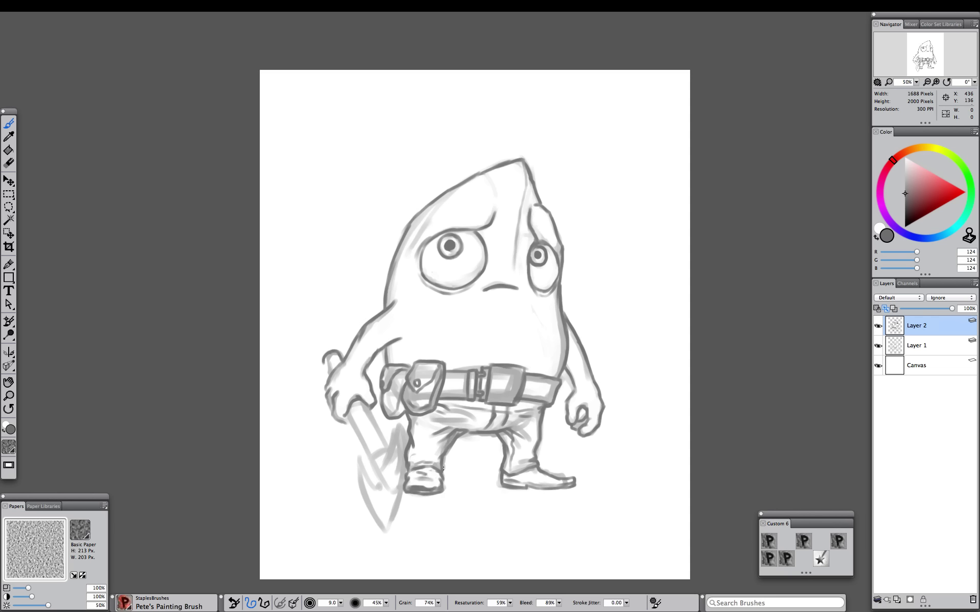
Draw darker outlines over the rough axe, defining its handle and the curved, pointed blade
{"action": "left_click_drag", "start_coordinate": [362, 443], "coordinate": [368, 453]}
{"action": "left_click_drag", "start_coordinate": [367, 406], "coordinate": [386, 446]}
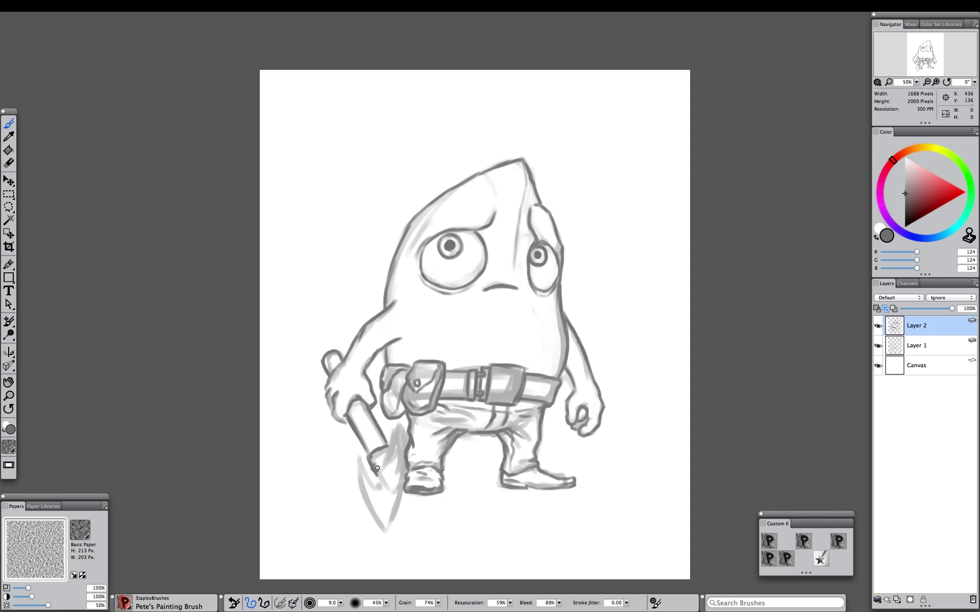
{"action": "left_click_drag", "start_coordinate": [399, 506], "coordinate": [398, 425]}
{"action": "left_click_drag", "start_coordinate": [401, 441], "coordinate": [385, 530]}
{"action": "left_click_drag", "start_coordinate": [398, 425], "coordinate": [380, 530]}
{"action": "left_click_drag", "start_coordinate": [361, 464], "coordinate": [381, 525]}
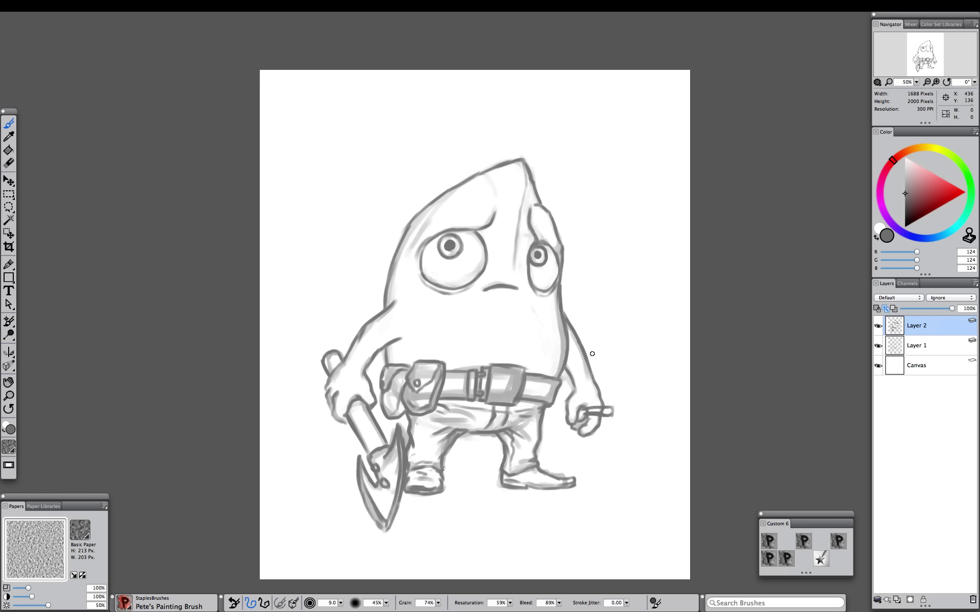
Try a large round shield outline beside the character's empty hand and undo the shield strokes
{"action": "mouse_move", "coordinate": [592, 354]}
{"action": "left_mouse_down"}
{"action": "mouse_move", "coordinate": [579, 448]}
{"action": "mouse_move", "coordinate": [615, 354]}
{"action": "mouse_move", "coordinate": [606, 480]}
{"action": "left_mouse_up"}
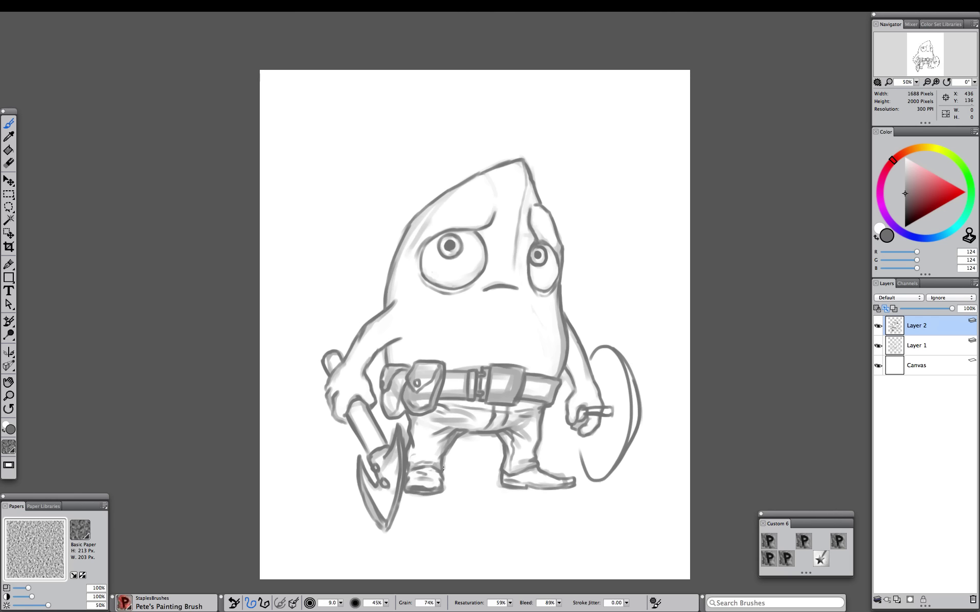
{"action": "key", "text": "ctrl+z"}
{"action": "key", "text": "ctrl+z"}
Add a new layer directly above the Canvas, beneath the character layers
{"action": "key", "text": "super+minus"}
{"action": "key", "text": "super+minus"}
{"action": "key", "text": "super+equal"}
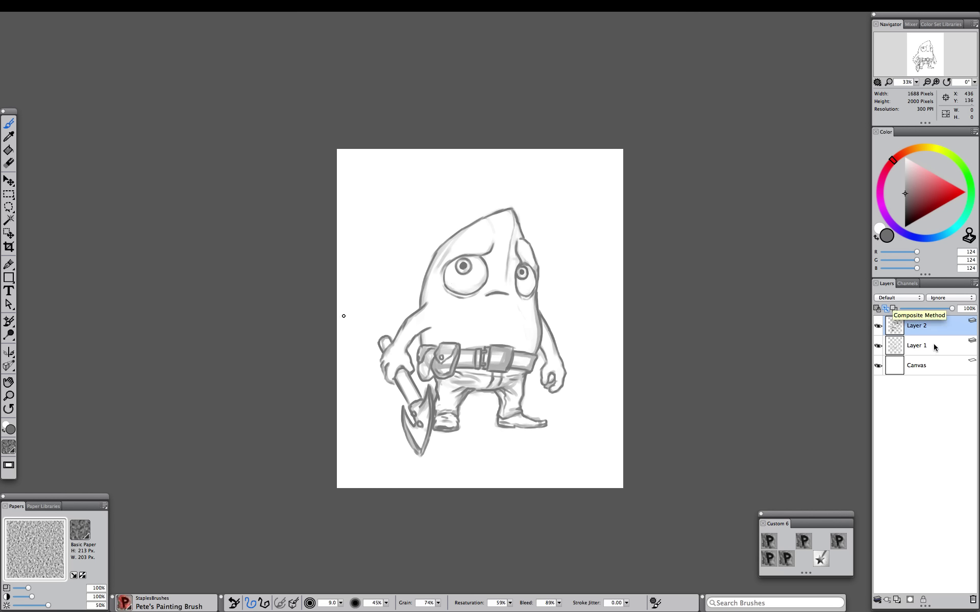
{"action": "left_click", "coordinate": [933, 366]}
{"action": "key", "text": "super+shift+n"}
Sketch a stone ledge under the character's feet with long sloping edges and short block joints, undoing unwanted strokes
{"action": "key", "text": "super+z"}
{"action": "mouse_move", "coordinate": [353, 418]}
{"action": "left_mouse_down"}
{"action": "mouse_move", "coordinate": [624, 433]}
{"action": "mouse_move", "coordinate": [624, 424]}
{"action": "mouse_move", "coordinate": [615, 457]}
{"action": "left_mouse_up"}
{"action": "key", "text": "super+z"}
{"action": "key", "text": "super+z"}
{"action": "mouse_move", "coordinate": [346, 430]}
{"action": "left_mouse_down"}
{"action": "mouse_move", "coordinate": [625, 460]}
{"action": "mouse_move", "coordinate": [488, 444]}
{"action": "mouse_move", "coordinate": [623, 449]}
{"action": "mouse_move", "coordinate": [349, 436]}
{"action": "mouse_move", "coordinate": [407, 459]}
{"action": "left_mouse_up"}
{"action": "key", "text": "super+z"}
{"action": "key", "text": "super+z"}
{"action": "key", "text": "super+z"}
{"action": "key", "text": "super+z"}
{"action": "left_click_drag", "start_coordinate": [367, 433], "coordinate": [366, 454]}
{"action": "left_click_drag", "start_coordinate": [337, 456], "coordinate": [522, 488]}
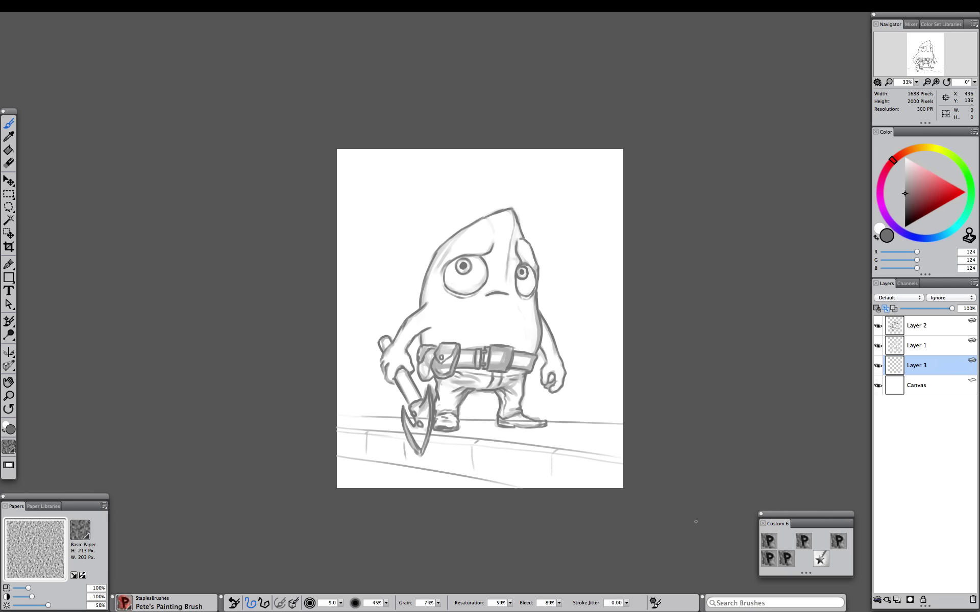
{"action": "left_click_drag", "start_coordinate": [393, 466], "coordinate": [341, 486]}
{"action": "left_click_drag", "start_coordinate": [324, 424], "coordinate": [362, 437]}
Flip the whole canvas horizontally
{"action": "key", "text": "ctrl+shift+h"}
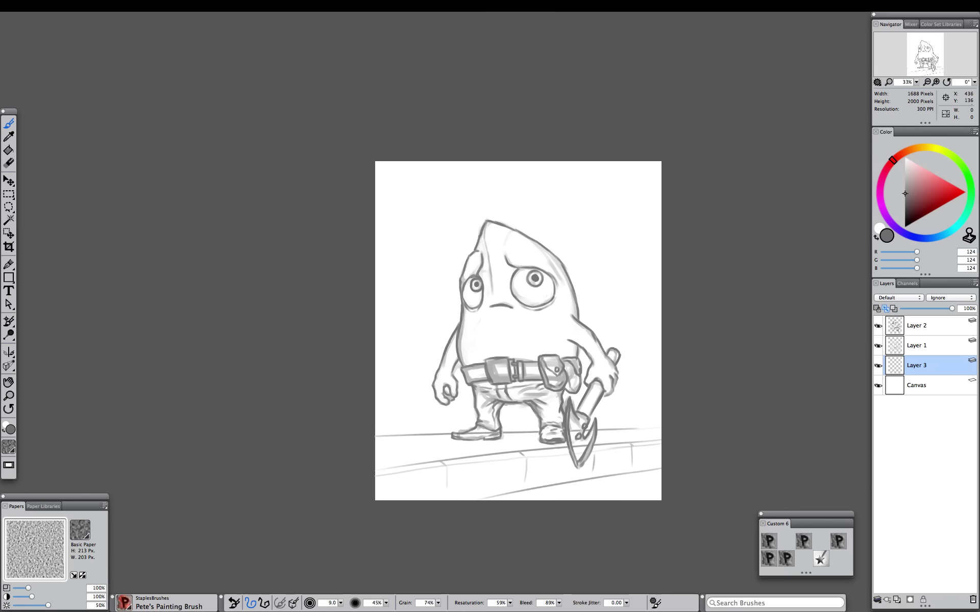
{"action": "key", "text": "Tab"}
{"action": "key", "text": "Tab"}
Collapse Layer 1 and Layer 2 into a single line-art layer and set its composite method to Multiply
{"action": "left_click", "coordinate": [878, 326]}
{"action": "left_click", "coordinate": [877, 326]}
{"action": "left_click", "coordinate": [913, 344]}
{"action": "left_click", "coordinate": [933, 330], "text": "shift"}
{"action": "left_click", "coordinate": [877, 600]}
{"action": "left_click", "coordinate": [896, 569]}
{"action": "left_click", "coordinate": [900, 298]}
{"action": "left_click", "coordinate": [901, 370]}
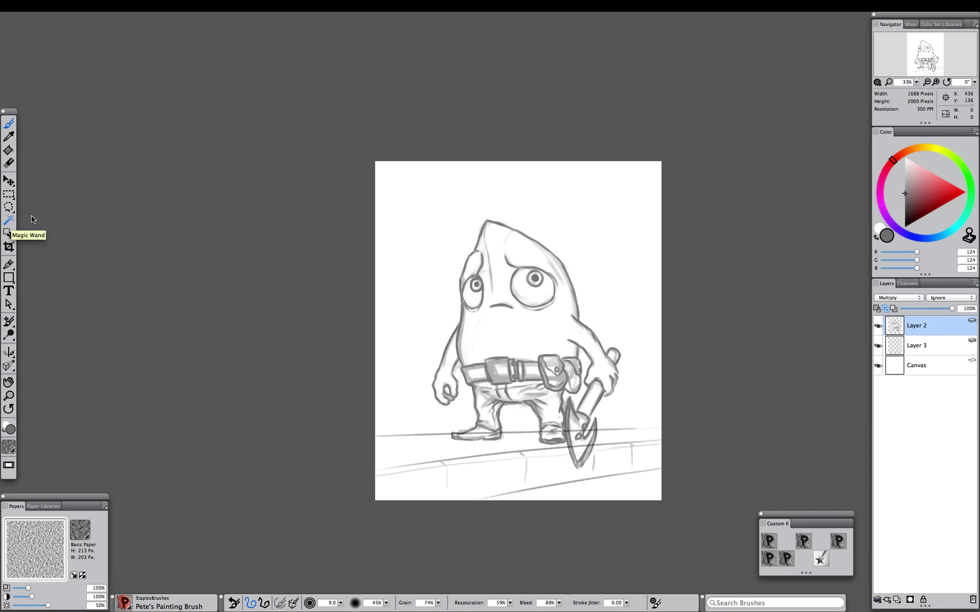
Select the blank area around the character with the Magic Wand and switch to the Lasso
{"action": "left_click", "coordinate": [9, 220]}
{"action": "left_click", "coordinate": [418, 252]}
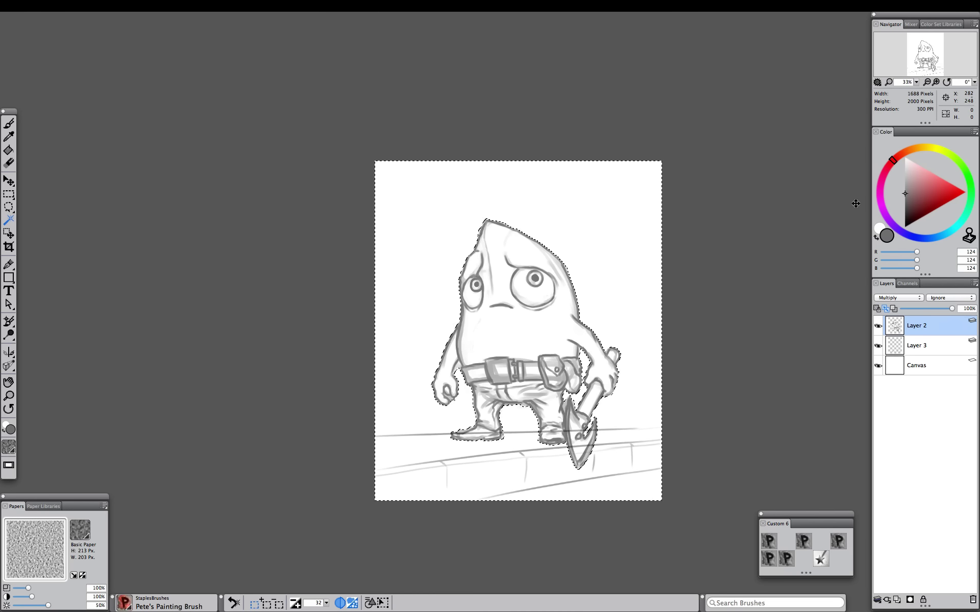
{"action": "key", "text": "l"}
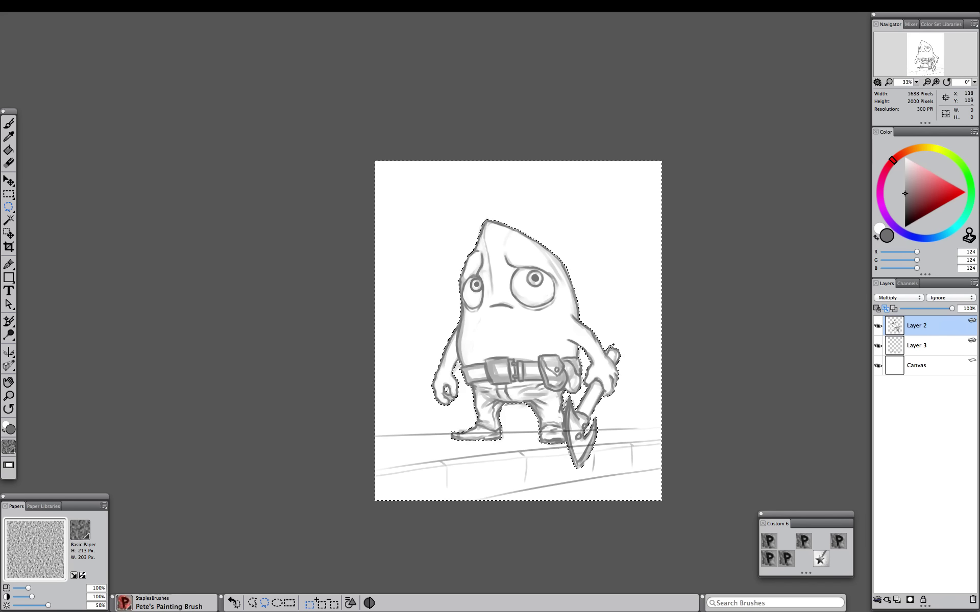
Add a new layer beneath the line art and fill the character's silhouette with teal (RGB 93, 175, 187)
{"action": "left_click", "coordinate": [896, 600]}
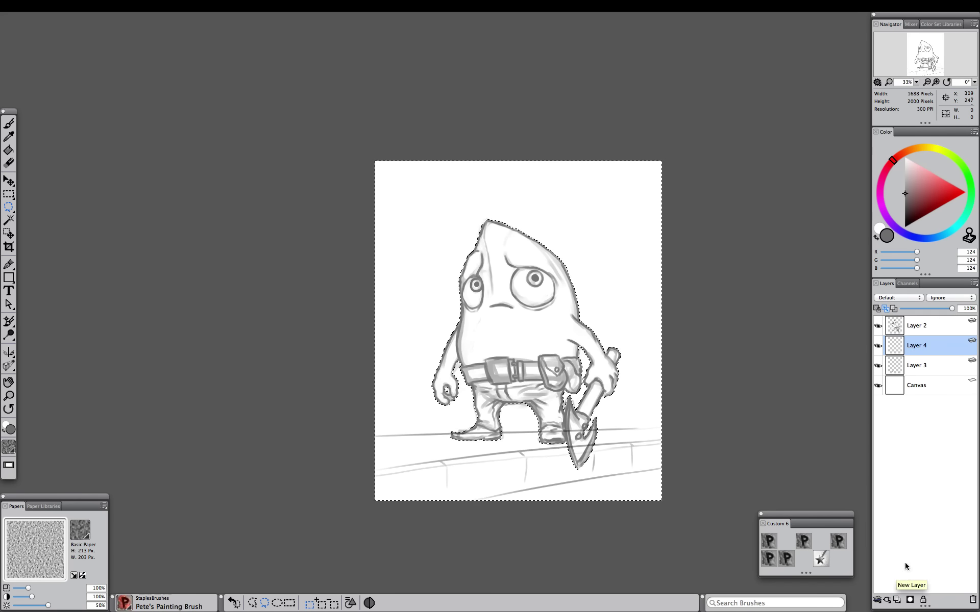
{"action": "left_click_drag", "start_coordinate": [964, 183], "coordinate": [952, 229]}
{"action": "left_click", "coordinate": [913, 184]}
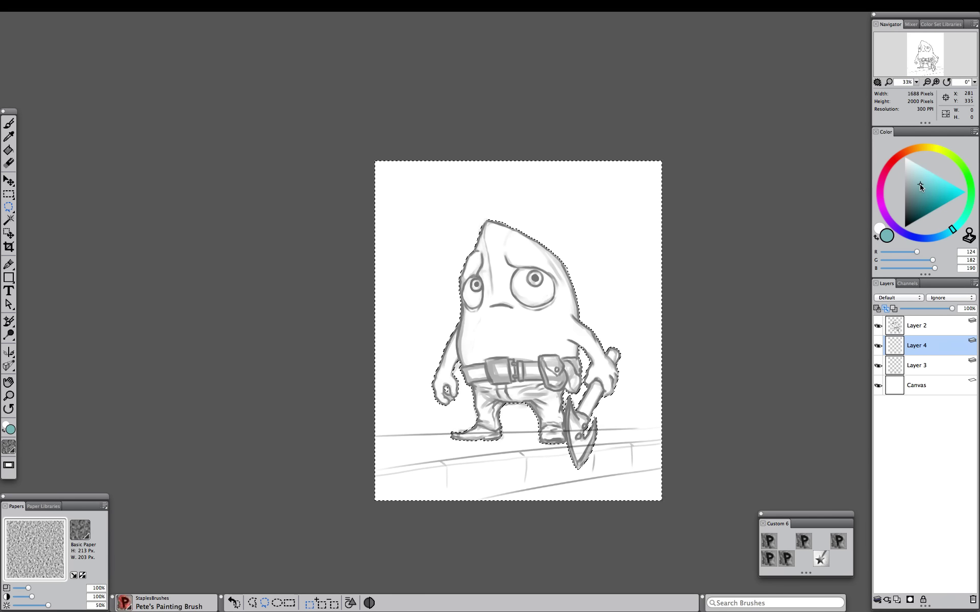
{"action": "left_click", "coordinate": [9, 150]}
{"action": "left_click", "coordinate": [515, 329]}
{"action": "left_click", "coordinate": [927, 189]}
{"action": "left_click", "coordinate": [585, 331]}
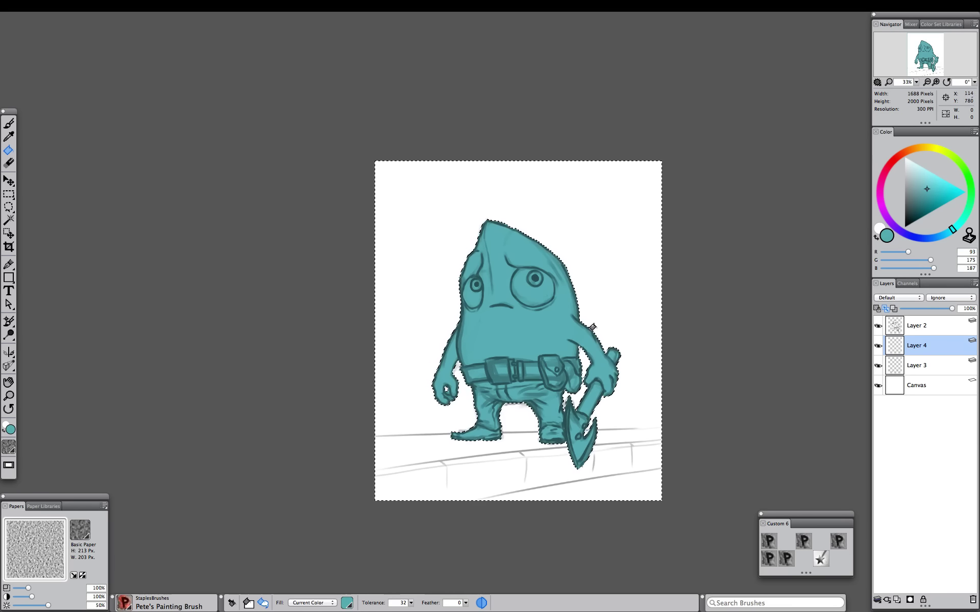
Preserve the colour layer's transparency, drop the selection and paint the trousers grey-brown (RGB 143, 132, 115) with Pete's Painting Brush
{"action": "left_click", "coordinate": [804, 546]}
{"action": "left_click", "coordinate": [918, 146]}
{"action": "left_click", "coordinate": [911, 192]}
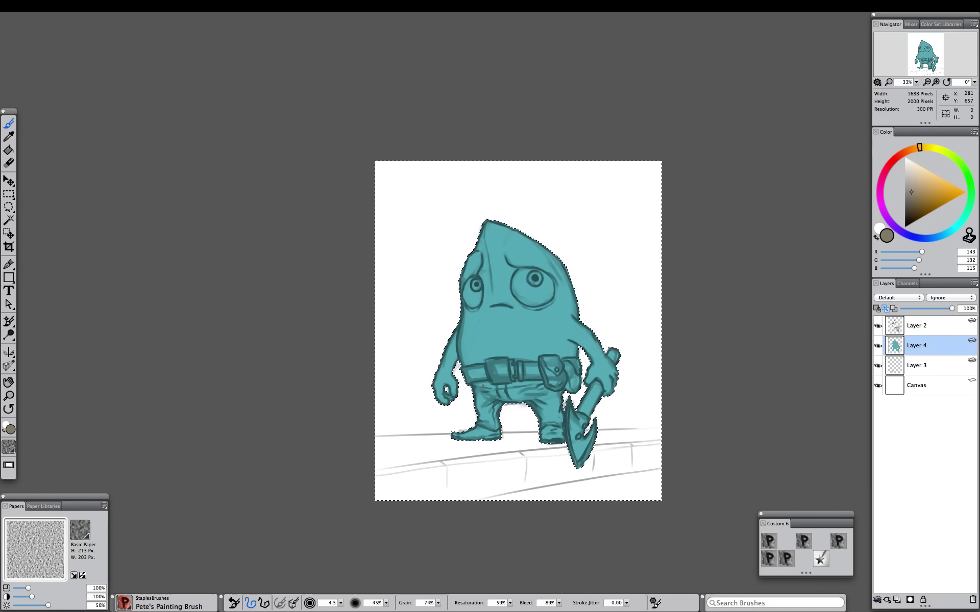
{"action": "left_click_drag", "start_coordinate": [488, 412], "coordinate": [495, 416]}
{"action": "left_click_drag", "start_coordinate": [478, 408], "coordinate": [479, 383]}
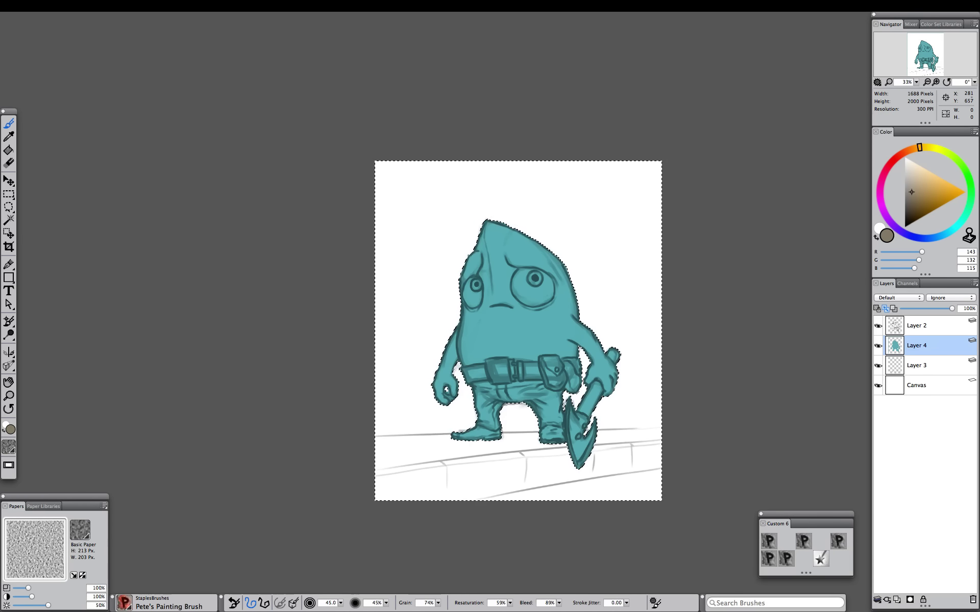
{"action": "left_click", "coordinate": [876, 308]}
{"action": "key", "text": "super+d"}
{"action": "mouse_move", "coordinate": [477, 406]}
{"action": "left_mouse_down"}
{"action": "mouse_move", "coordinate": [492, 427]}
{"action": "mouse_move", "coordinate": [476, 394]}
{"action": "mouse_move", "coordinate": [537, 389]}
{"action": "mouse_move", "coordinate": [556, 397]}
{"action": "mouse_move", "coordinate": [552, 421]}
{"action": "mouse_move", "coordinate": [527, 405]}
{"action": "left_mouse_up"}
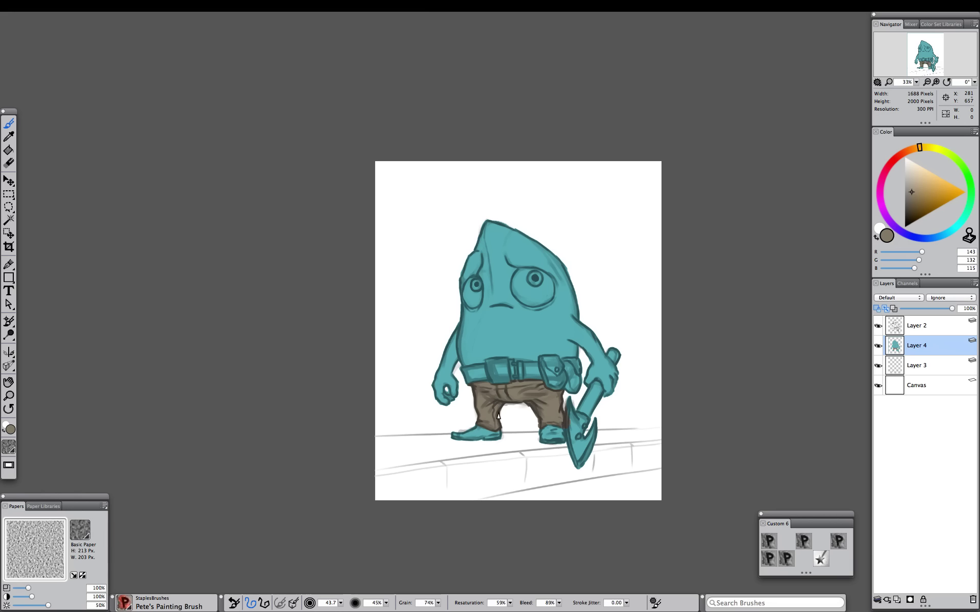
Paint both shoes near-black (RGB 20, 16, 12)
{"action": "left_click", "coordinate": [906, 225]}
{"action": "left_click_drag", "start_coordinate": [498, 433], "coordinate": [459, 439]}
{"action": "left_click_drag", "start_coordinate": [541, 435], "coordinate": [551, 435]}
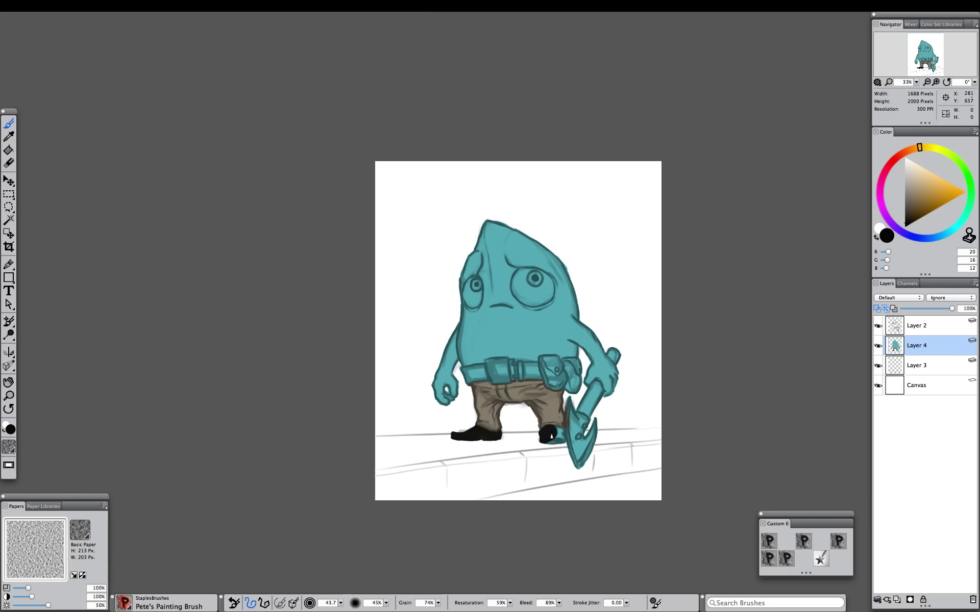
Reduce the brush size to 12.4 and paint the belt buckle light grey (RGB 198, 189, 182)
{"action": "left_click", "coordinate": [909, 225]}
{"action": "key", "text": "bracketleft"}
{"action": "key", "text": "bracketleft"}
{"action": "key", "text": "bracketleft"}
{"action": "key", "text": "bracketleft"}
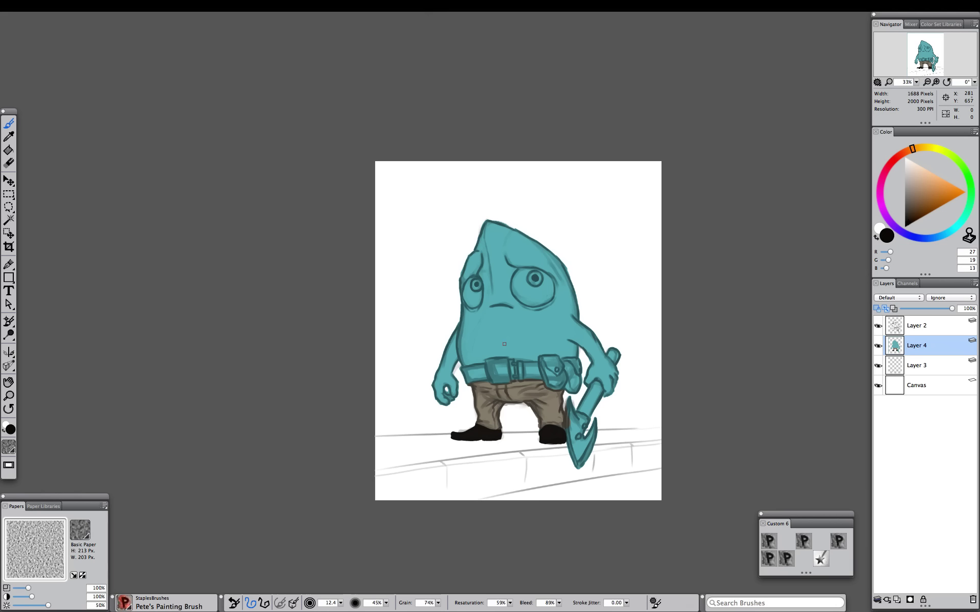
{"action": "left_click", "coordinate": [908, 175]}
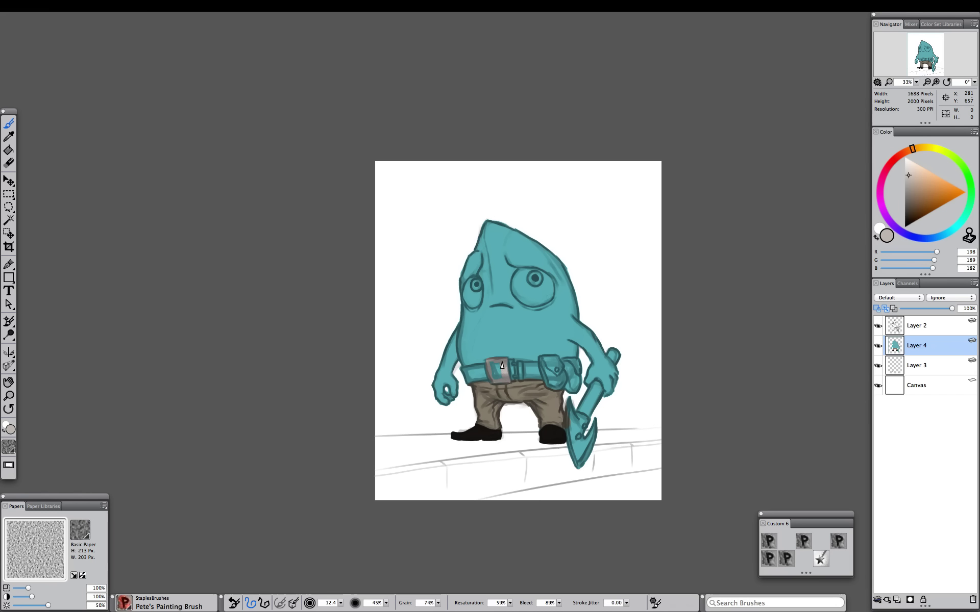
{"action": "mouse_move", "coordinate": [502, 366]}
{"action": "left_mouse_down"}
{"action": "mouse_move", "coordinate": [521, 373]}
{"action": "mouse_move", "coordinate": [516, 365]}
{"action": "mouse_move", "coordinate": [522, 375]}
{"action": "mouse_move", "coordinate": [519, 367]}
{"action": "mouse_move", "coordinate": [549, 371]}
{"action": "mouse_move", "coordinate": [547, 359]}
{"action": "mouse_move", "coordinate": [540, 367]}
{"action": "mouse_move", "coordinate": [573, 362]}
{"action": "mouse_move", "coordinate": [582, 380]}
{"action": "mouse_move", "coordinate": [546, 389]}
{"action": "mouse_move", "coordinate": [567, 362]}
{"action": "mouse_move", "coordinate": [568, 393]}
{"action": "left_mouse_up"}
Paint the belt pouches brown (RGB 101, 76, 61) and the belt strap dark brown (RGB 62, 50, 44)
{"action": "left_click", "coordinate": [909, 149]}
{"action": "left_click", "coordinate": [915, 205]}
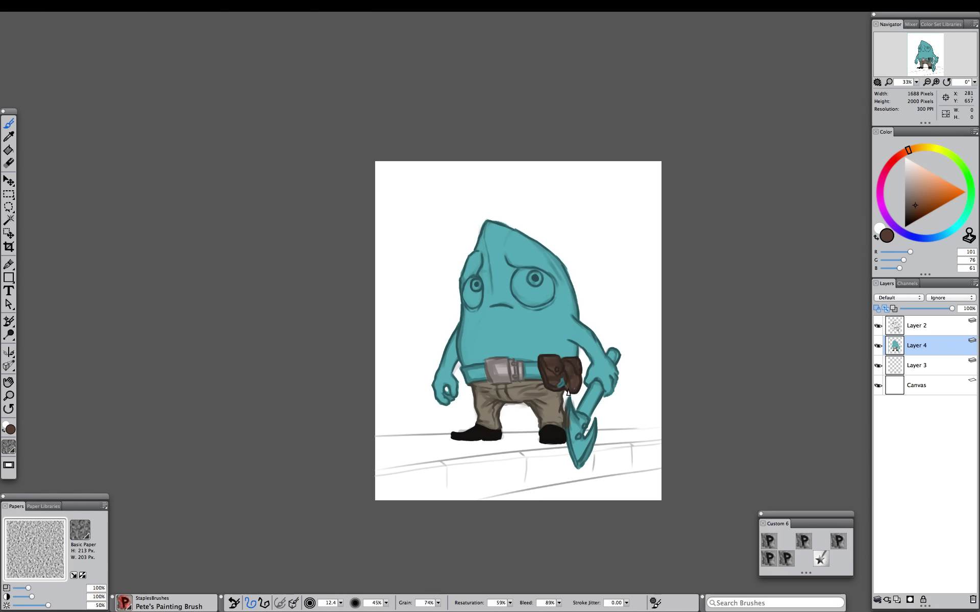
{"action": "left_click", "coordinate": [909, 213]}
{"action": "mouse_move", "coordinate": [525, 363]}
{"action": "left_mouse_down"}
{"action": "mouse_move", "coordinate": [539, 364]}
{"action": "mouse_move", "coordinate": [524, 380]}
{"action": "left_mouse_up"}
{"action": "left_click_drag", "start_coordinate": [525, 379], "coordinate": [541, 381]}
{"action": "mouse_move", "coordinate": [482, 367]}
{"action": "left_mouse_down"}
{"action": "mouse_move", "coordinate": [463, 371]}
{"action": "mouse_move", "coordinate": [468, 387]}
{"action": "mouse_move", "coordinate": [482, 373]}
{"action": "mouse_move", "coordinate": [464, 361]}
{"action": "left_mouse_up"}
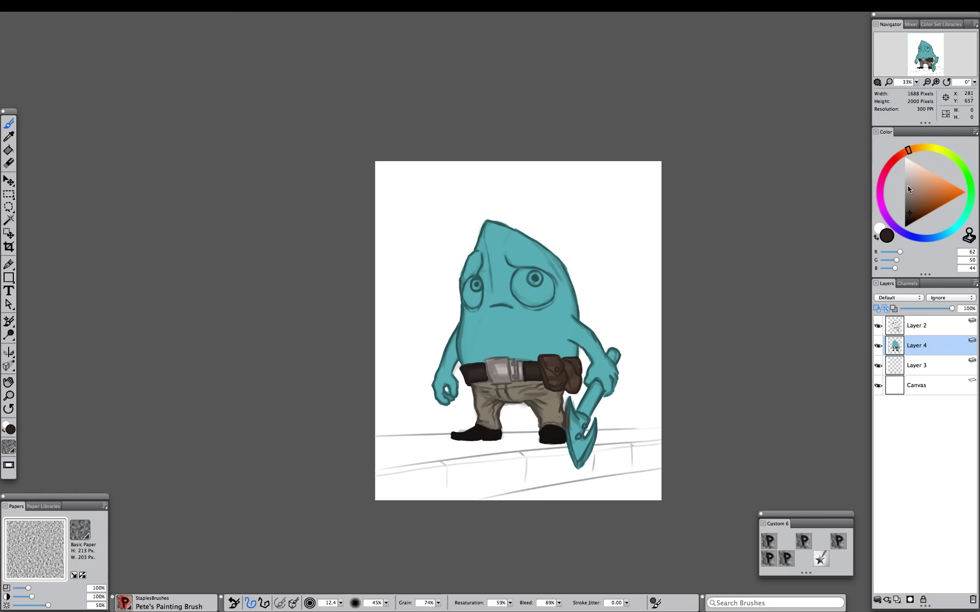
Paint both eyeballs pale blue-grey (RGB 195, 202, 205) with the brush enlarged to 30.2
{"action": "left_click", "coordinate": [908, 170]}
{"action": "left_click", "coordinate": [945, 234]}
{"action": "left_click", "coordinate": [906, 173]}
{"action": "key", "text": "]"}
{"action": "mouse_move", "coordinate": [527, 282]}
{"action": "left_mouse_down"}
{"action": "mouse_move", "coordinate": [536, 294]}
{"action": "mouse_move", "coordinate": [514, 286]}
{"action": "mouse_move", "coordinate": [547, 301]}
{"action": "mouse_move", "coordinate": [545, 274]}
{"action": "mouse_move", "coordinate": [527, 271]}
{"action": "left_mouse_up"}
{"action": "left_click_drag", "start_coordinate": [470, 284], "coordinate": [472, 302]}
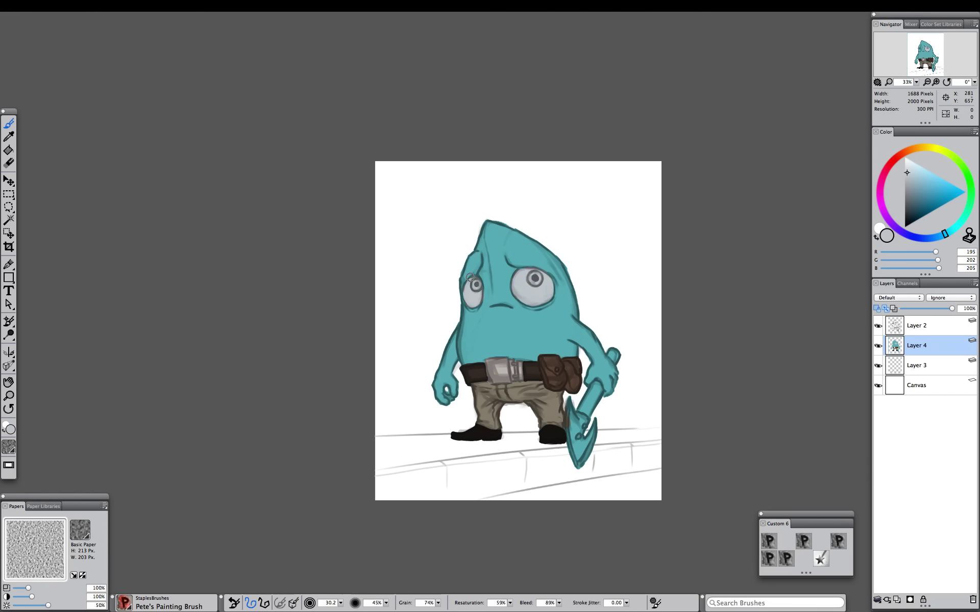
Paint the axe blade grey sampled from the buckle and its handle brown (RGB 115, 105, 87) sampled from the trousers
{"action": "left_click", "coordinate": [512, 374], "text": "alt"}
{"action": "mouse_move", "coordinate": [569, 401]}
{"action": "left_mouse_down"}
{"action": "mouse_move", "coordinate": [569, 421]}
{"action": "mouse_move", "coordinate": [588, 431]}
{"action": "mouse_move", "coordinate": [589, 444]}
{"action": "mouse_move", "coordinate": [598, 389]}
{"action": "mouse_move", "coordinate": [597, 404]}
{"action": "mouse_move", "coordinate": [592, 391]}
{"action": "mouse_move", "coordinate": [587, 415]}
{"action": "left_mouse_up"}
{"action": "left_click", "coordinate": [572, 392], "text": "alt"}
{"action": "left_click", "coordinate": [553, 404], "text": "alt"}
{"action": "left_click_drag", "start_coordinate": [612, 352], "coordinate": [616, 361]}
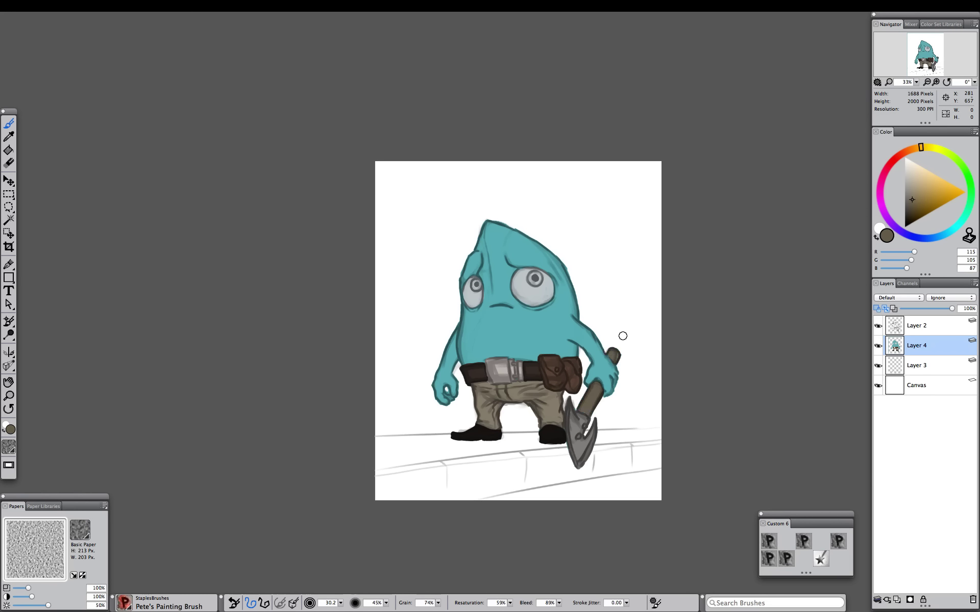
Open Apply Lighting for the Canvas layer and choose the Warm Globe preset
{"action": "left_click", "coordinate": [820, 557]}
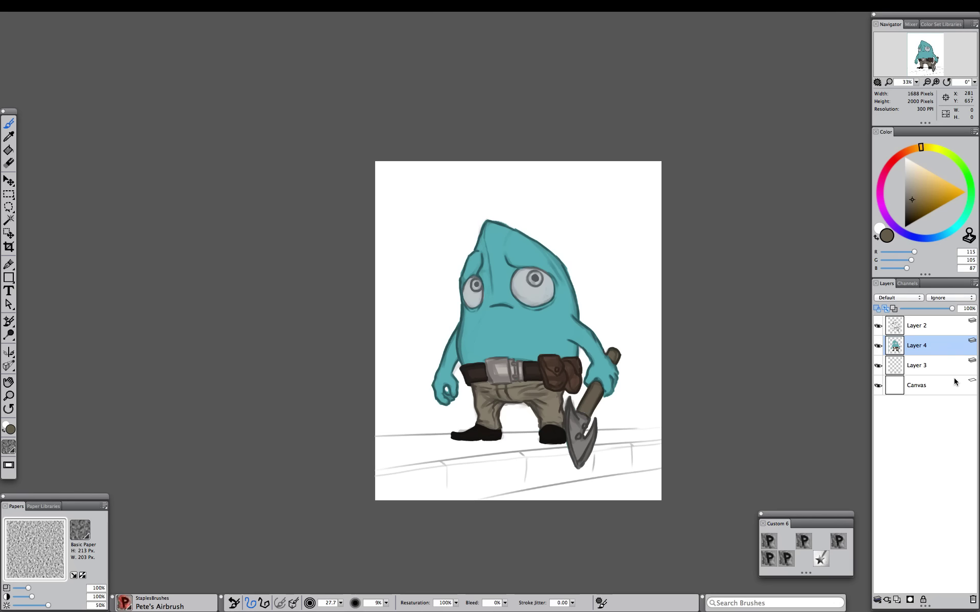
{"action": "left_click", "coordinate": [939, 385]}
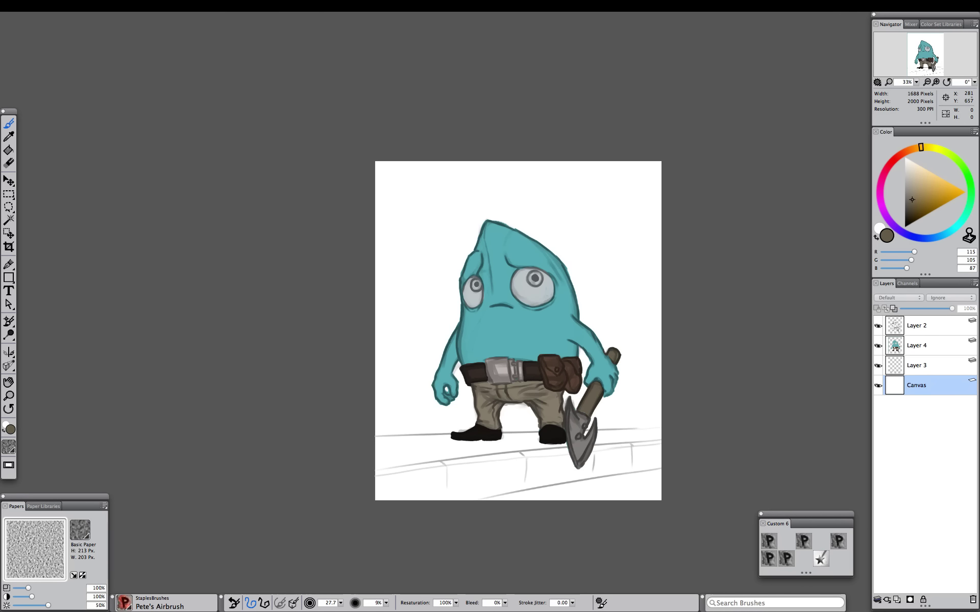
{"action": "left_click", "coordinate": [314, 5]}
{"action": "mouse_move", "coordinate": [361, 54]}
{"action": "left_click", "coordinate": [449, 54]}
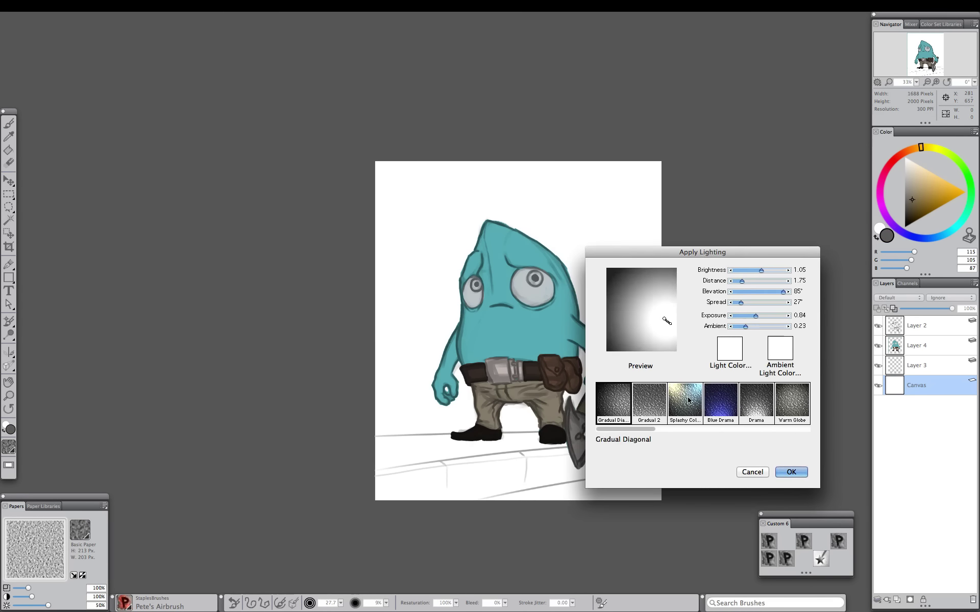
{"action": "mouse_move", "coordinate": [743, 272]}
{"action": "left_mouse_down"}
{"action": "mouse_move", "coordinate": [759, 282]}
{"action": "mouse_move", "coordinate": [741, 271]}
{"action": "left_mouse_up"}
{"action": "left_click", "coordinate": [635, 328]}
{"action": "left_click", "coordinate": [757, 401]}
{"action": "left_click", "coordinate": [790, 403]}
{"action": "left_click", "coordinate": [674, 429]}
Spread the two lights apart in the lighting preview, set Brightness to 0.30 and apply the effect
{"action": "left_click", "coordinate": [665, 286]}
{"action": "left_click_drag", "start_coordinate": [642, 316], "coordinate": [622, 317]}
{"action": "left_click_drag", "start_coordinate": [740, 302], "coordinate": [741, 271]}
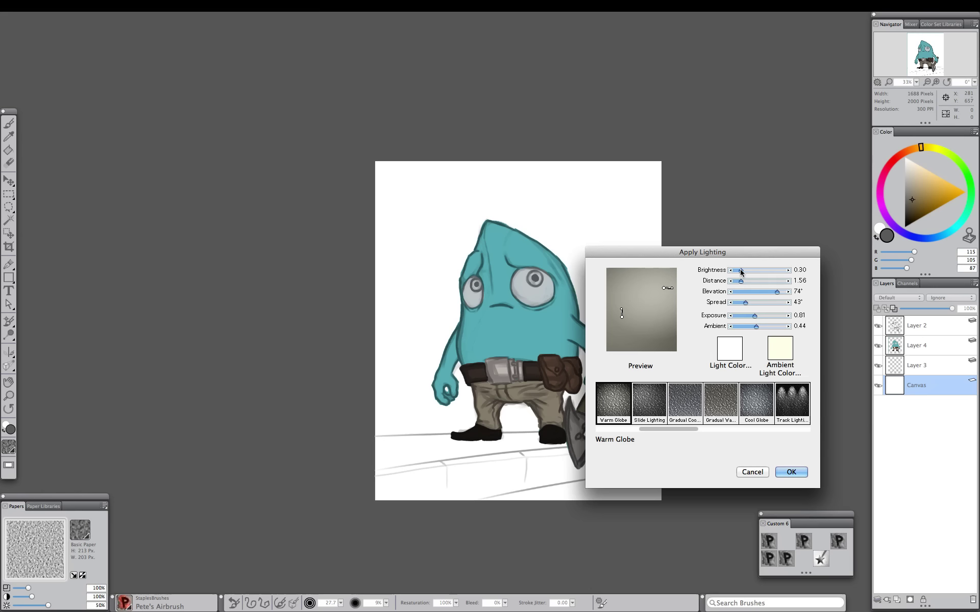
{"action": "left_click", "coordinate": [791, 472]}
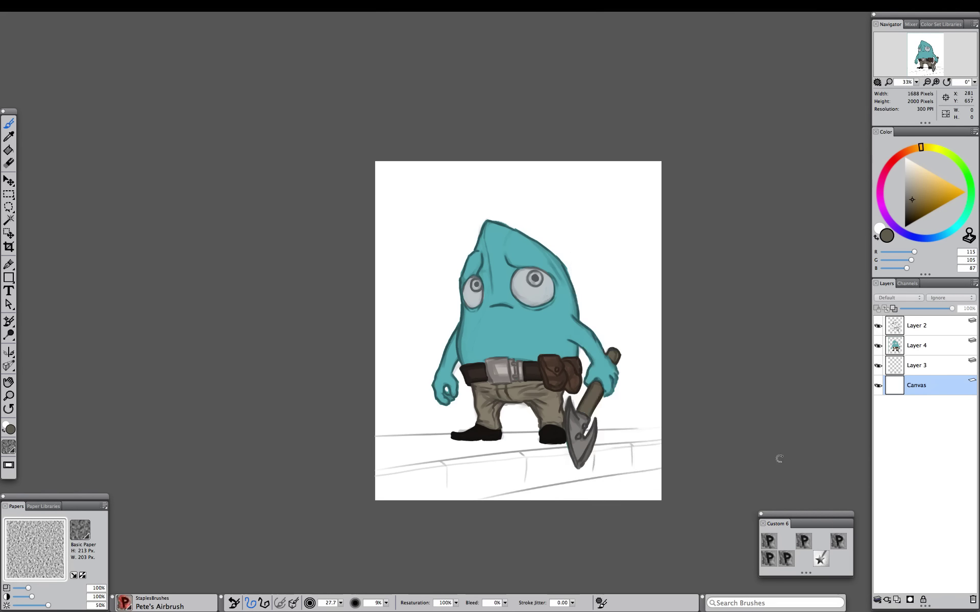
Hide the ledge sketch on Layer 3 and lasso around the axe head on Layer 2
{"action": "left_click", "coordinate": [878, 365]}
{"action": "left_click", "coordinate": [917, 326]}
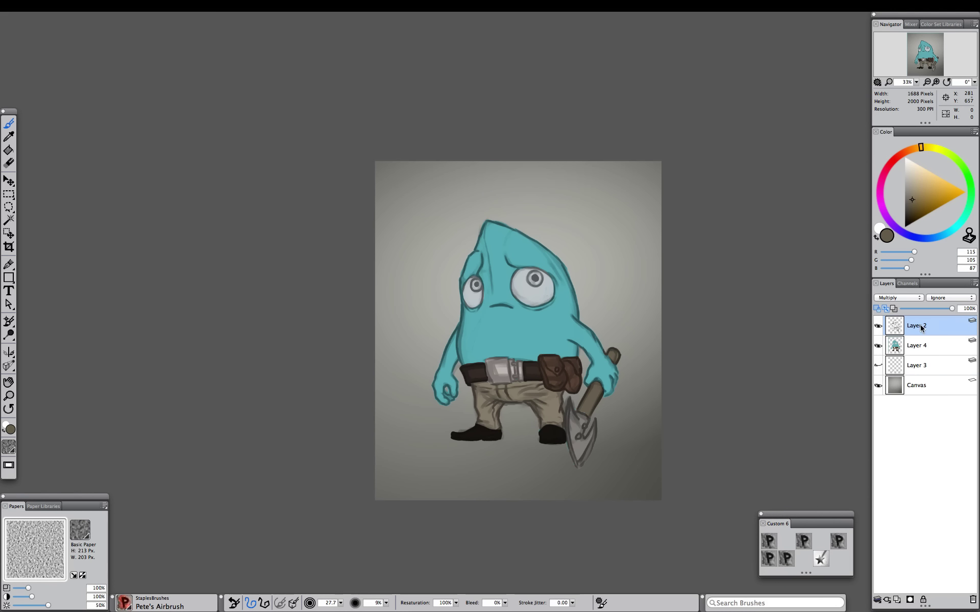
{"action": "key", "text": "l"}
{"action": "left_click_drag", "start_coordinate": [567, 396], "coordinate": [576, 402]}
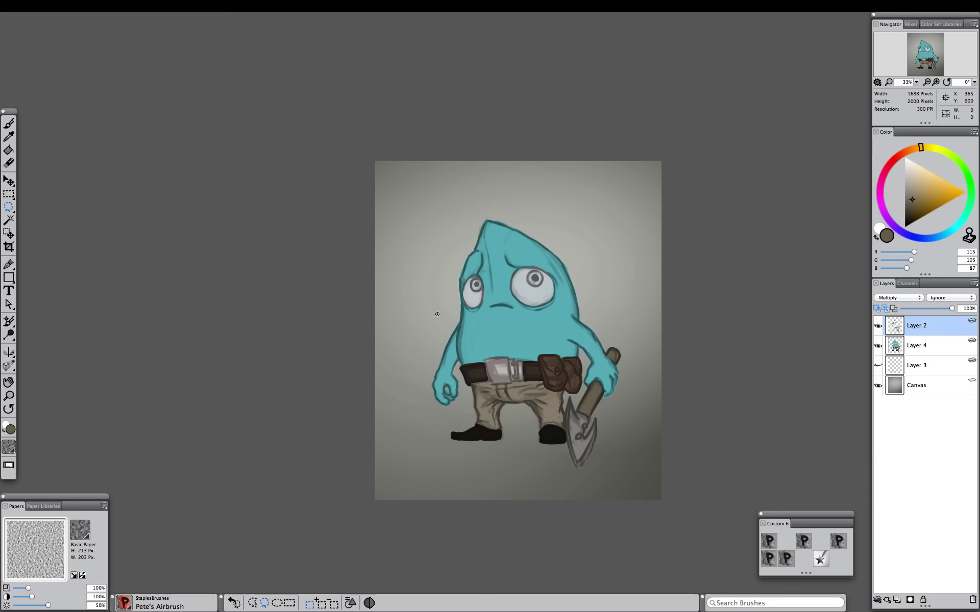
Airbrush purple (RGB 128, 72, 127) over the character's head and upper face on Layer 4
{"action": "left_click", "coordinate": [925, 346]}
{"action": "left_click", "coordinate": [923, 346]}
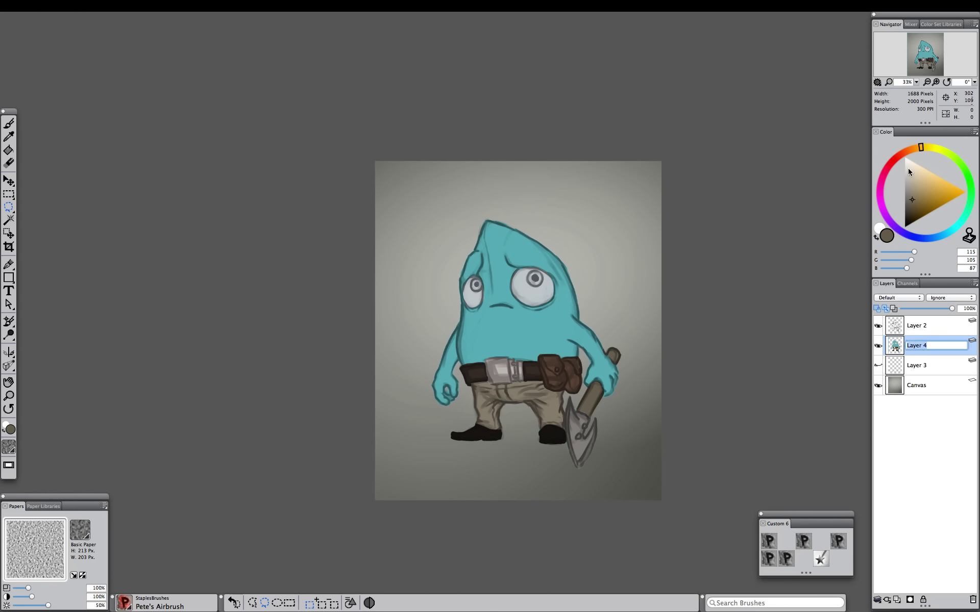
{"action": "mouse_move", "coordinate": [918, 148]}
{"action": "left_mouse_down"}
{"action": "mouse_move", "coordinate": [940, 146]}
{"action": "mouse_move", "coordinate": [890, 234]}
{"action": "mouse_move", "coordinate": [885, 184]}
{"action": "mouse_move", "coordinate": [919, 200]}
{"action": "left_mouse_up"}
{"action": "left_click", "coordinate": [917, 199]}
{"action": "left_click", "coordinate": [836, 544]}
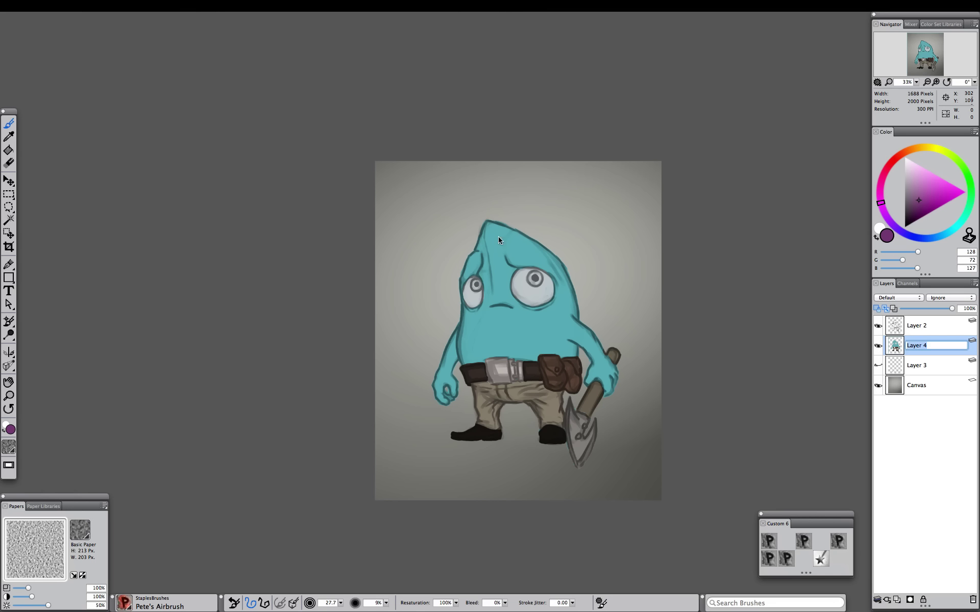
{"action": "mouse_move", "coordinate": [498, 237]}
{"action": "left_mouse_down"}
{"action": "mouse_move", "coordinate": [501, 272]}
{"action": "mouse_move", "coordinate": [521, 249]}
{"action": "mouse_move", "coordinate": [492, 302]}
{"action": "mouse_move", "coordinate": [528, 244]}
{"action": "mouse_move", "coordinate": [485, 245]}
{"action": "mouse_move", "coordinate": [529, 261]}
{"action": "mouse_move", "coordinate": [502, 252]}
{"action": "mouse_move", "coordinate": [493, 290]}
{"action": "mouse_move", "coordinate": [537, 252]}
{"action": "mouse_move", "coordinate": [522, 322]}
{"action": "mouse_move", "coordinate": [480, 251]}
{"action": "left_mouse_up"}
Airbrush a brighter magenta (RGB 179, 101, 168) over the pointed top of the head
{"action": "left_click", "coordinate": [923, 189]}
{"action": "left_click_drag", "start_coordinate": [881, 203], "coordinate": [880, 197]}
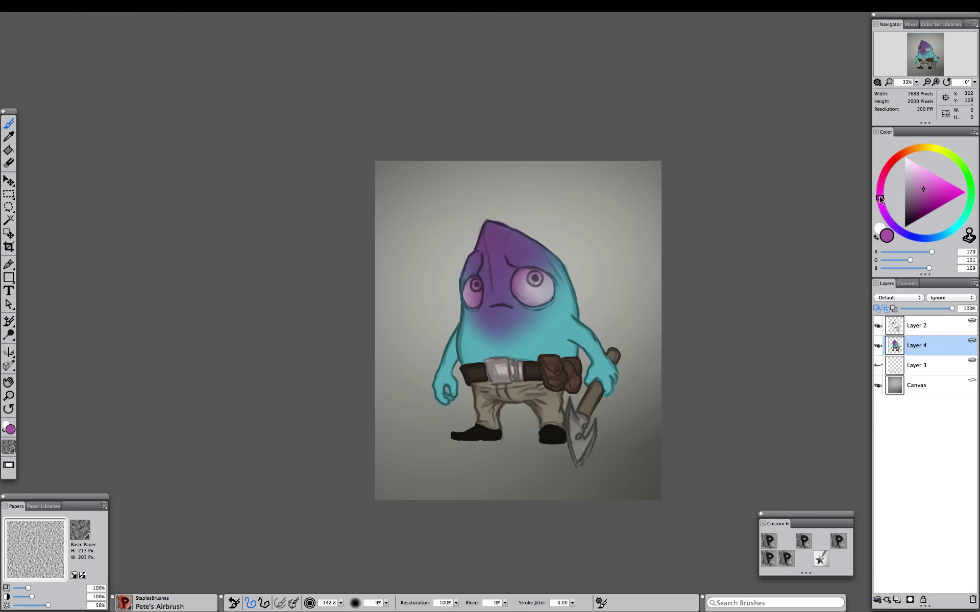
{"action": "mouse_move", "coordinate": [493, 230]}
{"action": "left_mouse_down"}
{"action": "mouse_move", "coordinate": [510, 244]}
{"action": "mouse_move", "coordinate": [478, 257]}
{"action": "mouse_move", "coordinate": [536, 244]}
{"action": "left_mouse_up"}
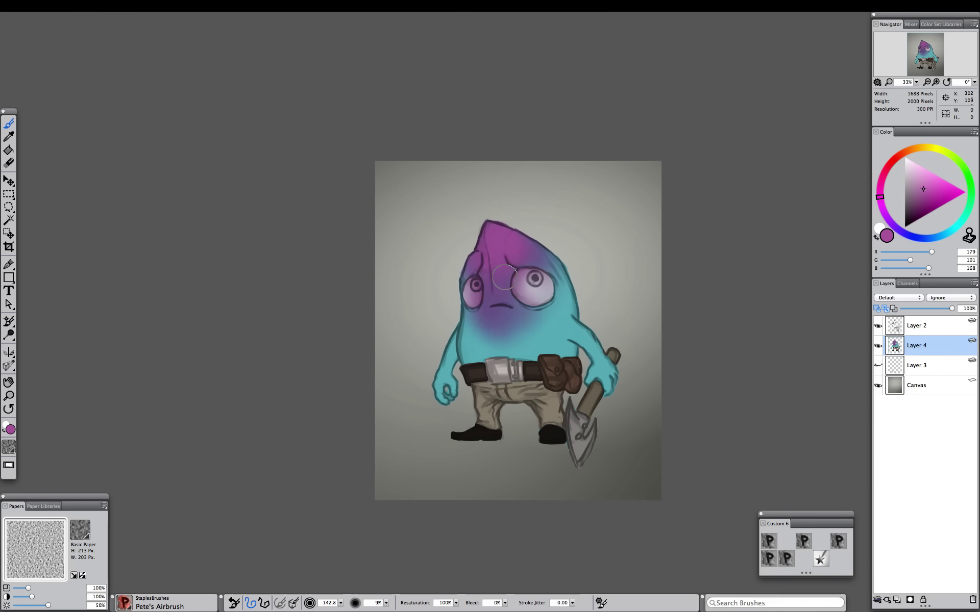
Airbrush a purple sampled from the face onto the empty-handed forearm and the far brow
{"action": "left_click", "coordinate": [499, 326], "text": "alt"}
{"action": "left_click_drag", "start_coordinate": [445, 396], "coordinate": [451, 361]}
{"action": "left_click_drag", "start_coordinate": [470, 259], "coordinate": [475, 255]}
Airbrush teal sampled from the body back over the mouth area and the face between the eyes
{"action": "left_click", "coordinate": [506, 344], "text": "alt"}
{"action": "left_click_drag", "start_coordinate": [502, 308], "coordinate": [499, 316]}
{"action": "left_click", "coordinate": [511, 334], "text": "alt"}
{"action": "mouse_move", "coordinate": [488, 306]}
{"action": "left_mouse_down"}
{"action": "mouse_move", "coordinate": [528, 329]}
{"action": "mouse_move", "coordinate": [493, 305]}
{"action": "mouse_move", "coordinate": [487, 333]}
{"action": "mouse_move", "coordinate": [510, 309]}
{"action": "mouse_move", "coordinate": [483, 304]}
{"action": "mouse_move", "coordinate": [502, 302]}
{"action": "mouse_move", "coordinate": [495, 286]}
{"action": "mouse_move", "coordinate": [550, 261]}
{"action": "mouse_move", "coordinate": [530, 305]}
{"action": "mouse_move", "coordinate": [529, 273]}
{"action": "left_mouse_up"}
Repaint both eyeballs pale grey (RGB 204, 202, 208) with Pete's Painting Brush, undoing unwanted strokes
{"action": "left_click", "coordinate": [543, 292], "text": "alt"}
{"action": "key", "text": "super+z"}
{"action": "left_click", "coordinate": [805, 544]}
{"action": "mouse_move", "coordinate": [548, 287]}
{"action": "left_mouse_down"}
{"action": "mouse_move", "coordinate": [524, 298]}
{"action": "mouse_move", "coordinate": [529, 269]}
{"action": "mouse_move", "coordinate": [523, 297]}
{"action": "mouse_move", "coordinate": [541, 279]}
{"action": "mouse_move", "coordinate": [532, 303]}
{"action": "left_mouse_up"}
{"action": "key", "text": "super+z"}
{"action": "left_click_drag", "start_coordinate": [475, 287], "coordinate": [473, 305]}
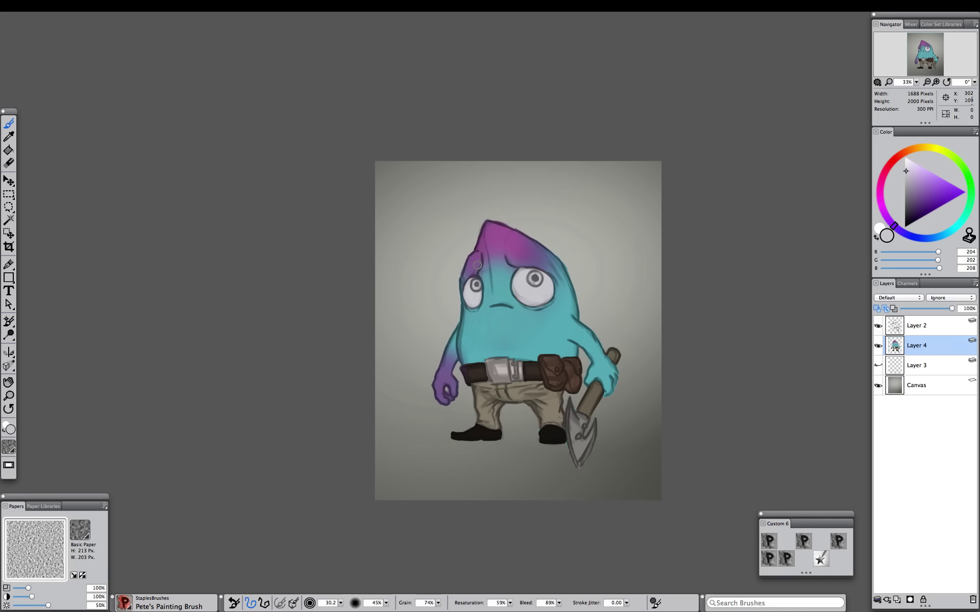
Paint the axe-holding hand purple (RGB 124, 98, 149), sampled from the other hand
{"action": "left_click", "coordinate": [442, 384], "text": "alt"}
{"action": "mouse_move", "coordinate": [606, 361]}
{"action": "left_mouse_down"}
{"action": "mouse_move", "coordinate": [607, 396]}
{"action": "mouse_move", "coordinate": [592, 380]}
{"action": "mouse_move", "coordinate": [603, 374]}
{"action": "left_mouse_up"}
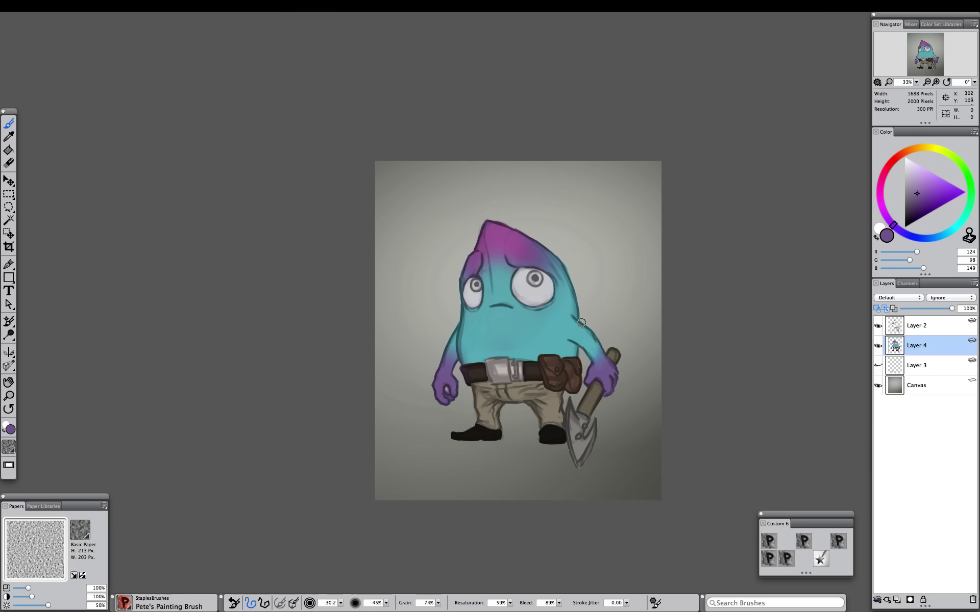
{"action": "left_click", "coordinate": [564, 301], "text": "alt"}
{"action": "key", "text": "super+z"}
{"action": "key", "text": "super+z"}
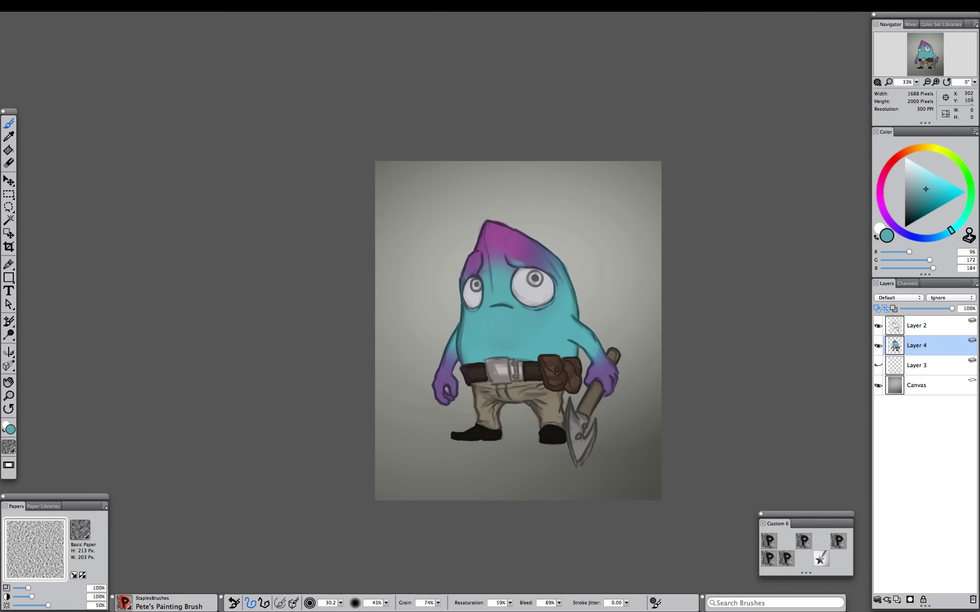
Add a new layer, set its blending to Soft Light, pick a light grey, and move the layer above Layer 2
{"action": "left_click", "coordinate": [896, 600]}
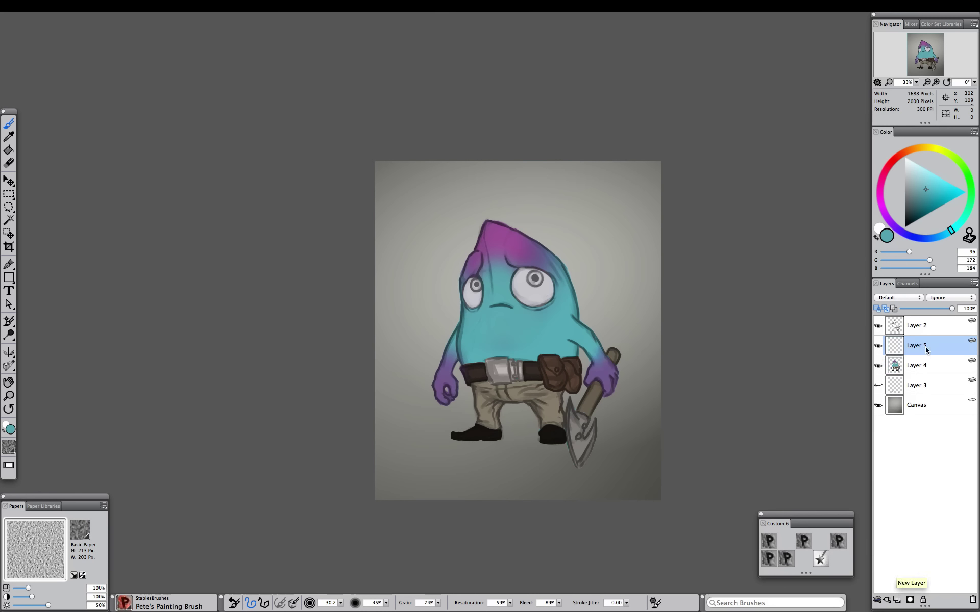
{"action": "left_click", "coordinate": [898, 297]}
{"action": "left_click", "coordinate": [898, 401]}
{"action": "left_click", "coordinate": [896, 178]}
{"action": "left_click", "coordinate": [905, 177]}
{"action": "left_click_drag", "start_coordinate": [916, 346], "coordinate": [932, 330]}
Brighten the forehead, face and belly with Pete's Airbrush in pale teal grey (RGB 179, 201, 205)
{"action": "left_click", "coordinate": [820, 558]}
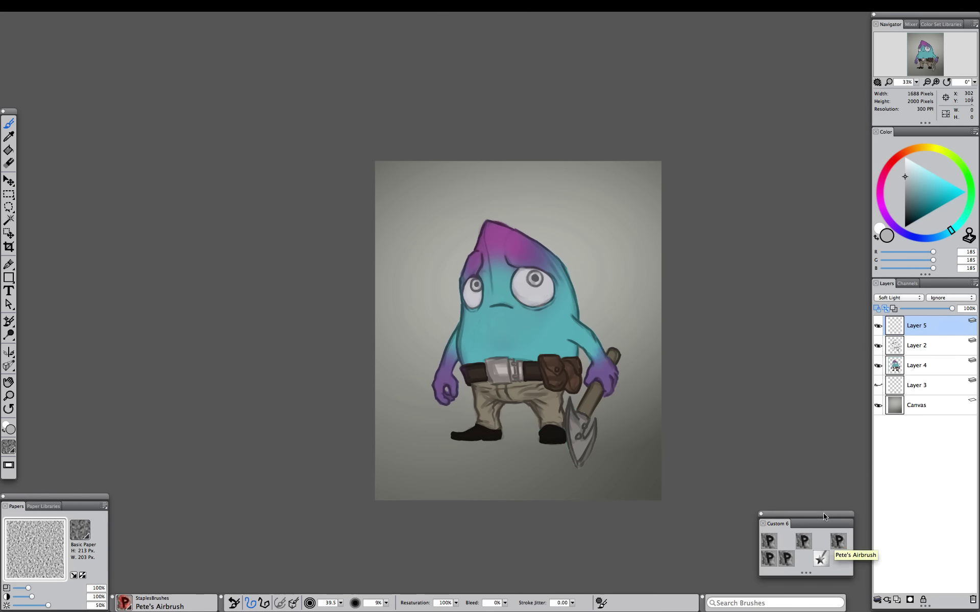
{"action": "left_click", "coordinate": [911, 174]}
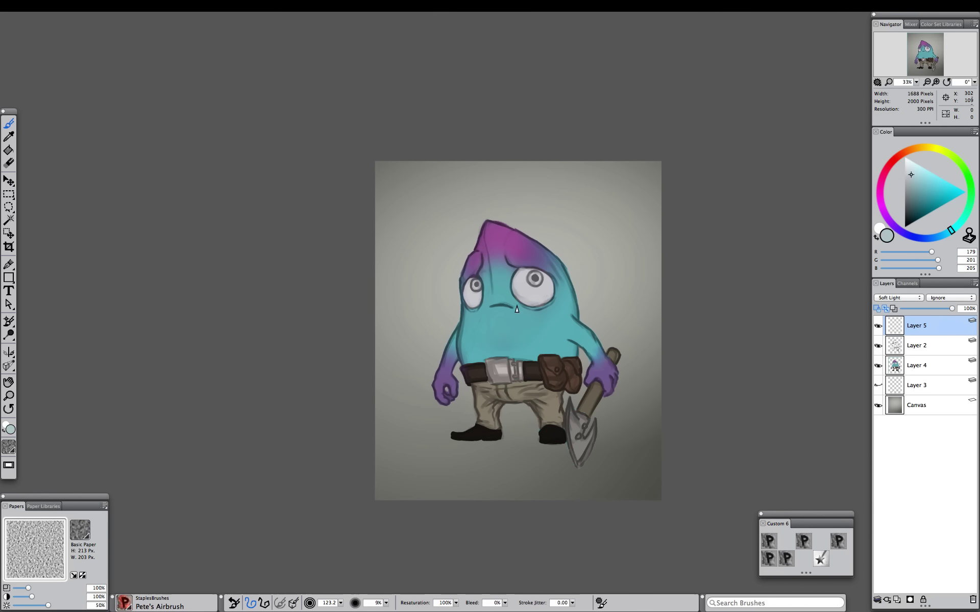
{"action": "left_click_drag", "start_coordinate": [514, 247], "coordinate": [536, 344]}
Airbrush dark grey (RGB 50, 50, 50) and darker shading over the body's sides, arms, belt, trousers and feet
{"action": "left_click", "coordinate": [906, 214]}
{"action": "mouse_move", "coordinate": [470, 303]}
{"action": "left_mouse_down"}
{"action": "mouse_move", "coordinate": [464, 335]}
{"action": "mouse_move", "coordinate": [539, 415]}
{"action": "left_mouse_up"}
{"action": "mouse_move", "coordinate": [494, 382]}
{"action": "left_mouse_down"}
{"action": "mouse_move", "coordinate": [462, 382]}
{"action": "mouse_move", "coordinate": [475, 383]}
{"action": "left_mouse_up"}
{"action": "mouse_move", "coordinate": [462, 430]}
{"action": "left_mouse_down"}
{"action": "mouse_move", "coordinate": [572, 439]}
{"action": "mouse_move", "coordinate": [615, 321]}
{"action": "left_mouse_up"}
{"action": "left_click_drag", "start_coordinate": [571, 283], "coordinate": [567, 378]}
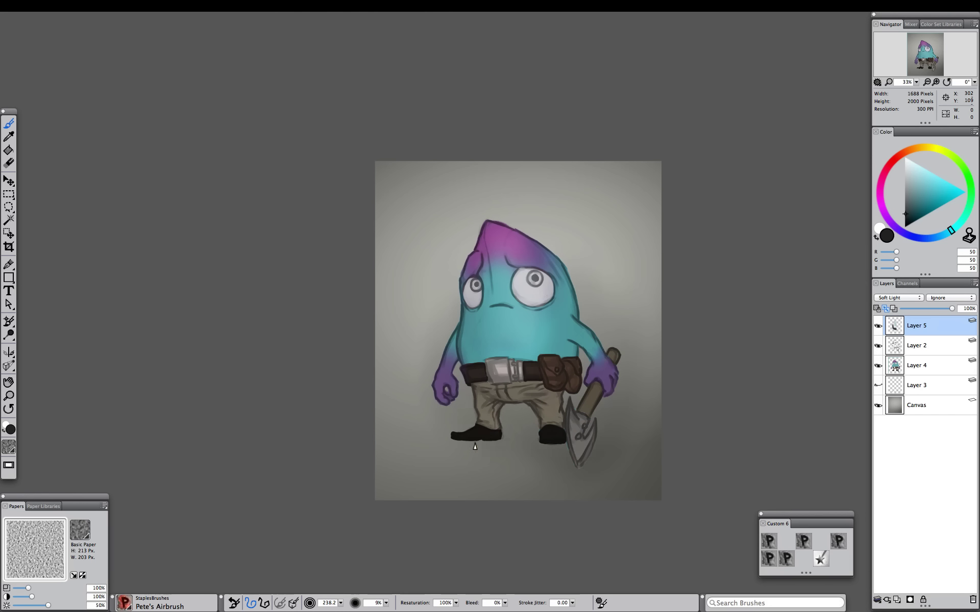
{"action": "left_click_drag", "start_coordinate": [460, 437], "coordinate": [426, 364]}
{"action": "left_click_drag", "start_coordinate": [500, 357], "coordinate": [529, 371]}
{"action": "left_click", "coordinate": [906, 224]}
{"action": "mouse_move", "coordinate": [480, 325]}
{"action": "left_mouse_down"}
{"action": "mouse_move", "coordinate": [483, 453]}
{"action": "mouse_move", "coordinate": [440, 424]}
{"action": "mouse_move", "coordinate": [507, 360]}
{"action": "left_mouse_up"}
Undo the last dark stroke and airbrush pale teal (RGB 183, 216, 223) down the face and belly
{"action": "left_click", "coordinate": [914, 171]}
{"action": "key", "text": "super+z"}
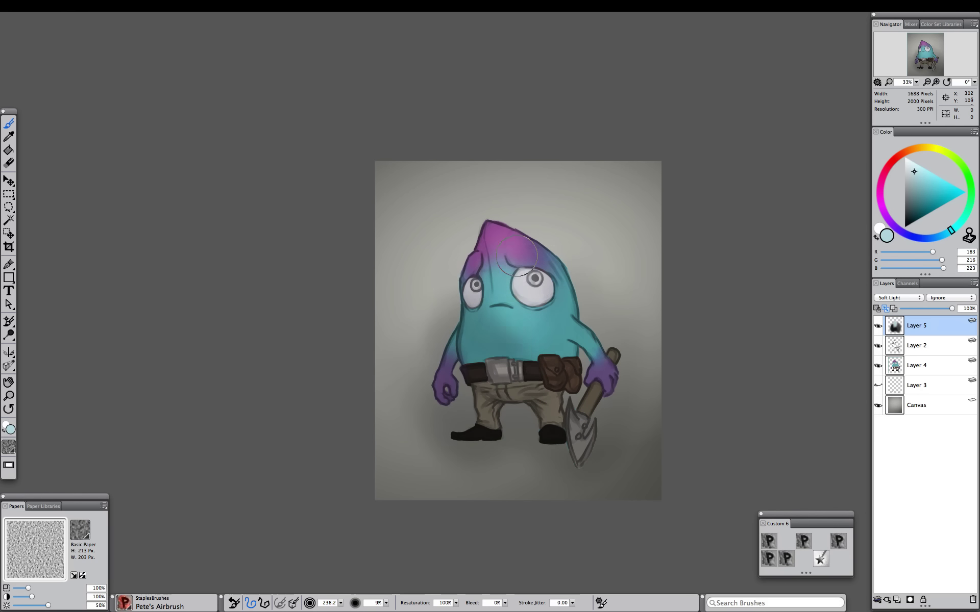
{"action": "mouse_move", "coordinate": [505, 273]}
{"action": "left_mouse_down"}
{"action": "mouse_move", "coordinate": [536, 355]}
{"action": "mouse_move", "coordinate": [515, 357]}
{"action": "left_mouse_up"}
Select the area outside the character from Layer 4's silhouette, delete the Layer 5 shading there, and deselect
{"action": "left_click", "coordinate": [902, 366], "text": "super"}
{"action": "key", "text": "super+shift+i"}
{"action": "left_click", "coordinate": [911, 326]}
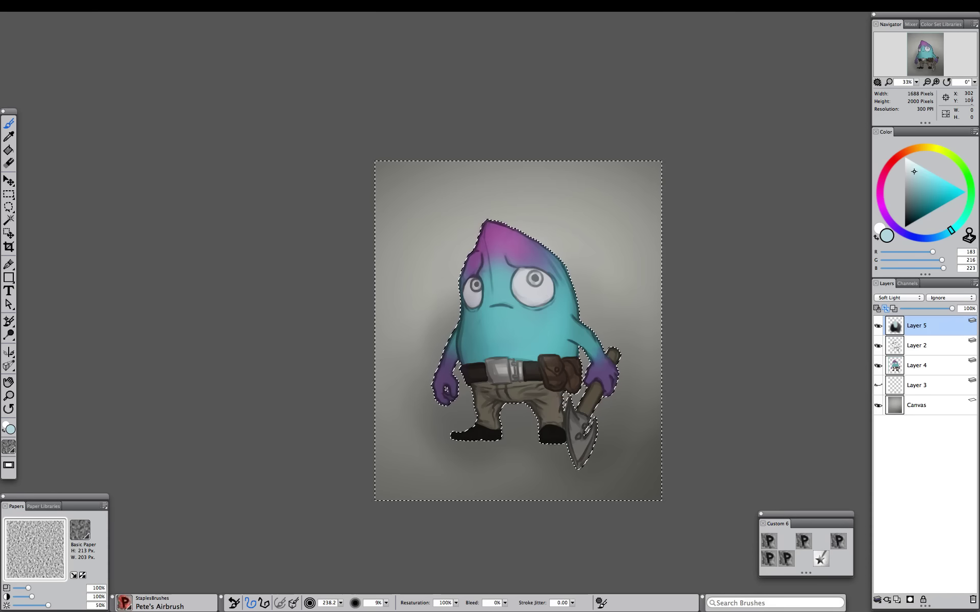
{"action": "key", "text": "Delete"}
{"action": "key", "text": "super+d"}
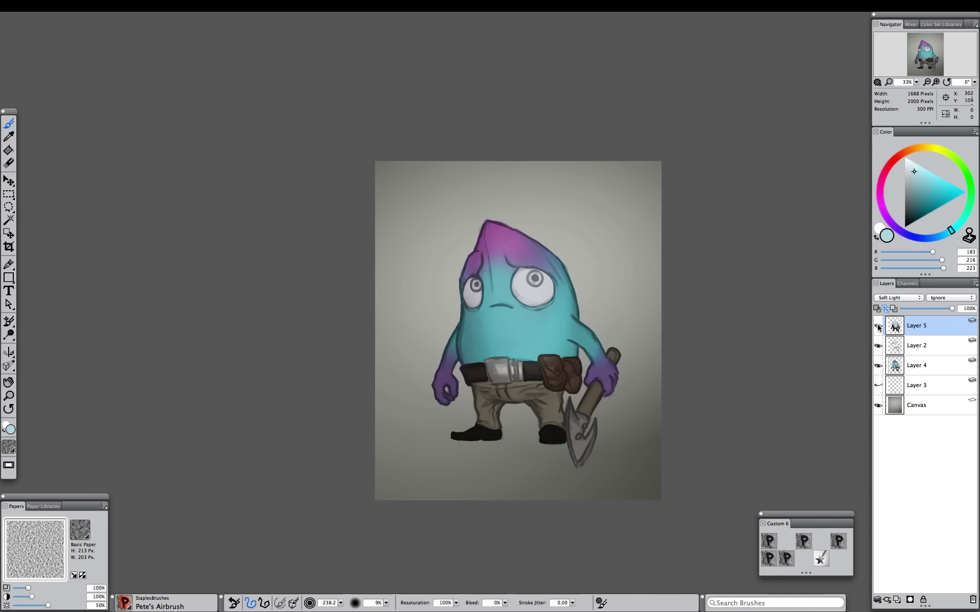
Try softening the axe-side shoulder line on Layer 2 with airbrushed teal, undoing and erasing the strokes
{"action": "left_click", "coordinate": [878, 347]}
{"action": "left_click", "coordinate": [820, 558]}
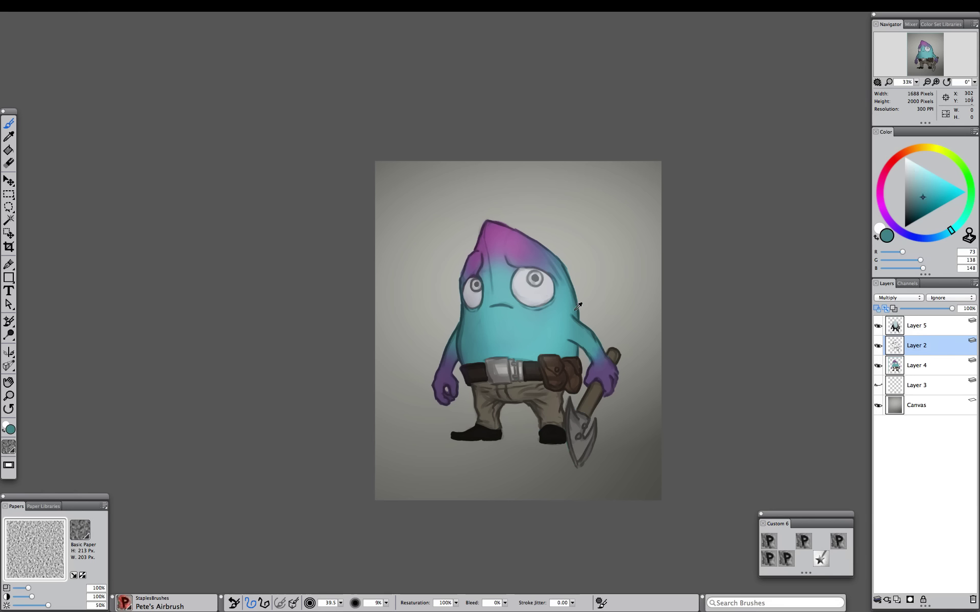
{"action": "left_click", "coordinate": [917, 207]}
{"action": "left_click_drag", "start_coordinate": [575, 317], "coordinate": [585, 316]}
{"action": "left_click_drag", "start_coordinate": [574, 318], "coordinate": [565, 259]}
{"action": "key", "text": "super+z"}
{"action": "left_click", "coordinate": [917, 194]}
{"action": "left_click", "coordinate": [915, 181]}
{"action": "left_click_drag", "start_coordinate": [577, 327], "coordinate": [583, 333]}
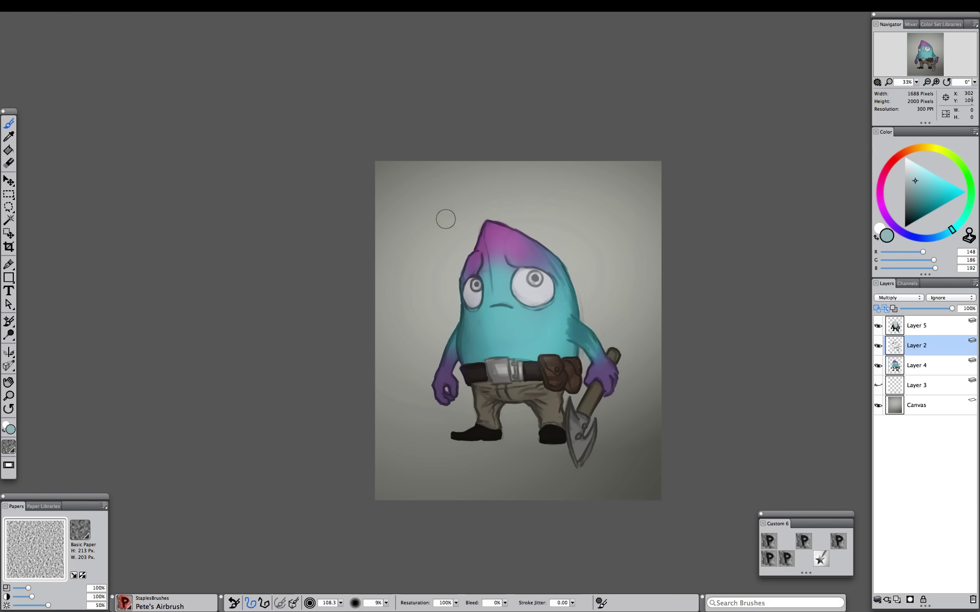
{"action": "left_click", "coordinate": [494, 226], "text": "alt"}
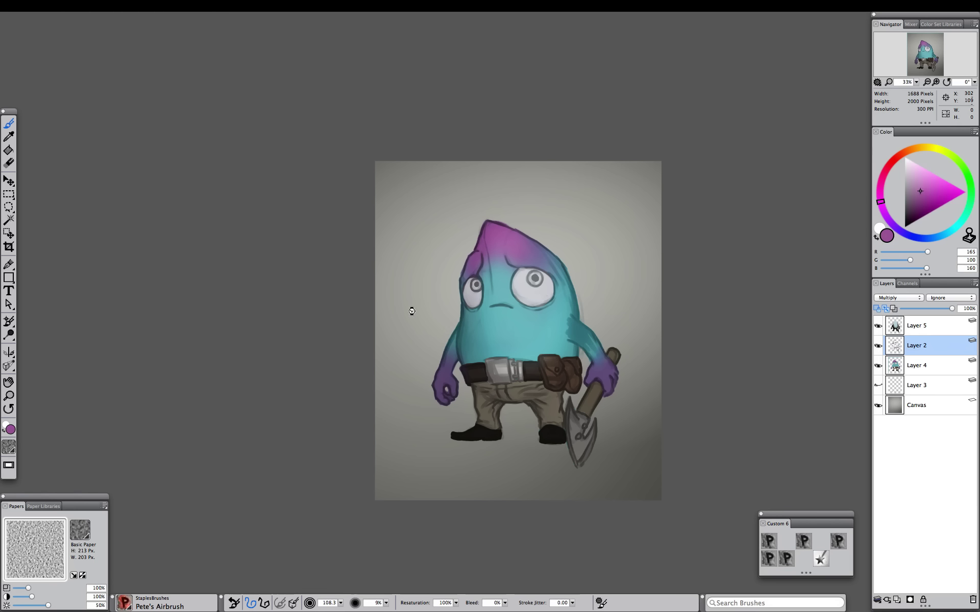
{"action": "key", "text": "n"}
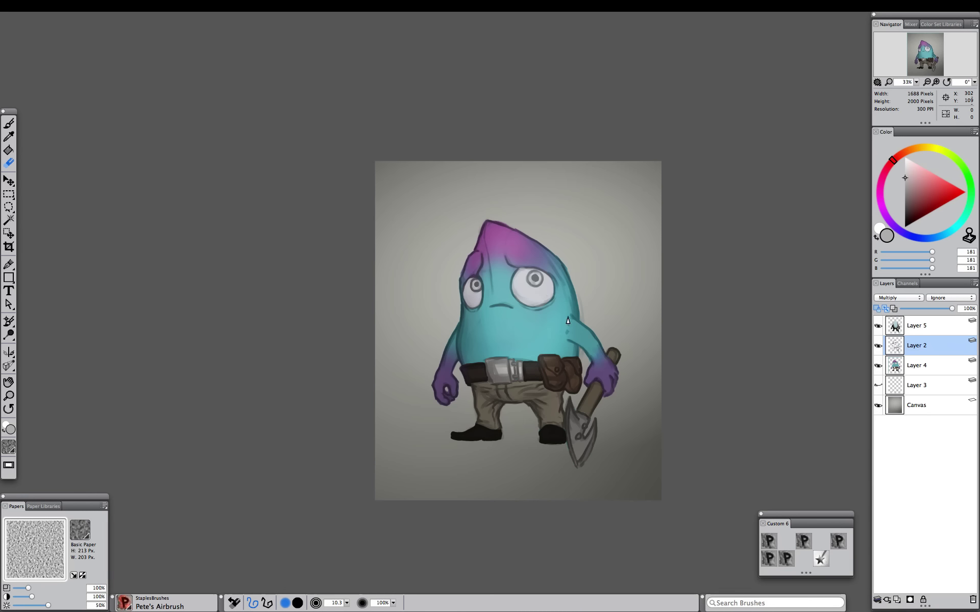
On a new top layer, blend the outlines of the pointed head, far brow and forehead with Pete's Blender 2
{"action": "left_click", "coordinate": [821, 559]}
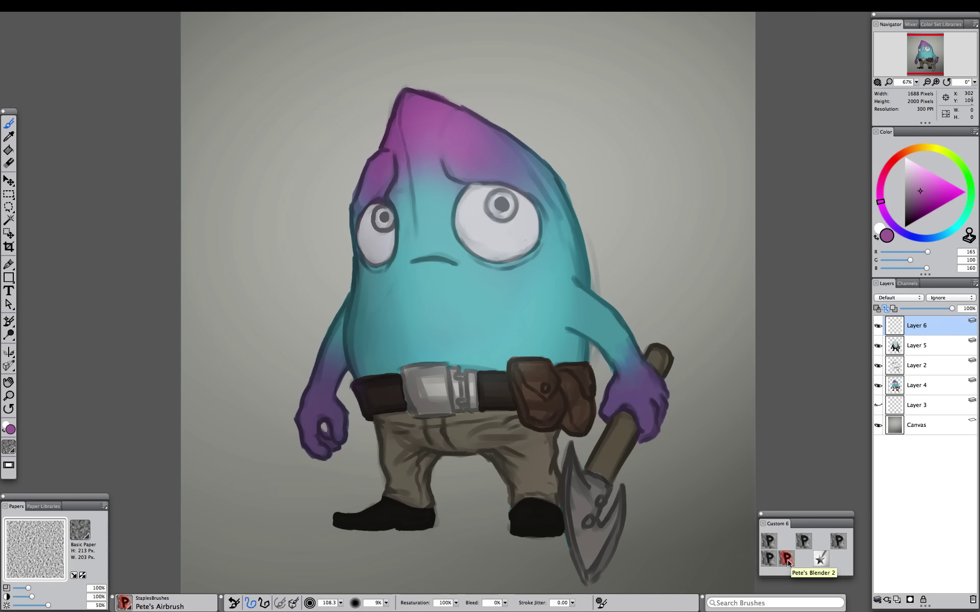
{"action": "left_click", "coordinate": [786, 559]}
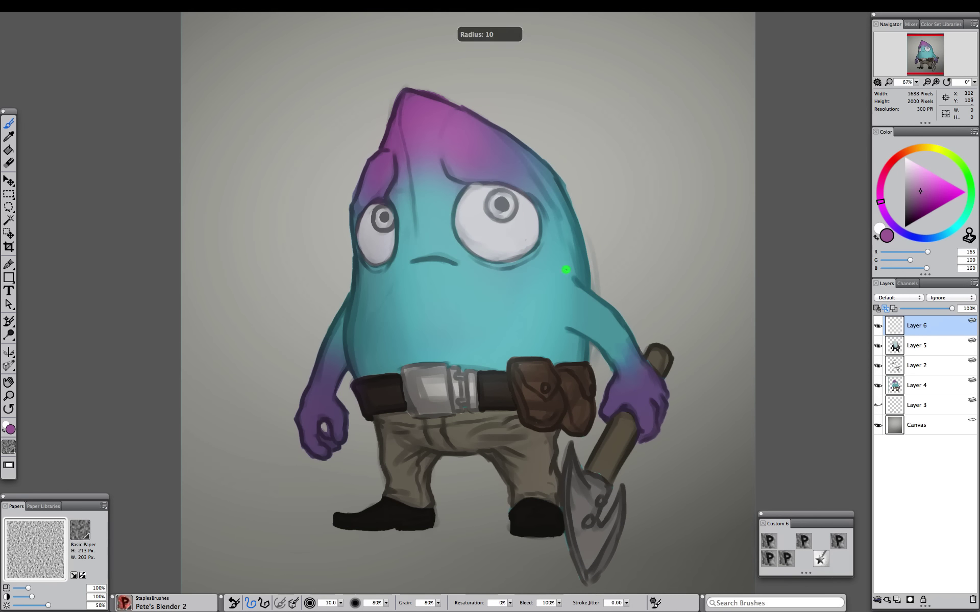
{"action": "left_click_drag", "start_coordinate": [529, 174], "coordinate": [522, 173]}
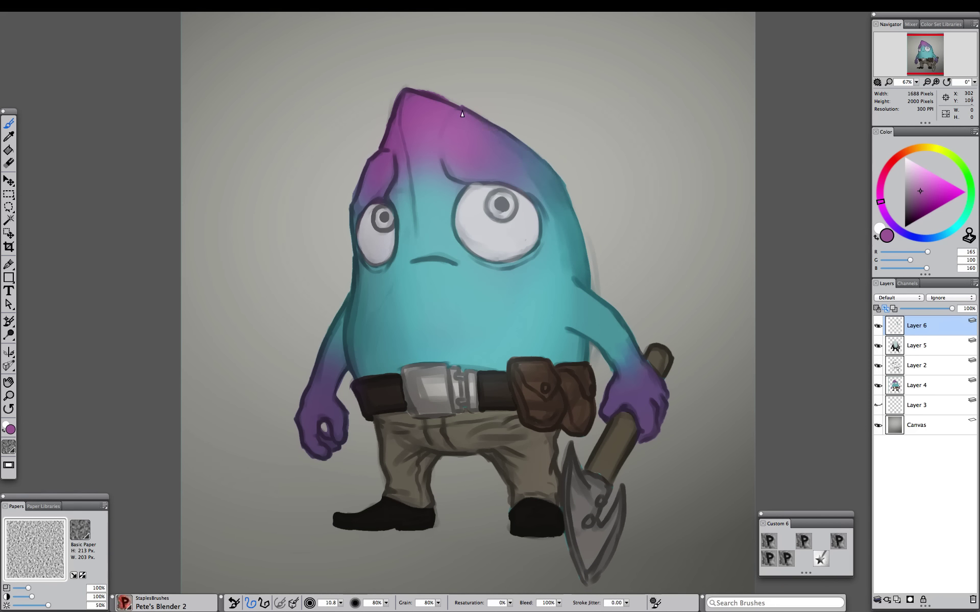
{"action": "left_click_drag", "start_coordinate": [463, 111], "coordinate": [521, 149]}
{"action": "left_click_drag", "start_coordinate": [411, 90], "coordinate": [463, 112]}
{"action": "left_click_drag", "start_coordinate": [353, 133], "coordinate": [369, 202]}
{"action": "mouse_move", "coordinate": [419, 167]}
{"action": "left_mouse_down"}
{"action": "mouse_move", "coordinate": [402, 216]}
{"action": "mouse_move", "coordinate": [465, 179]}
{"action": "left_mouse_up"}
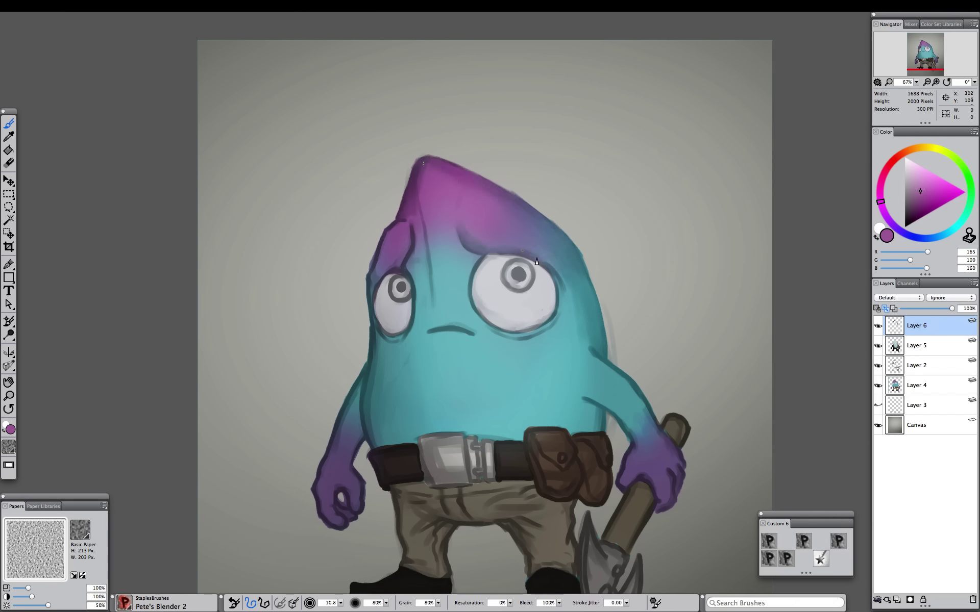
Blend away the near eye's outer line, the forehead crease, the far brow's edge and the empty-handed side's body outline
{"action": "left_click_drag", "start_coordinate": [537, 260], "coordinate": [561, 282]}
{"action": "left_click_drag", "start_coordinate": [425, 243], "coordinate": [429, 308]}
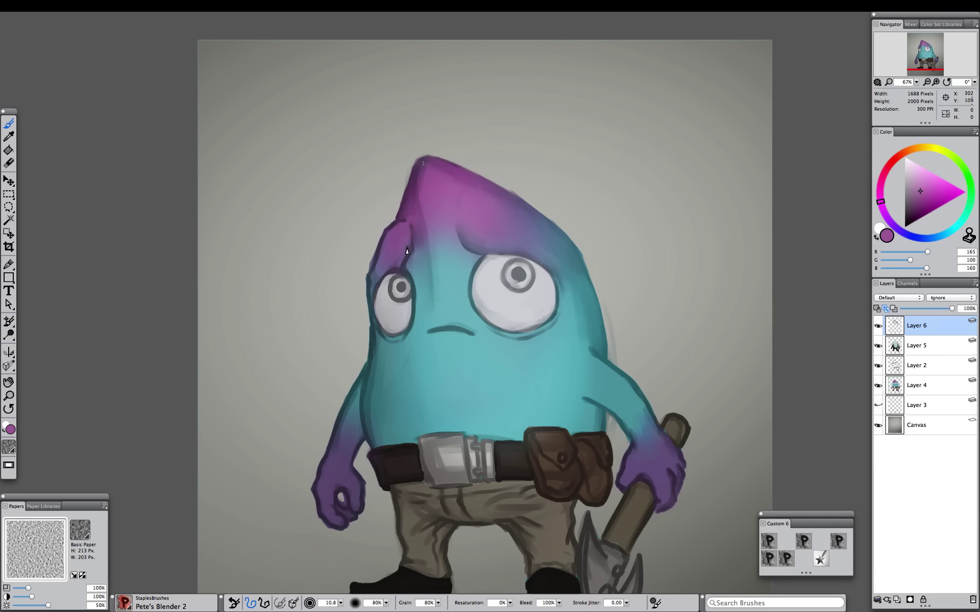
{"action": "mouse_move", "coordinate": [408, 251]}
{"action": "left_mouse_down"}
{"action": "mouse_move", "coordinate": [372, 280]}
{"action": "mouse_move", "coordinate": [374, 337]}
{"action": "left_mouse_up"}
{"action": "left_click_drag", "start_coordinate": [373, 351], "coordinate": [388, 347]}
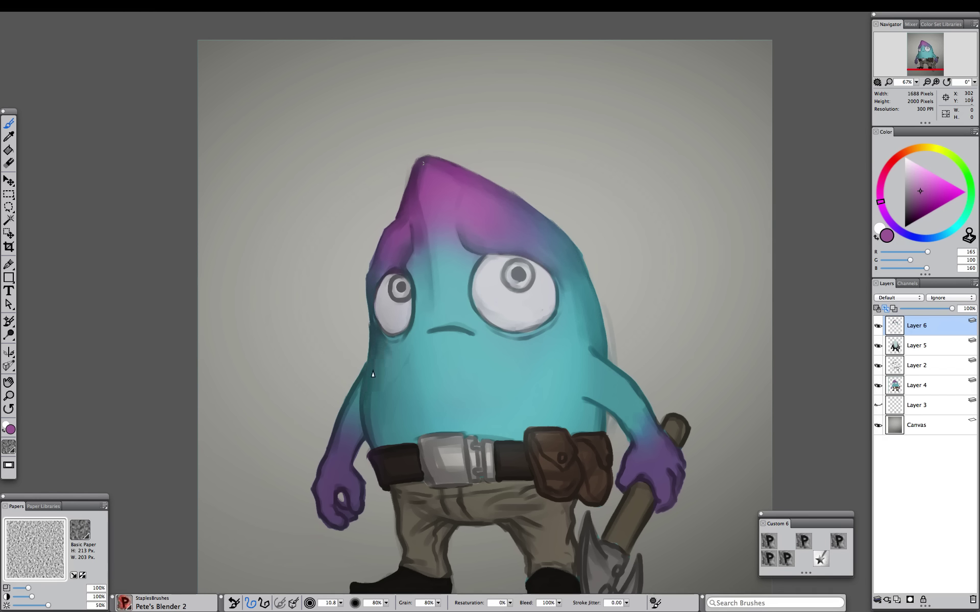
{"action": "mouse_move", "coordinate": [386, 400]}
{"action": "left_mouse_down"}
{"action": "mouse_move", "coordinate": [366, 421]}
{"action": "mouse_move", "coordinate": [379, 409]}
{"action": "left_mouse_up"}
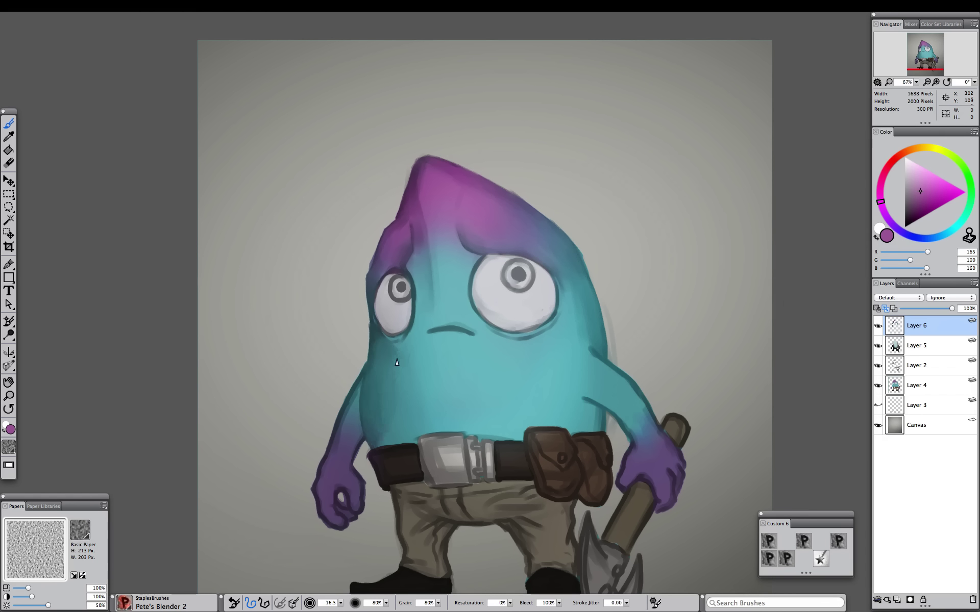
Soften the outline around the far eye and the cheek below it, enlarging the blender to about 21.2
{"action": "key", "text": "bracketleft"}
{"action": "key", "text": "bracketleft"}
{"action": "key", "text": "bracketleft"}
{"action": "key", "text": "bracketleft"}
{"action": "key", "text": "bracketleft"}
{"action": "key", "text": "bracketleft"}
{"action": "key", "text": "bracketright"}
{"action": "key", "text": "bracketright"}
{"action": "key", "text": "bracketright"}
{"action": "key", "text": "bracketright"}
{"action": "key", "text": "bracketright"}
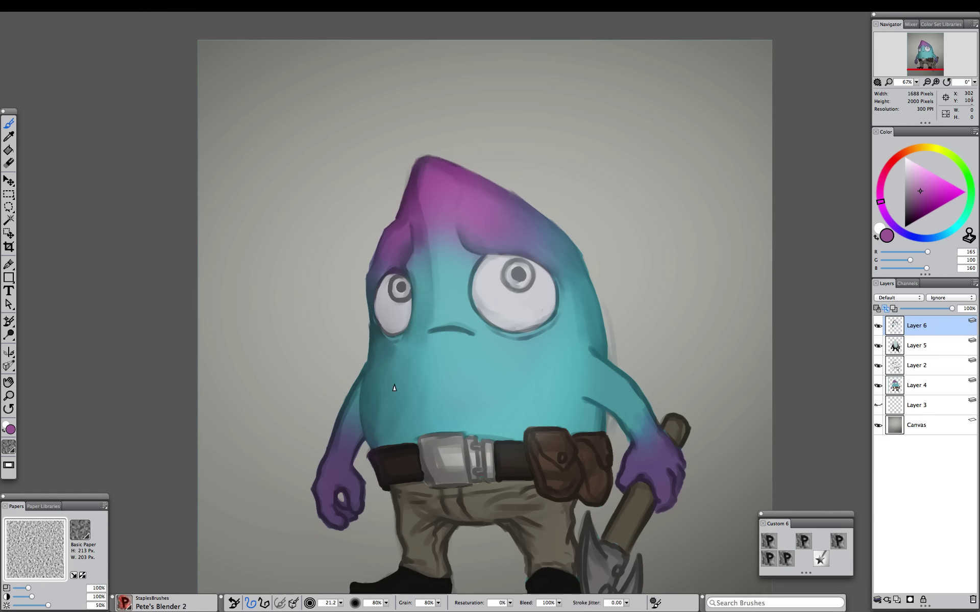
Blend the outlines of the axe-side shoulder and upper arm with the blender reduced to about 10.8
{"action": "key", "text": "bracketleft"}
{"action": "key", "text": "bracketleft"}
{"action": "key", "text": "bracketleft"}
{"action": "key", "text": "bracketleft"}
{"action": "key", "text": "bracketleft"}
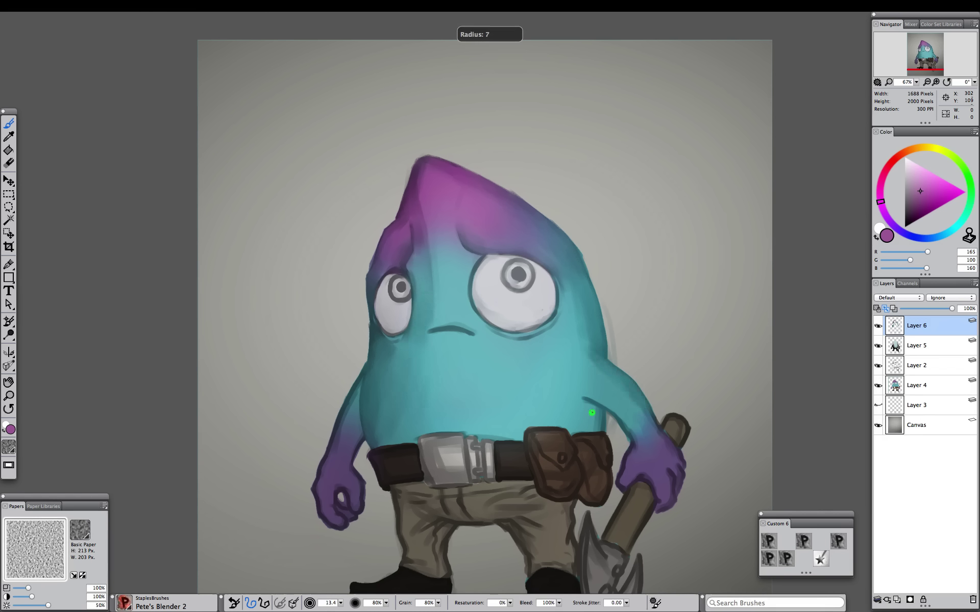
{"action": "key", "text": "super+minus"}
{"action": "key", "text": "super+minus"}
{"action": "key", "text": "super+minus"}
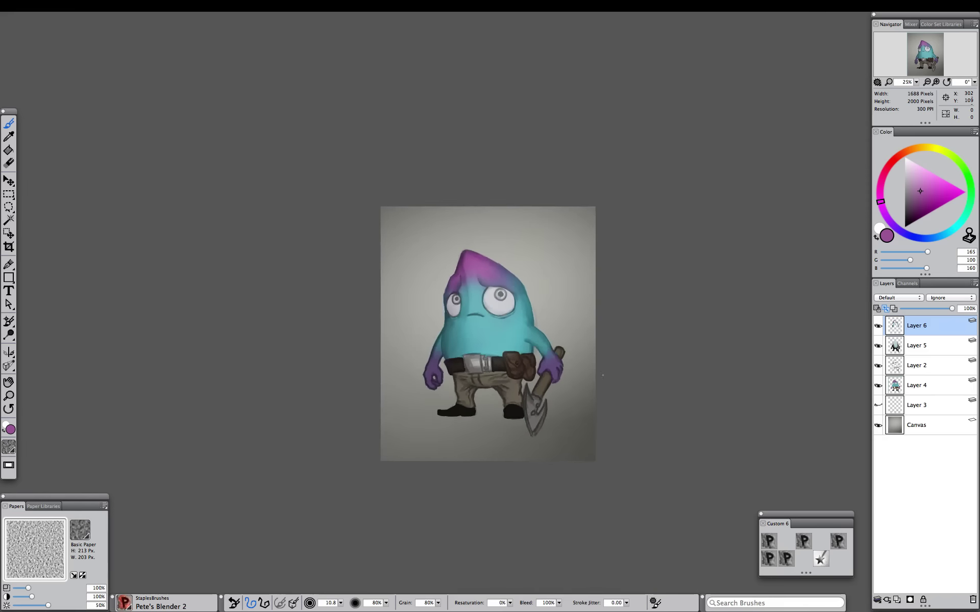
{"action": "key", "text": "super+equal"}
{"action": "key", "text": "super+equal"}
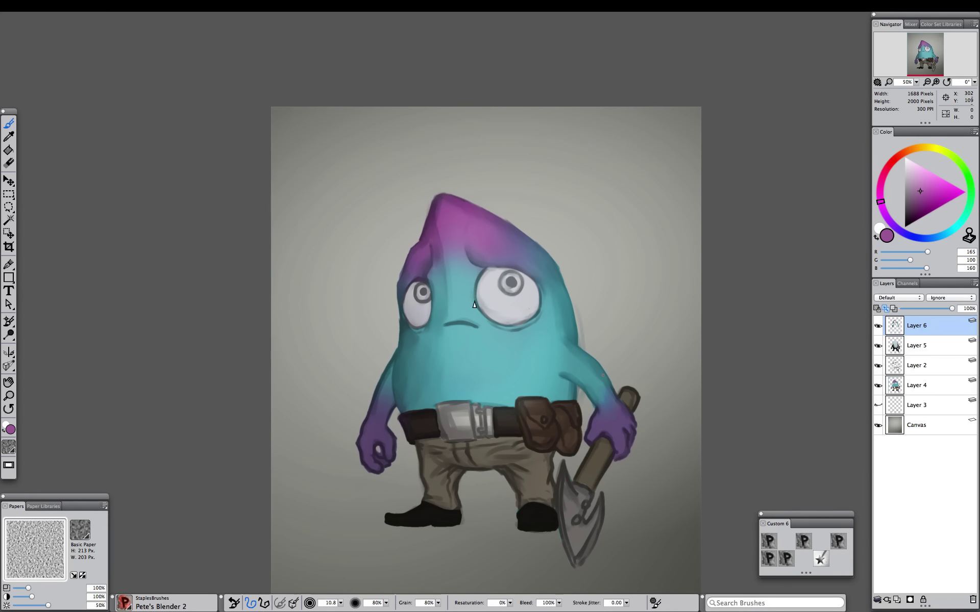
Paint the shadow between the far brow and eye in sampled dark purple (RGB 80, 60, 94) with Pete's Painting Brush
{"action": "left_click", "coordinate": [427, 267], "text": "alt"}
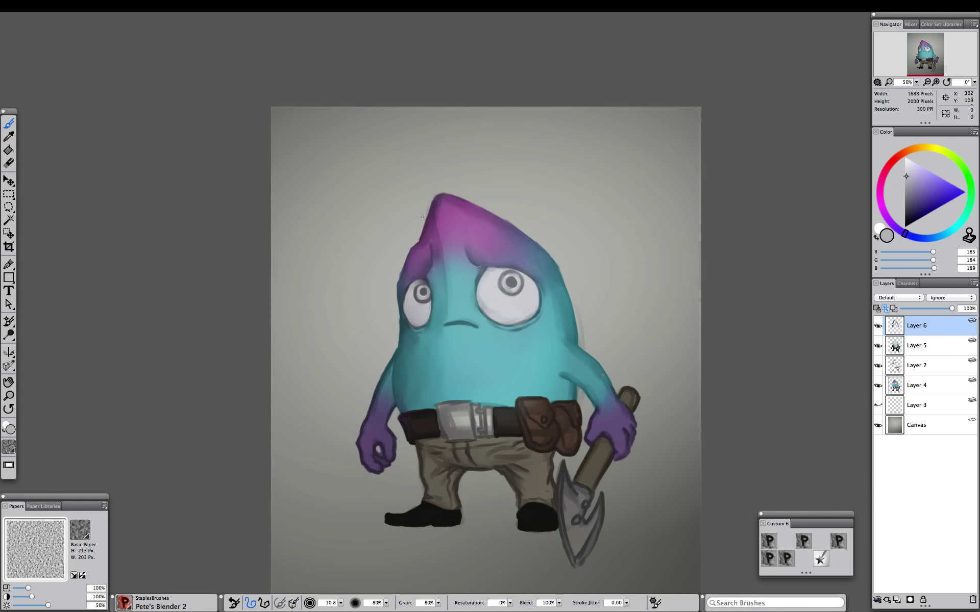
{"action": "left_click", "coordinate": [803, 541]}
{"action": "left_click", "coordinate": [428, 273], "text": "alt"}
{"action": "left_click_drag", "start_coordinate": [427, 279], "coordinate": [424, 277]}
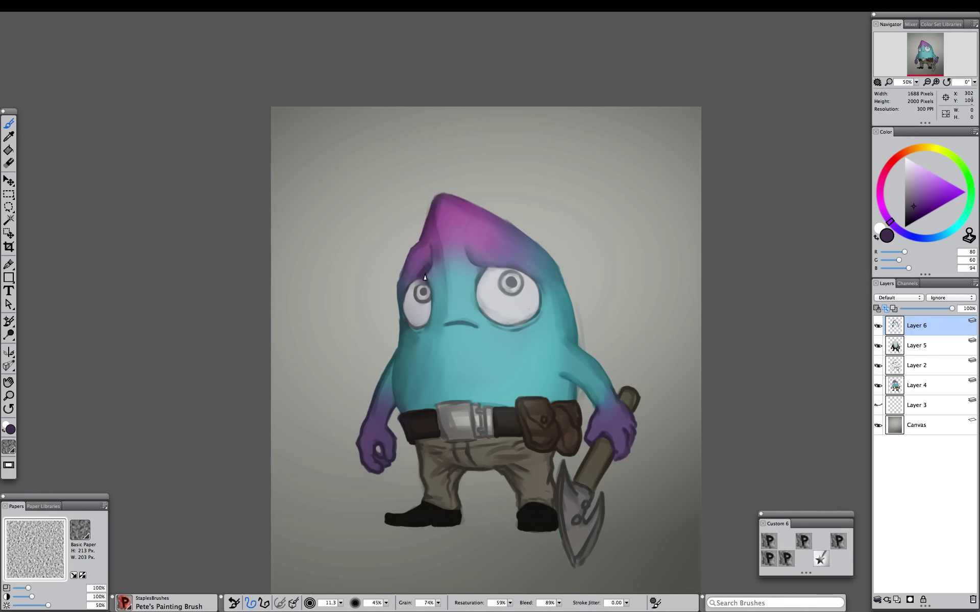
Repaint the near brow's lower edge and crease with dark blues and purples sampled from around it
{"action": "left_click", "coordinate": [470, 252], "text": "alt"}
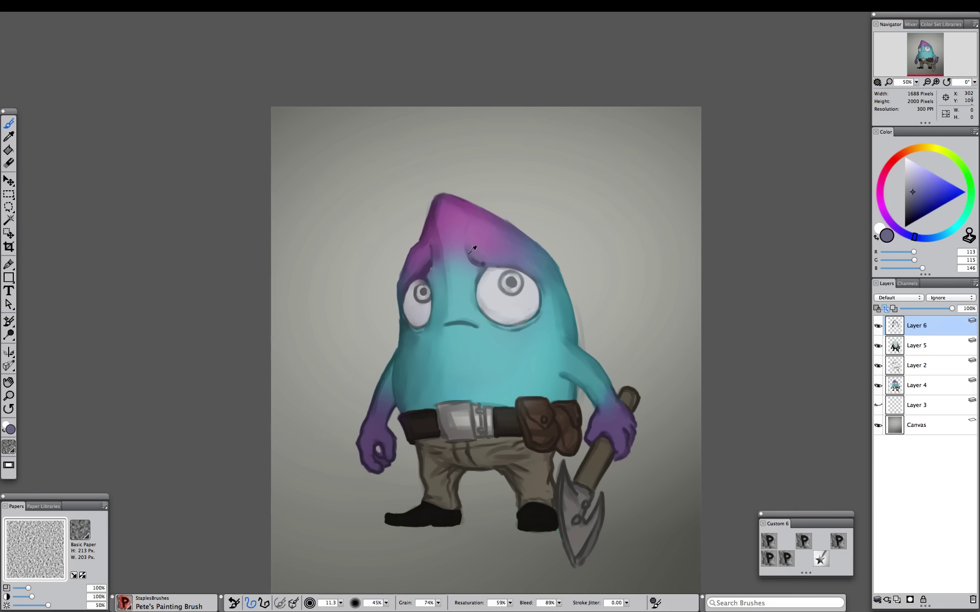
{"action": "left_click", "coordinate": [480, 259], "text": "alt"}
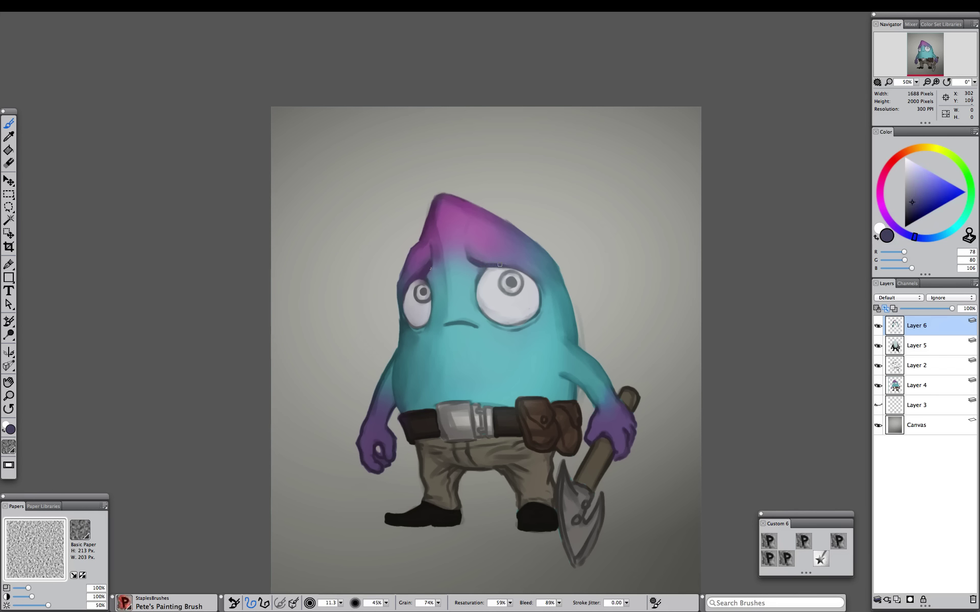
{"action": "left_click", "coordinate": [471, 260], "text": "alt"}
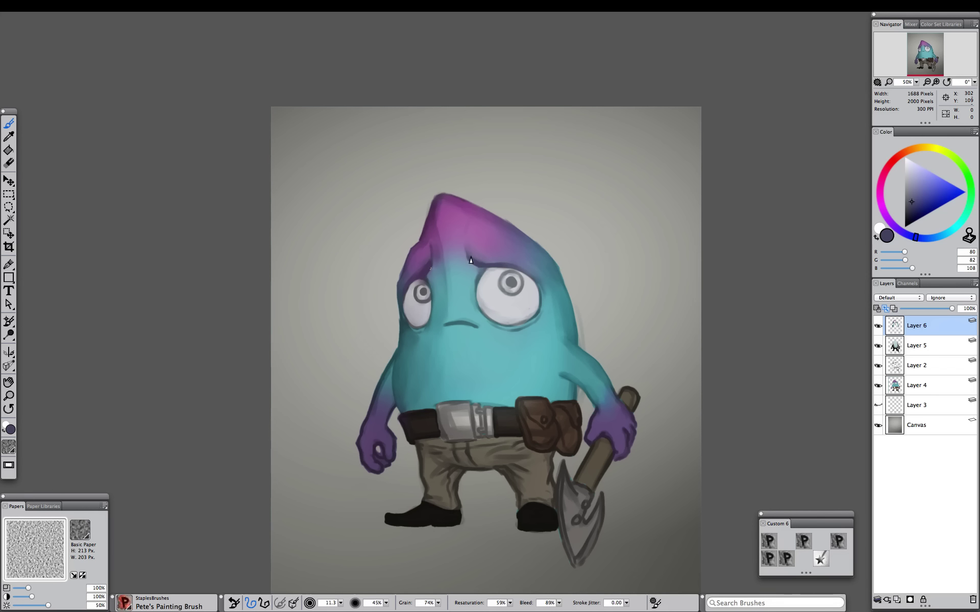
{"action": "left_click", "coordinate": [501, 262], "text": "alt"}
{"action": "left_click_drag", "start_coordinate": [502, 266], "coordinate": [486, 264]}
{"action": "left_click", "coordinate": [500, 250], "text": "alt"}
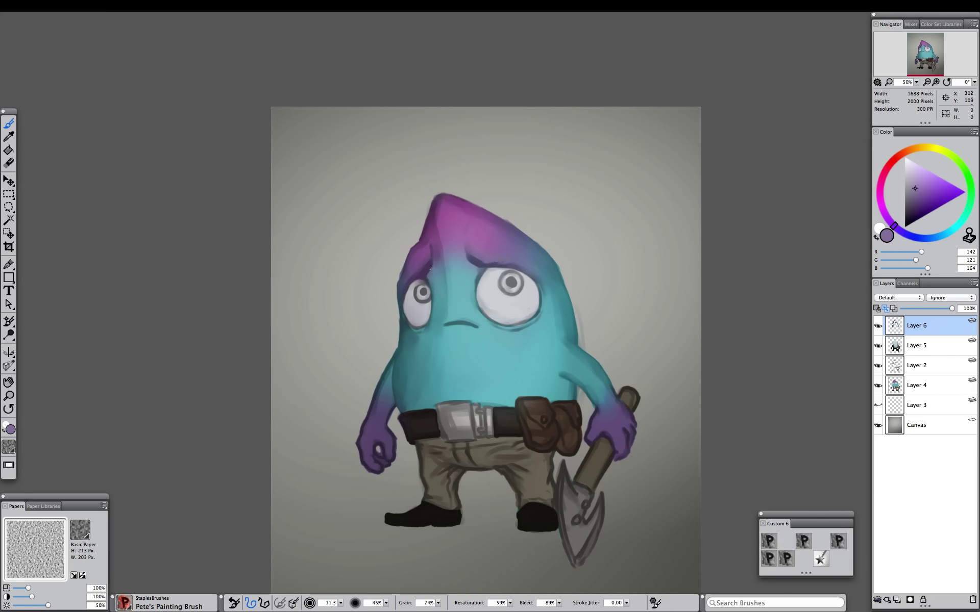
{"action": "left_click", "coordinate": [503, 239], "text": "alt"}
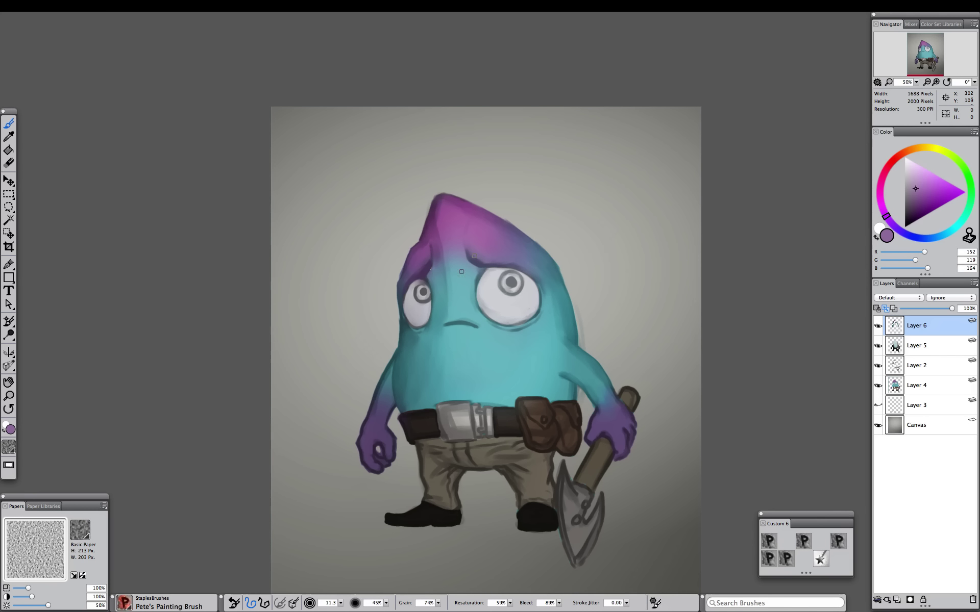
Deepen the inner corner of the near brow in very dark blue (RGB 33, 33, 51) with the brush at 5.7
{"action": "left_click", "coordinate": [472, 261], "text": "alt"}
{"action": "left_click", "coordinate": [475, 263], "text": "alt"}
{"action": "key", "text": "["}
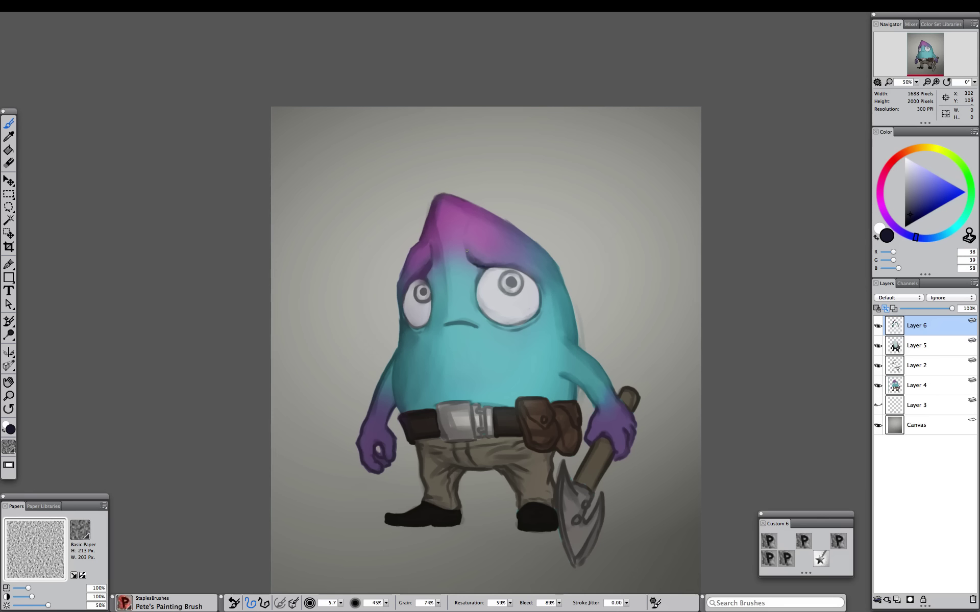
{"action": "left_click", "coordinate": [482, 273], "text": "alt"}
{"action": "left_click", "coordinate": [478, 266], "text": "alt"}
{"action": "left_click", "coordinate": [475, 265], "text": "alt"}
{"action": "left_click", "coordinate": [529, 238], "text": "alt"}
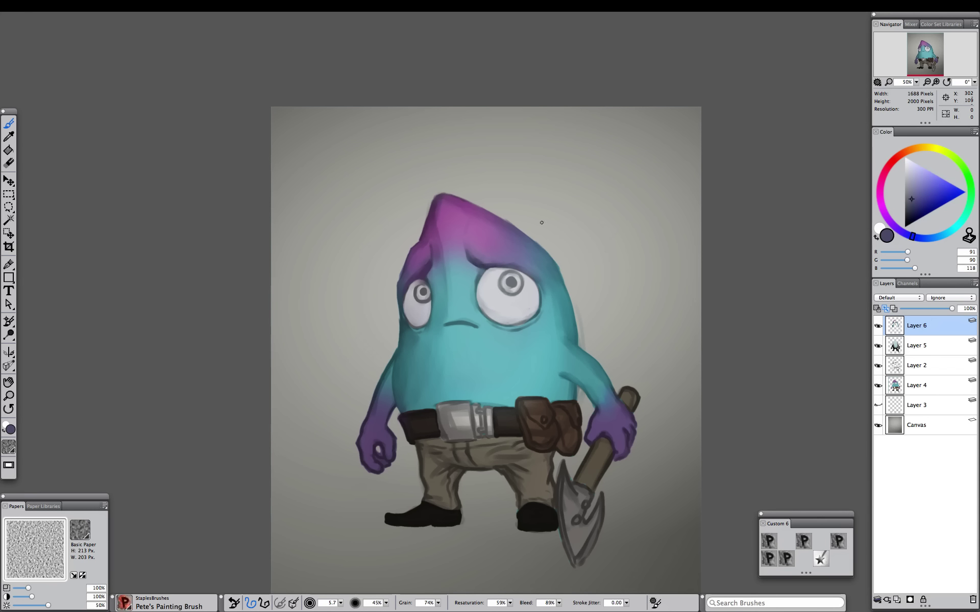
{"action": "left_click", "coordinate": [480, 271], "text": "alt"}
{"action": "left_click", "coordinate": [484, 269], "text": "alt"}
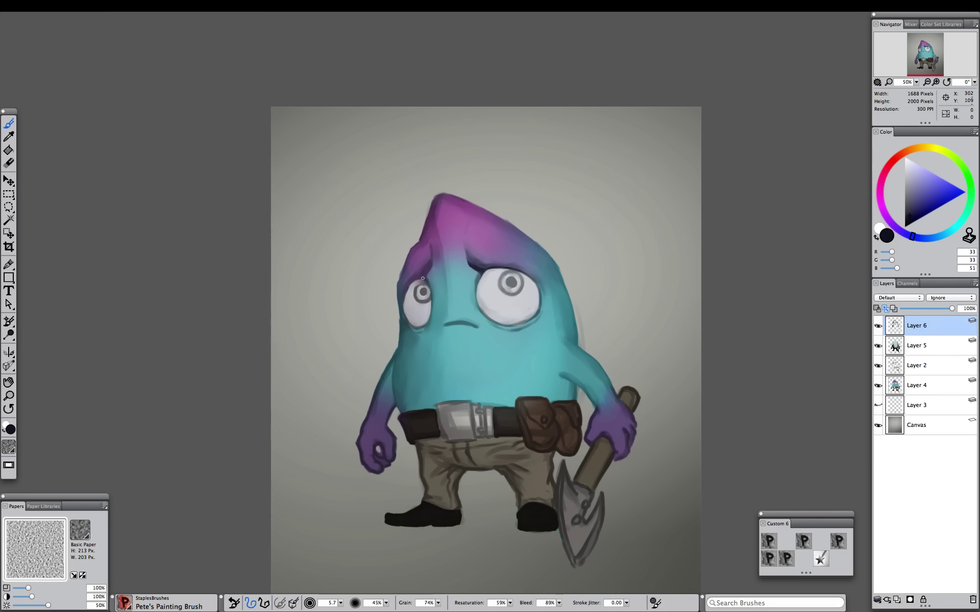
Highlight the near brow and head tip in light purple (RGB 189, 144, 192) and soften them with Pete's Blender 2
{"action": "key", "text": "super+minus"}
{"action": "key", "text": "super+minus"}
{"action": "key", "text": "super+equal"}
{"action": "key", "text": "super+equal"}
{"action": "left_click", "coordinate": [882, 209]}
{"action": "left_click", "coordinate": [915, 188]}
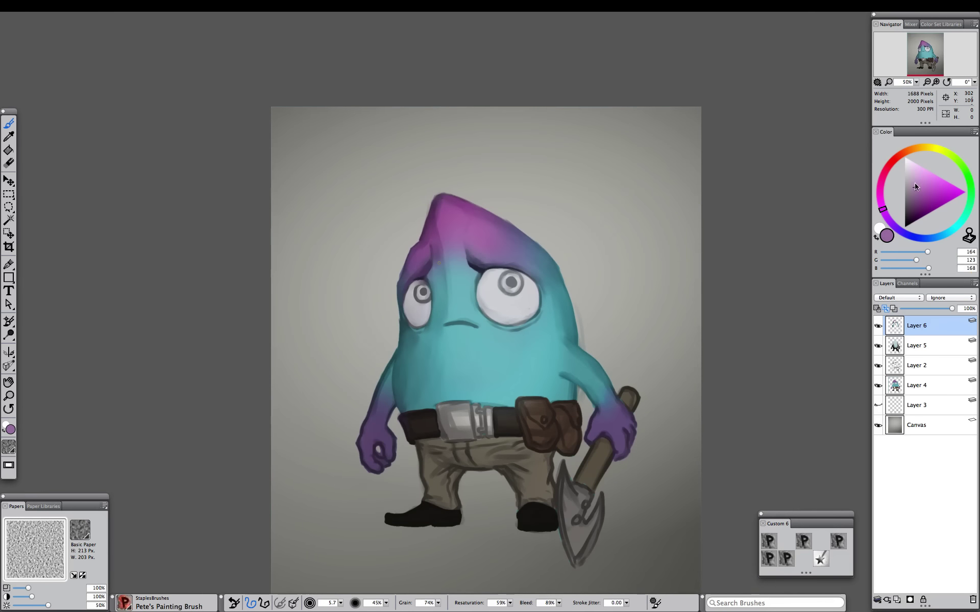
{"action": "left_click", "coordinate": [916, 182]}
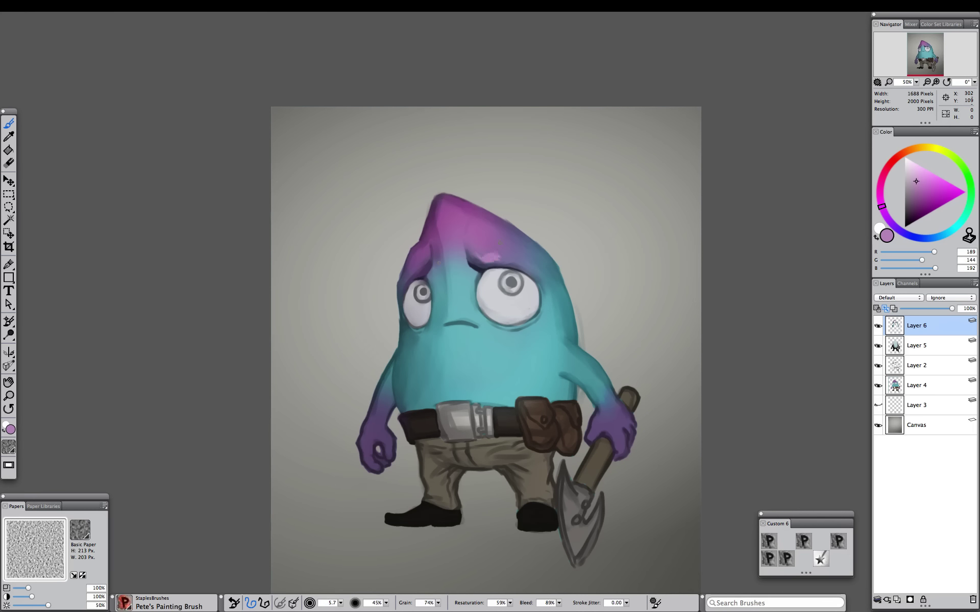
{"action": "left_click", "coordinate": [786, 558]}
{"action": "left_click_drag", "start_coordinate": [450, 207], "coordinate": [452, 218]}
Smooth the near eye's white and the near brow's inner corner with Pete's Blender 2 at 10.8
{"action": "key", "text": "super+equal"}
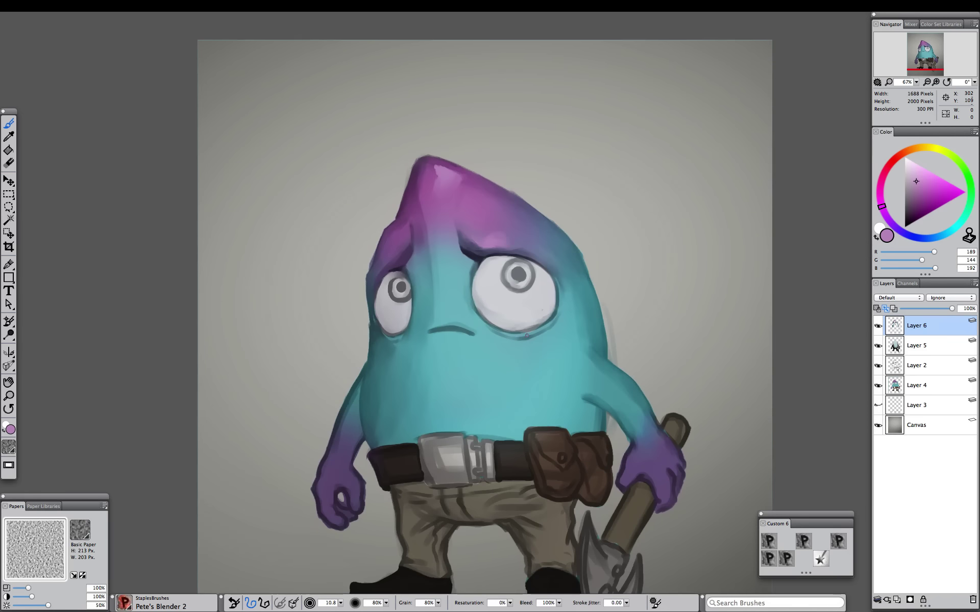
{"action": "left_click", "coordinate": [525, 326], "text": "alt"}
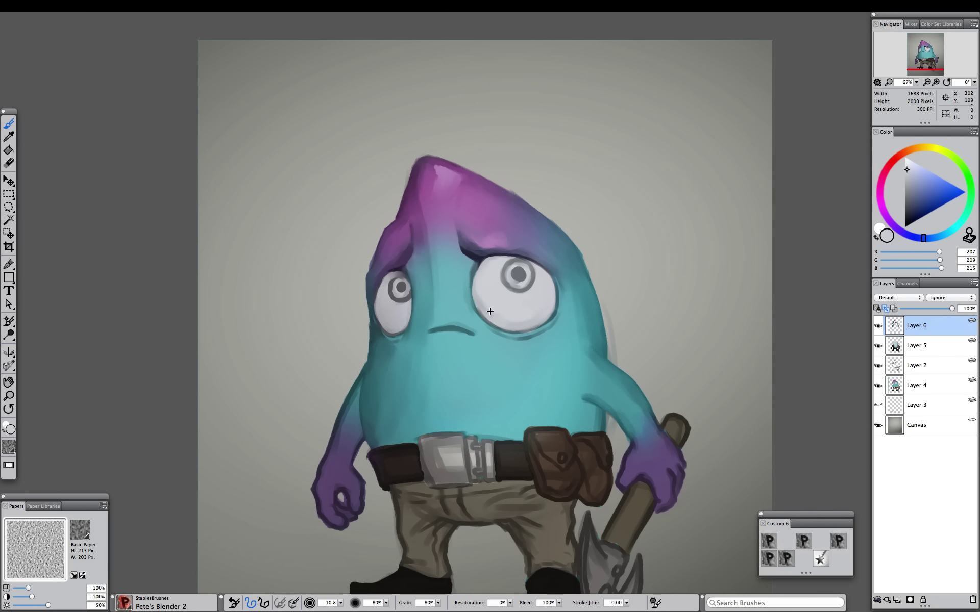
{"action": "left_click_drag", "start_coordinate": [490, 311], "coordinate": [490, 312]}
{"action": "left_click_drag", "start_coordinate": [456, 238], "coordinate": [463, 265]}
{"action": "key", "text": "super+minus"}
{"action": "key", "text": "super+minus"}
{"action": "key", "text": "super+minus"}
{"action": "key", "text": "super+equal"}
{"action": "key", "text": "super+equal"}
{"action": "key", "text": "super+equal"}
Repaint the mouth line in very dark teal (RGB 35, 54, 57) with Pete's Painting Brush at 6.2
{"action": "left_click", "coordinate": [803, 540]}
{"action": "left_click", "coordinate": [460, 328], "text": "alt"}
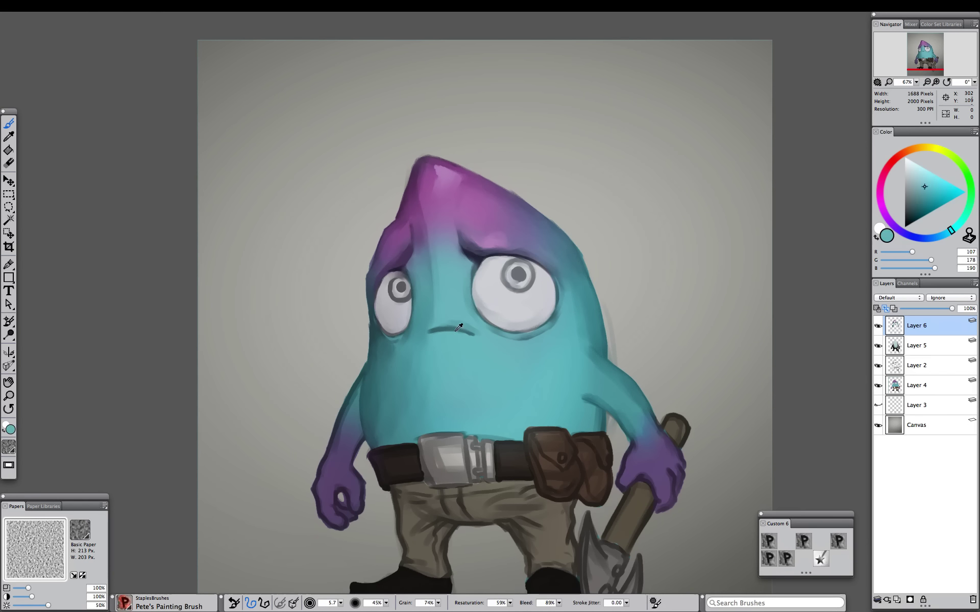
{"action": "left_click", "coordinate": [458, 329], "text": "alt"}
{"action": "left_click", "coordinate": [483, 321], "text": "alt"}
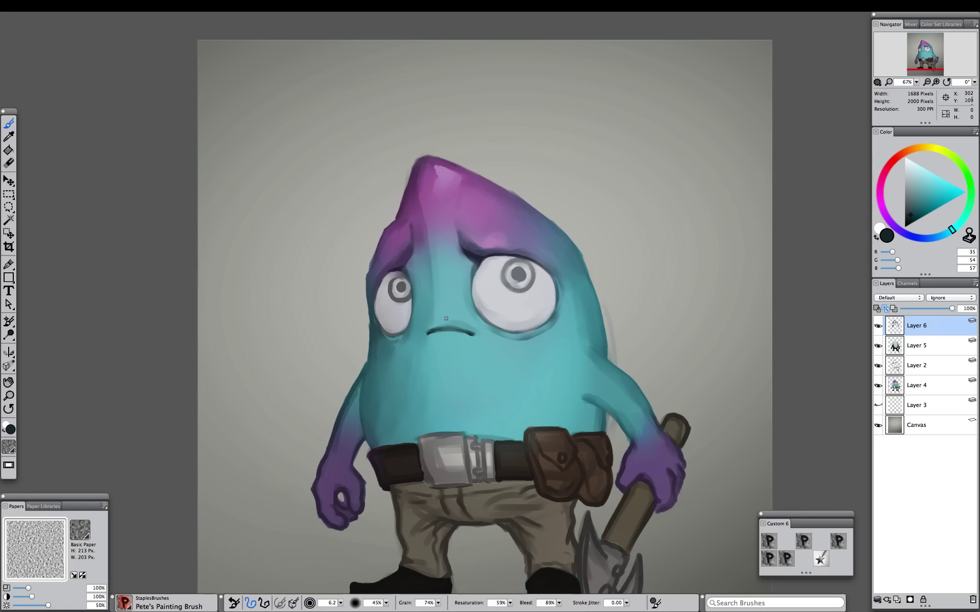
Add light cyan highlights (RGB 143, 227, 241) below the mouth and around the near eye
{"action": "left_click", "coordinate": [446, 318], "text": "alt"}
{"action": "left_click", "coordinate": [928, 175]}
{"action": "mouse_move", "coordinate": [466, 336]}
{"action": "left_mouse_down"}
{"action": "mouse_move", "coordinate": [472, 342]}
{"action": "mouse_move", "coordinate": [429, 337]}
{"action": "left_mouse_up"}
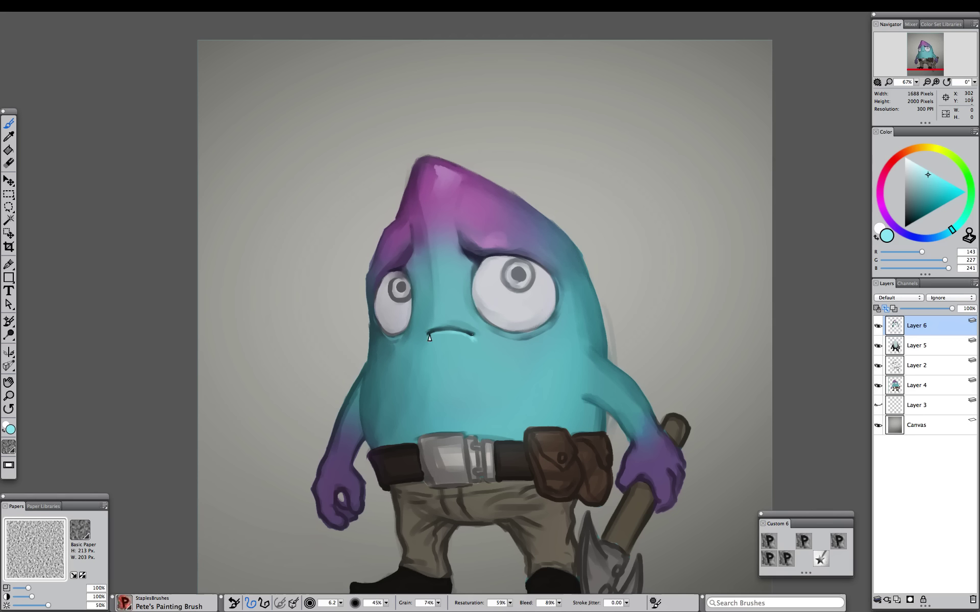
{"action": "left_click", "coordinate": [926, 171]}
Paint a light purple highlight (RGB 175, 138, 185) on the far brow using Pete's Painting Brush and sampled colours
{"action": "left_click", "coordinate": [448, 180], "text": "alt"}
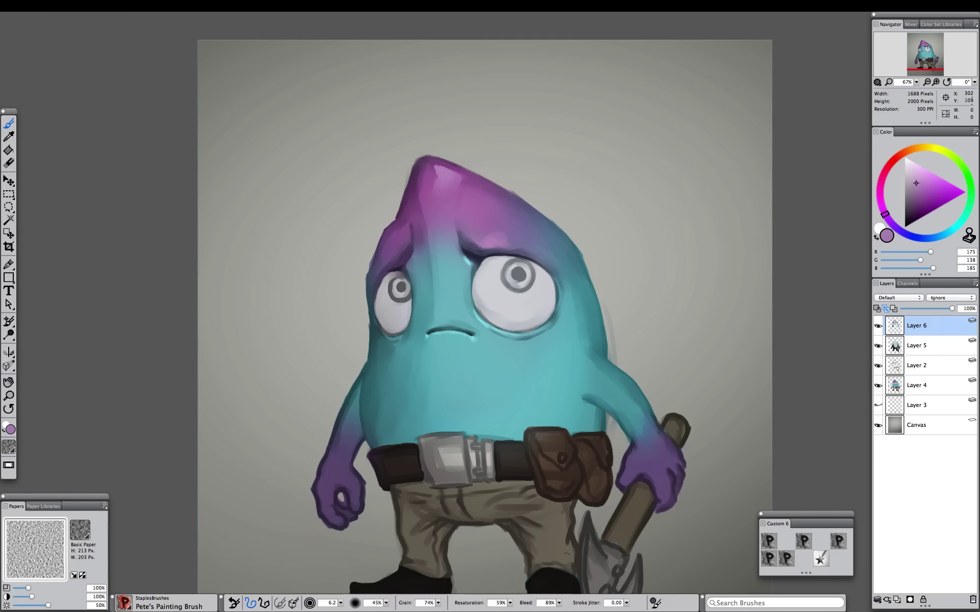
{"action": "left_click", "coordinate": [786, 558]}
{"action": "left_click", "coordinate": [409, 253], "text": "alt"}
{"action": "left_click", "coordinate": [803, 542]}
{"action": "mouse_move", "coordinate": [406, 256]}
{"action": "left_mouse_down"}
{"action": "mouse_move", "coordinate": [390, 267]}
{"action": "mouse_move", "coordinate": [405, 265]}
{"action": "left_mouse_up"}
{"action": "left_click", "coordinate": [403, 265], "text": "alt"}
{"action": "left_click", "coordinate": [404, 229], "text": "alt"}
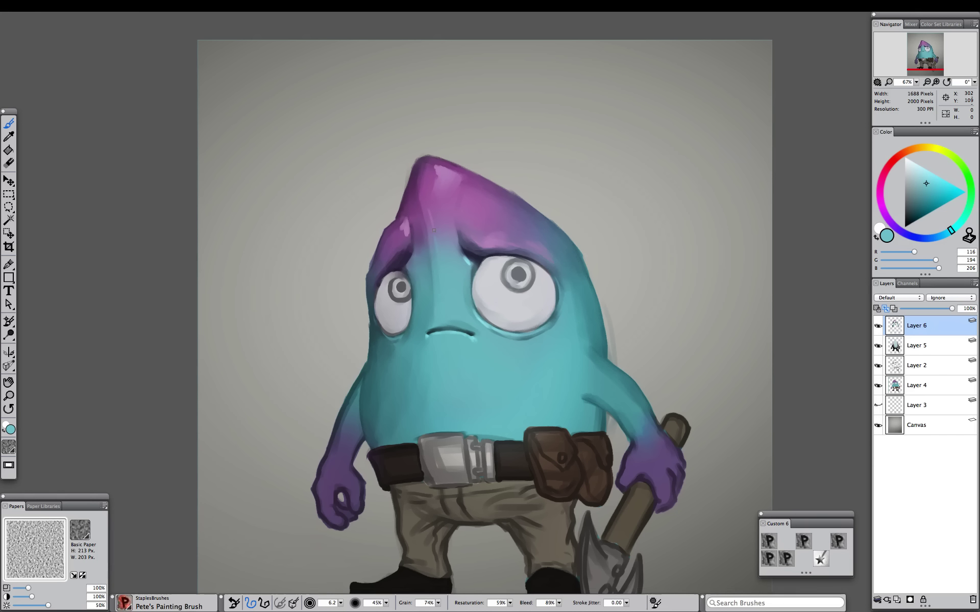
Lighten the forehead ridge between the brows with sampled cyan tones and blend it with Pete's Blender 2 at 6.7
{"action": "left_click", "coordinate": [430, 226], "text": "alt"}
{"action": "left_click", "coordinate": [432, 230], "text": "alt"}
{"action": "mouse_move", "coordinate": [425, 207]}
{"action": "left_mouse_down"}
{"action": "mouse_move", "coordinate": [432, 230]}
{"action": "mouse_move", "coordinate": [406, 237]}
{"action": "left_mouse_up"}
{"action": "left_click", "coordinate": [433, 244], "text": "alt"}
{"action": "left_click", "coordinate": [786, 559]}
{"action": "key", "text": "super+minus"}
{"action": "key", "text": "super+minus"}
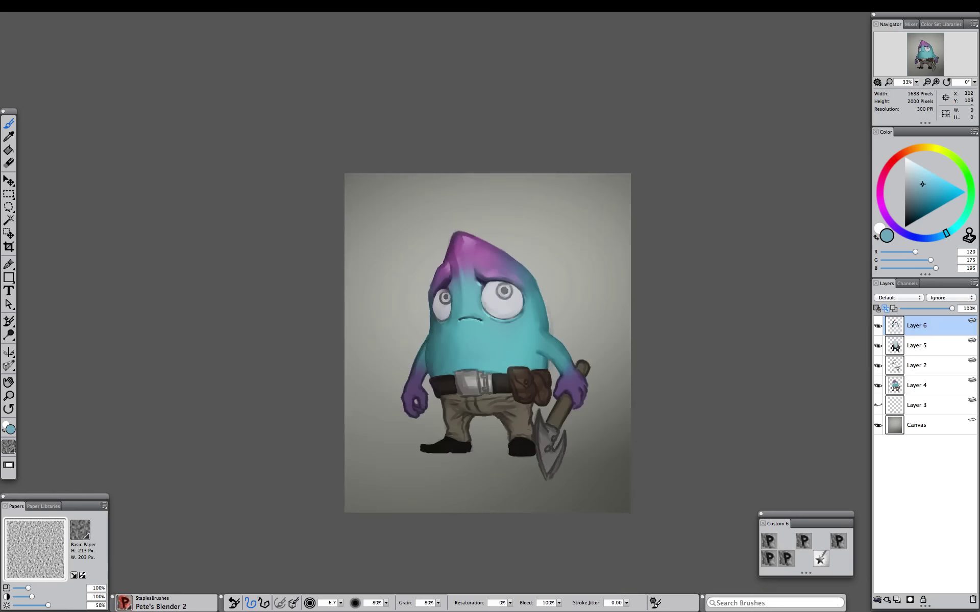
Paint thin light cyan rims (RGB 143, 219, 236) around the lower edges of both eyes with the brush at 4.2
{"action": "key", "text": "super+equal"}
{"action": "key", "text": "super+equal"}
{"action": "left_click", "coordinate": [769, 559]}
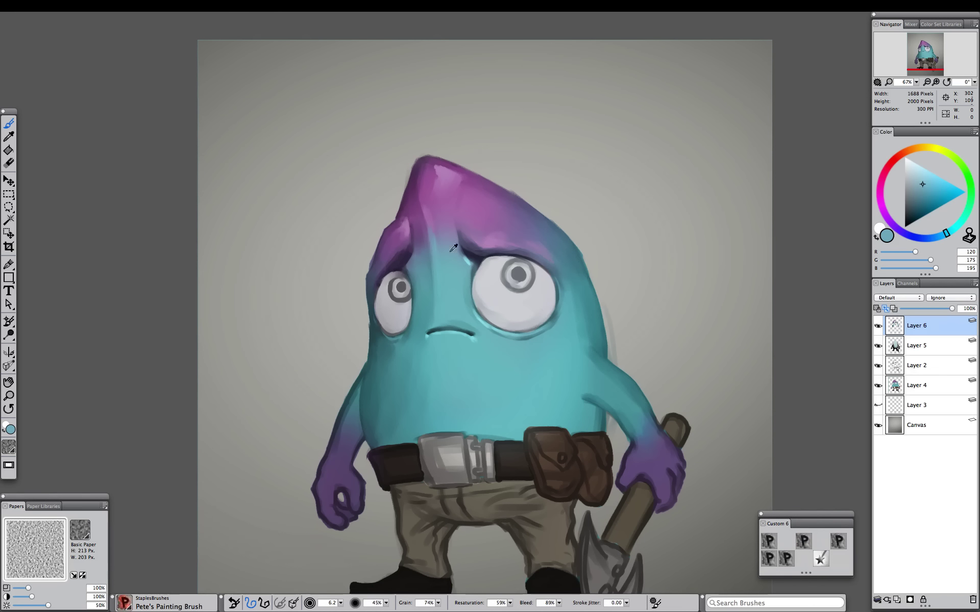
{"action": "left_click", "coordinate": [467, 260], "text": "alt"}
{"action": "left_click_drag", "start_coordinate": [557, 282], "coordinate": [561, 295]}
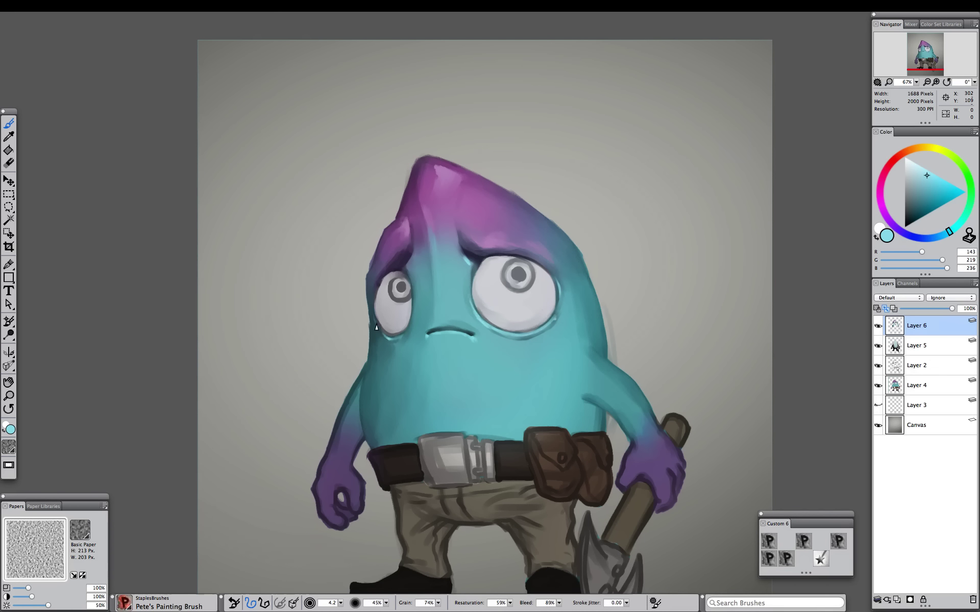
Airbrush soft light cyan (RGB 129, 212, 225) over the axe-side shoulder, the cheek and the ridge between the eyes
{"action": "left_click", "coordinate": [787, 559]}
{"action": "left_click", "coordinate": [505, 365], "text": "alt"}
{"action": "left_click_drag", "start_coordinate": [581, 358], "coordinate": [624, 402]}
{"action": "left_click", "coordinate": [512, 371], "text": "alt"}
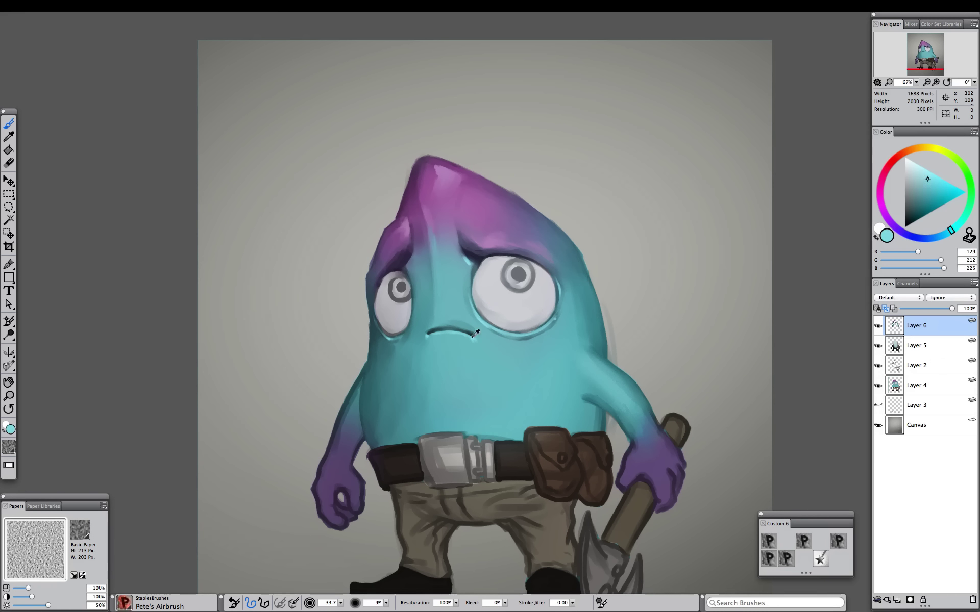
{"action": "left_click_drag", "start_coordinate": [517, 374], "coordinate": [529, 373]}
{"action": "left_click_drag", "start_coordinate": [449, 261], "coordinate": [445, 306]}
Airbrush a light pink glow (RGB 226, 168, 232) over the near brow, head tip and far brow
{"action": "left_click", "coordinate": [489, 234], "text": "alt"}
{"action": "left_click", "coordinate": [919, 172]}
{"action": "left_click_drag", "start_coordinate": [487, 235], "coordinate": [520, 240]}
{"action": "left_click_drag", "start_coordinate": [442, 174], "coordinate": [447, 196]}
{"action": "left_click_drag", "start_coordinate": [403, 232], "coordinate": [397, 244]}
{"action": "key", "text": "super+minus"}
{"action": "key", "text": "super+minus"}
{"action": "key", "text": "super+minus"}
{"action": "key", "text": "ctrl+plus"}
{"action": "key", "text": "ctrl+plus"}
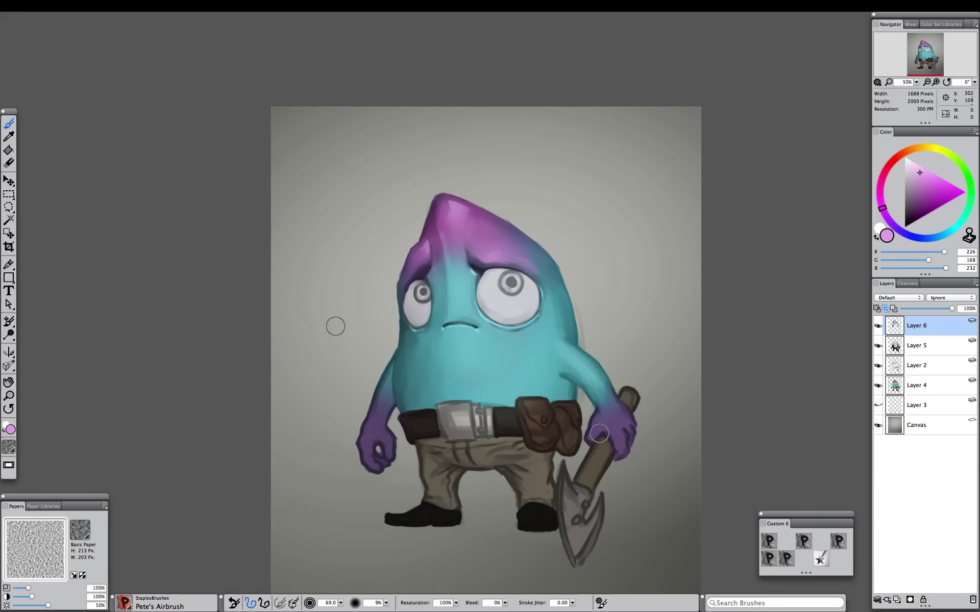
Soften the outer end of the near brow with sampled purples and blues using Pete's Airbrush at 34.9
{"action": "left_click", "coordinate": [803, 542]}
{"action": "left_click", "coordinate": [838, 541]}
{"action": "left_click", "coordinate": [587, 367], "text": "alt"}
{"action": "left_click", "coordinate": [522, 258], "text": "alt"}
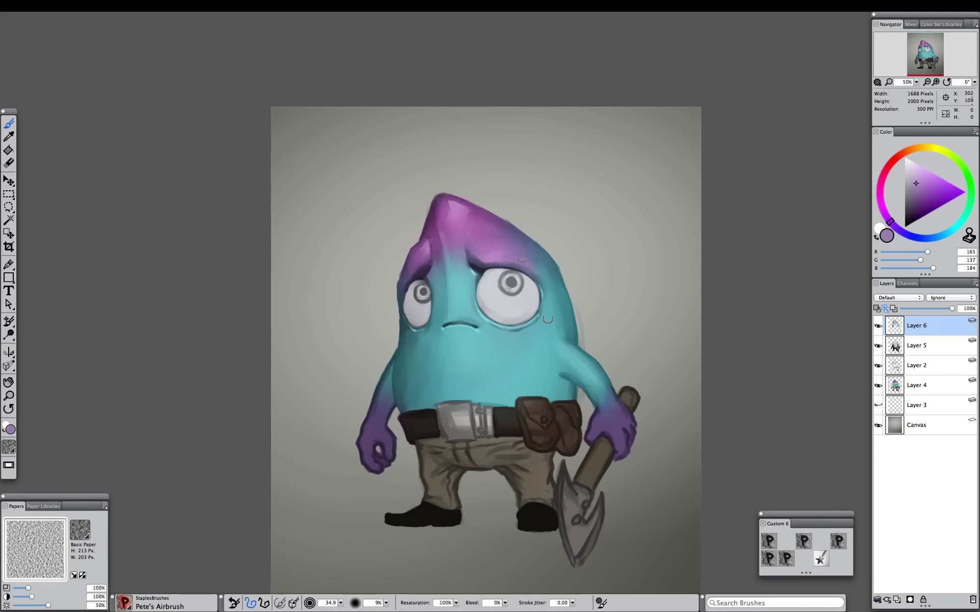
{"action": "left_click", "coordinate": [532, 263], "text": "alt"}
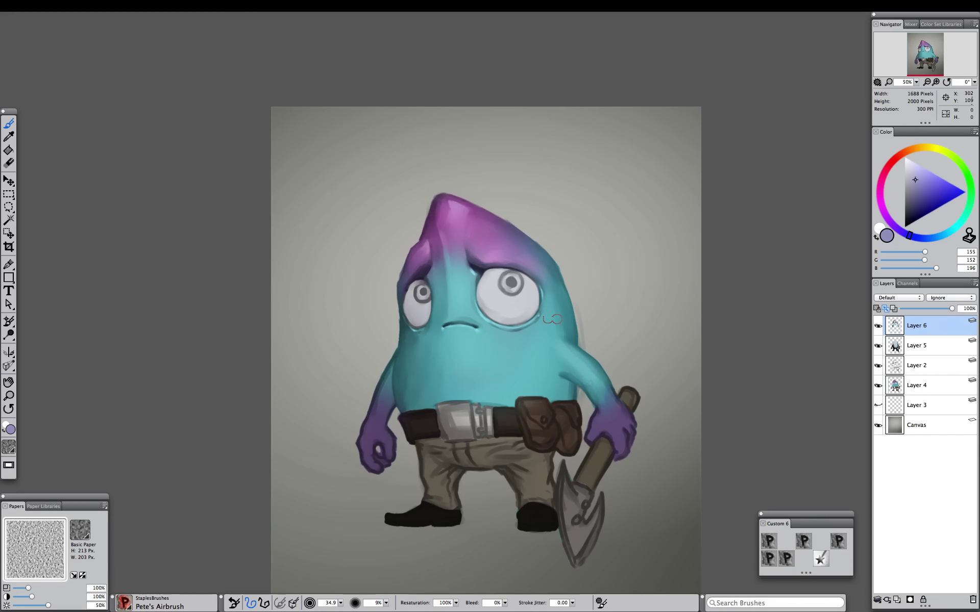
Airbrush sampled teal shading over the lower body on the side away from the axe, with the brush enlarged to 62.8
{"action": "left_click", "coordinate": [408, 374], "text": "alt"}
{"action": "key", "text": "bracketright"}
{"action": "key", "text": "bracketright"}
{"action": "key", "text": "bracketright"}
{"action": "key", "text": "bracketright"}
{"action": "mouse_move", "coordinate": [412, 391]}
{"action": "left_mouse_down"}
{"action": "mouse_move", "coordinate": [442, 352]}
{"action": "mouse_move", "coordinate": [421, 399]}
{"action": "mouse_move", "coordinate": [424, 347]}
{"action": "left_mouse_up"}
{"action": "left_click", "coordinate": [409, 362], "text": "alt"}
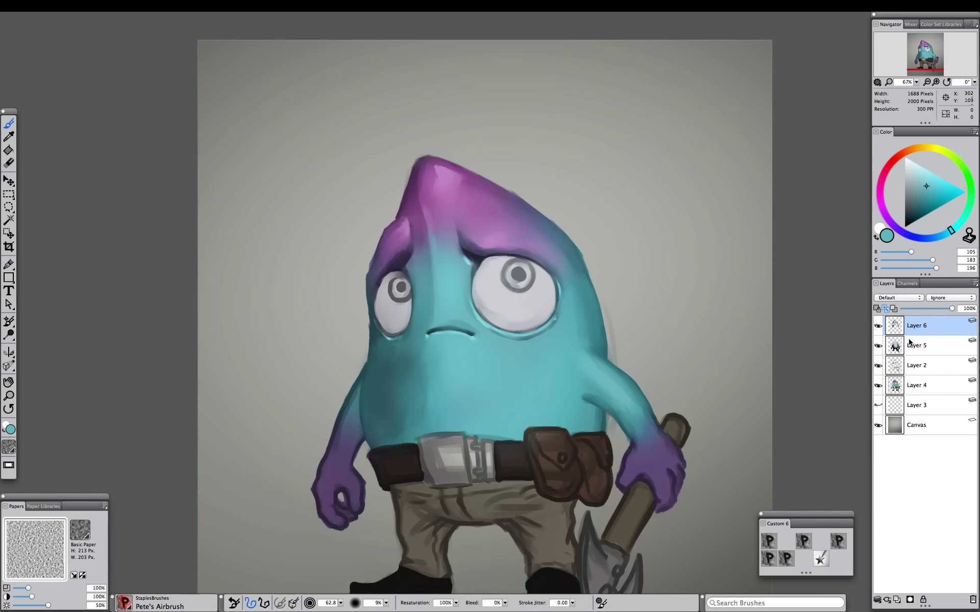
Add a new layer in Overlay mode, load Layer 4's content as a selection and invert that selection
{"action": "left_click", "coordinate": [896, 600]}
{"action": "left_click", "coordinate": [899, 298]}
{"action": "left_click", "coordinate": [894, 383]}
{"action": "right_click", "coordinate": [904, 403]}
{"action": "left_click", "coordinate": [875, 470]}
{"action": "left_click", "coordinate": [913, 326]}
{"action": "key", "text": "super+shift+i"}
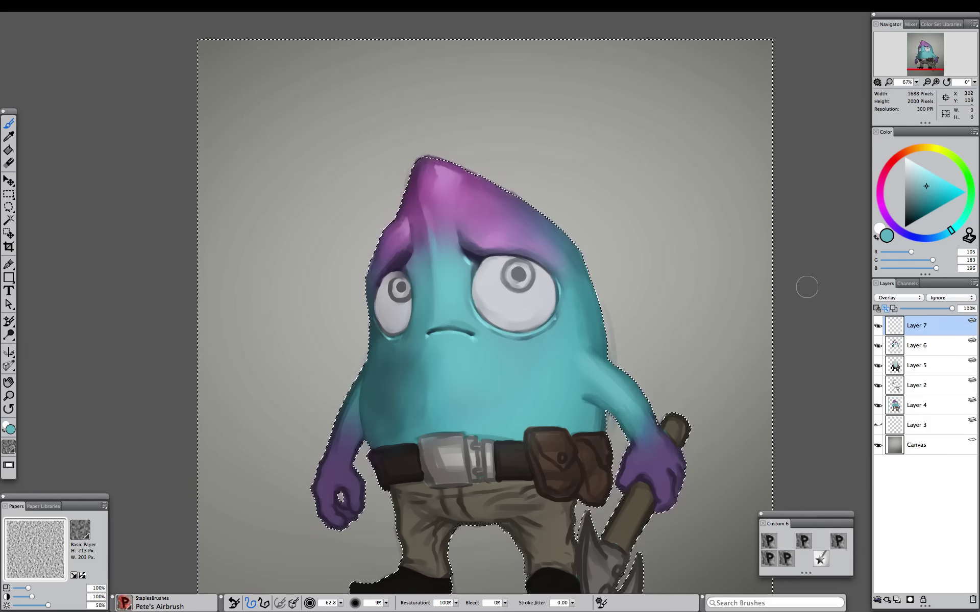
Airbrush light grey (RGB 201, 201, 201) over the character's upper, lit areas on the Overlay layer at brush size 174.6
{"action": "key", "text": "super+minus"}
{"action": "key", "text": "super+minus"}
{"action": "left_click_drag", "start_coordinate": [479, 344], "coordinate": [494, 344]}
{"action": "left_click", "coordinate": [905, 172]}
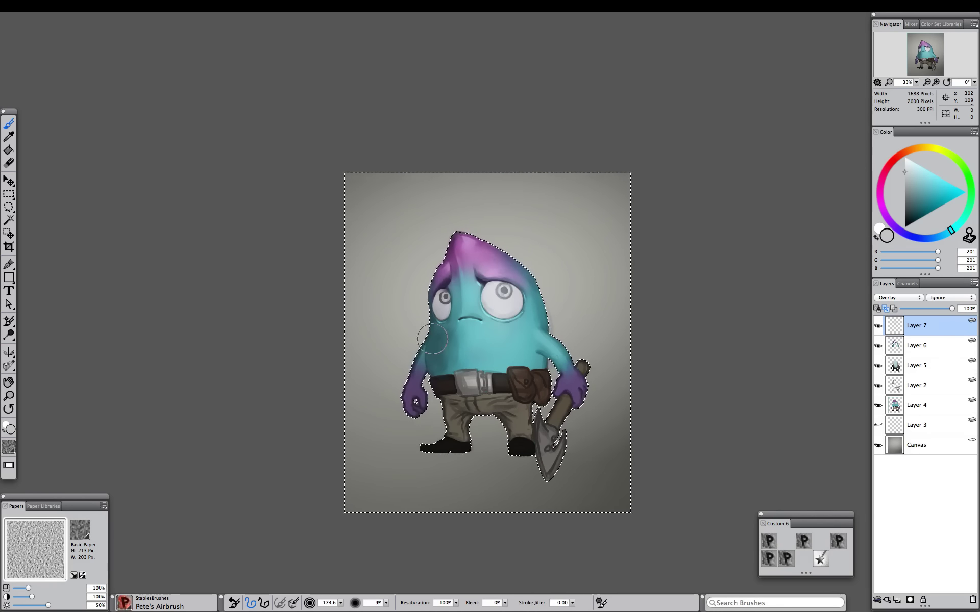
Darken the character's shadow side and trousers with dark grey (RGB 62, 62, 62) on the Overlay layer, then deselect
{"action": "left_click", "coordinate": [905, 210]}
{"action": "mouse_move", "coordinate": [439, 319]}
{"action": "left_mouse_down"}
{"action": "mouse_move", "coordinate": [440, 370]}
{"action": "mouse_move", "coordinate": [513, 421]}
{"action": "left_mouse_up"}
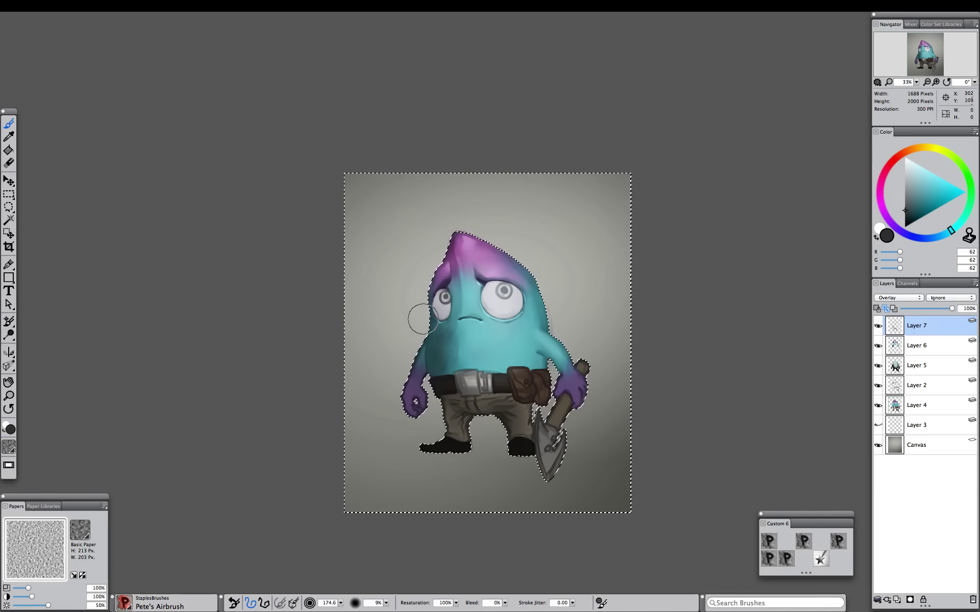
{"action": "key", "text": "bracketleft"}
{"action": "key", "text": "bracketleft"}
{"action": "key", "text": "bracketleft"}
{"action": "key", "text": "bracketleft"}
{"action": "key", "text": "bracketleft"}
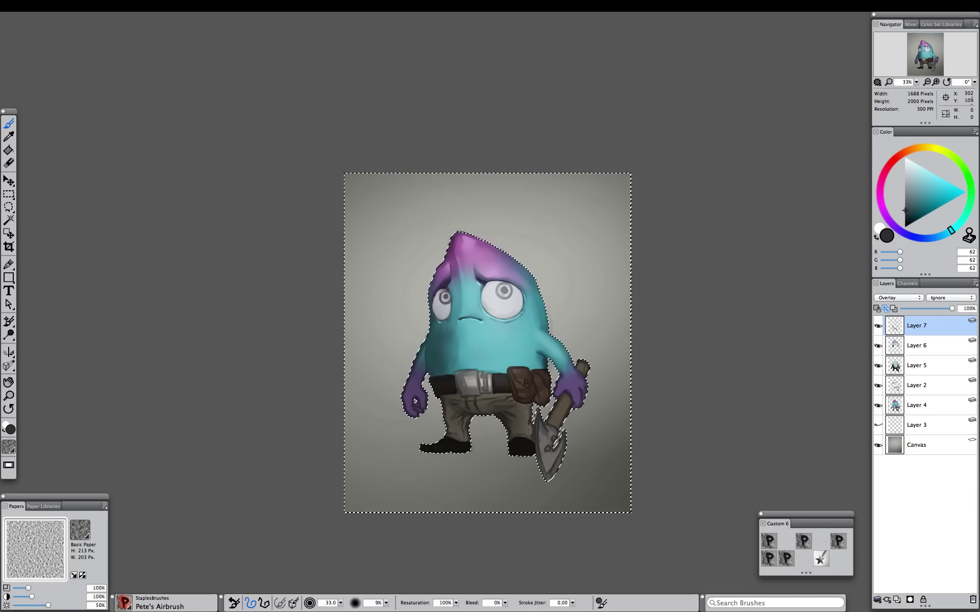
{"action": "key", "text": "ctrl+d"}
{"action": "key", "text": "ctrl+plus"}
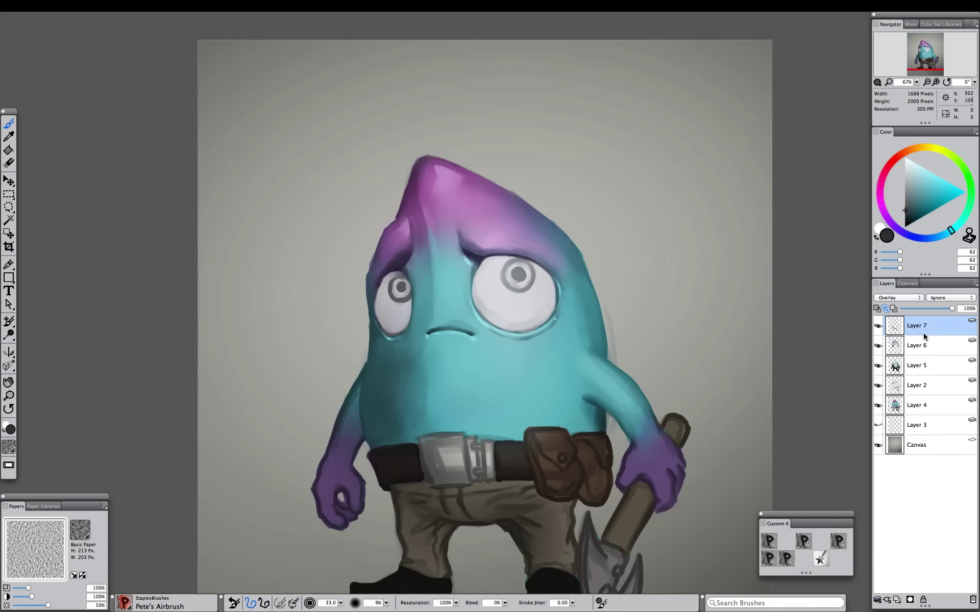
Add another new layer and make a circular selection around the near eye's iris
{"action": "left_click", "coordinate": [897, 600]}
{"action": "left_click_drag", "start_coordinate": [9, 195], "coordinate": [36, 196]}
{"action": "mouse_move", "coordinate": [518, 276]}
{"action": "left_mouse_down"}
{"action": "mouse_move", "coordinate": [537, 300]}
{"action": "mouse_move", "coordinate": [536, 291]}
{"action": "left_mouse_up"}
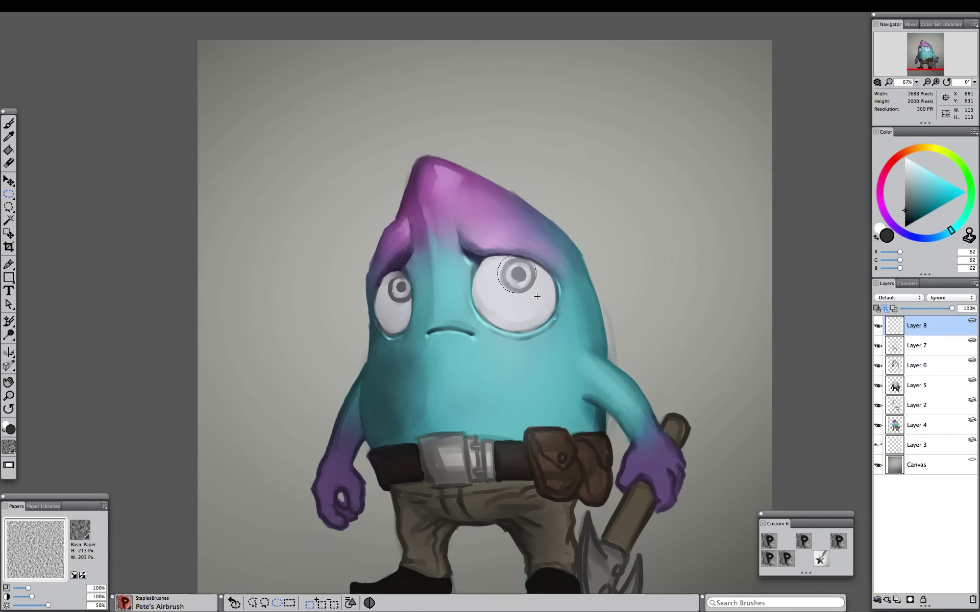
Fill the selected near iris with dark magenta (RGB 80, 4, 44) using Pete's Painting Brush
{"action": "left_click", "coordinate": [803, 542]}
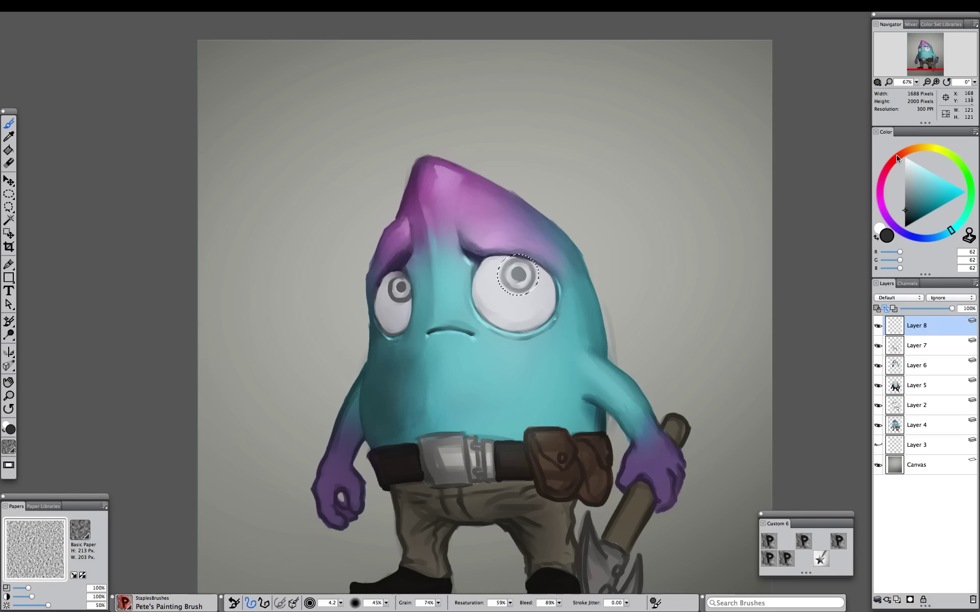
{"action": "left_click", "coordinate": [884, 176]}
{"action": "left_click_drag", "start_coordinate": [884, 175], "coordinate": [880, 181]}
{"action": "left_click_drag", "start_coordinate": [920, 182], "coordinate": [923, 217]}
{"action": "left_click_drag", "start_coordinate": [507, 280], "coordinate": [514, 275]}
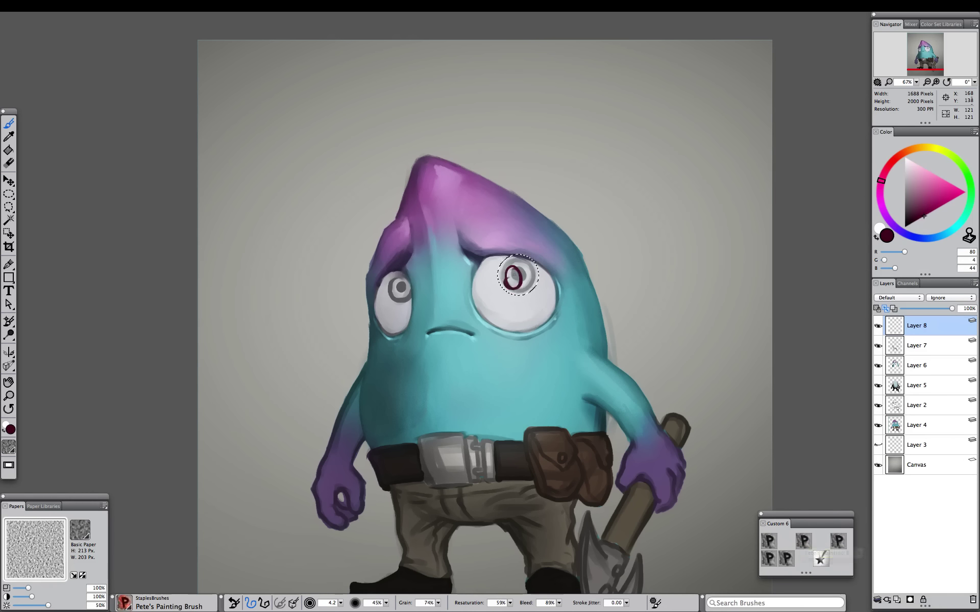
{"action": "left_click", "coordinate": [914, 223]}
{"action": "left_click", "coordinate": [820, 557]}
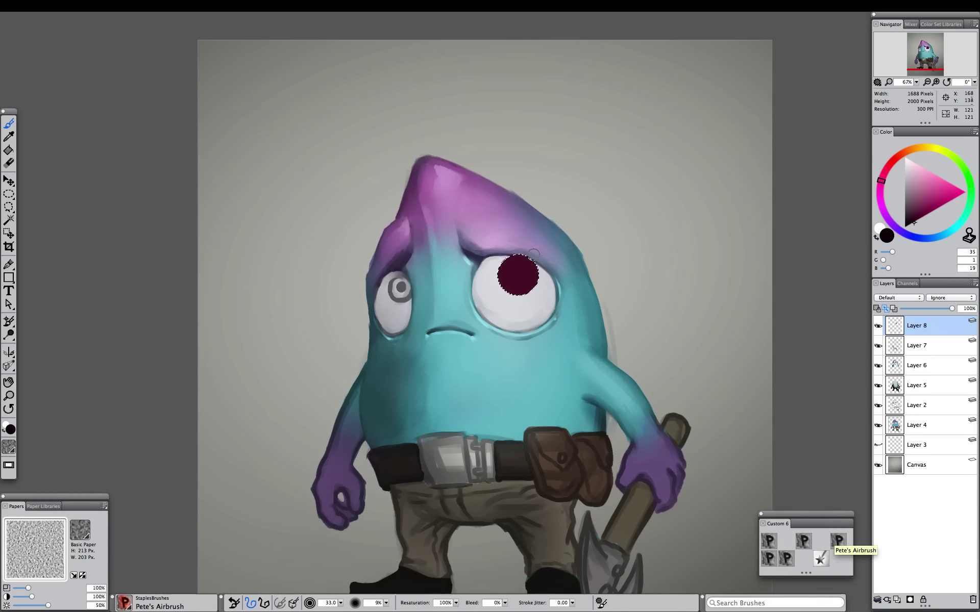
Brighten the lower part of the near iris with magenta (RGB 159, 59, 135) and pink-violet (RGB 214, 92, 210) strokes
{"action": "left_click", "coordinate": [803, 541]}
{"action": "left_click", "coordinate": [925, 213]}
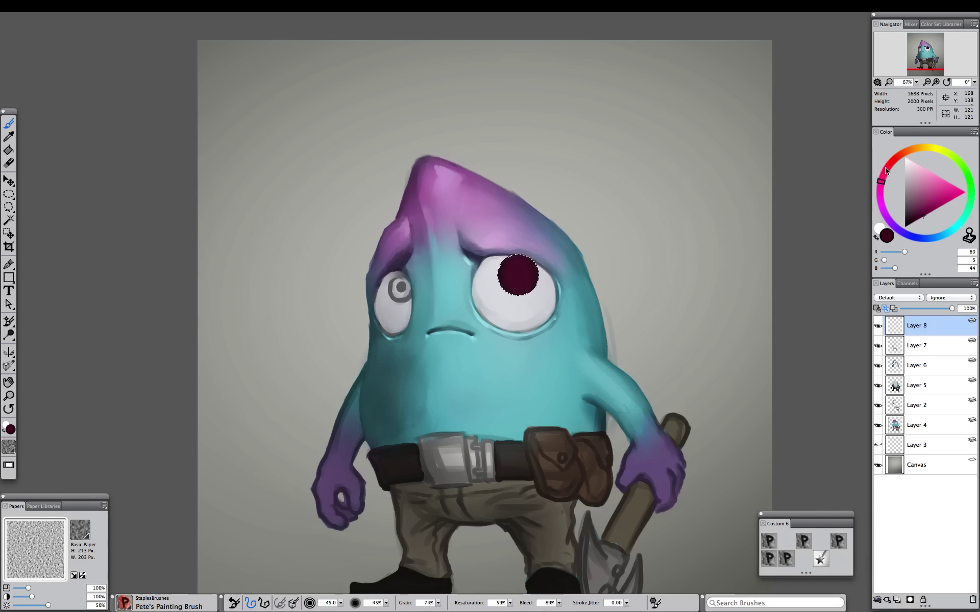
{"action": "left_click", "coordinate": [880, 192]}
{"action": "left_click_drag", "start_coordinate": [927, 207], "coordinate": [929, 197]}
{"action": "left_click_drag", "start_coordinate": [518, 285], "coordinate": [520, 286]}
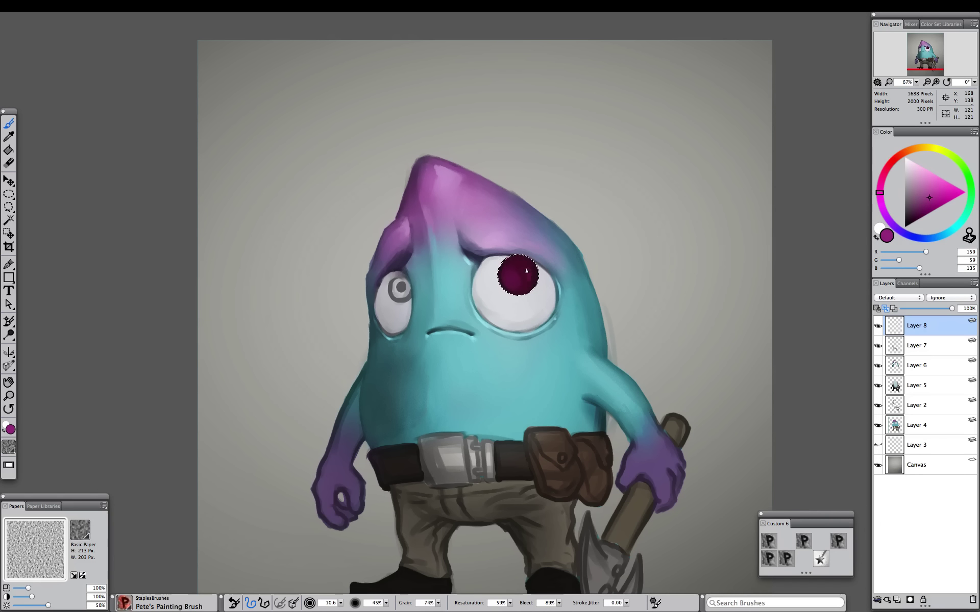
{"action": "left_click", "coordinate": [503, 280]}
{"action": "left_click", "coordinate": [881, 204]}
{"action": "left_click", "coordinate": [933, 185]}
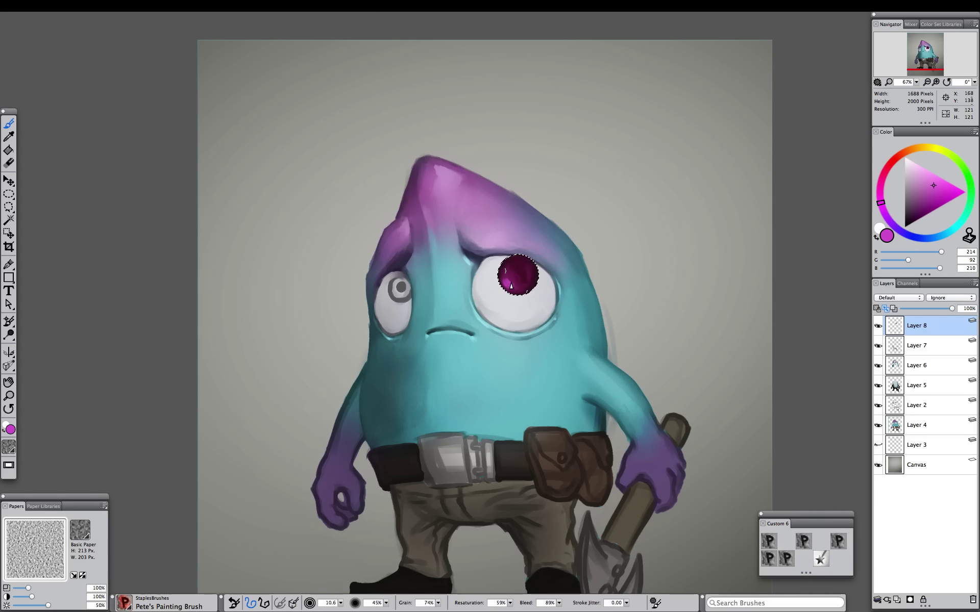
Paint fine radial blue streaks (RGB 92, 118, 214) around the near iris with the brush at 3.4
{"action": "left_click", "coordinate": [923, 238]}
{"action": "left_click_drag", "start_coordinate": [523, 295], "coordinate": [524, 295]}
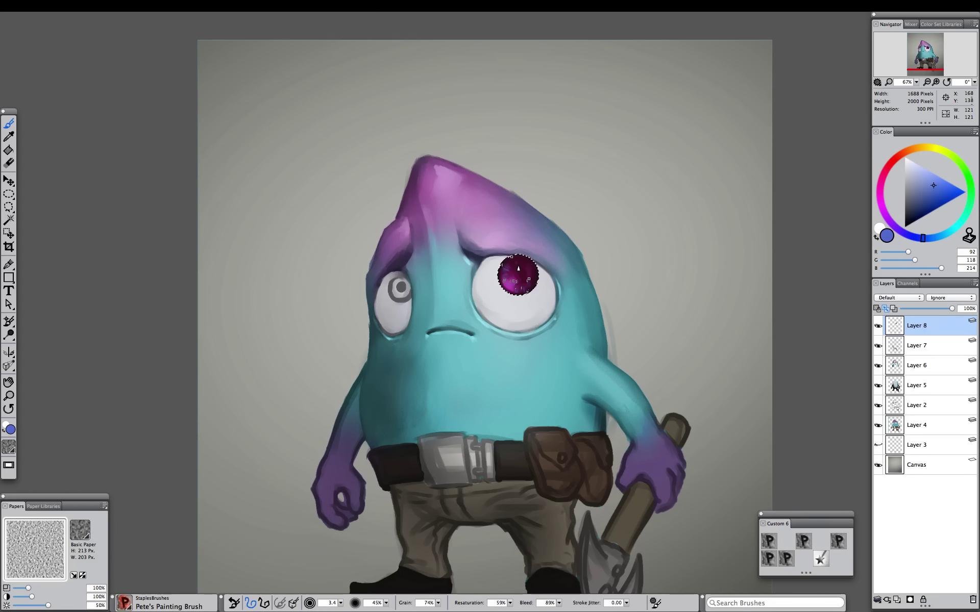
{"action": "key", "text": "super+plus"}
{"action": "key", "text": "super+plus"}
{"action": "left_click_drag", "start_coordinate": [549, 276], "coordinate": [583, 243]}
{"action": "left_click_drag", "start_coordinate": [560, 202], "coordinate": [559, 211]}
{"action": "mouse_move", "coordinate": [591, 210]}
{"action": "left_mouse_down"}
{"action": "mouse_move", "coordinate": [581, 218]}
{"action": "mouse_move", "coordinate": [545, 208]}
{"action": "left_mouse_up"}
Add lighter blue radial streaks (RGB 144, 168, 255) around the rim of the near iris
{"action": "left_click", "coordinate": [931, 173]}
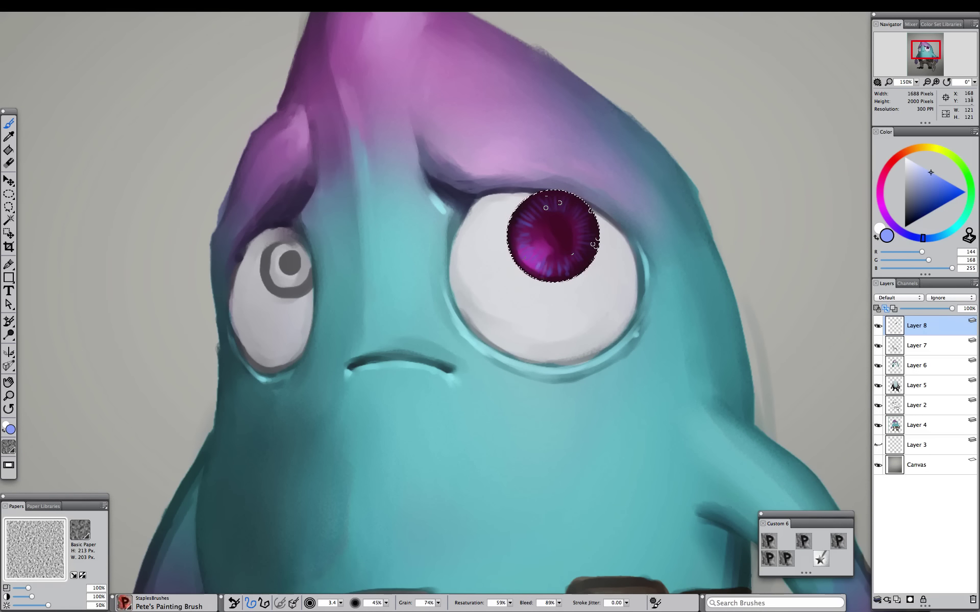
{"action": "left_click_drag", "start_coordinate": [515, 244], "coordinate": [524, 243]}
{"action": "left_click_drag", "start_coordinate": [558, 276], "coordinate": [559, 268]}
{"action": "left_click_drag", "start_coordinate": [587, 206], "coordinate": [578, 217]}
{"action": "left_click_drag", "start_coordinate": [523, 207], "coordinate": [534, 214]}
{"action": "key", "text": "super+minus"}
{"action": "key", "text": "super+minus"}
{"action": "key", "text": "super+minus"}
{"action": "key", "text": "super+plus"}
Paint a round black pupil in the centre of the near iris with the brush at 16.1
{"action": "left_click", "coordinate": [803, 541]}
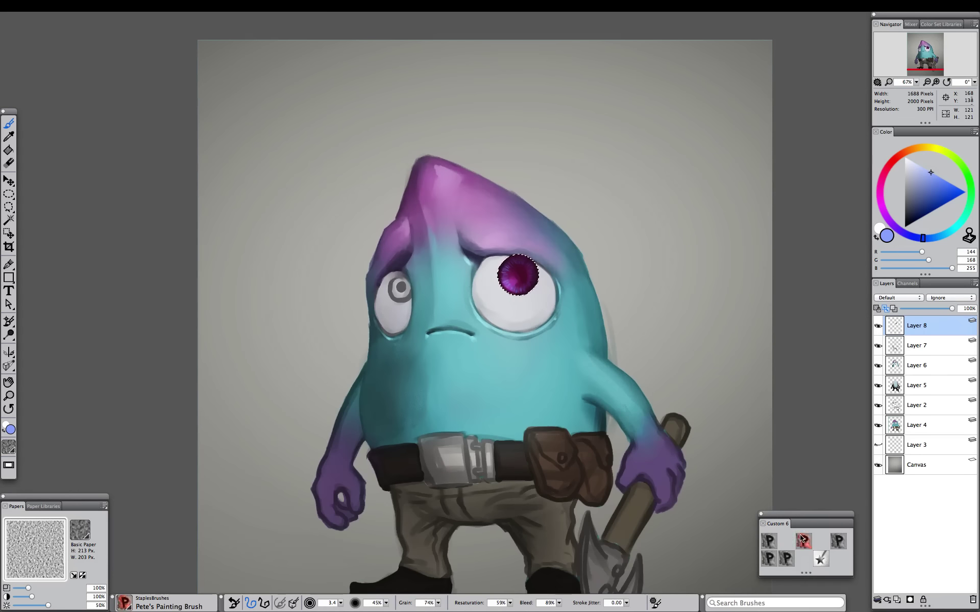
{"action": "left_click", "coordinate": [905, 228]}
{"action": "left_click", "coordinate": [518, 274]}
{"action": "left_click_drag", "start_coordinate": [518, 274], "coordinate": [513, 275]}
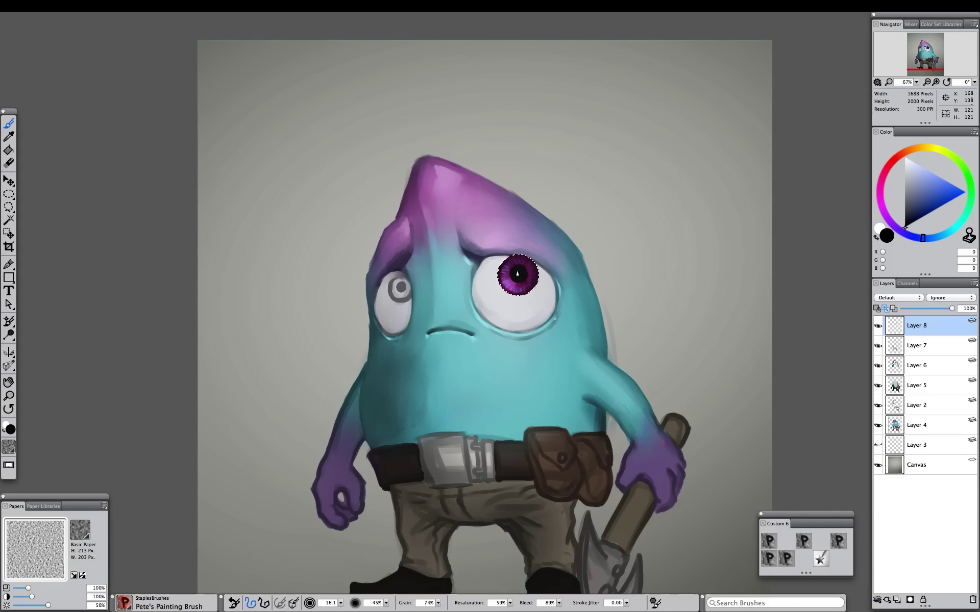
Lighten the lower near iris with light pink (RGB 240, 152, 255) and retouch the pupil in black
{"action": "left_click", "coordinate": [891, 207]}
{"action": "left_click", "coordinate": [929, 170]}
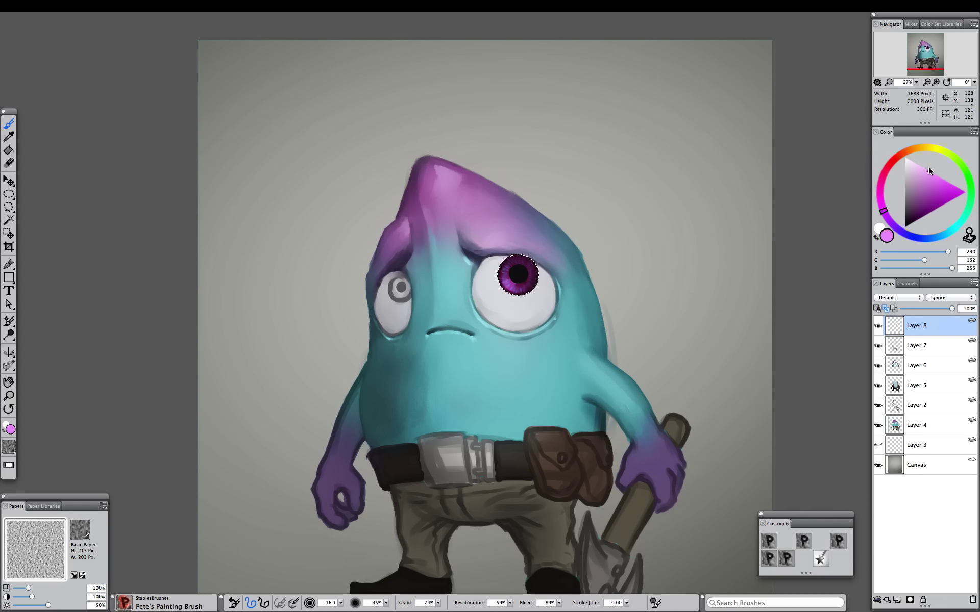
{"action": "left_click", "coordinate": [804, 542]}
{"action": "left_click", "coordinate": [804, 545]}
{"action": "left_click", "coordinate": [905, 227]}
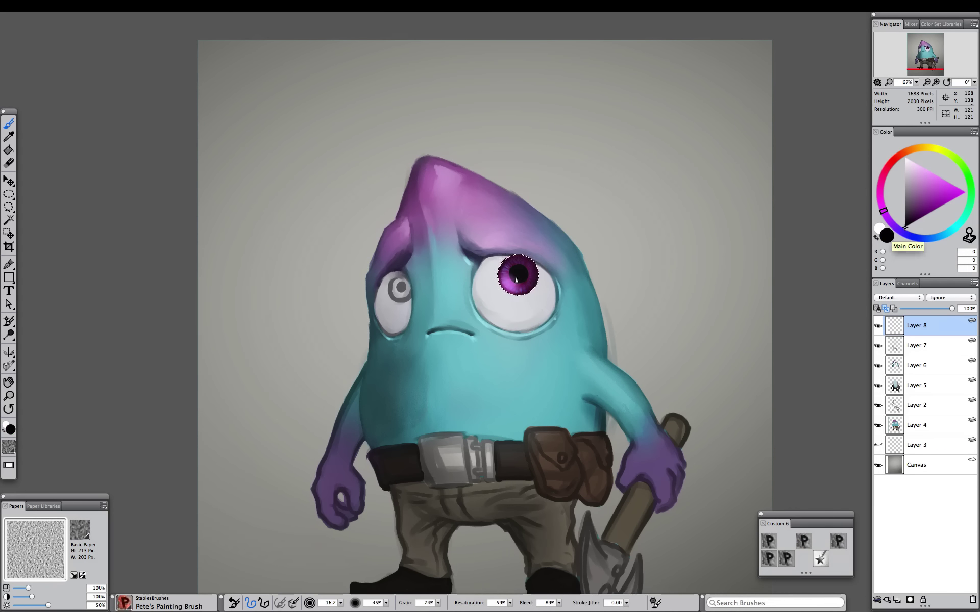
Paint a small white highlight (RGB 255, 255, 255) on the near eye's pupil with the brush at 3.2
{"action": "left_click", "coordinate": [515, 278]}
{"action": "key", "text": "super+plus"}
{"action": "left_click", "coordinate": [905, 158]}
{"action": "left_click_drag", "start_coordinate": [539, 267], "coordinate": [540, 267]}
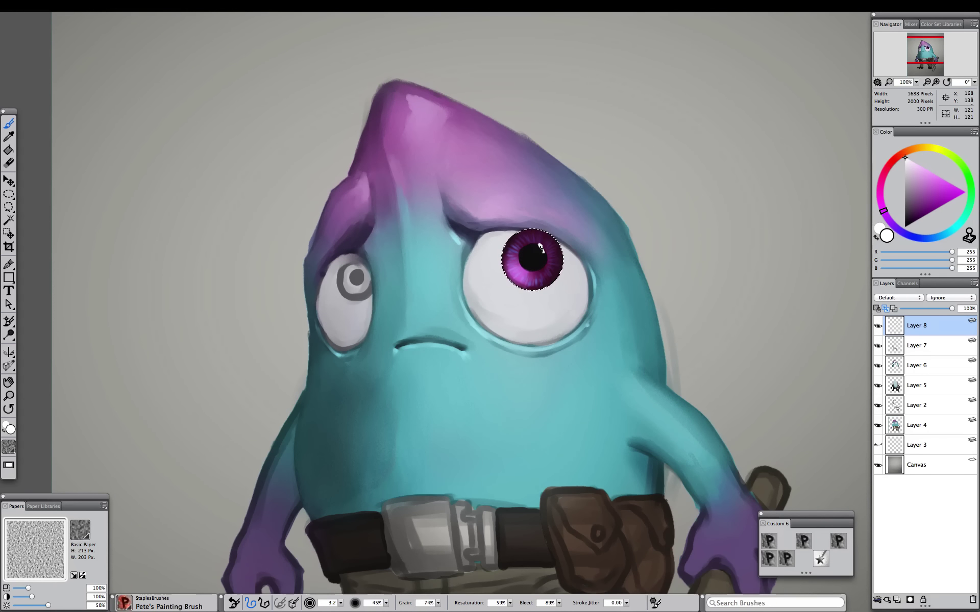
{"action": "key", "text": "super+minus"}
{"action": "key", "text": "super+minus"}
{"action": "key", "text": "super+minus"}
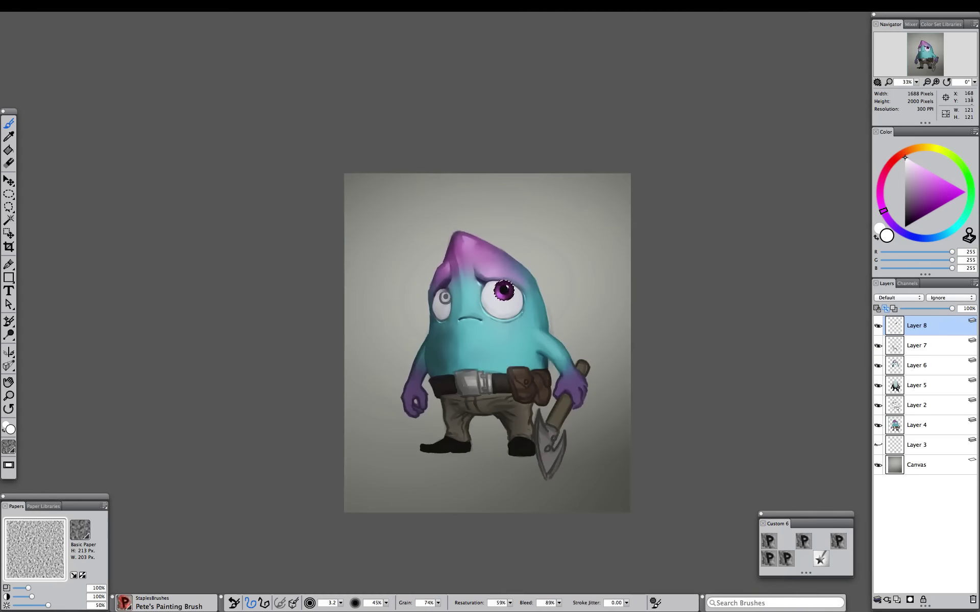
Duplicate the near iris layer, move the copy onto the far eye and transform it to fit
{"action": "key", "text": "super+plus"}
{"action": "key", "text": "super+plus"}
{"action": "key", "text": "super+d"}
{"action": "key", "text": "l"}
{"action": "right_click", "coordinate": [911, 325]}
{"action": "left_click", "coordinate": [842, 345]}
{"action": "mouse_move", "coordinate": [505, 286]}
{"action": "left_mouse_down"}
{"action": "mouse_move", "coordinate": [288, 314]}
{"action": "mouse_move", "coordinate": [386, 305]}
{"action": "mouse_move", "coordinate": [382, 273]}
{"action": "left_mouse_up"}
{"action": "key", "text": "super+alt+t"}
{"action": "key", "text": "Return"}
{"action": "key", "text": "l"}
Trim the irises to the eye edges with the far iris layer at 51% opacity, and restore that layer to 100%
{"action": "left_click", "coordinate": [928, 308]}
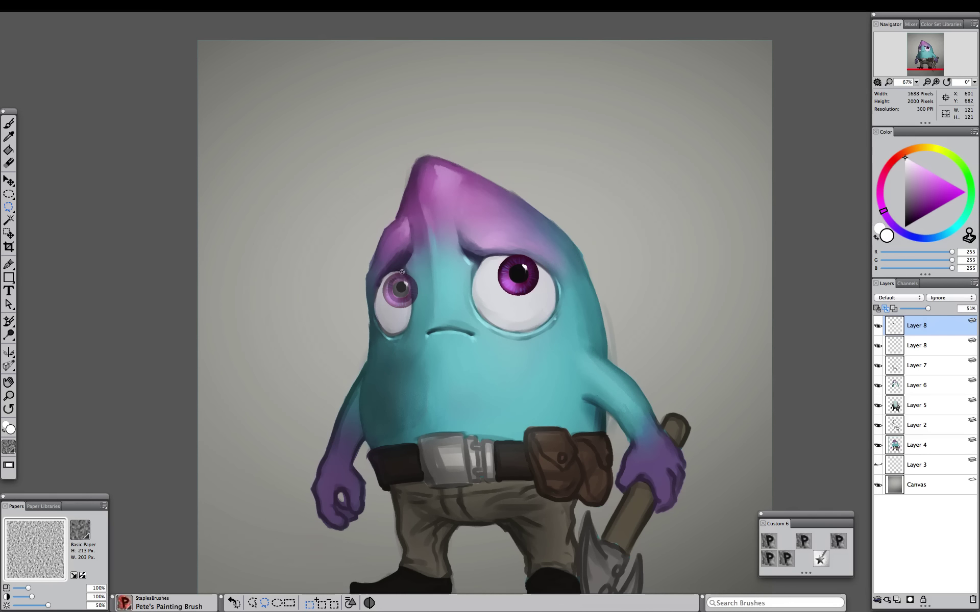
{"action": "key", "text": "Delete"}
{"action": "left_click", "coordinate": [517, 269], "text": "super"}
{"action": "left_click_drag", "start_coordinate": [506, 255], "coordinate": [519, 256]}
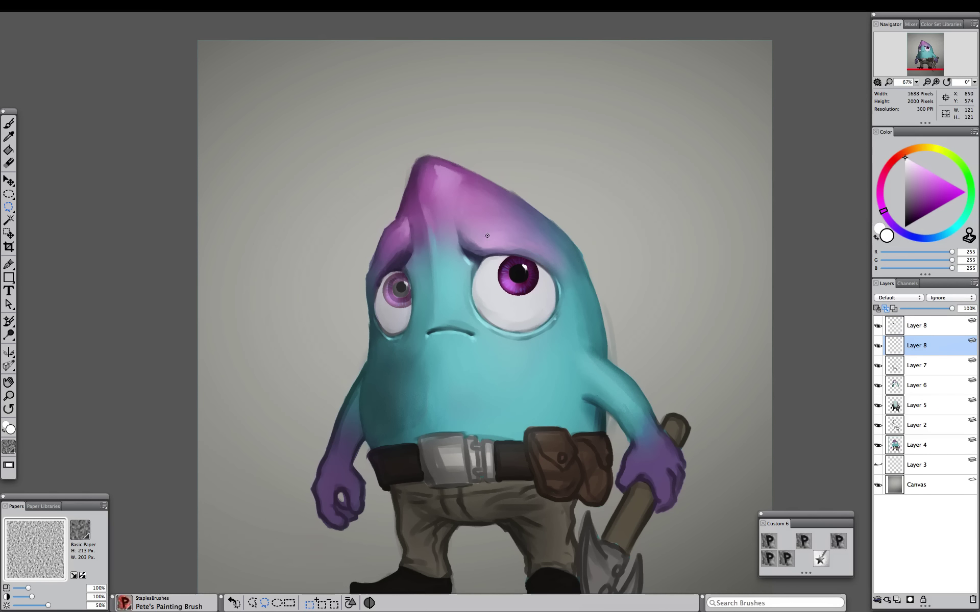
{"action": "left_click", "coordinate": [915, 327]}
{"action": "left_click", "coordinate": [952, 309]}
Examine both finished irises and the whole character at different magnifications
{"action": "key", "text": "super+minus"}
{"action": "key", "text": "super+minus"}
{"action": "key", "text": "super+minus"}
{"action": "key", "text": "super+equal"}
{"action": "key", "text": "super+equal"}
{"action": "key", "text": "super+equal"}
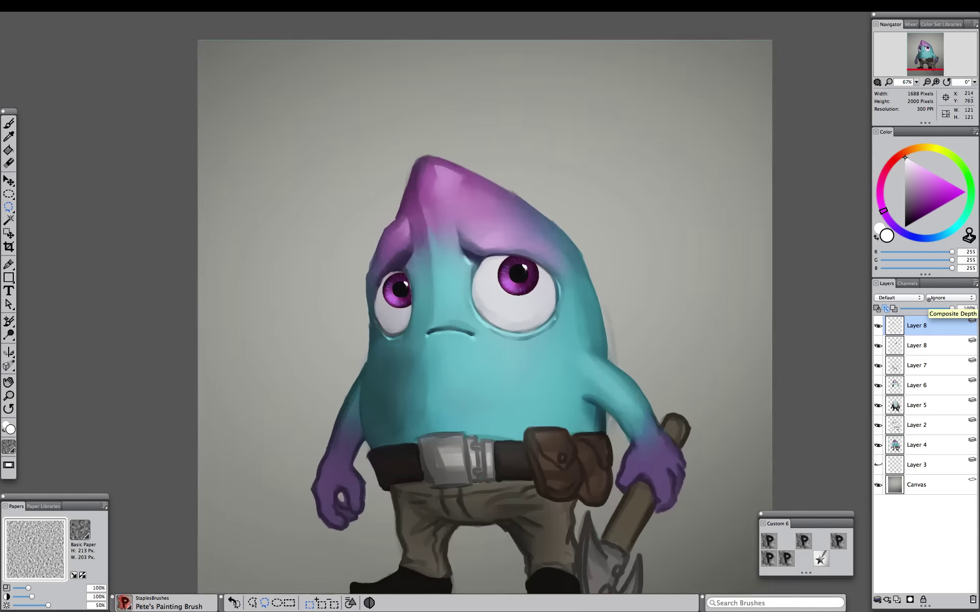
{"action": "key", "text": "super+minus"}
{"action": "key", "text": "super+minus"}
{"action": "key", "text": "super+equal"}
{"action": "key", "text": "super+equal"}
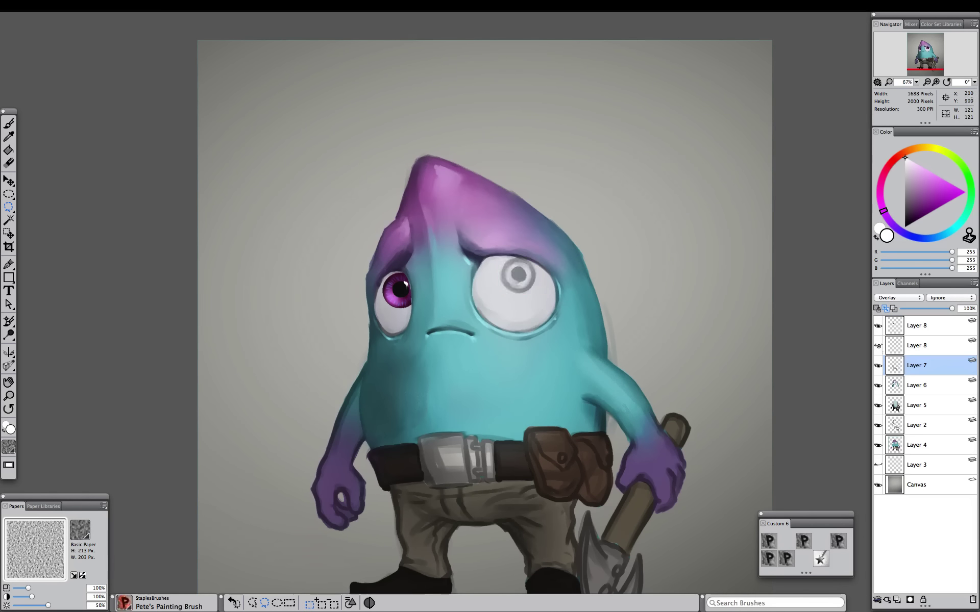
Add a layer above Layer 7 and retouch the far eyeball's edge with sampled light grey (RGB 180, 178, 184)
{"action": "left_click", "coordinate": [918, 385]}
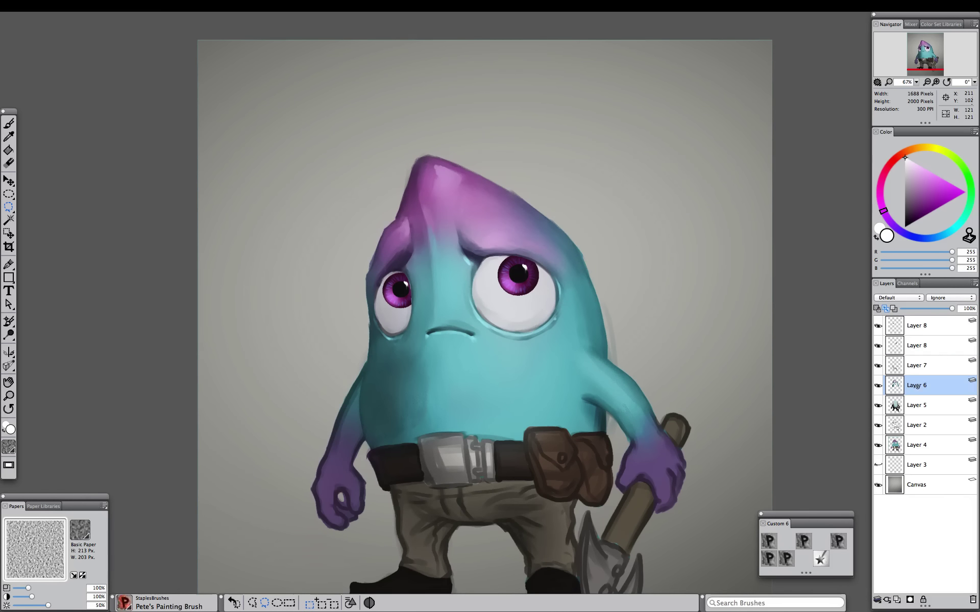
{"action": "left_click", "coordinate": [918, 366]}
{"action": "left_click", "coordinate": [897, 600]}
{"action": "left_click", "coordinate": [804, 541]}
{"action": "left_click", "coordinate": [376, 309], "text": "alt"}
{"action": "left_click_drag", "start_coordinate": [377, 309], "coordinate": [379, 309]}
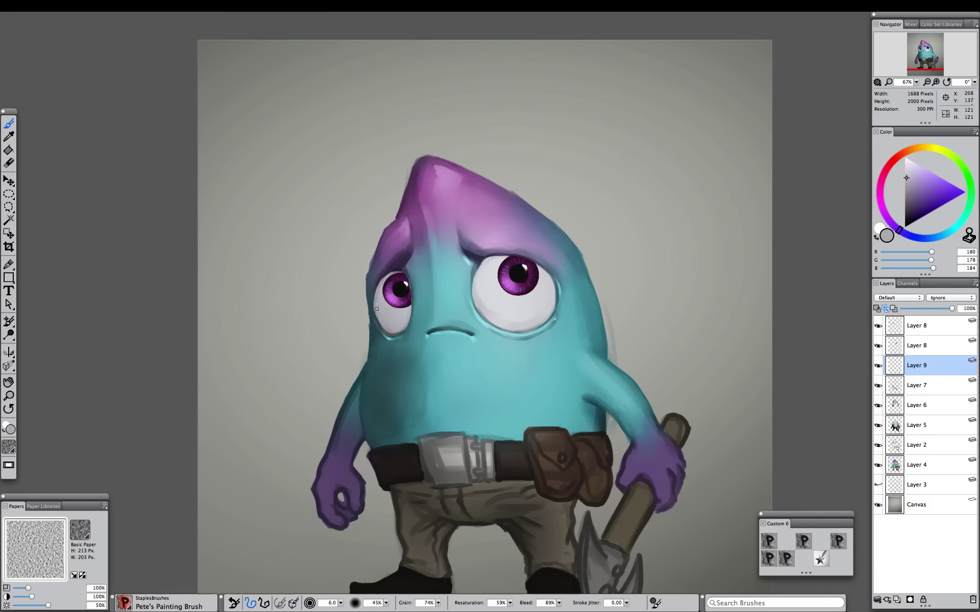
{"action": "left_click", "coordinate": [381, 329], "text": "alt"}
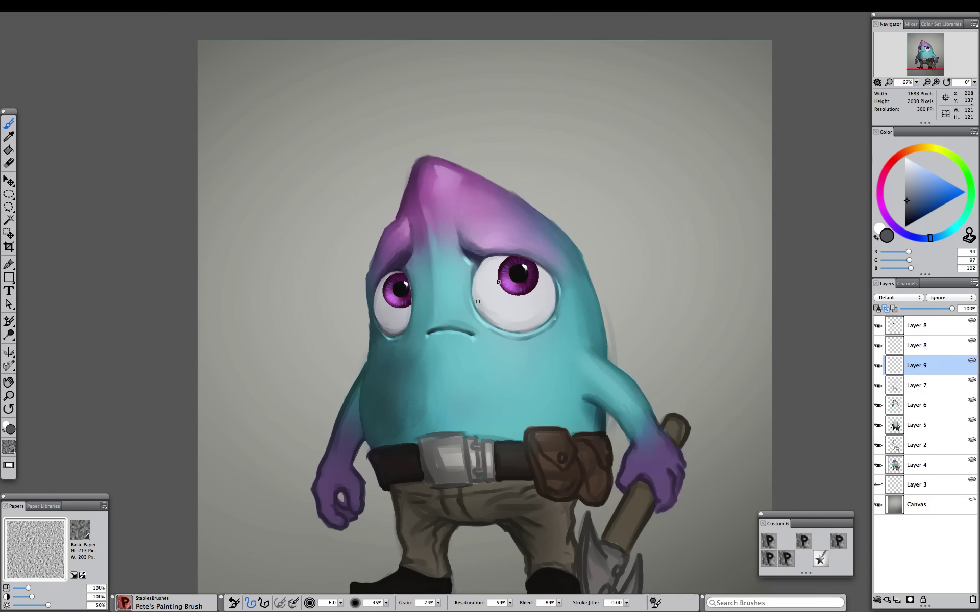
Add a Multiply layer, paint grey (RGB 94, 97, 102) shadow under the near eye's upper lid, and set its opacity to 51%
{"action": "key", "text": "ctrl+shift+n"}
{"action": "left_click", "coordinate": [898, 298]}
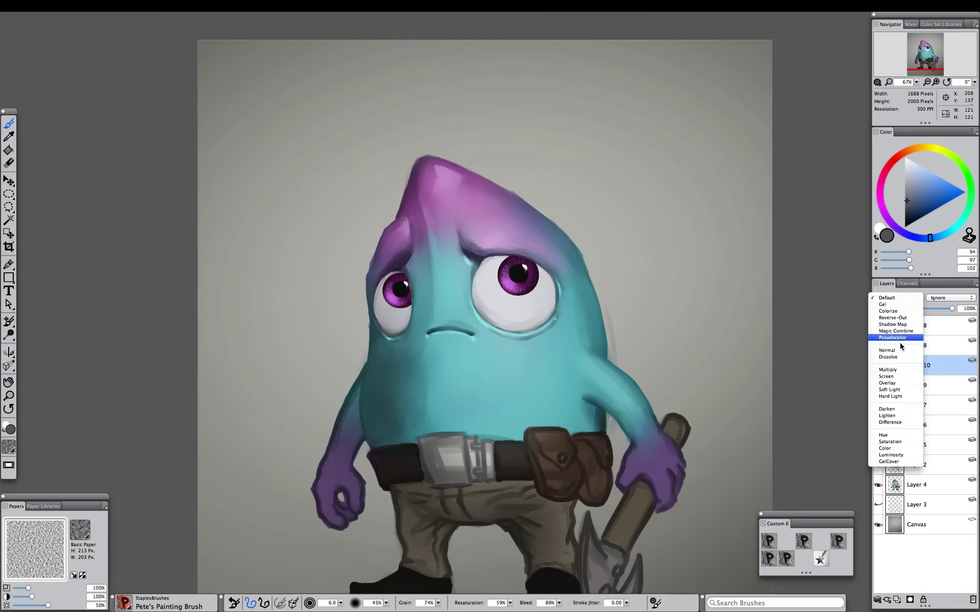
{"action": "left_click", "coordinate": [899, 342]}
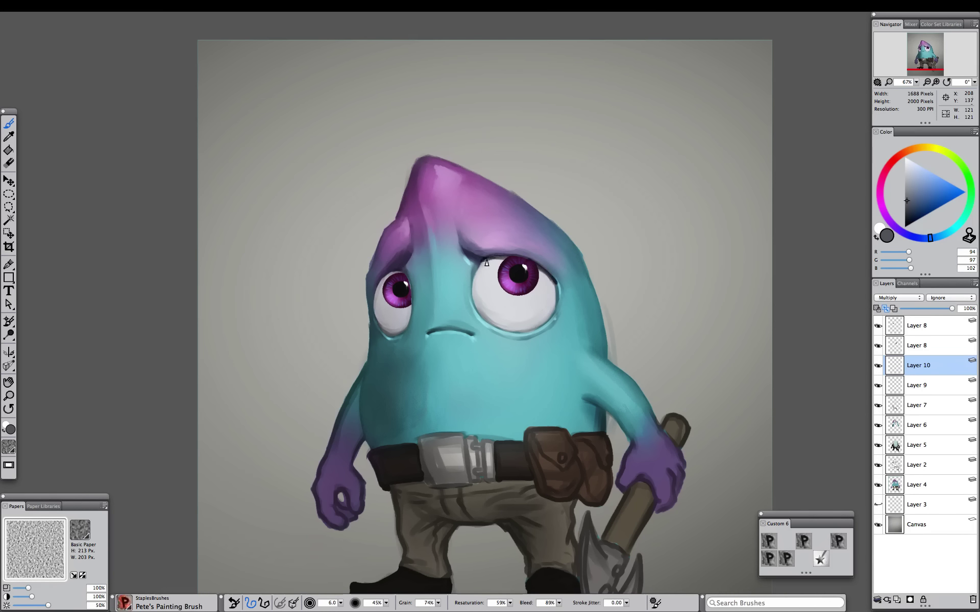
{"action": "left_click_drag", "start_coordinate": [481, 260], "coordinate": [507, 255]}
{"action": "key", "text": "l"}
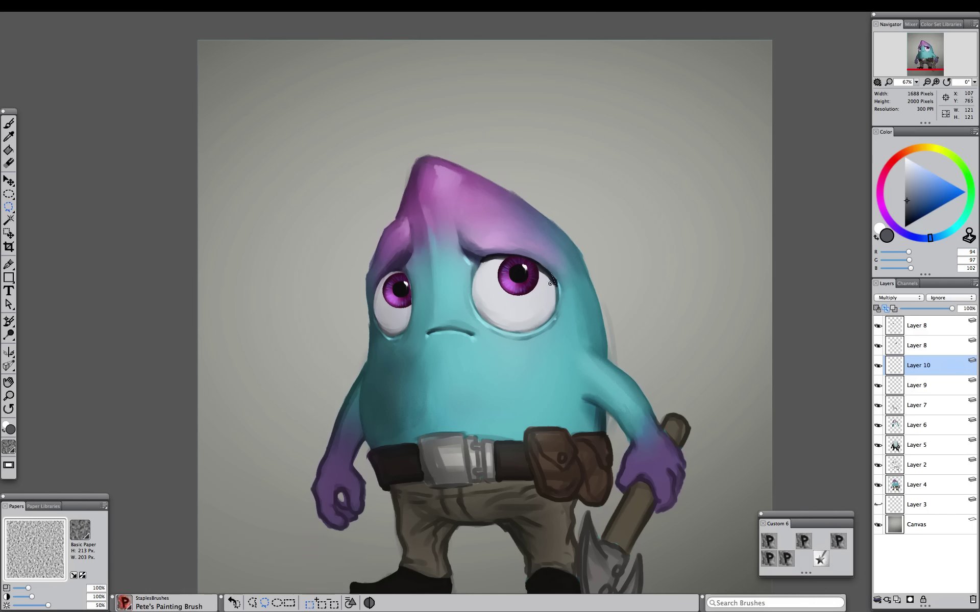
{"action": "left_click_drag", "start_coordinate": [952, 308], "coordinate": [928, 308]}
Paint a shadow on the body beneath the near arm on the Multiply layer and lower the layer's opacity
{"action": "left_click", "coordinate": [786, 559]}
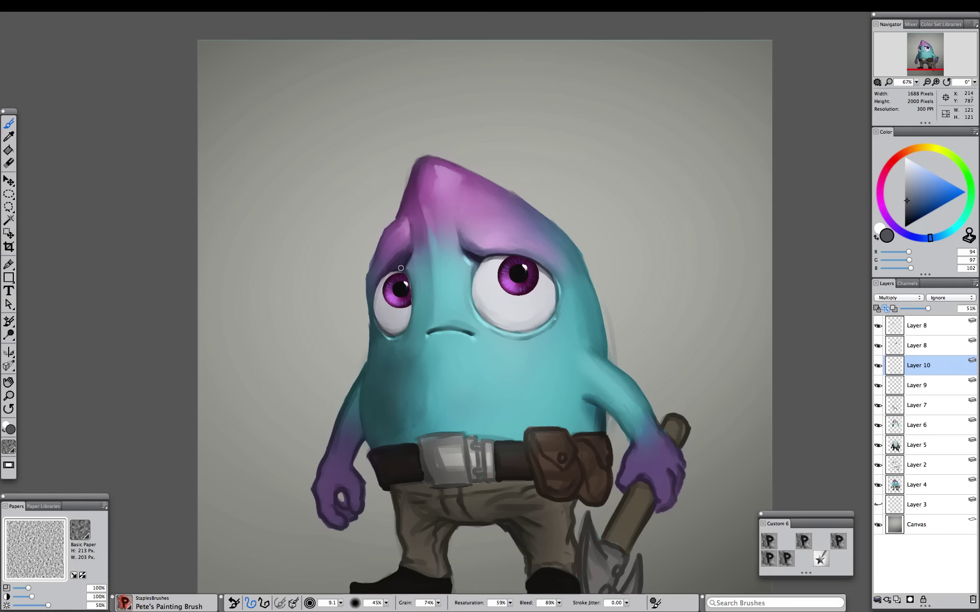
{"action": "left_click_drag", "start_coordinate": [582, 399], "coordinate": [610, 439]}
{"action": "key", "text": "l"}
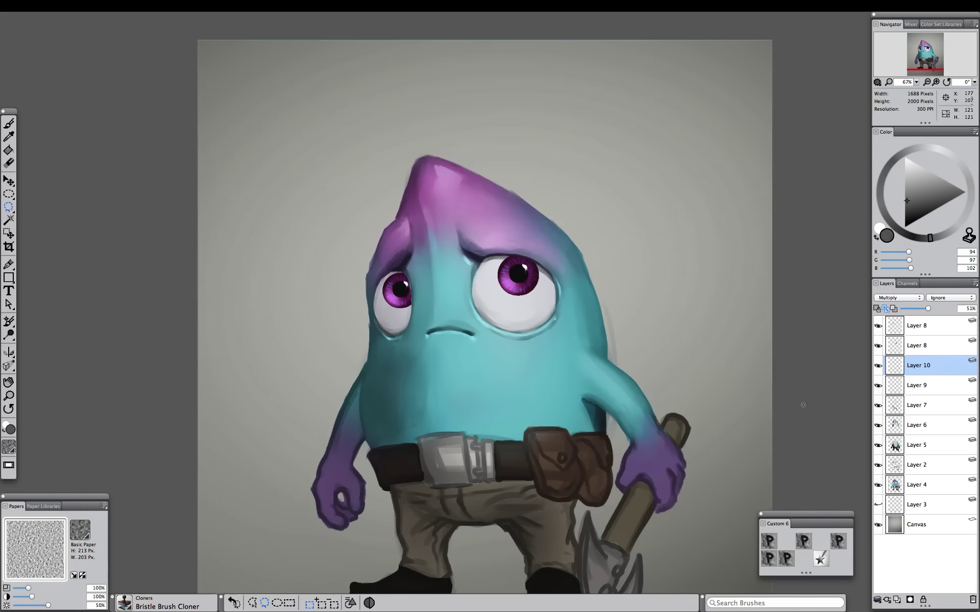
{"action": "left_click_drag", "start_coordinate": [928, 308], "coordinate": [923, 310]}
Add a new layer and paint over the far hand's outlines with purples sampled from the hand using Pete's Painting Brush at 9.1
{"action": "left_click", "coordinate": [897, 600]}
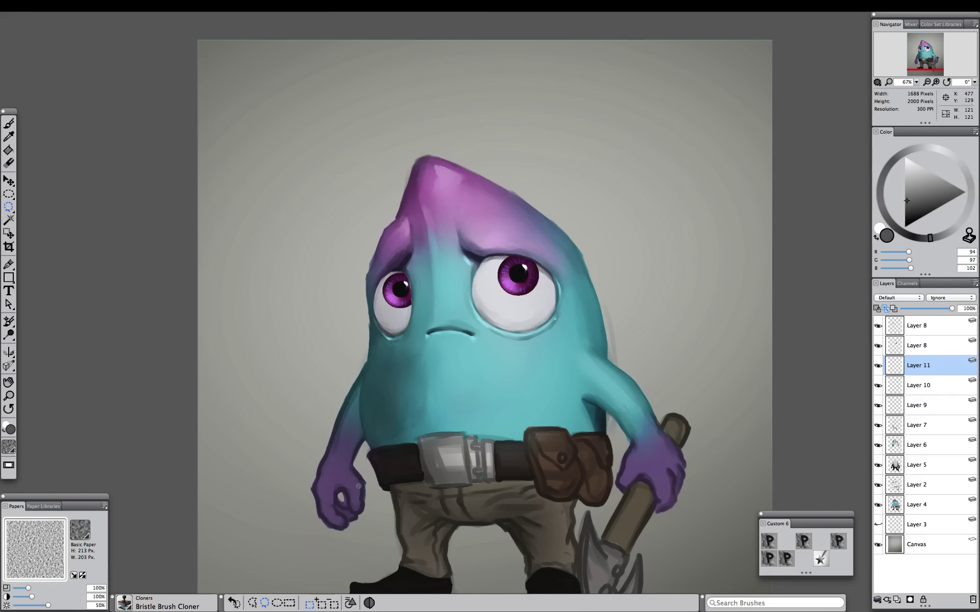
{"action": "left_click", "coordinate": [802, 542]}
{"action": "left_click", "coordinate": [802, 543]}
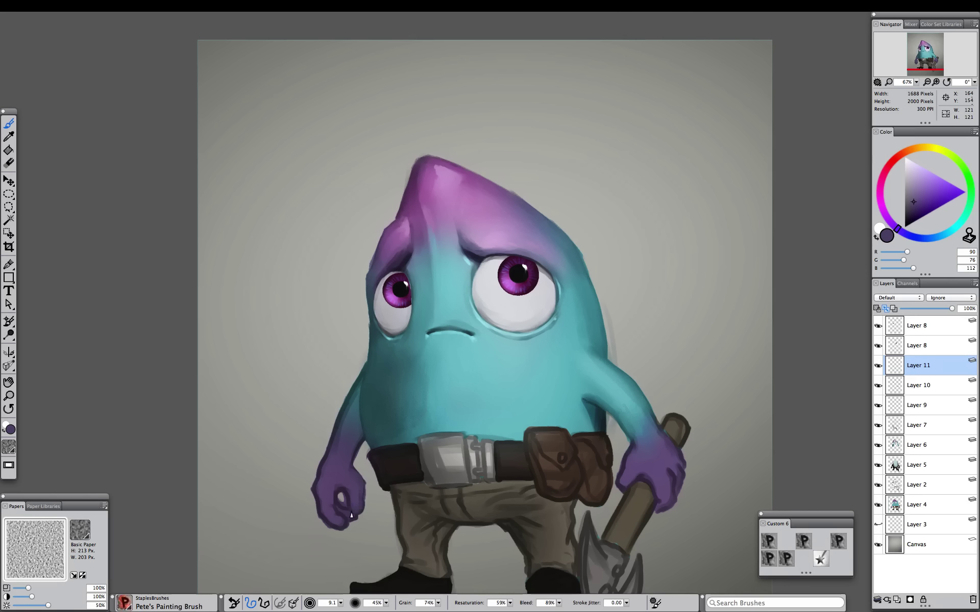
{"action": "left_click", "coordinate": [326, 459], "text": "alt"}
{"action": "left_click_drag", "start_coordinate": [327, 519], "coordinate": [341, 520]}
{"action": "left_click", "coordinate": [337, 481], "text": "alt"}
{"action": "left_click", "coordinate": [344, 415], "text": "alt"}
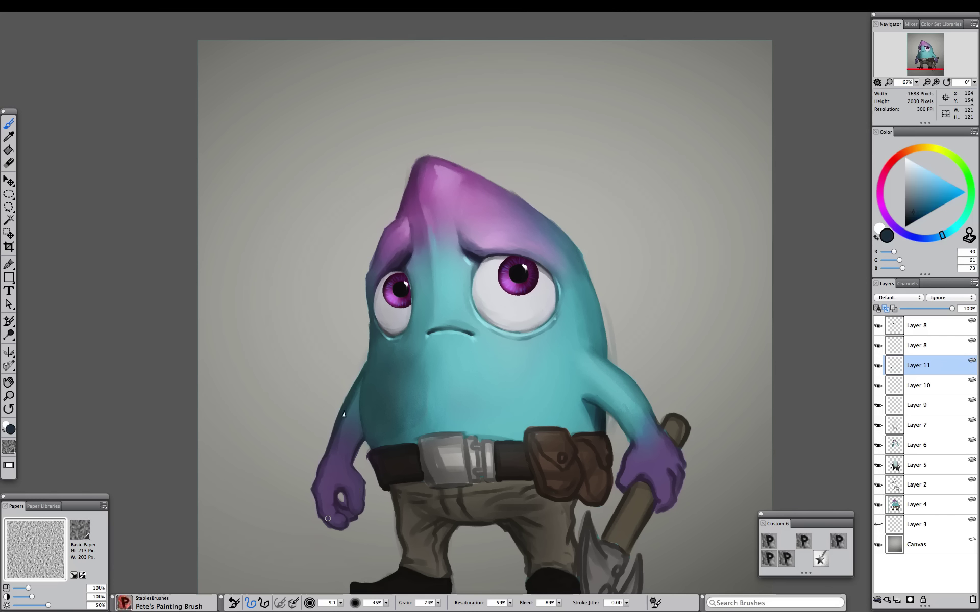
Shade the far arm and its edge with sampled dark blues such as RGB 31, 44, 59, and blend with Pete's Blender 2
{"action": "left_click", "coordinate": [357, 394], "text": "alt"}
{"action": "left_click", "coordinate": [360, 424], "text": "alt"}
{"action": "left_click_drag", "start_coordinate": [355, 389], "coordinate": [364, 440]}
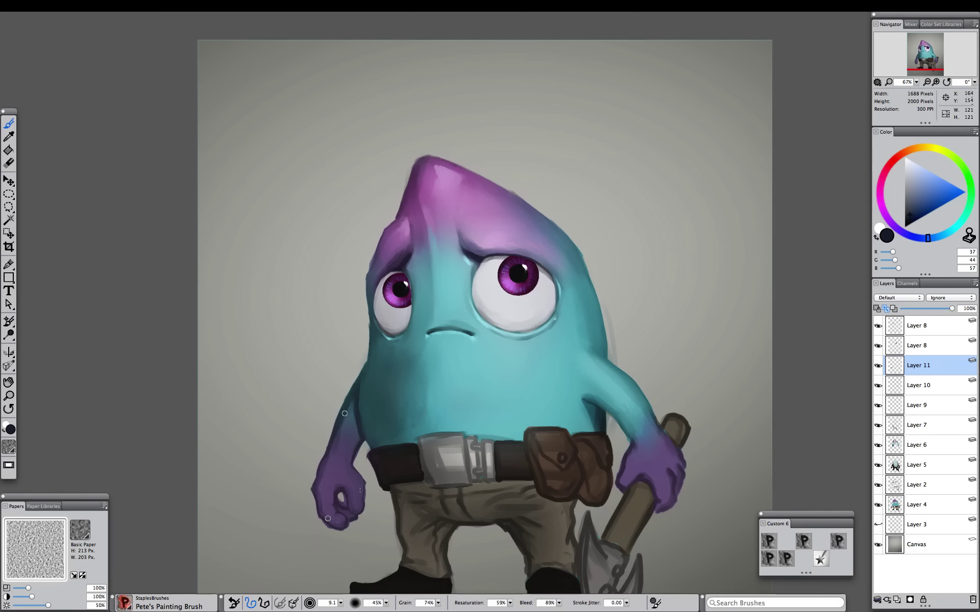
{"action": "left_click", "coordinate": [373, 380], "text": "alt"}
{"action": "left_click", "coordinate": [353, 396], "text": "alt"}
{"action": "mouse_move", "coordinate": [354, 401]}
{"action": "left_mouse_down"}
{"action": "mouse_move", "coordinate": [356, 447]}
{"action": "mouse_move", "coordinate": [349, 410]}
{"action": "left_mouse_up"}
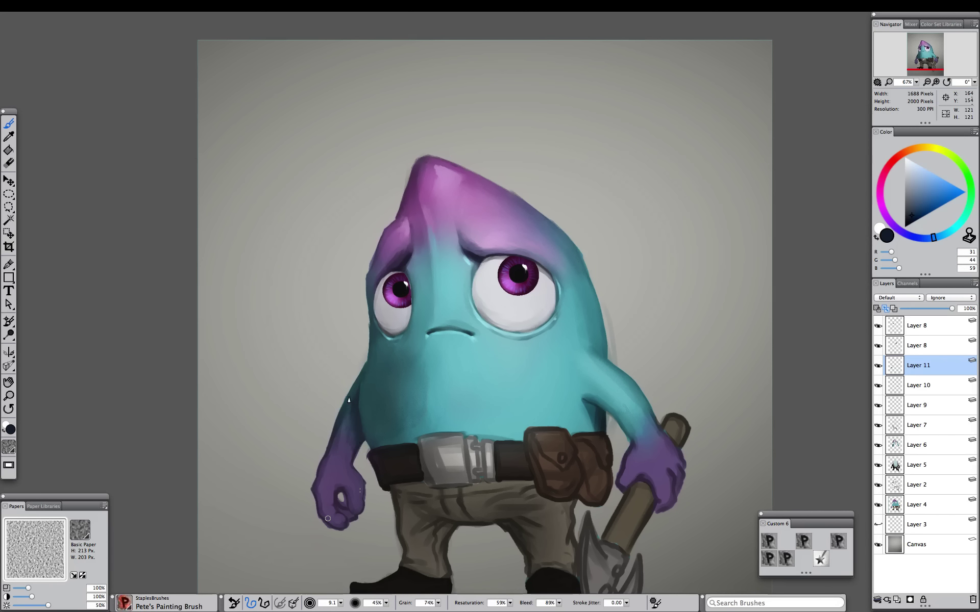
{"action": "left_click", "coordinate": [787, 558]}
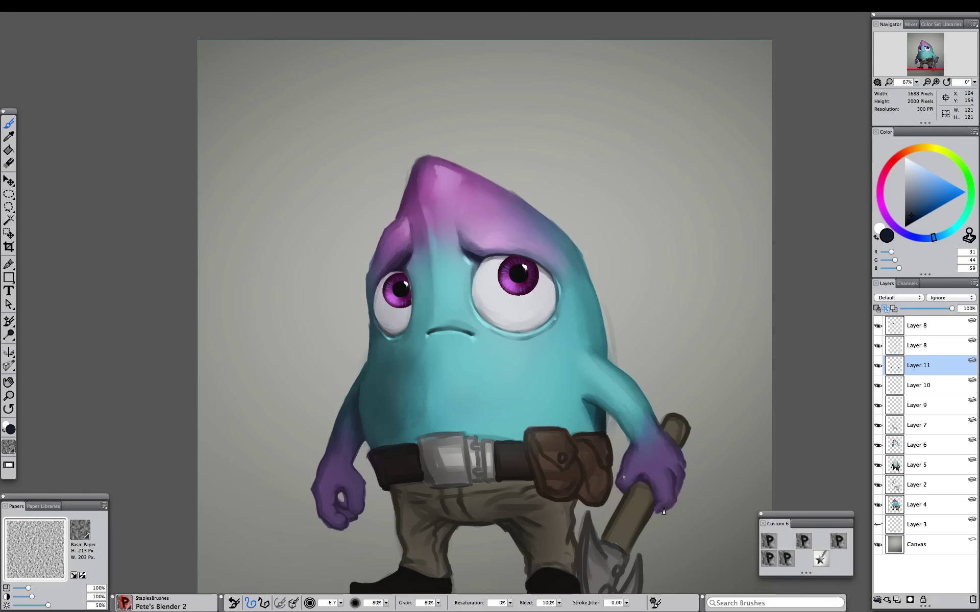
Move the Overlay layer, Layer 7, to the top of the layer stack and set its opacity to 65%
{"action": "key", "text": "super+minus"}
{"action": "key", "text": "super+minus"}
{"action": "key", "text": "super+plus"}
{"action": "key", "text": "super+plus"}
{"action": "key", "text": "super+minus"}
{"action": "key", "text": "super+minus"}
{"action": "key", "text": "super+plus"}
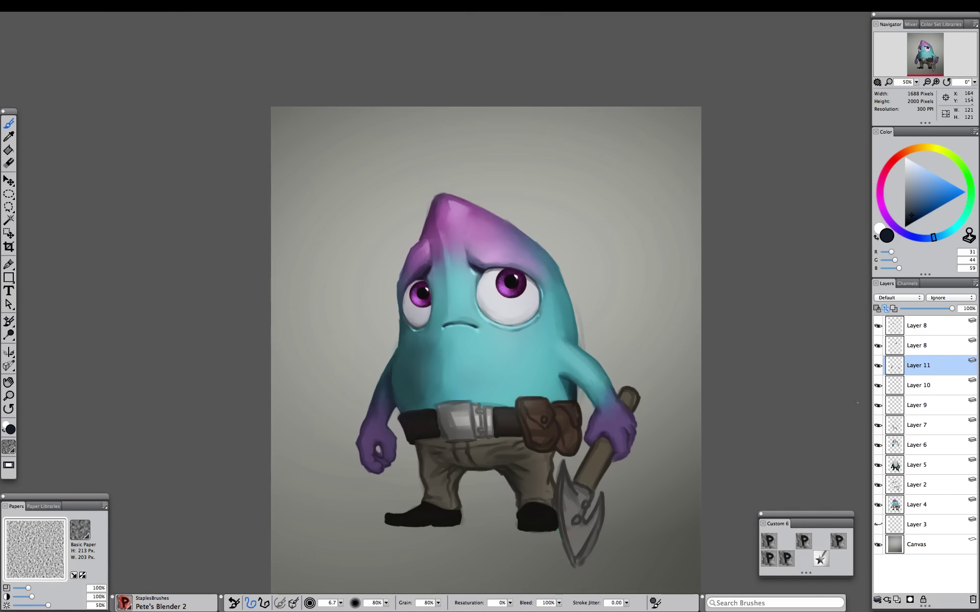
{"action": "left_click_drag", "start_coordinate": [916, 427], "coordinate": [916, 322]}
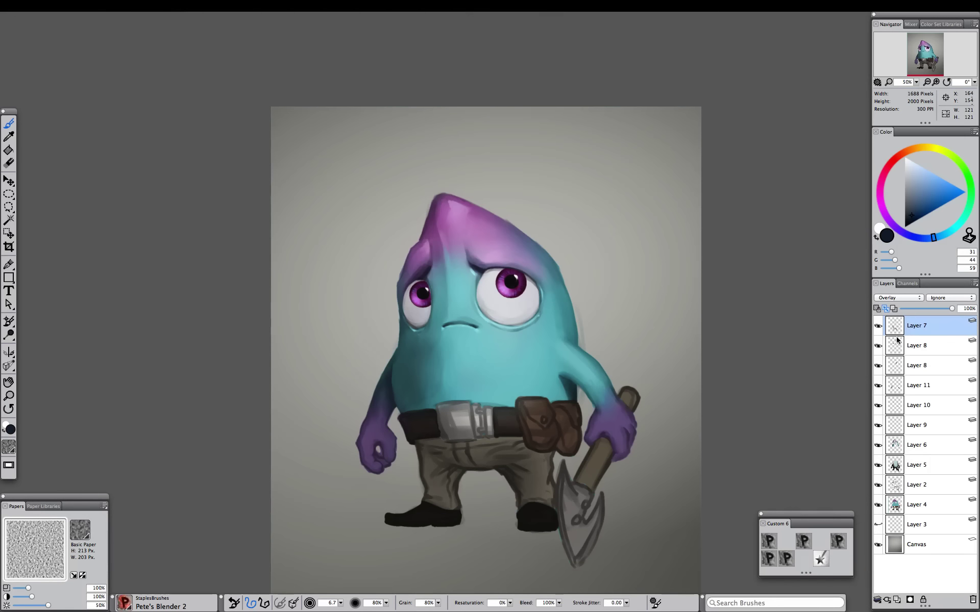
{"action": "left_click", "coordinate": [878, 366]}
{"action": "left_click", "coordinate": [878, 366]}
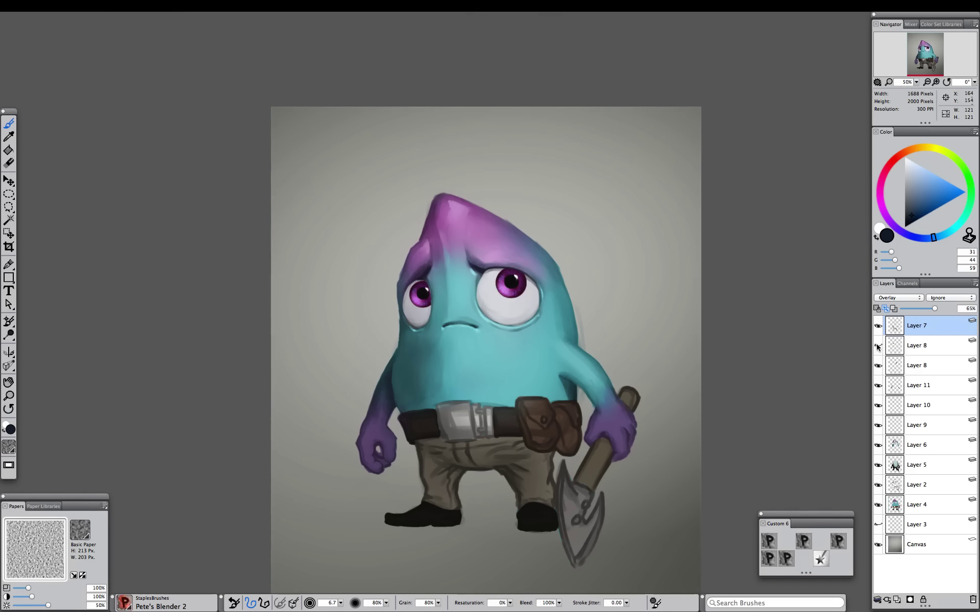
Check the far iris on its layer and compare the painting with Layer 7 hidden and shown
{"action": "left_click", "coordinate": [913, 346]}
{"action": "key", "text": "f"}
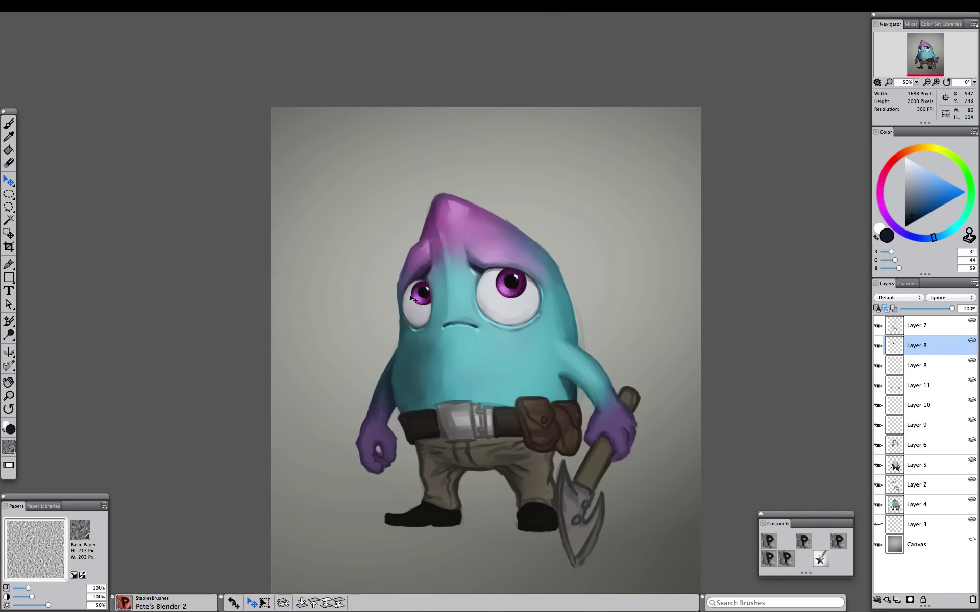
{"action": "key", "text": "super+minus"}
{"action": "key", "text": "super+plus"}
{"action": "left_click", "coordinate": [908, 328]}
{"action": "left_click", "coordinate": [878, 326]}
{"action": "left_click", "coordinate": [879, 326]}
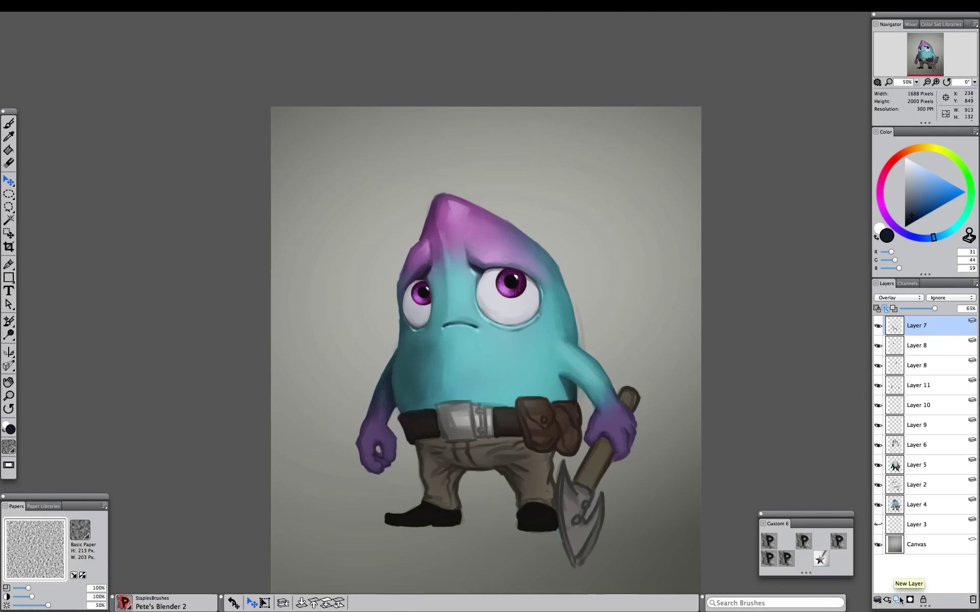
On a new top layer, paint cream rim light (RGB 210, 205, 190) along the near edge of the body and arm
{"action": "left_click", "coordinate": [896, 600]}
{"action": "key", "text": "super+plus"}
{"action": "left_click_drag", "start_coordinate": [377, 316], "coordinate": [286, 361]}
{"action": "left_click", "coordinate": [926, 146]}
{"action": "left_click", "coordinate": [909, 174]}
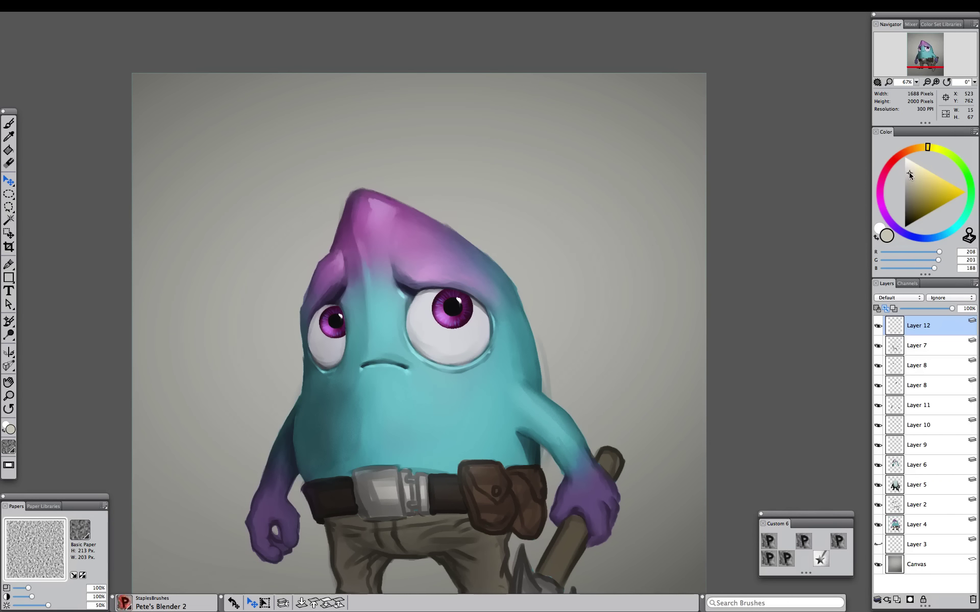
{"action": "left_click", "coordinate": [803, 541]}
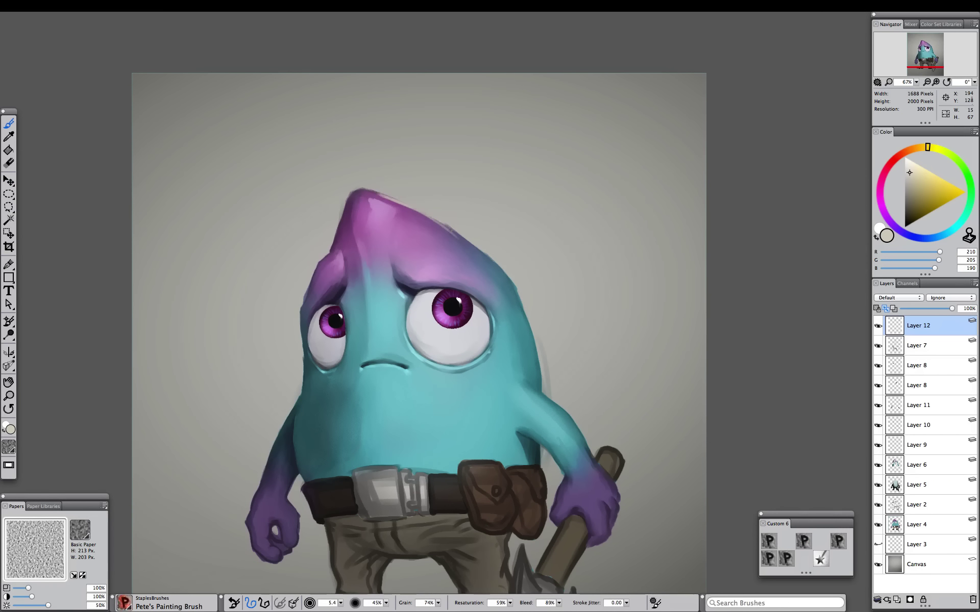
{"action": "mouse_move", "coordinate": [439, 222]}
{"action": "left_mouse_down"}
{"action": "mouse_move", "coordinate": [500, 266]}
{"action": "mouse_move", "coordinate": [527, 321]}
{"action": "left_mouse_up"}
{"action": "mouse_move", "coordinate": [486, 276]}
{"action": "left_mouse_down"}
{"action": "mouse_move", "coordinate": [507, 300]}
{"action": "mouse_move", "coordinate": [520, 272]}
{"action": "mouse_move", "coordinate": [506, 290]}
{"action": "mouse_move", "coordinate": [533, 340]}
{"action": "mouse_move", "coordinate": [541, 393]}
{"action": "mouse_move", "coordinate": [531, 339]}
{"action": "mouse_move", "coordinate": [528, 381]}
{"action": "mouse_move", "coordinate": [584, 439]}
{"action": "left_mouse_up"}
{"action": "mouse_move", "coordinate": [537, 379]}
{"action": "left_mouse_down"}
{"action": "mouse_move", "coordinate": [523, 321]}
{"action": "mouse_move", "coordinate": [526, 334]}
{"action": "left_mouse_up"}
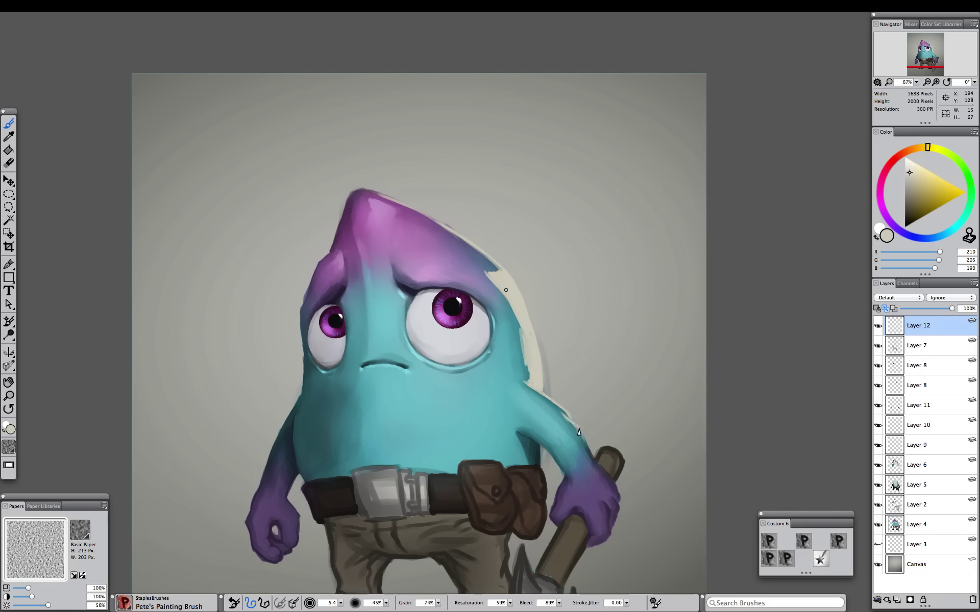
{"action": "left_click_drag", "start_coordinate": [495, 273], "coordinate": [462, 251]}
{"action": "key", "text": "Tab"}
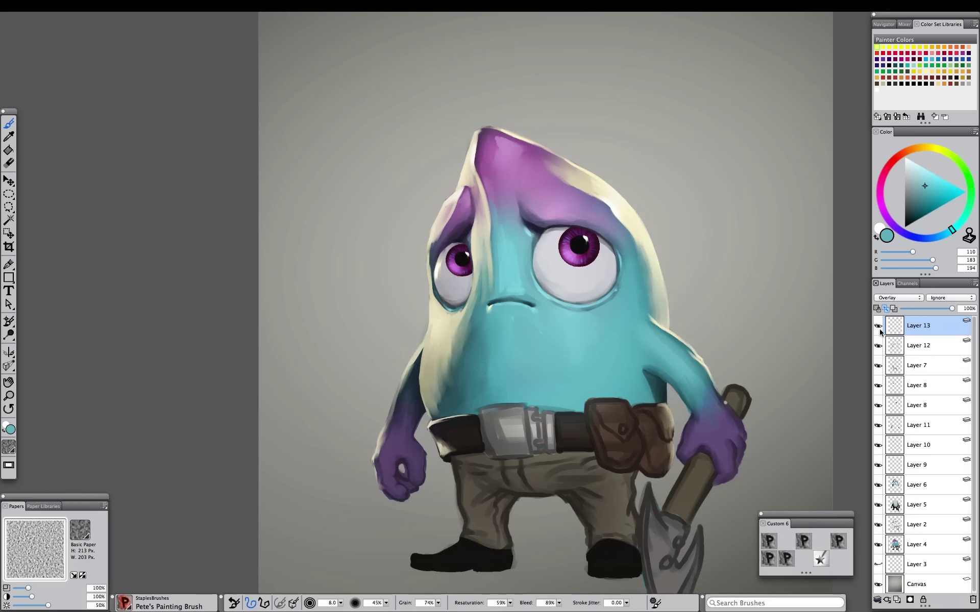
Compare the character with the rim-light Layer 12 and Layer 13 hidden and shown
{"action": "left_click", "coordinate": [878, 345]}
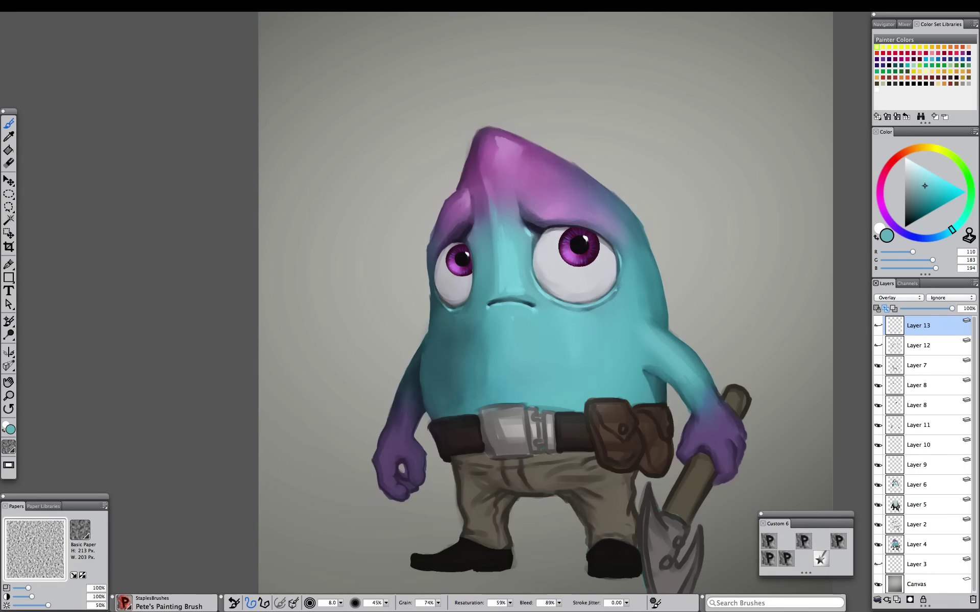
{"action": "left_click", "coordinate": [878, 346]}
{"action": "left_click", "coordinate": [878, 325]}
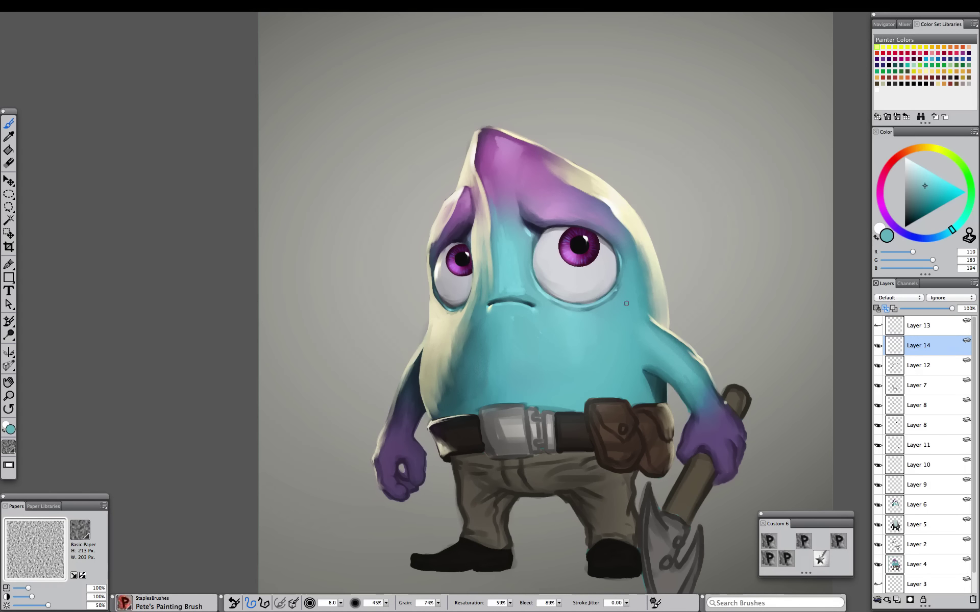
Hide Layers 14, 12, 7, 11, 10 and 9 and both Layer 8s
{"action": "left_click", "coordinate": [879, 346]}
{"action": "left_click", "coordinate": [878, 366]}
{"action": "left_click", "coordinate": [879, 385]}
{"action": "left_click", "coordinate": [878, 406]}
{"action": "left_click", "coordinate": [879, 425]}
{"action": "left_click", "coordinate": [878, 444]}
{"action": "left_click", "coordinate": [878, 464]}
{"action": "left_click", "coordinate": [877, 484]}
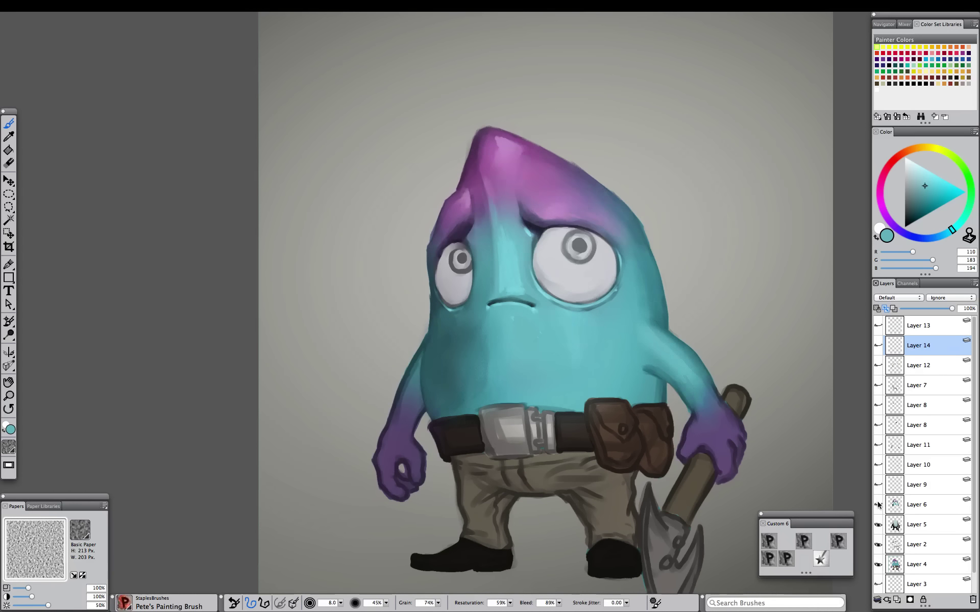
{"action": "left_click", "coordinate": [838, 541]}
{"action": "left_click", "coordinate": [657, 306], "text": "alt"}
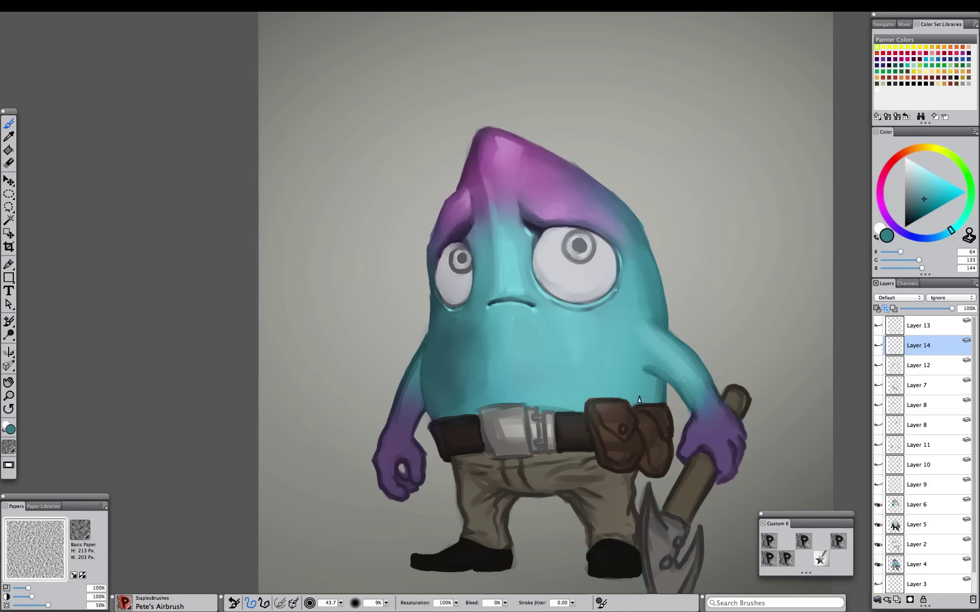
{"action": "left_click", "coordinate": [804, 541]}
{"action": "left_click", "coordinate": [916, 505]}
{"action": "key", "text": "super+z"}
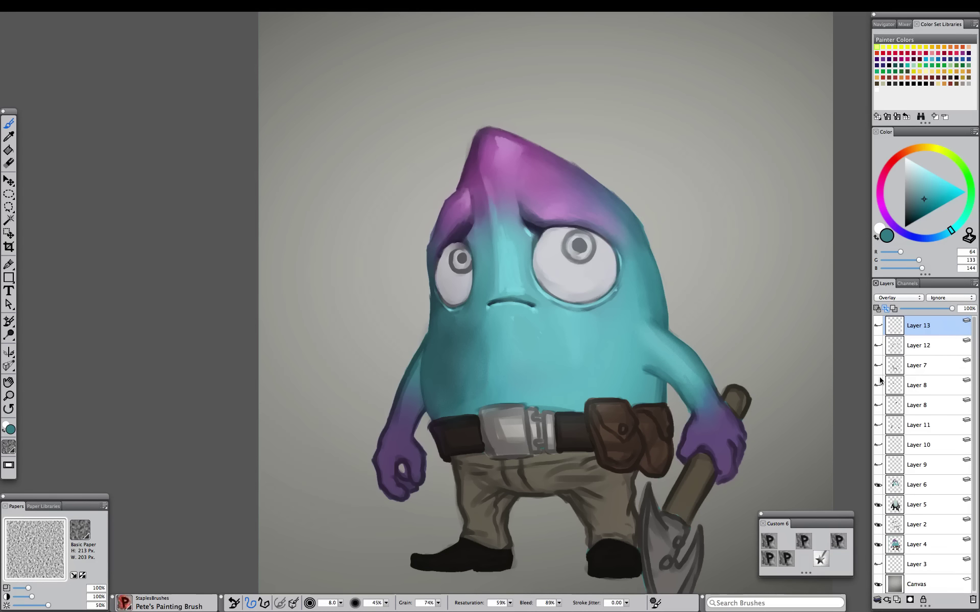
{"action": "left_click", "coordinate": [918, 505]}
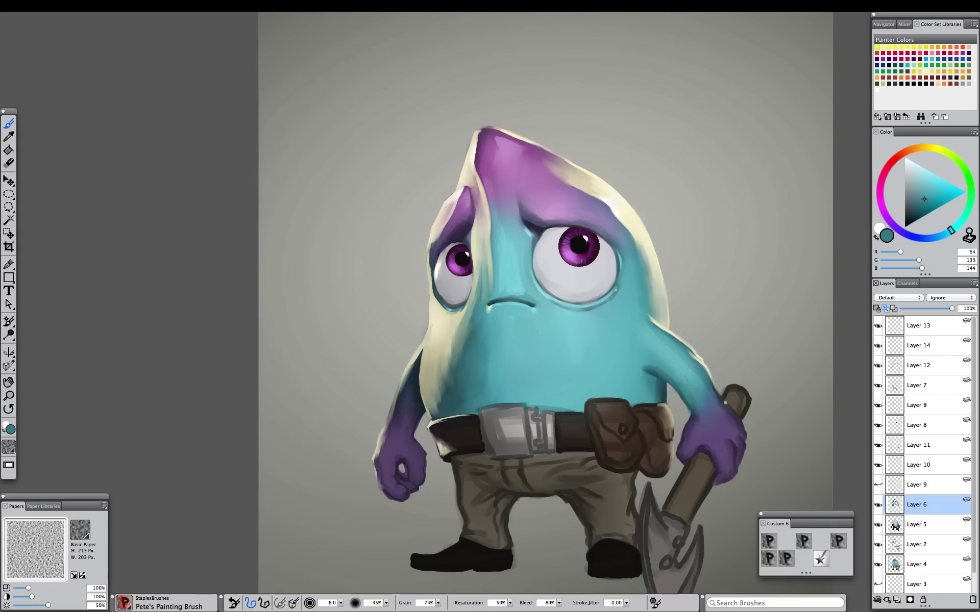
{"action": "left_click", "coordinate": [917, 346]}
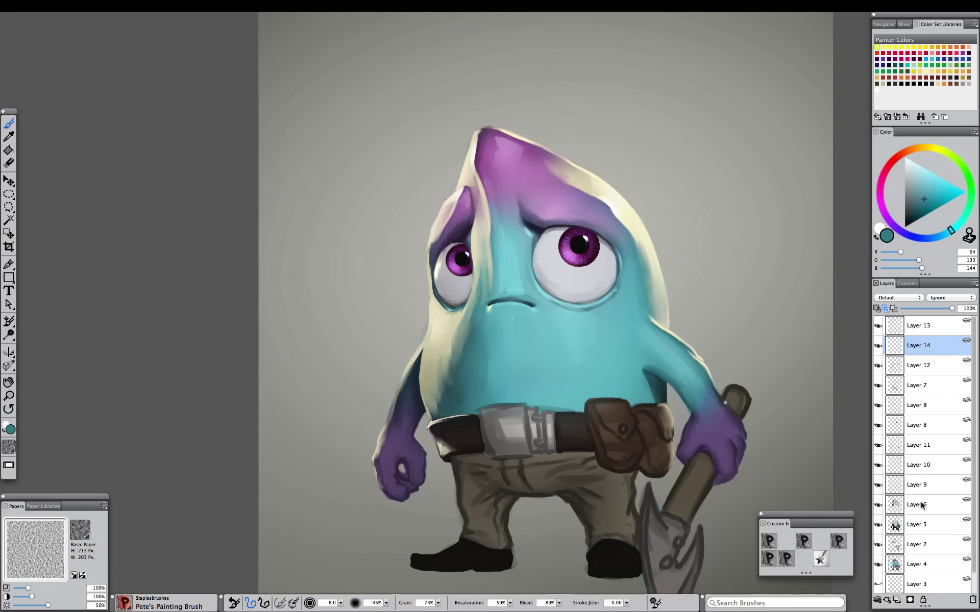
Make Layer 6 active and hide the detail and rim-light layers above it, Layers 10, 11, both 8s, 7, 12 and 13
{"action": "left_click", "coordinate": [922, 505]}
{"action": "left_click", "coordinate": [878, 465]}
{"action": "left_click", "coordinate": [877, 445]}
{"action": "left_click", "coordinate": [878, 425]}
{"action": "left_click", "coordinate": [877, 405]}
{"action": "left_click", "coordinate": [877, 385]}
{"action": "left_click", "coordinate": [877, 365]}
{"action": "left_click", "coordinate": [877, 326]}
Airbrush soft light grey sampled from the eye over the pupils and whites of both eyes on Layer 6
{"action": "key", "text": "F2"}
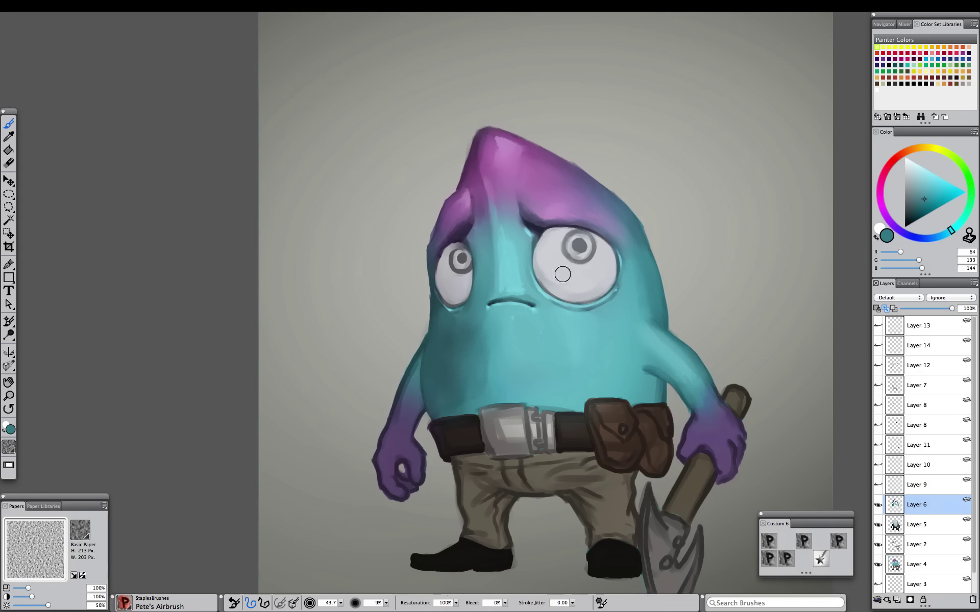
{"action": "left_click", "coordinate": [568, 276], "text": "alt"}
{"action": "mouse_move", "coordinate": [569, 279]}
{"action": "left_mouse_down"}
{"action": "mouse_move", "coordinate": [567, 249]}
{"action": "mouse_move", "coordinate": [573, 274]}
{"action": "left_mouse_up"}
{"action": "left_click_drag", "start_coordinate": [464, 259], "coordinate": [458, 276]}
{"action": "left_click_drag", "start_coordinate": [586, 255], "coordinate": [579, 255]}
Paint teal (RGB 58, 122, 132) on the body beside the axe arm and smooth it with Pete's Blender 2
{"action": "left_click", "coordinate": [803, 541]}
{"action": "left_click", "coordinate": [652, 393], "text": "alt"}
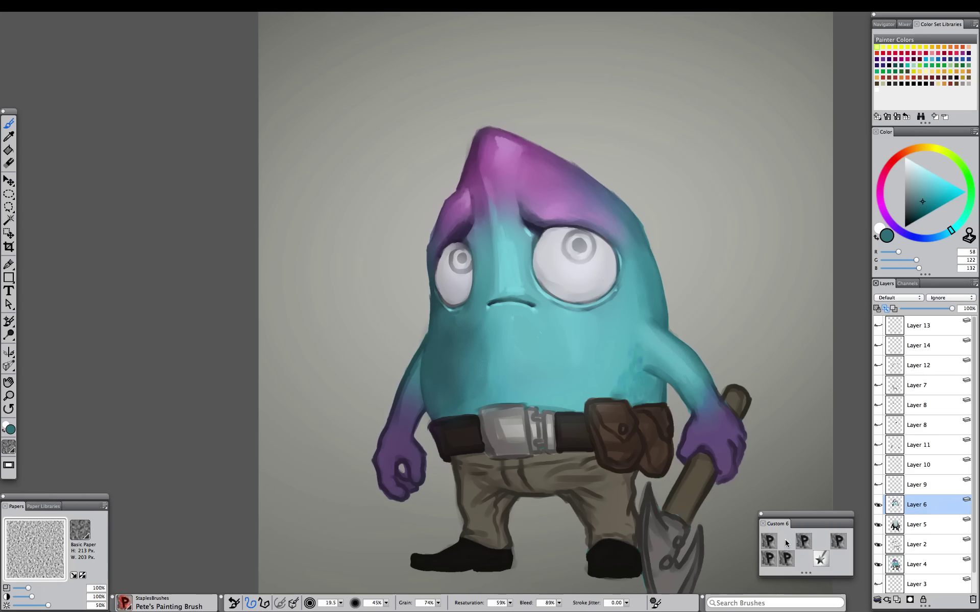
{"action": "left_click", "coordinate": [785, 559]}
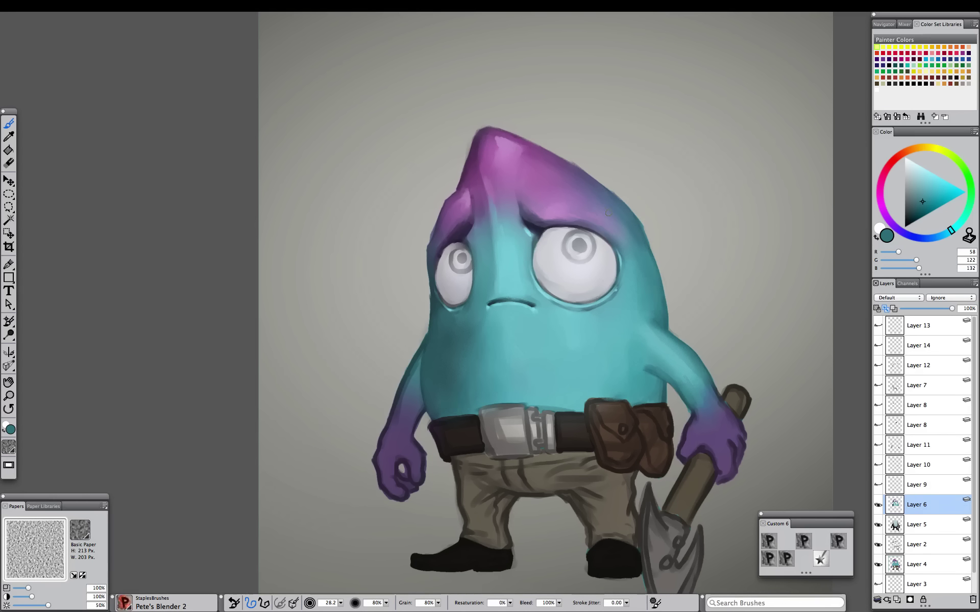
Show Layers 9, 10, 11, both 8s, 7, 12, 14 and 13 again and make Layer 14 active
{"action": "left_click", "coordinate": [878, 484]}
{"action": "left_click", "coordinate": [878, 465]}
{"action": "left_click", "coordinate": [878, 445]}
{"action": "left_click", "coordinate": [878, 425]}
{"action": "left_click", "coordinate": [878, 425]}
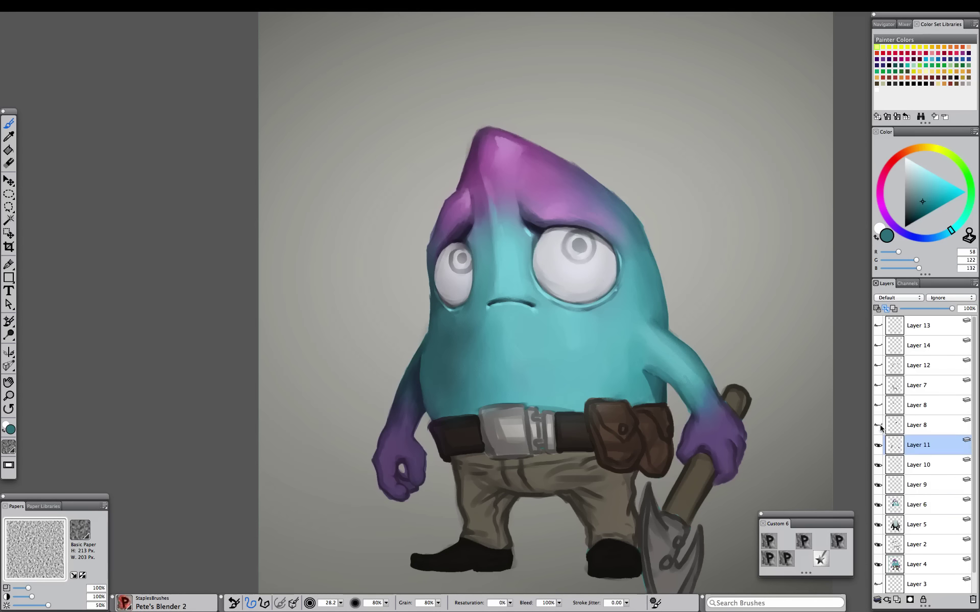
{"action": "left_click", "coordinate": [877, 425]}
{"action": "left_click", "coordinate": [877, 405]}
{"action": "left_click", "coordinate": [877, 385]}
{"action": "left_click", "coordinate": [878, 385]}
{"action": "left_click", "coordinate": [878, 365]}
{"action": "left_click", "coordinate": [878, 345]}
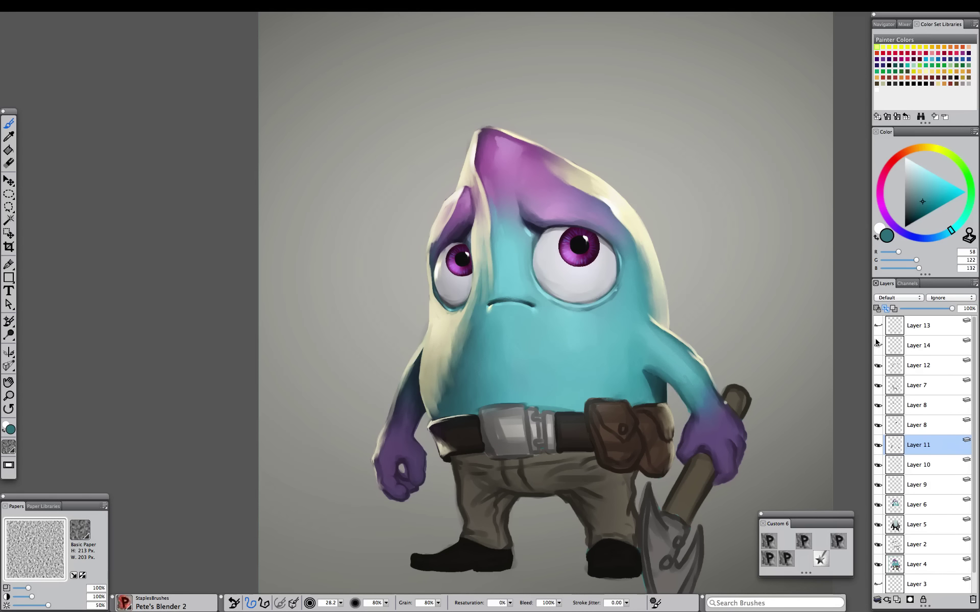
{"action": "left_click", "coordinate": [877, 326]}
{"action": "left_click", "coordinate": [918, 346]}
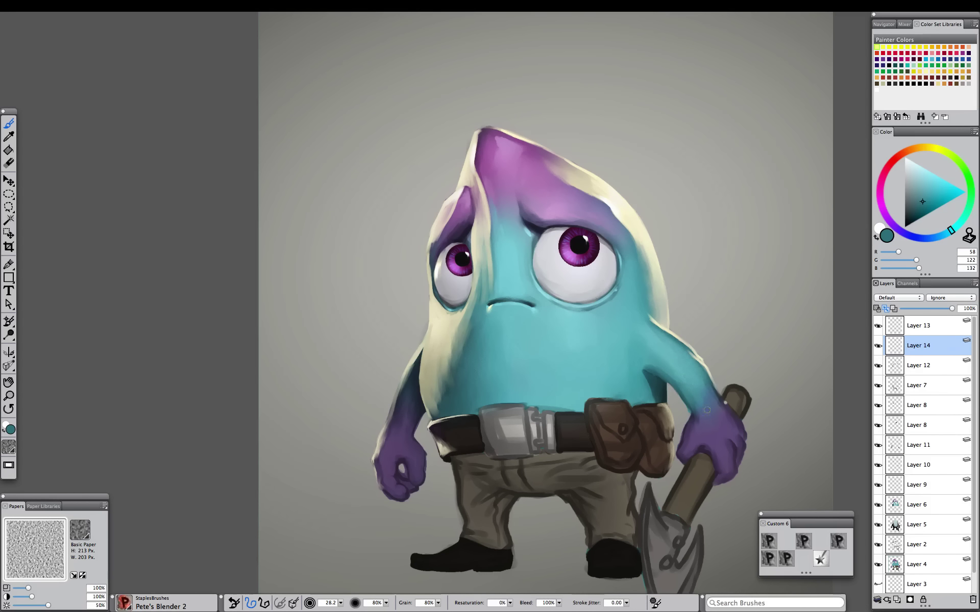
Refine the forehead rim edge and head tip on Layer 14 using a small Pete's Painting Brush and sampled purple (RGB 100, 67, 106)
{"action": "left_click", "coordinate": [709, 410], "text": "alt+super"}
{"action": "left_click", "coordinate": [878, 325]}
{"action": "scroll", "coordinate": [639, 247], "scroll_direction": "up", "scroll_amount": 2}
{"action": "key", "text": "bracketleft"}
{"action": "key", "text": "bracketleft"}
{"action": "key", "text": "bracketleft"}
{"action": "key", "text": "bracketleft"}
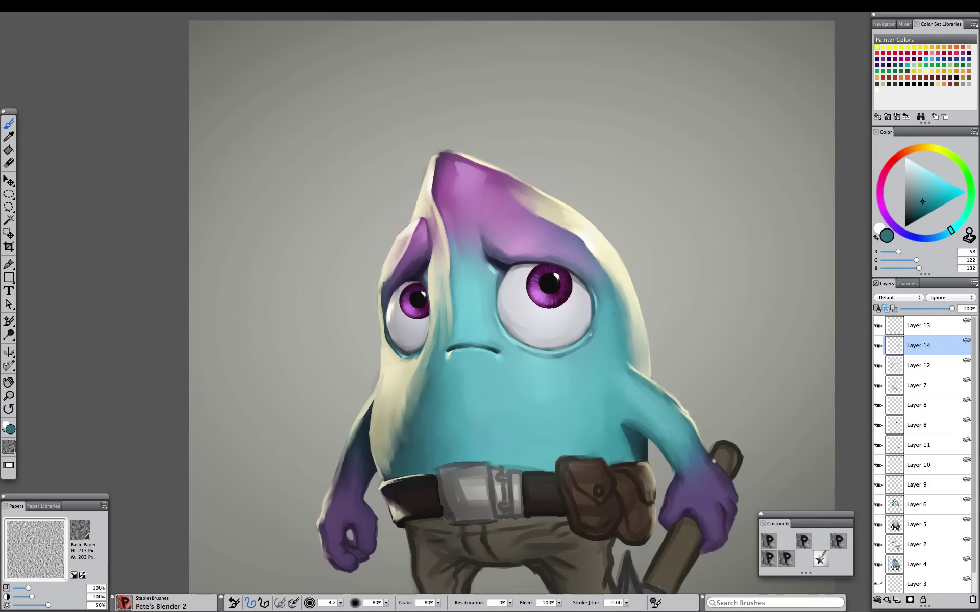
{"action": "left_click", "coordinate": [803, 541]}
{"action": "left_click", "coordinate": [576, 226], "text": "alt"}
{"action": "mouse_move", "coordinate": [542, 212]}
{"action": "left_mouse_down"}
{"action": "mouse_move", "coordinate": [558, 223]}
{"action": "mouse_move", "coordinate": [508, 178]}
{"action": "left_mouse_up"}
{"action": "left_click", "coordinate": [442, 158], "text": "alt"}
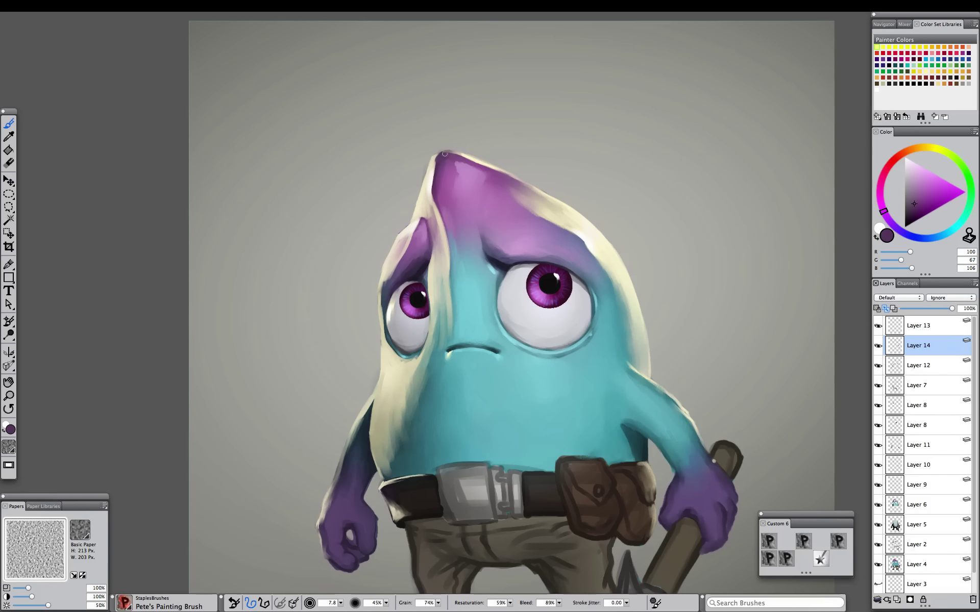
{"action": "mouse_move", "coordinate": [442, 155]}
{"action": "left_mouse_down"}
{"action": "mouse_move", "coordinate": [470, 159]}
{"action": "mouse_move", "coordinate": [443, 159]}
{"action": "left_mouse_up"}
{"action": "left_click", "coordinate": [437, 158], "text": "alt"}
{"action": "left_click", "coordinate": [441, 164], "text": "alt"}
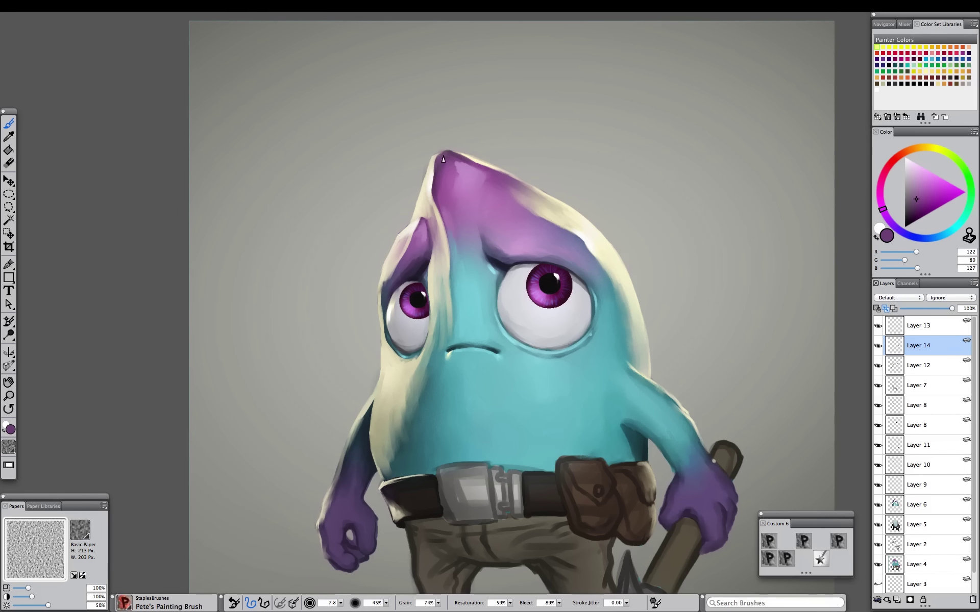
Blend the rim light beside the far eye and down the far side of the body with Pete's Blender 2
{"action": "key", "text": "2"}
{"action": "left_click_drag", "start_coordinate": [384, 283], "coordinate": [381, 305]}
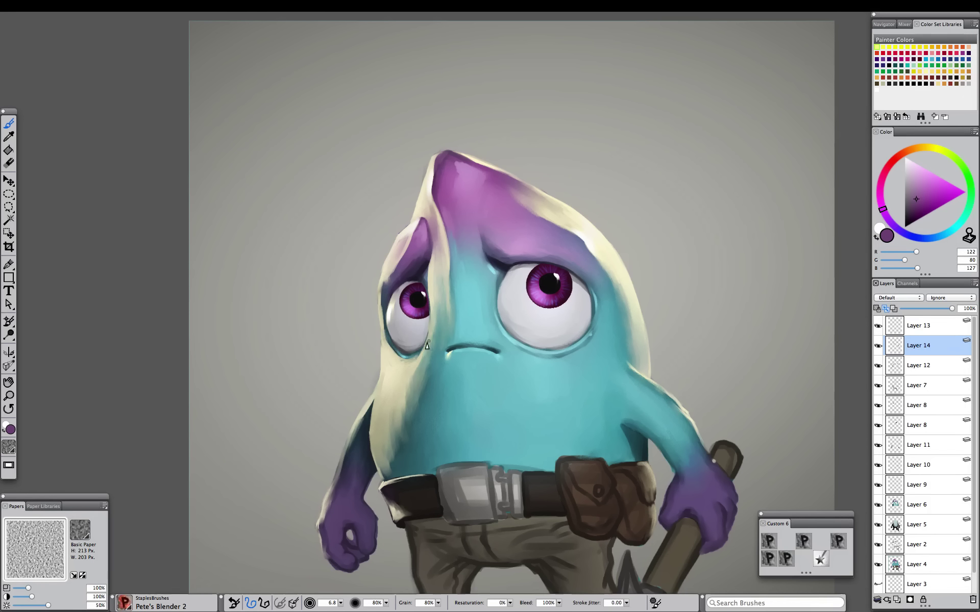
{"action": "left_click_drag", "start_coordinate": [387, 472], "coordinate": [397, 454]}
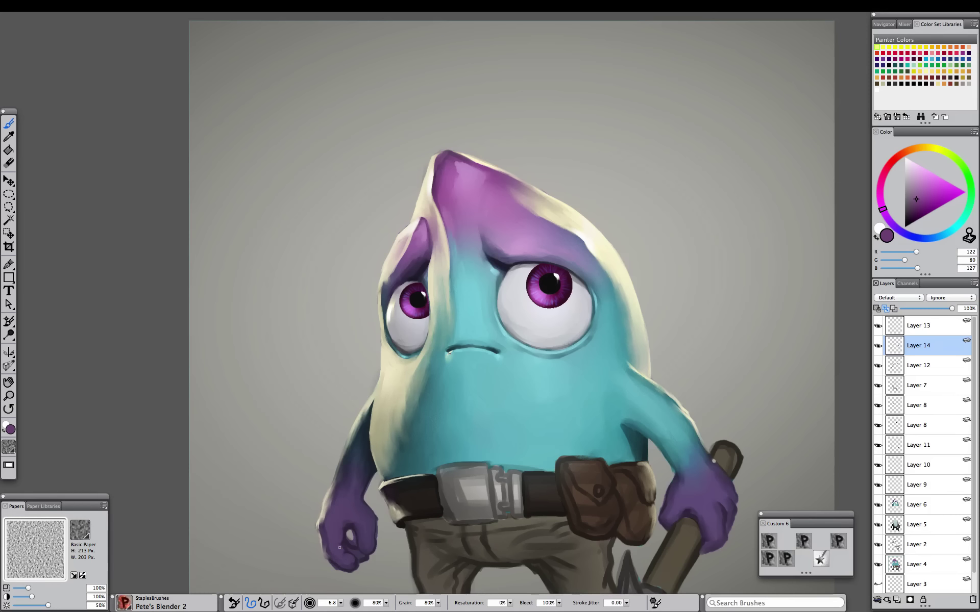
{"action": "key", "text": "super+minus"}
{"action": "key", "text": "super+minus"}
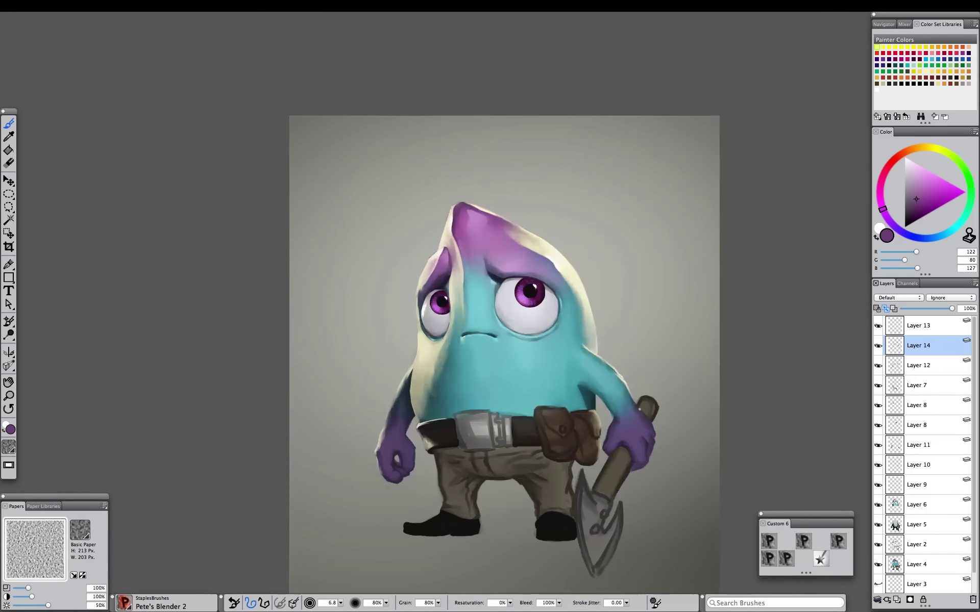
Paint a small skin crease below the near eye in dark teal (RGB 34, 78, 87) with a pale highlight (RGB 152, 215, 230)
{"action": "key", "text": "super+plus"}
{"action": "key", "text": "super+plus"}
{"action": "left_click_drag", "start_coordinate": [450, 353], "coordinate": [438, 404]}
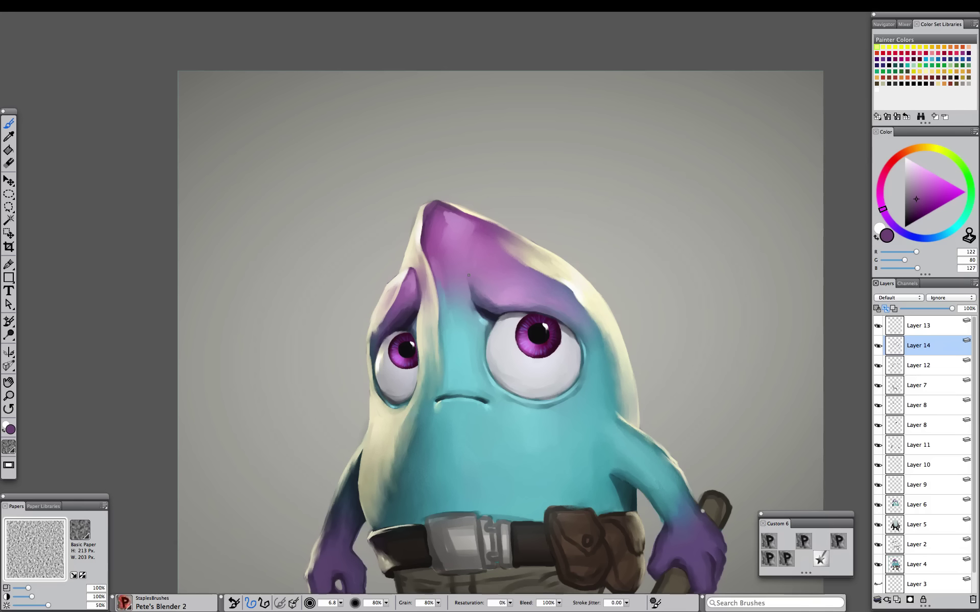
{"action": "left_click", "coordinate": [802, 540]}
{"action": "left_click", "coordinate": [567, 418], "text": "alt"}
{"action": "left_click", "coordinate": [918, 211]}
{"action": "mouse_move", "coordinate": [573, 416]}
{"action": "left_mouse_down"}
{"action": "mouse_move", "coordinate": [551, 443]}
{"action": "mouse_move", "coordinate": [565, 424]}
{"action": "left_mouse_up"}
{"action": "left_click", "coordinate": [769, 559]}
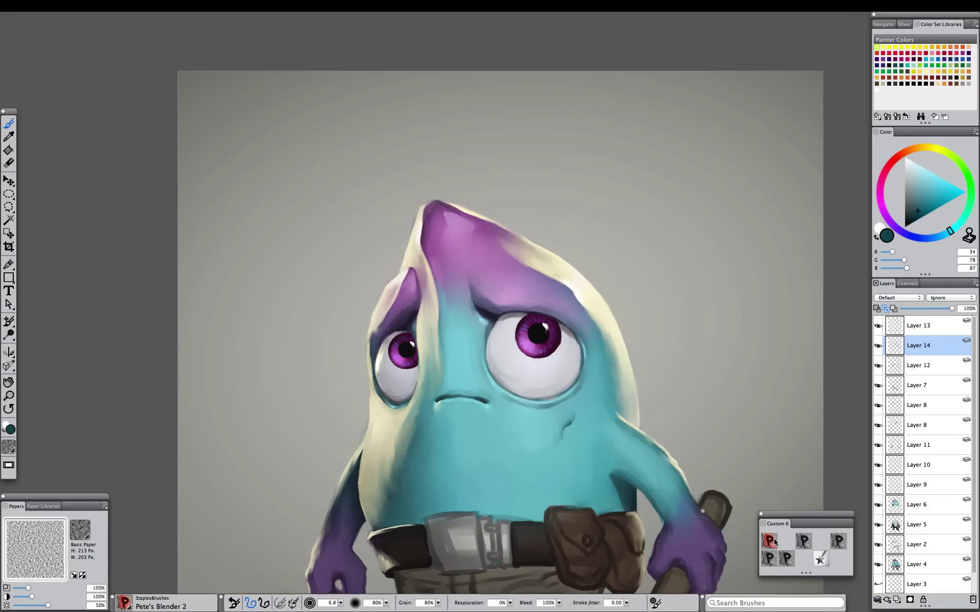
{"action": "left_click", "coordinate": [769, 541]}
{"action": "left_click", "coordinate": [566, 433], "text": "alt"}
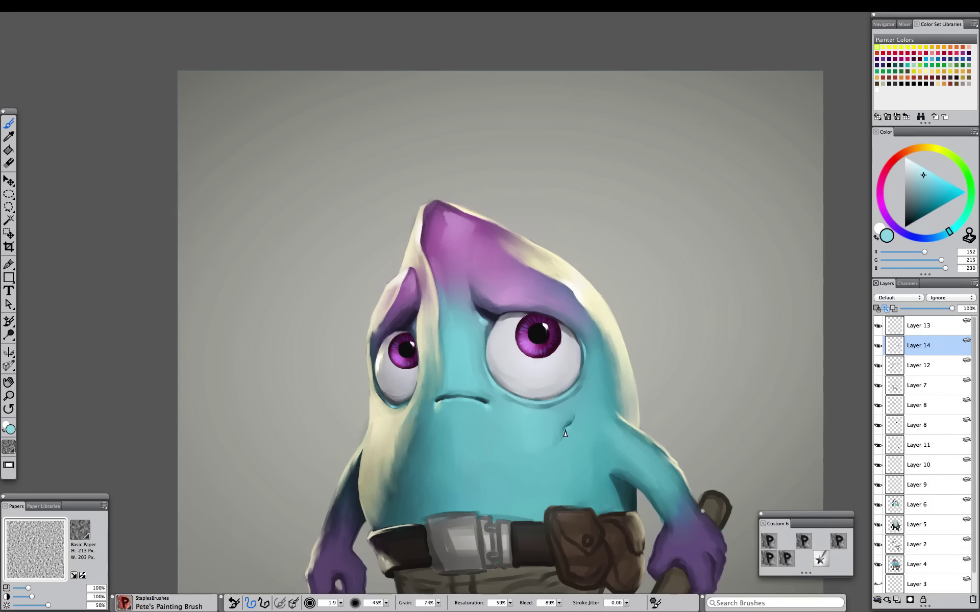
Airbrush a small crease on the belly above the belt buckle with a light teal highlight (RGB 143, 201, 217) and blend it
{"action": "left_click", "coordinate": [838, 541]}
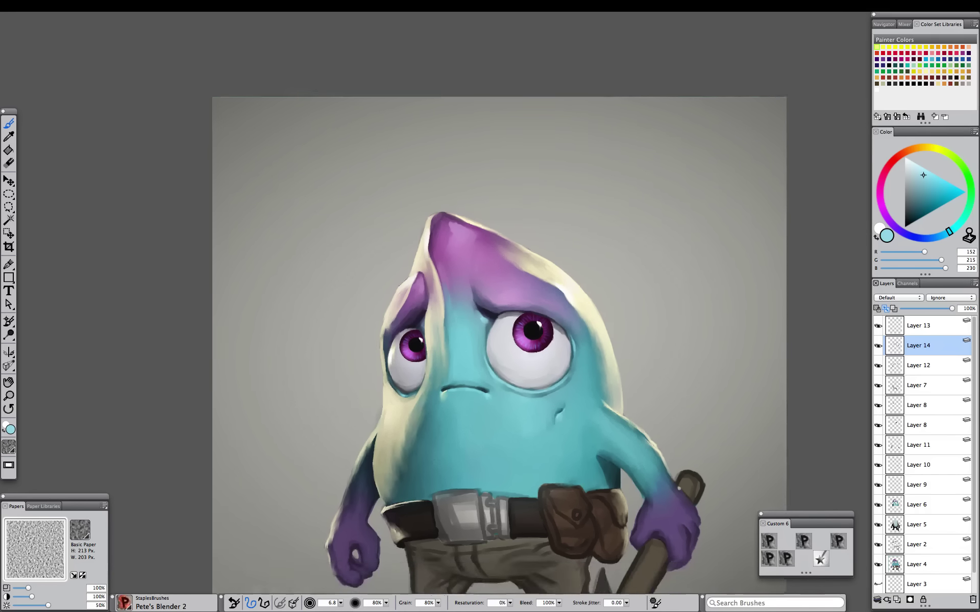
{"action": "left_click", "coordinate": [591, 403], "text": "alt"}
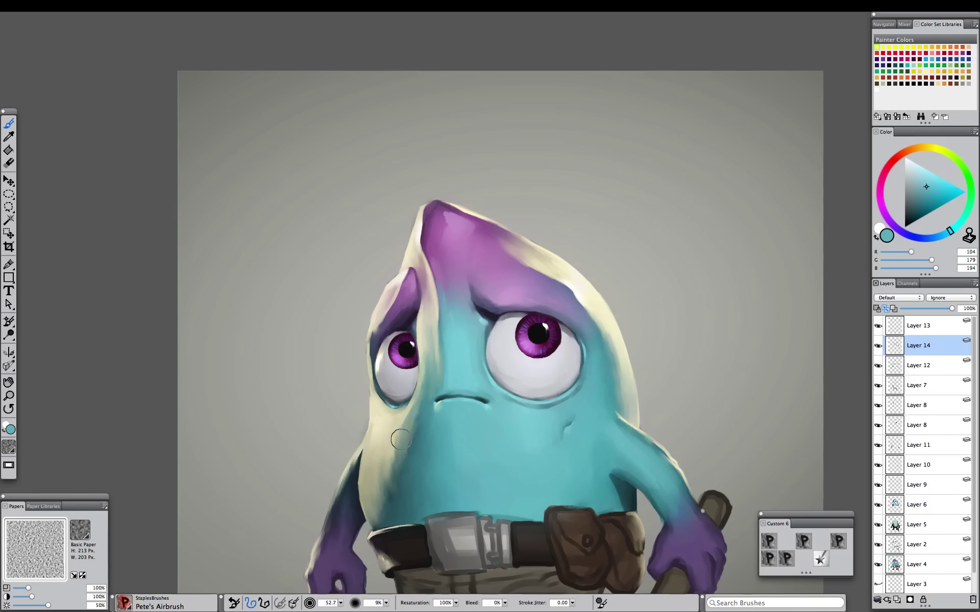
{"action": "left_click_drag", "start_coordinate": [482, 490], "coordinate": [492, 503]}
{"action": "left_click", "coordinate": [422, 464], "text": "alt"}
{"action": "left_click", "coordinate": [493, 505], "text": "alt"}
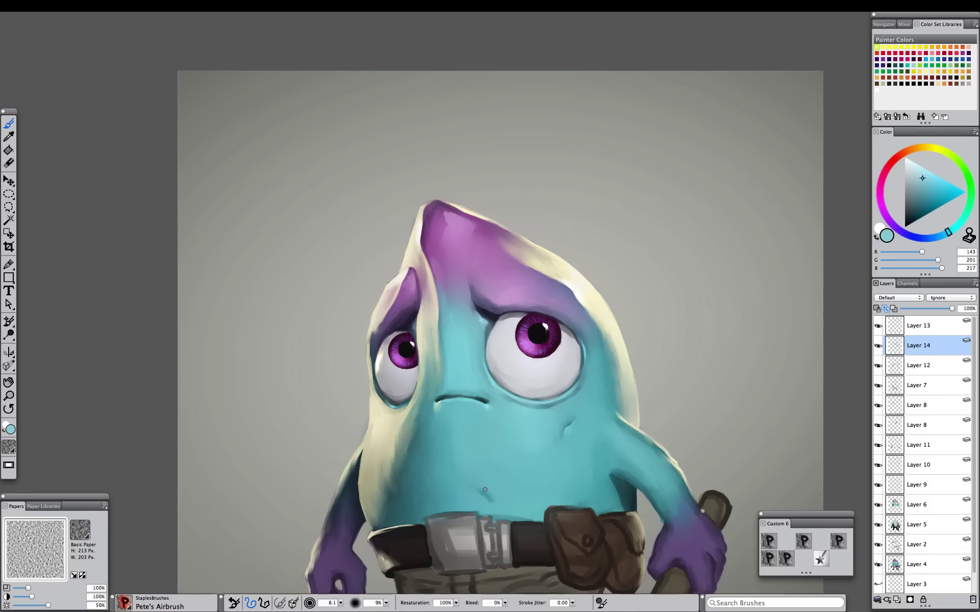
{"action": "left_click", "coordinate": [786, 558]}
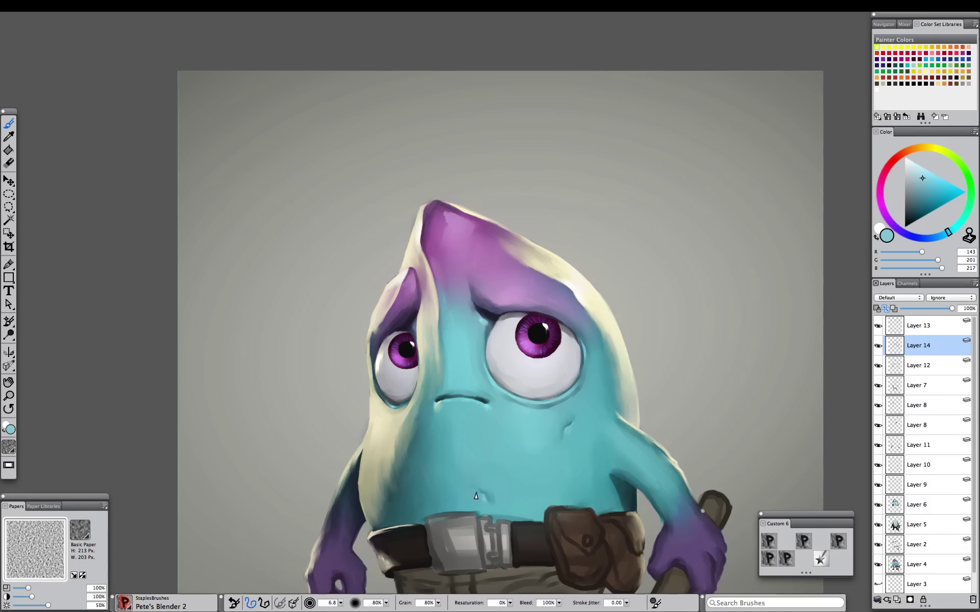
Airbrush a small bump on the purple forehead with a lilac highlight (RGB 205, 164, 209) and blend it with Pete's Blender 2
{"action": "mouse_move", "coordinate": [430, 454]}
{"action": "left_mouse_down"}
{"action": "mouse_move", "coordinate": [424, 376]}
{"action": "mouse_move", "coordinate": [426, 420]}
{"action": "left_mouse_up"}
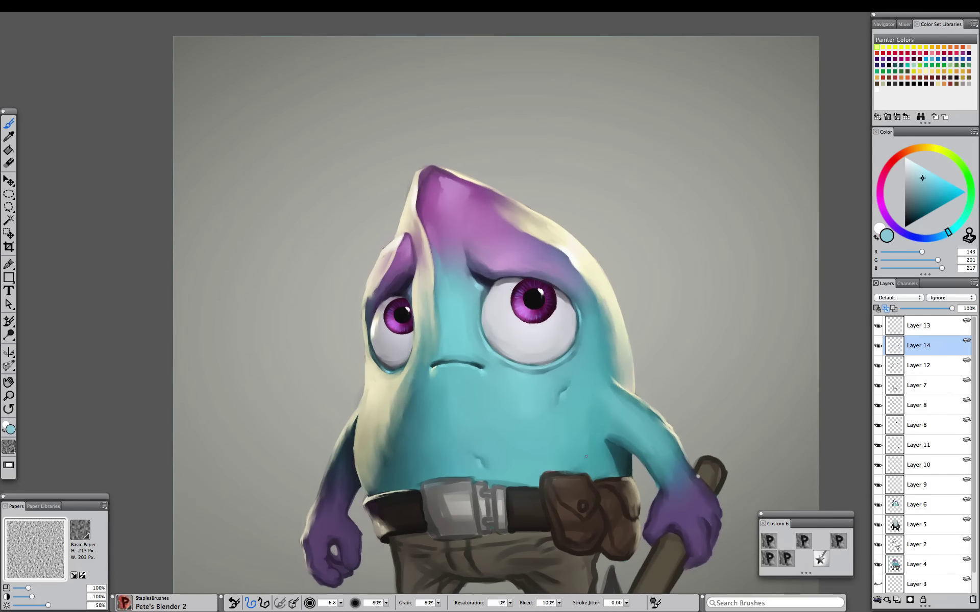
{"action": "left_click", "coordinate": [838, 541]}
{"action": "left_click", "coordinate": [507, 249], "text": "alt"}
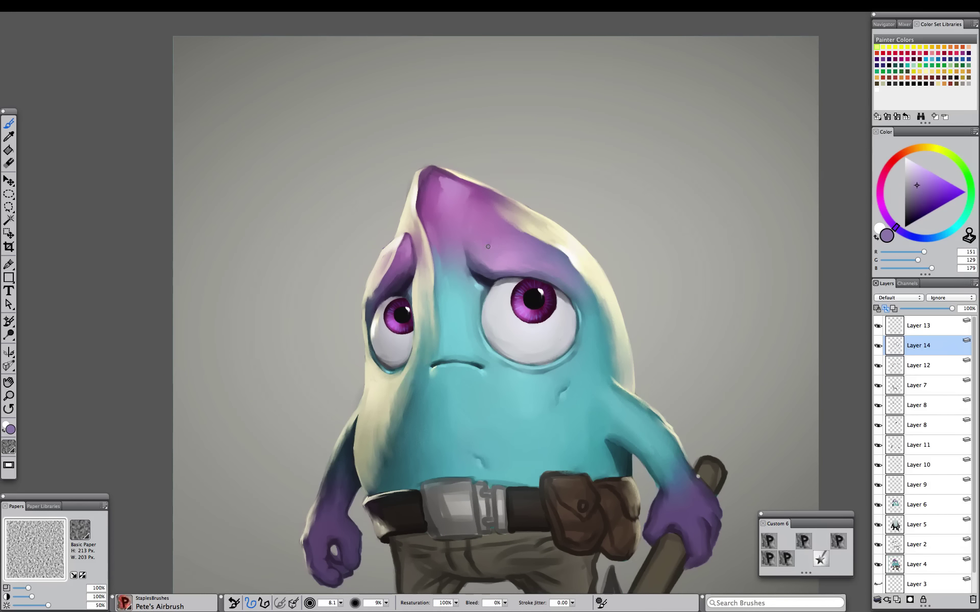
{"action": "left_click", "coordinate": [488, 248], "text": "alt"}
{"action": "key", "text": "super+plus"}
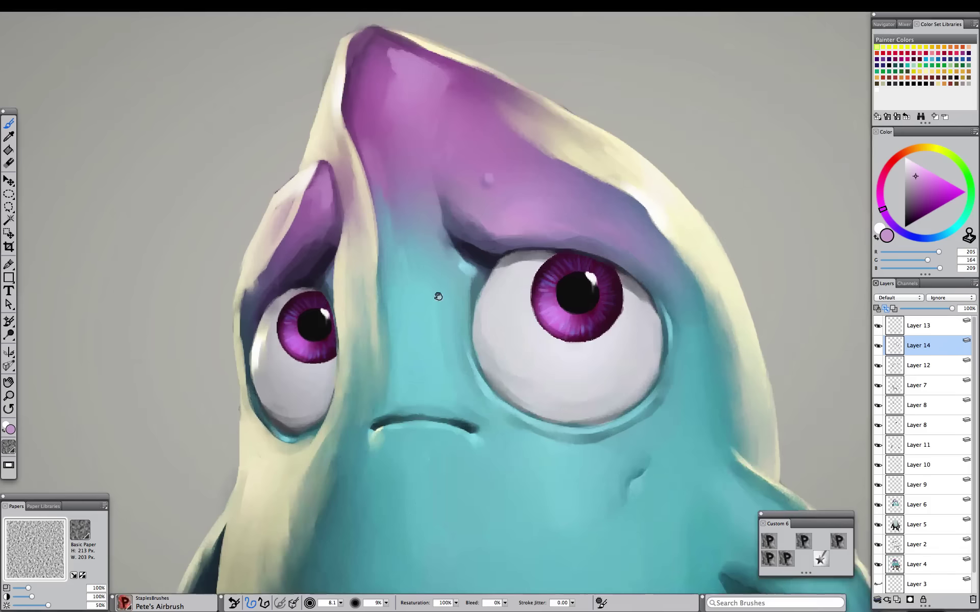
{"action": "left_click_drag", "start_coordinate": [437, 296], "coordinate": [450, 452]}
{"action": "left_click", "coordinate": [804, 541]}
{"action": "left_click_drag", "start_coordinate": [504, 342], "coordinate": [486, 286]}
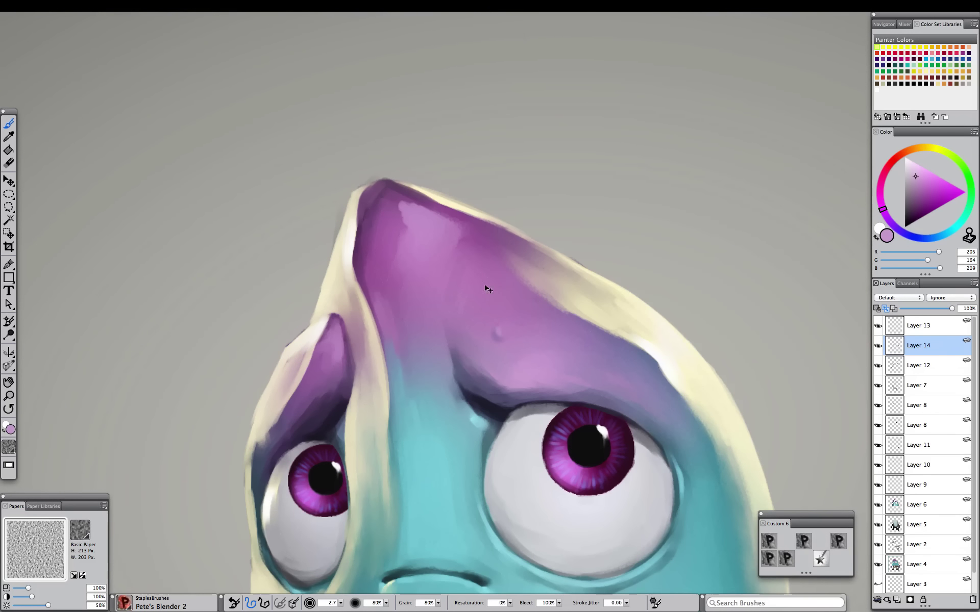
{"action": "key", "text": "super+minus"}
{"action": "key", "text": "super+minus"}
{"action": "key", "text": "super+minus"}
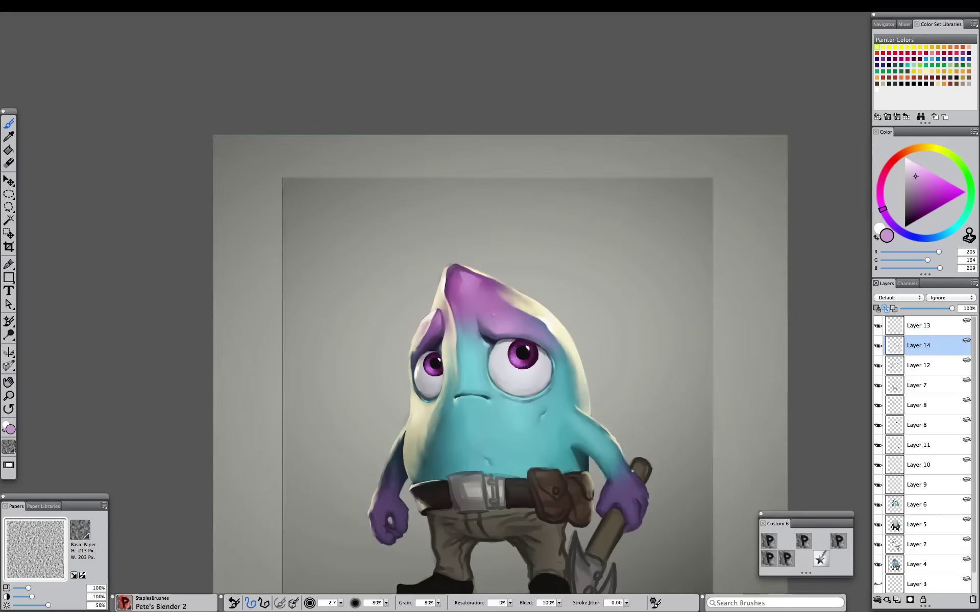
Paint a small crease on the inner edge of the cream rim light beside the far eye, using sampled cream and teal (RGB 90, 148, 162)
{"action": "key", "text": "super+plus"}
{"action": "left_click_drag", "start_coordinate": [396, 472], "coordinate": [396, 460]}
{"action": "key", "text": "super+plus"}
{"action": "left_click", "coordinate": [417, 385], "text": "alt"}
{"action": "left_click", "coordinate": [398, 257], "text": "alt"}
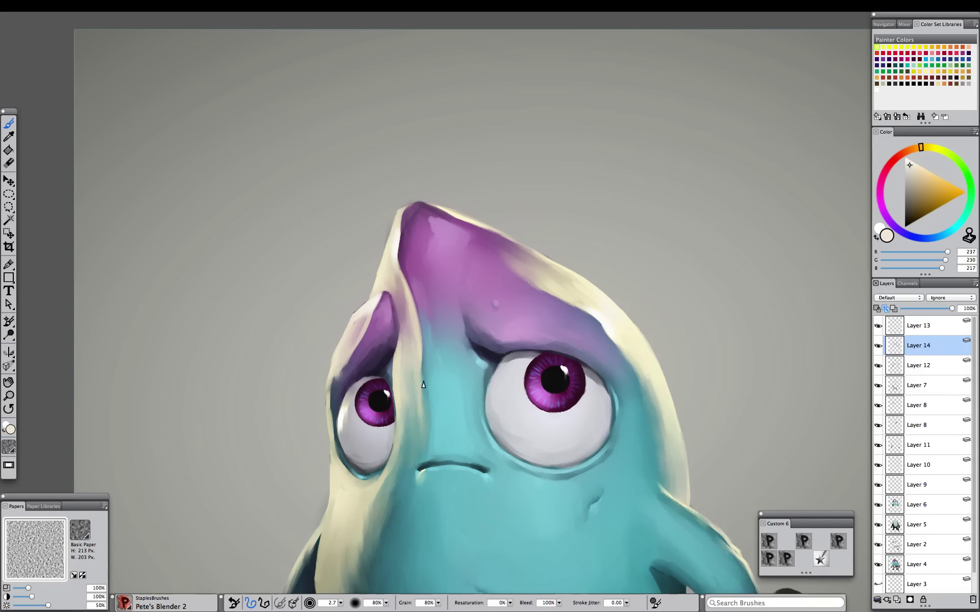
{"action": "key", "text": "F1"}
{"action": "left_click_drag", "start_coordinate": [417, 394], "coordinate": [429, 372]}
{"action": "left_click", "coordinate": [419, 388], "text": "alt"}
{"action": "key", "text": "super+minus"}
{"action": "key", "text": "super+minus"}
{"action": "key", "text": "super+minus"}
{"action": "key", "text": "super+plus"}
{"action": "key", "text": "super+plus"}
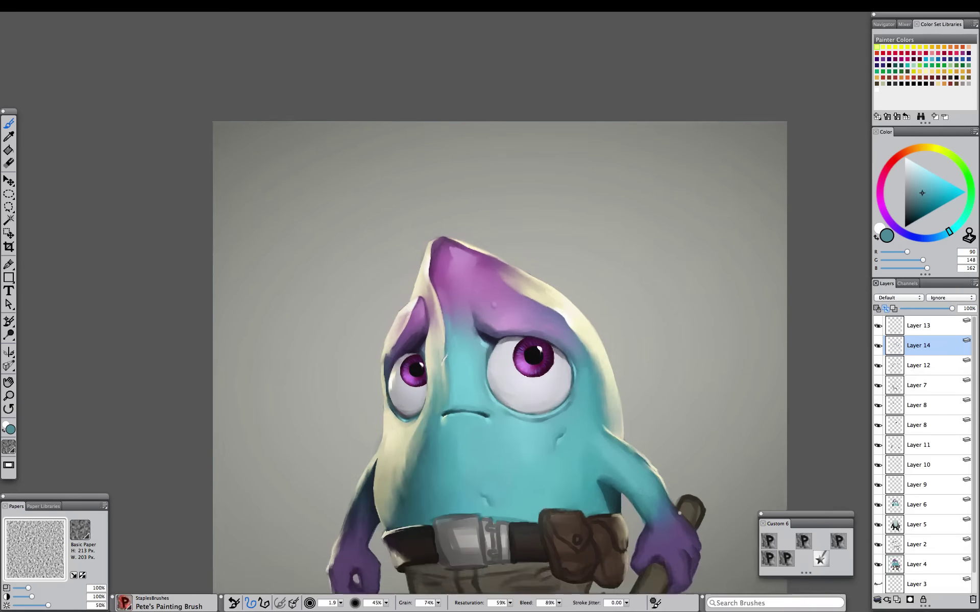
{"action": "left_click", "coordinate": [837, 542]}
{"action": "left_click_drag", "start_coordinate": [434, 379], "coordinate": [445, 338]}
Paint a dark teal (RGB 48, 85, 91) skin crease low on the far side of the body above the belt, at brush size 4.0
{"action": "mouse_move", "coordinate": [394, 503]}
{"action": "left_mouse_down"}
{"action": "mouse_move", "coordinate": [445, 452]}
{"action": "mouse_move", "coordinate": [436, 489]}
{"action": "left_mouse_up"}
{"action": "left_click", "coordinate": [442, 471], "text": "alt"}
{"action": "left_click", "coordinate": [804, 541]}
{"action": "left_click", "coordinate": [436, 456], "text": "alt"}
{"action": "key", "text": "bracketright"}
{"action": "key", "text": "bracketright"}
{"action": "left_click", "coordinate": [443, 460], "text": "alt"}
{"action": "left_click", "coordinate": [435, 468], "text": "alt"}
{"action": "left_click", "coordinate": [441, 480], "text": "alt"}
{"action": "left_click", "coordinate": [437, 474], "text": "alt"}
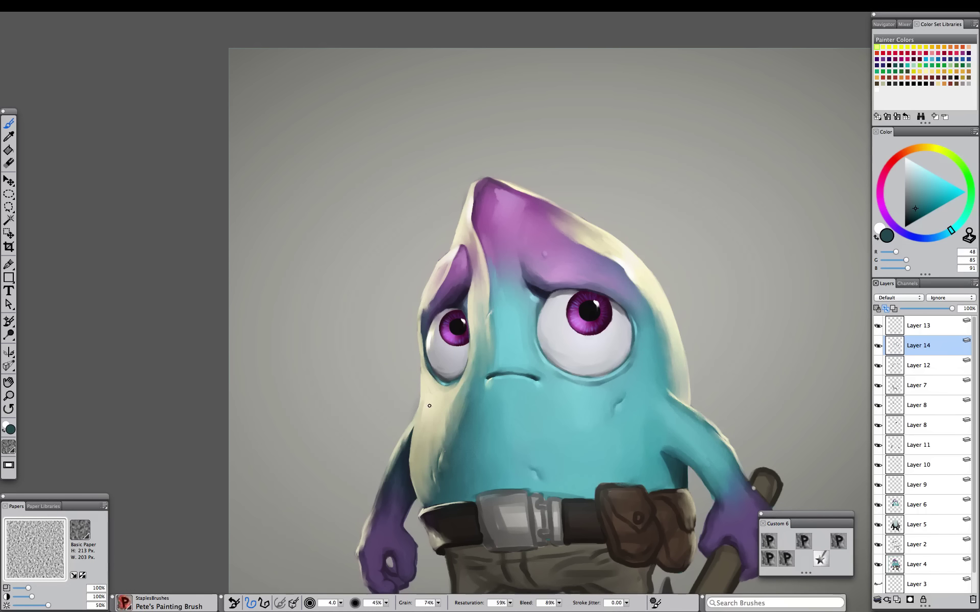
Add another small crease just above it within the cream rim light, using sampled grey-beige (RGB 173, 173, 149)
{"action": "left_click", "coordinate": [441, 427], "text": "alt"}
{"action": "left_click", "coordinate": [440, 434], "text": "alt"}
{"action": "left_click", "coordinate": [433, 451], "text": "alt"}
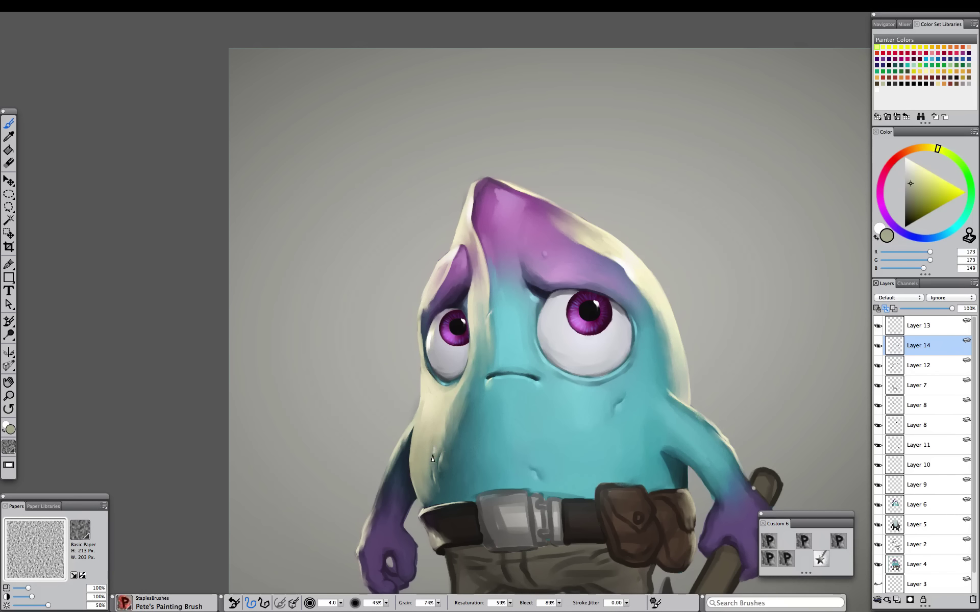
{"action": "left_click", "coordinate": [439, 458], "text": "alt"}
{"action": "left_click", "coordinate": [432, 450], "text": "alt"}
Paint a further crease where the lower rim light meets the teal body, using sampled light tones and dark teal (RGB 50, 96, 106)
{"action": "key", "text": "super+minus"}
{"action": "key", "text": "super+plus"}
{"action": "left_click", "coordinate": [453, 438], "text": "alt"}
{"action": "left_click_drag", "start_coordinate": [456, 435], "coordinate": [453, 452]}
{"action": "left_click", "coordinate": [455, 441], "text": "alt"}
{"action": "left_click", "coordinate": [455, 435], "text": "alt"}
{"action": "left_click", "coordinate": [451, 437], "text": "alt"}
{"action": "left_click", "coordinate": [455, 449], "text": "alt"}
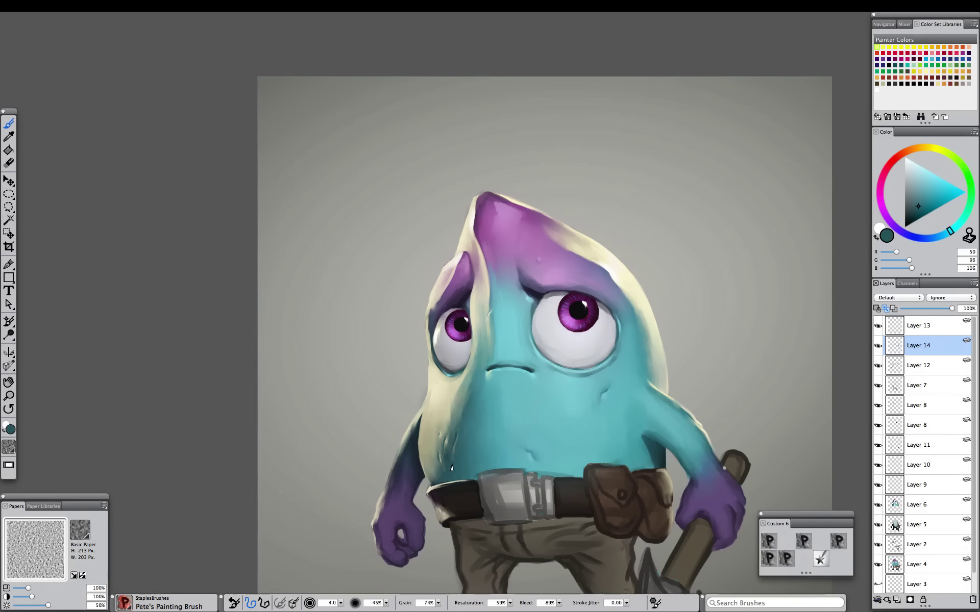
Paint a small crease in the rim light below the far eye with sampled grey-green (RGB 142, 161, 146) and cream (RGB 232, 223, 196)
{"action": "key", "text": "super+minus"}
{"action": "key", "text": "ctrl+plus"}
{"action": "left_click", "coordinate": [431, 416], "text": "alt"}
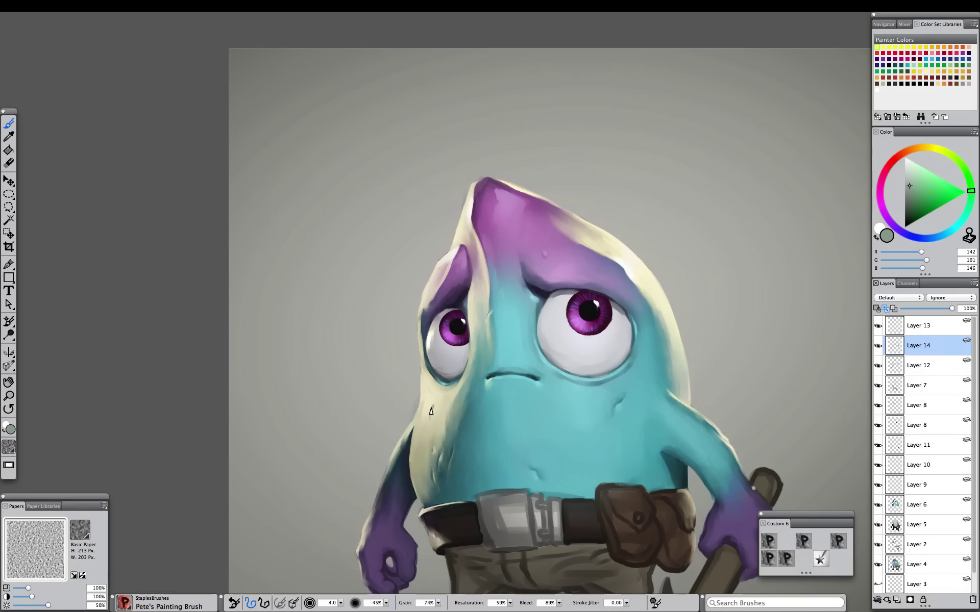
{"action": "left_click", "coordinate": [432, 408], "text": "alt"}
{"action": "left_click", "coordinate": [435, 409], "text": "alt"}
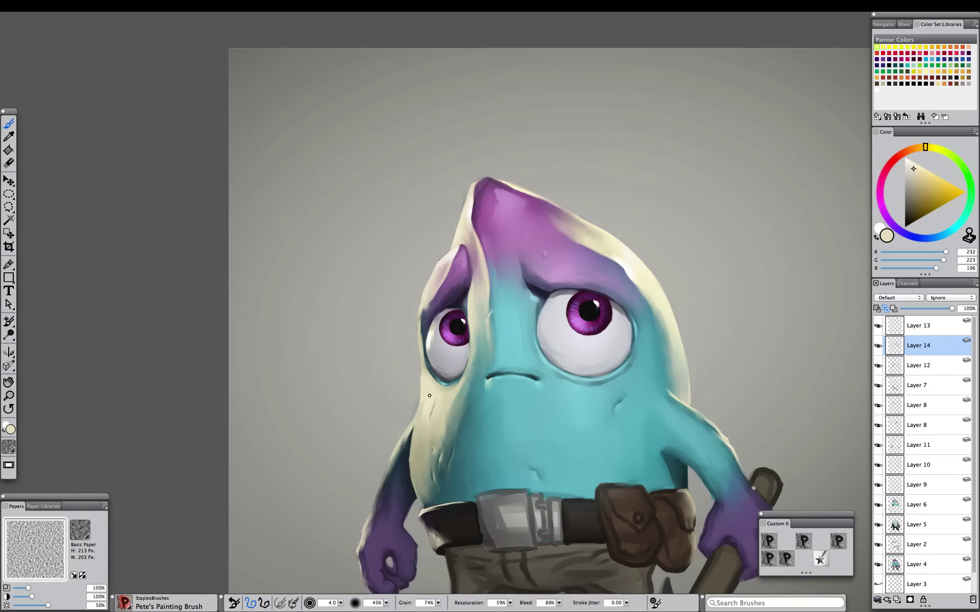
Touch up the rim light around the crease below the far eye with sampled beige (RGB 207, 200, 168)
{"action": "left_click", "coordinate": [429, 396], "text": "alt"}
{"action": "left_click", "coordinate": [432, 428], "text": "alt"}
{"action": "key", "text": "ctrl+minus"}
{"action": "key", "text": "ctrl+minus"}
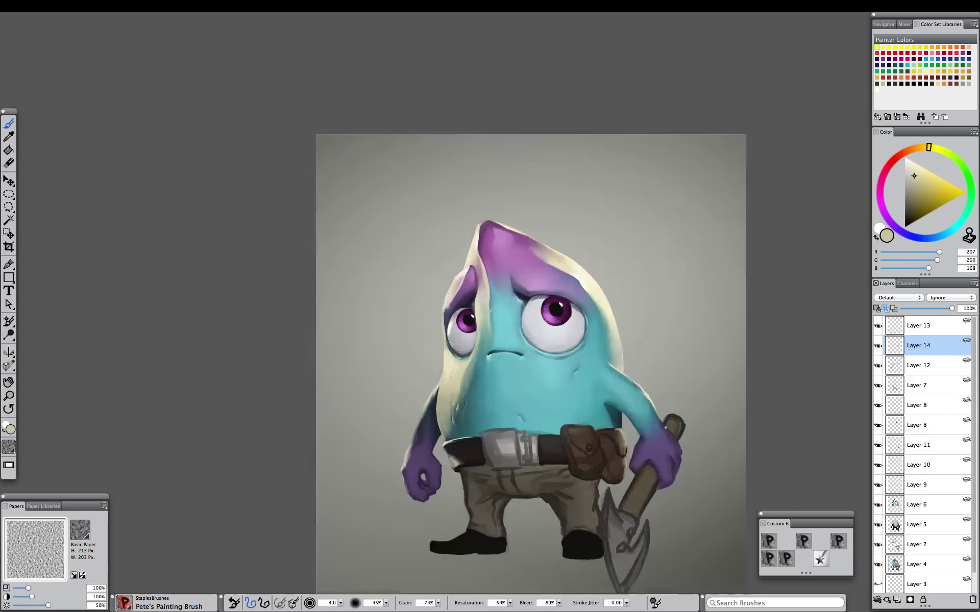
Paint a thin light cyan (RGB 176, 250, 255) highlight along the mouth at size 1.9 and soften it with sampled teal (RGB 106, 182, 193)
{"action": "key", "text": "ctrl+plus"}
{"action": "key", "text": "ctrl+plus"}
{"action": "key", "text": "ctrl+plus"}
{"action": "left_click_drag", "start_coordinate": [494, 470], "coordinate": [490, 461]}
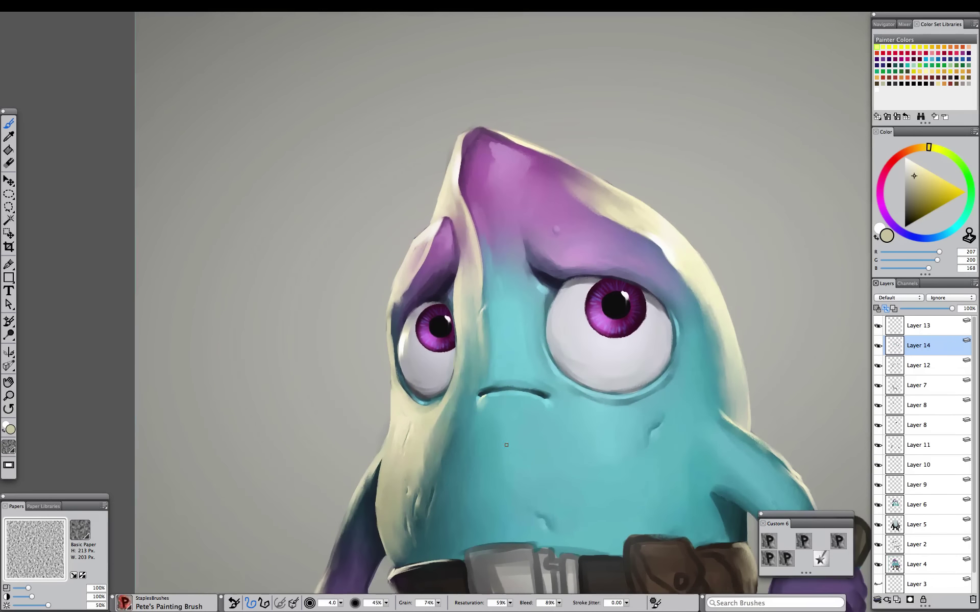
{"action": "left_click", "coordinate": [804, 541]}
{"action": "left_click", "coordinate": [536, 396], "text": "alt"}
{"action": "left_click_drag", "start_coordinate": [920, 174], "coordinate": [924, 169]}
{"action": "left_click", "coordinate": [954, 228]}
{"action": "left_click", "coordinate": [923, 168]}
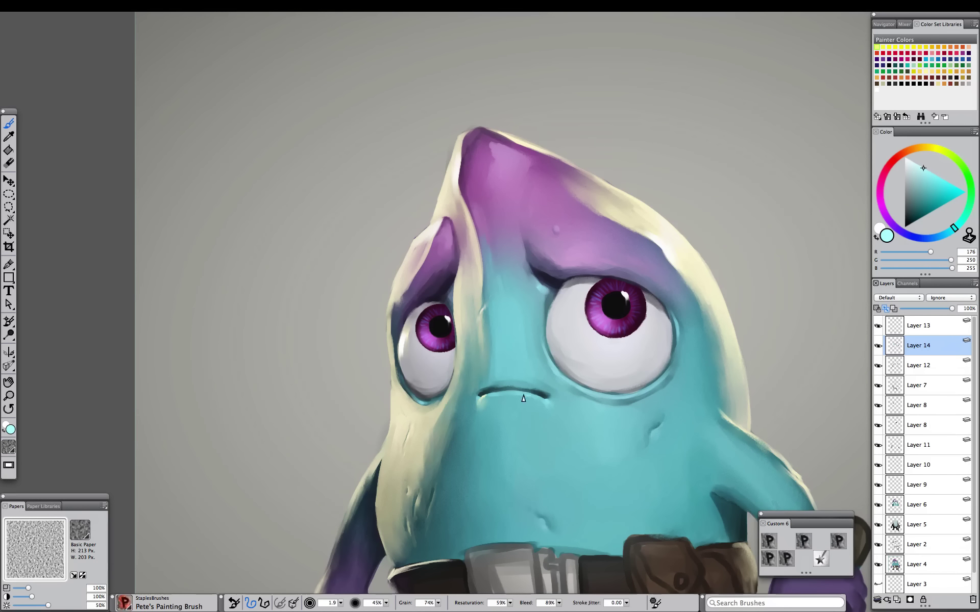
{"action": "left_click_drag", "start_coordinate": [520, 389], "coordinate": [530, 390]}
{"action": "left_click", "coordinate": [486, 405], "text": "alt"}
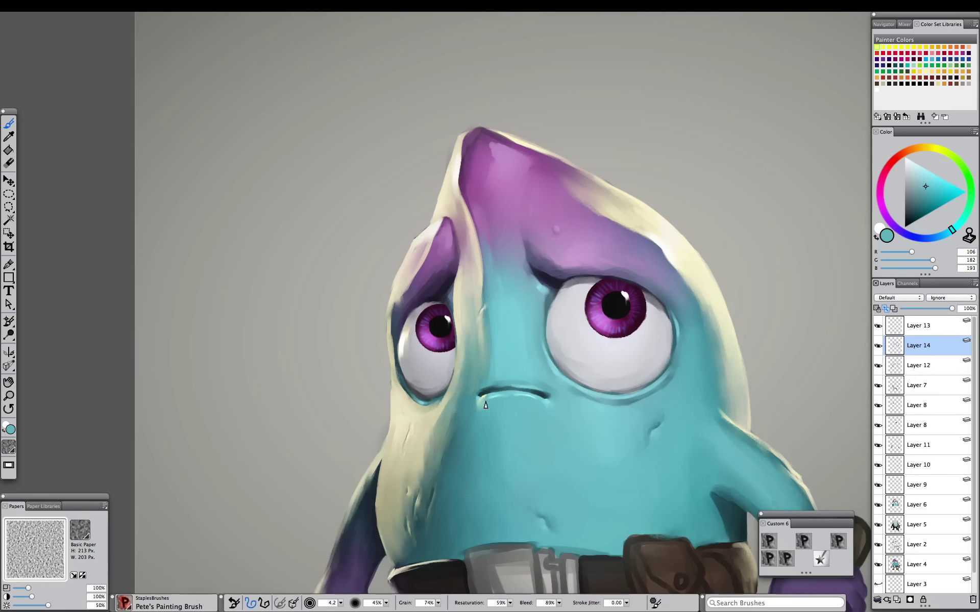
Add light cyan (RGB 182, 250, 255) highlights along the rim of the near eye at brush size 2.0
{"action": "left_click", "coordinate": [528, 390], "text": "alt"}
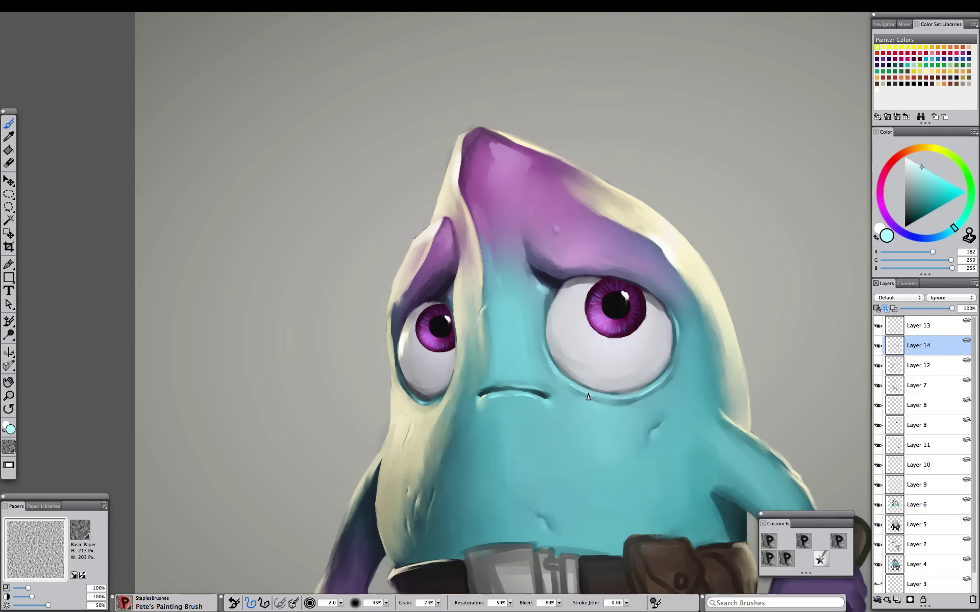
{"action": "left_click_drag", "start_coordinate": [673, 324], "coordinate": [679, 340]}
{"action": "key", "text": "super+minus"}
{"action": "key", "text": "super+minus"}
{"action": "key", "text": "super+plus"}
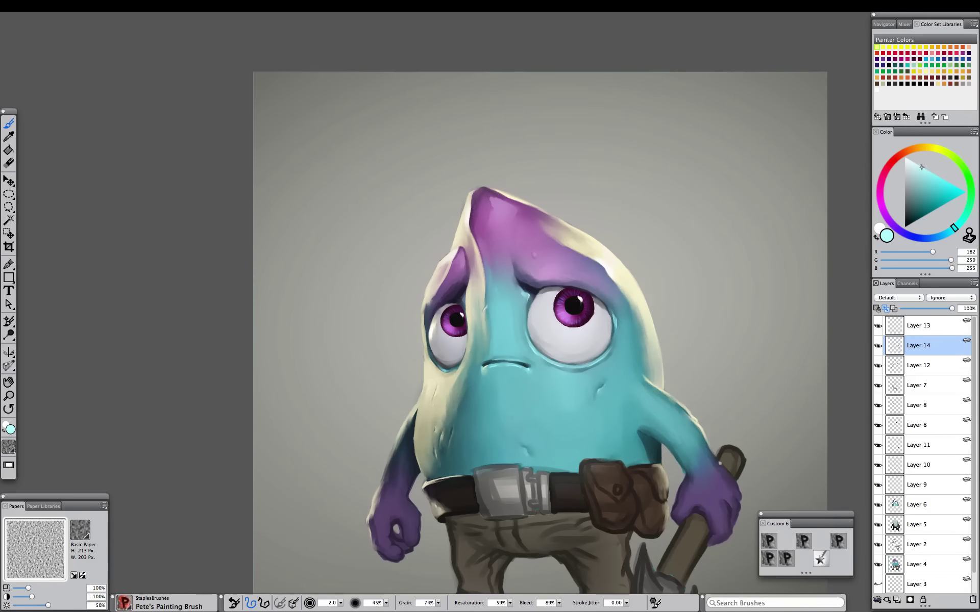
Highlight the far eye's lower rim with off-white (RGB 247, 246, 239) at size 2.0, using sampled beige (RGB 212, 207, 174) around it
{"action": "key", "text": "super+plus"}
{"action": "left_click_drag", "start_coordinate": [359, 341], "coordinate": [437, 377]}
{"action": "left_click", "coordinate": [441, 338], "text": "alt"}
{"action": "left_click", "coordinate": [452, 292], "text": "alt"}
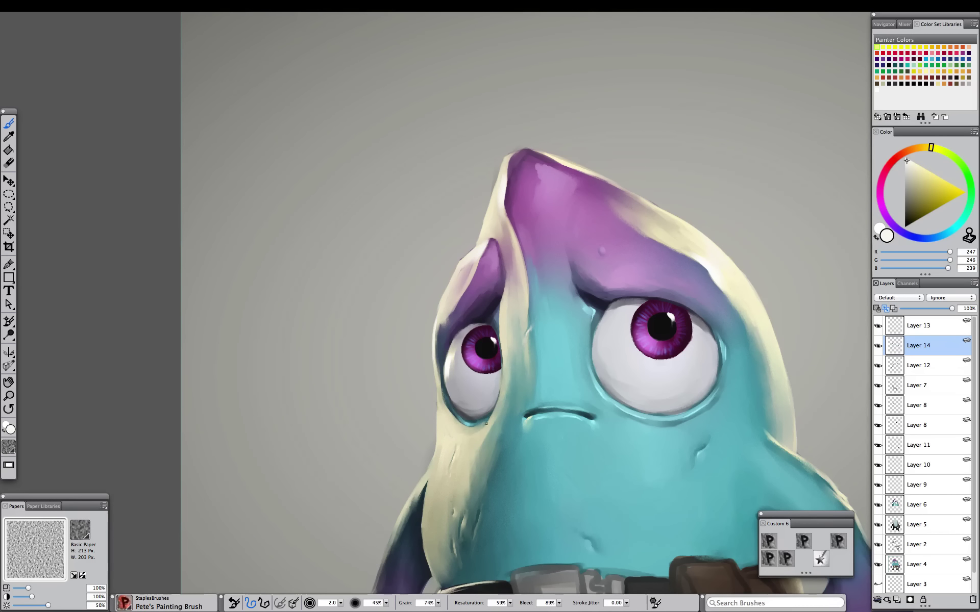
{"action": "left_click_drag", "start_coordinate": [487, 428], "coordinate": [488, 429]}
{"action": "left_click_drag", "start_coordinate": [495, 412], "coordinate": [486, 429]}
{"action": "left_click", "coordinate": [477, 443], "text": "alt"}
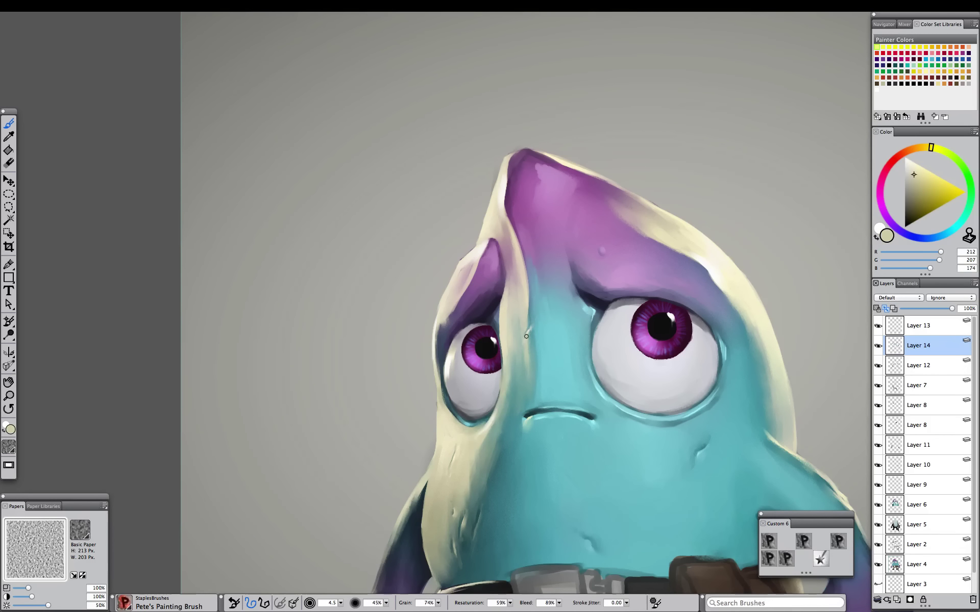
Paint a small crease on the brow above the near eye with grey-purple (RGB 127, 118, 154) and light pink-purple (RGB 204, 164, 209)
{"action": "key", "text": "super+minus"}
{"action": "key", "text": "super+minus"}
{"action": "key", "text": "super+minus"}
{"action": "key", "text": "super+plus"}
{"action": "key", "text": "super+plus"}
{"action": "key", "text": "super+plus"}
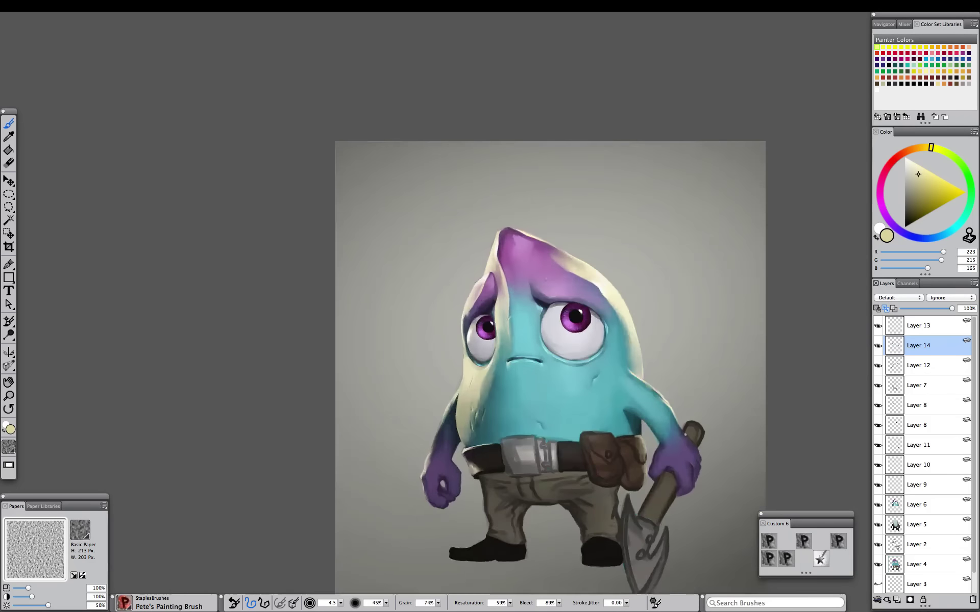
{"action": "left_click", "coordinate": [456, 327], "text": "alt"}
{"action": "left_click", "coordinate": [662, 286], "text": "alt"}
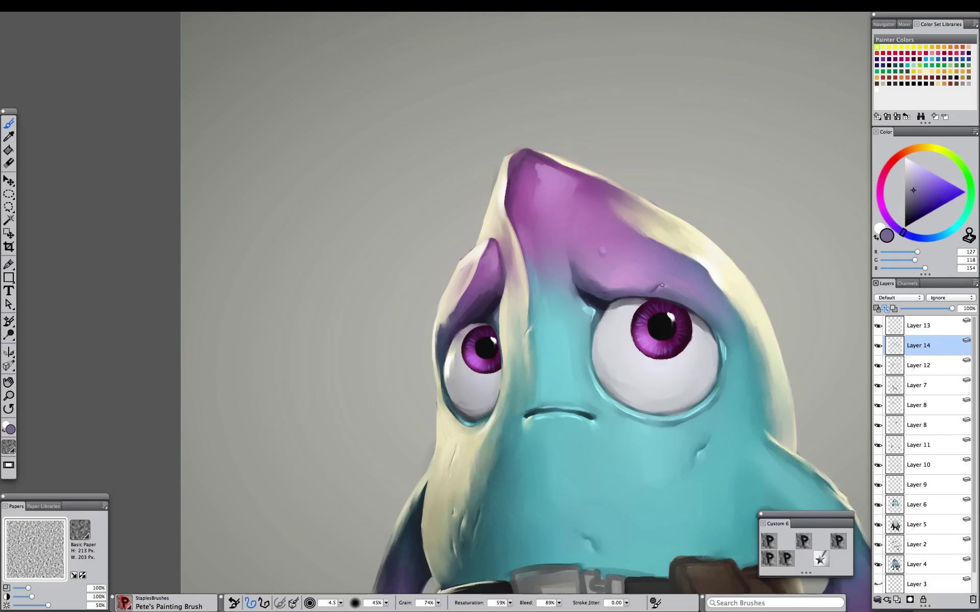
{"action": "left_click", "coordinate": [656, 284], "text": "alt"}
Refine the brow crease with sampled grey-purple (RGB 124, 115, 155) and light pink, and smooth it with Pete's Blender 2
{"action": "key", "text": "super+minus"}
{"action": "key", "text": "super+minus"}
{"action": "key", "text": "super+minus"}
{"action": "key", "text": "super+minus"}
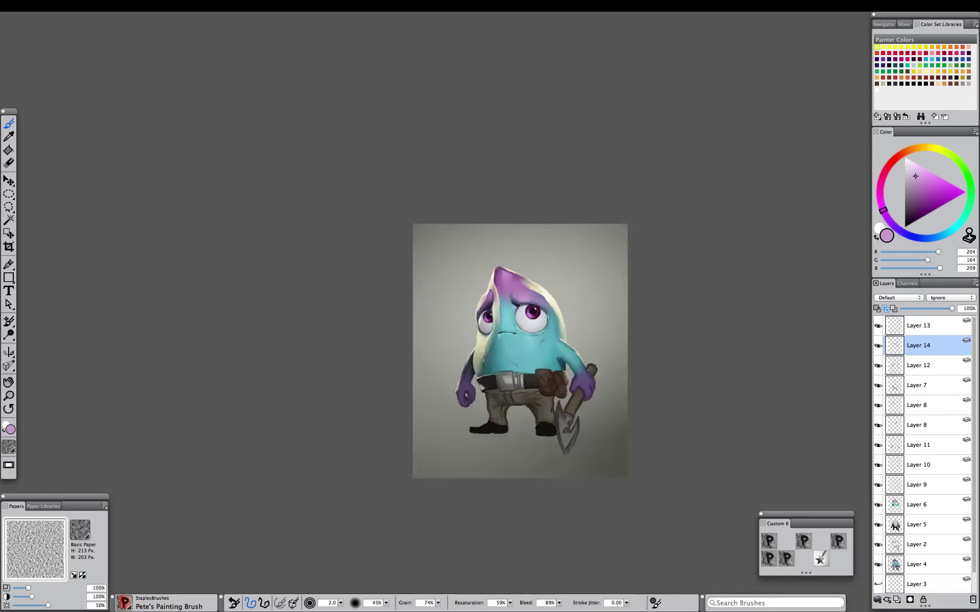
{"action": "key", "text": "super+plus"}
{"action": "key", "text": "super+plus"}
{"action": "key", "text": "super+plus"}
{"action": "key", "text": "super+plus"}
{"action": "key", "text": "super+plus"}
{"action": "left_click", "coordinate": [739, 283], "text": "alt"}
{"action": "left_click_drag", "start_coordinate": [745, 278], "coordinate": [737, 284]}
{"action": "left_click", "coordinate": [737, 281], "text": "alt"}
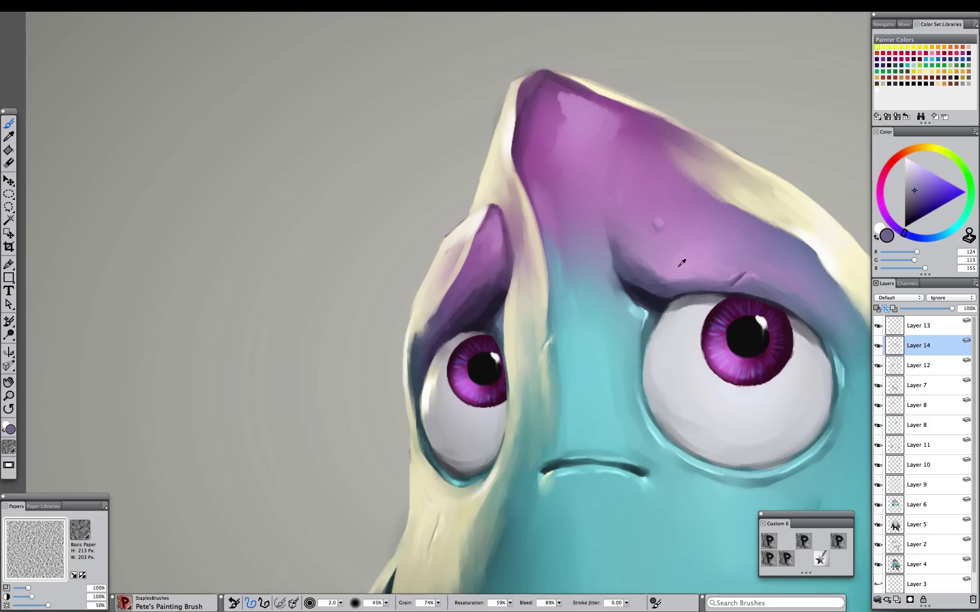
{"action": "left_click", "coordinate": [678, 267], "text": "alt"}
{"action": "left_click", "coordinate": [786, 559]}
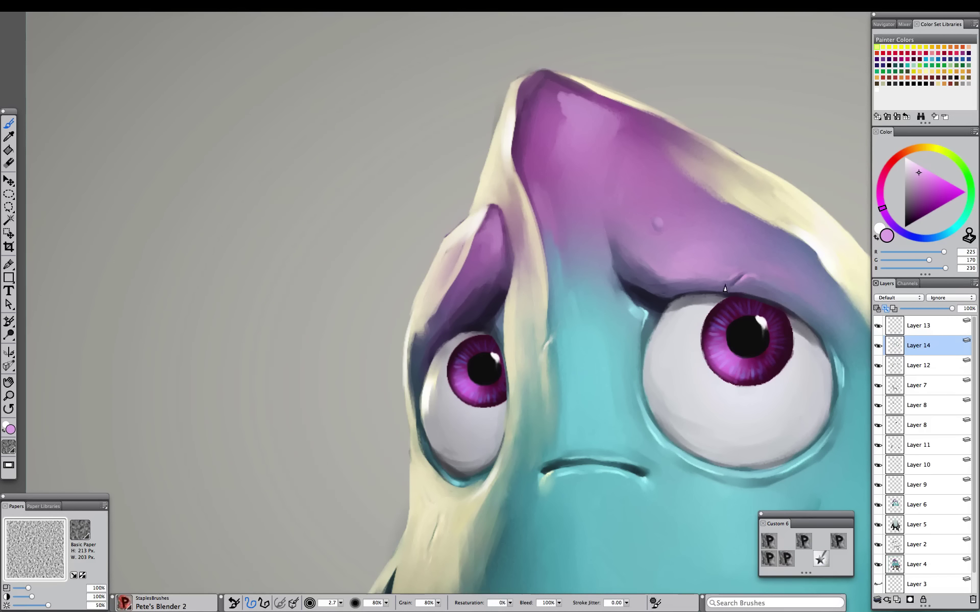
Touch up the near brow's edge beside the rim light with Pete's Painting Brush, using blue-grey (RGB 85, 94, 125) and dark purple (RGB 105, 73, 109)
{"action": "key", "text": "super+minus"}
{"action": "key", "text": "super+minus"}
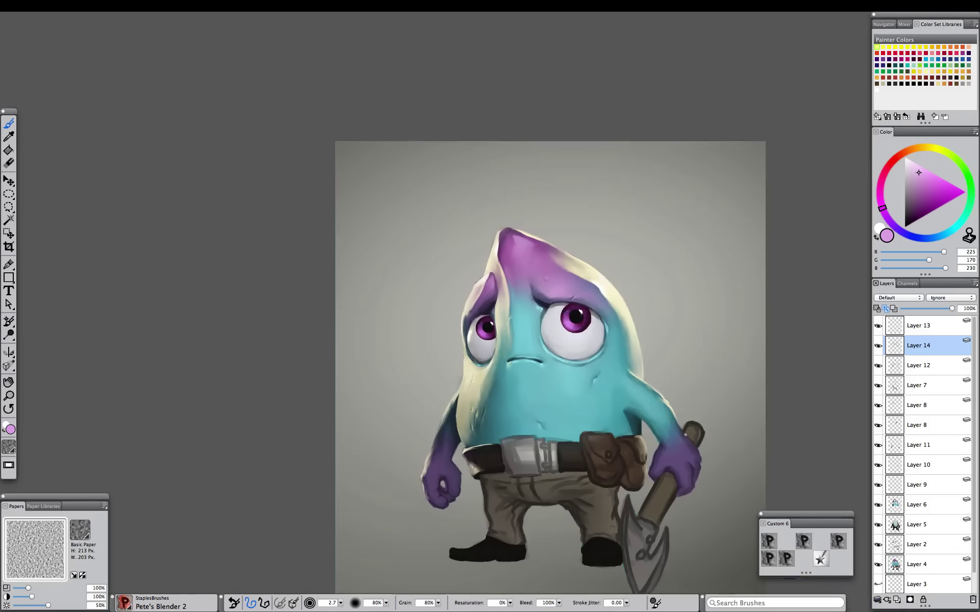
{"action": "key", "text": "super+plus"}
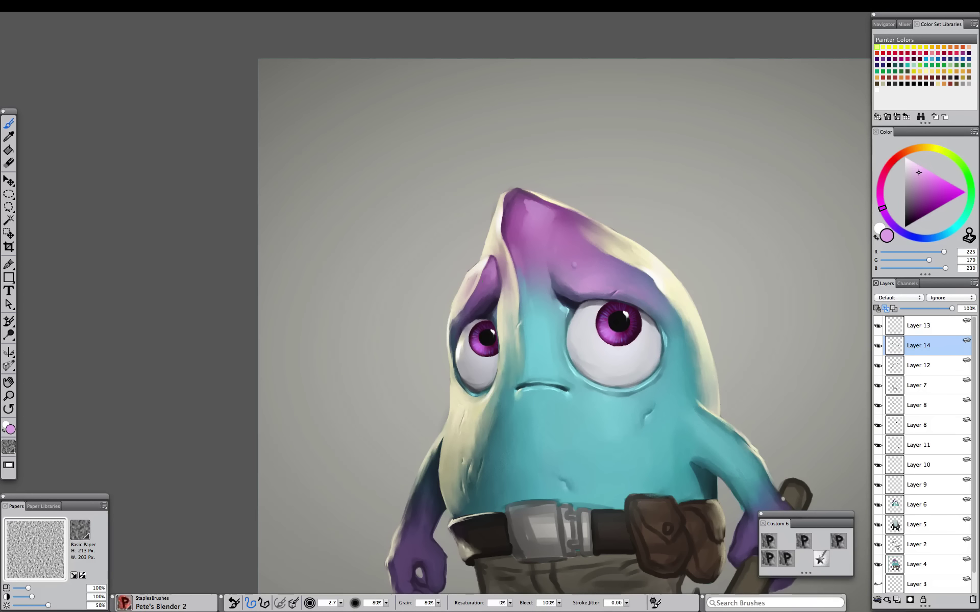
{"action": "left_click", "coordinate": [651, 281], "text": "alt"}
{"action": "left_click", "coordinate": [803, 542]}
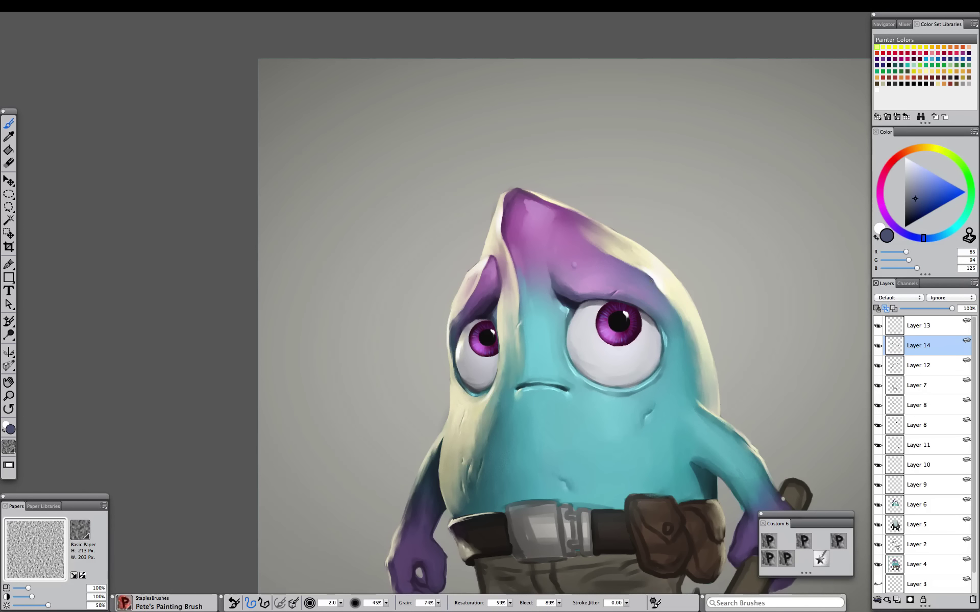
{"action": "left_click", "coordinate": [620, 261], "text": "alt"}
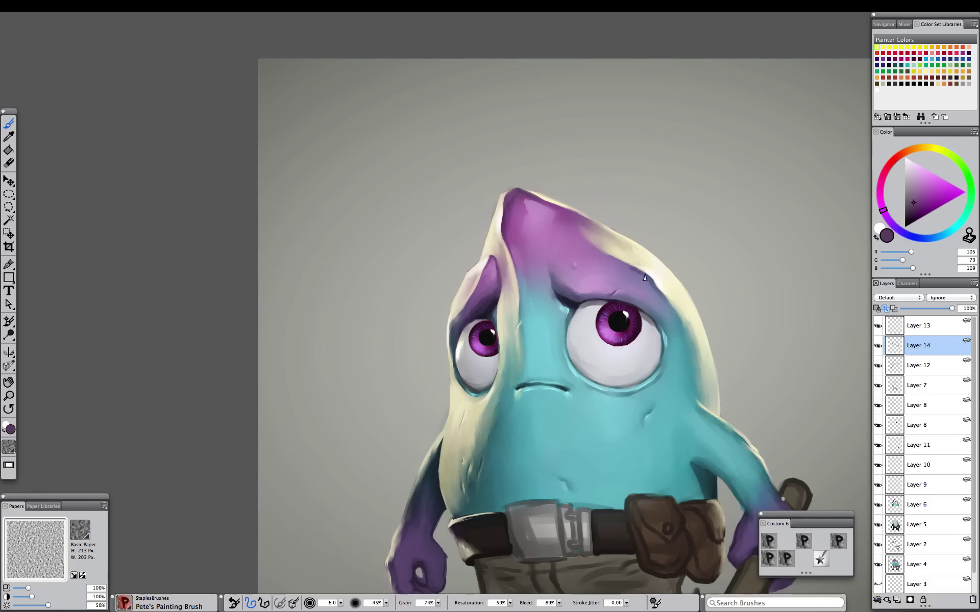
{"action": "key", "text": "ctrl+0"}
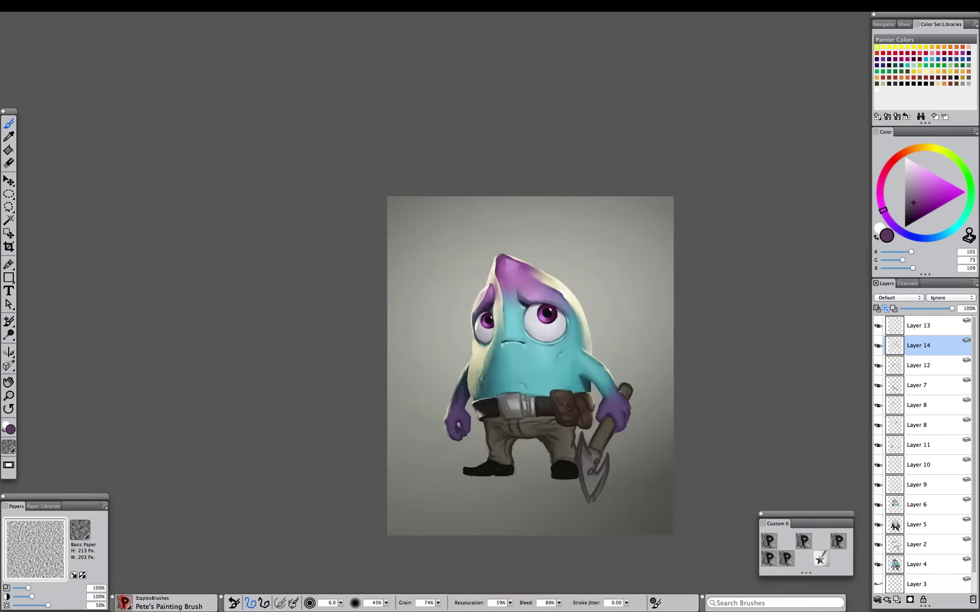
Rework the shadow beneath the near arm with sampled dark teal (RGB 20, 57, 64) and mid teal (RGB 64, 155, 172) at size 6.0
{"action": "key", "text": "ctrl+equal"}
{"action": "left_click", "coordinate": [622, 401], "text": "alt"}
{"action": "left_click", "coordinate": [630, 391], "text": "alt"}
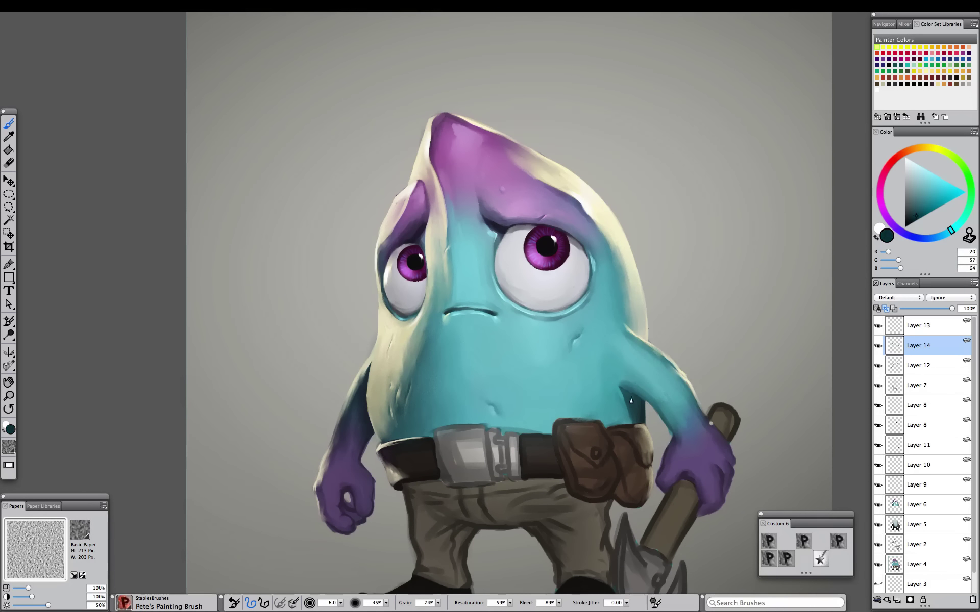
{"action": "left_click", "coordinate": [632, 404], "text": "alt"}
{"action": "left_click", "coordinate": [637, 402], "text": "alt"}
{"action": "left_click", "coordinate": [623, 390], "text": "alt"}
{"action": "left_click_drag", "start_coordinate": [621, 387], "coordinate": [629, 394]}
{"action": "left_click", "coordinate": [631, 390], "text": "alt"}
{"action": "left_click", "coordinate": [633, 386], "text": "alt"}
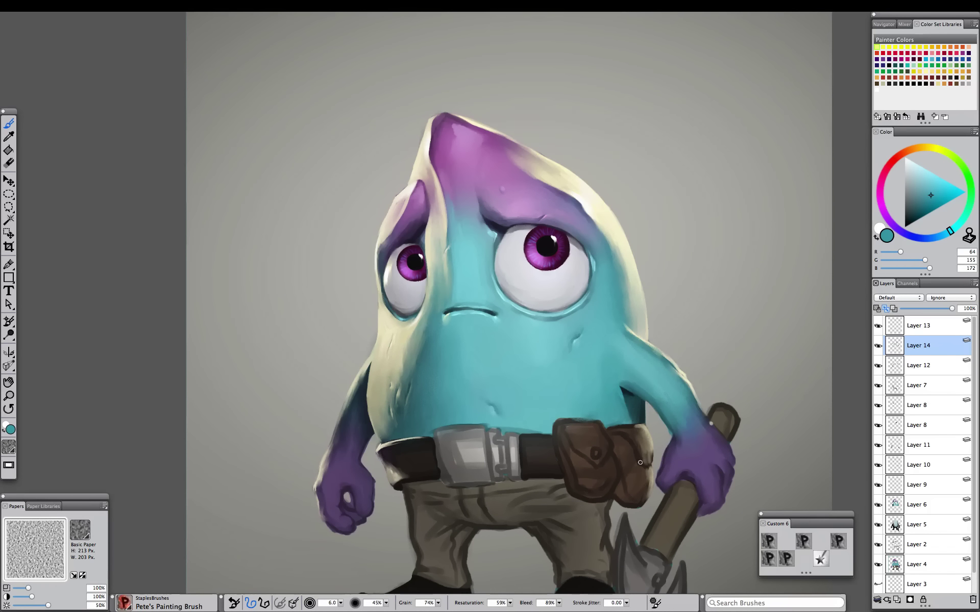
Choose Pete's Airbrush and lasso the lower body area beside the near arm's shadow
{"action": "key", "text": "super+minus"}
{"action": "key", "text": "super+minus"}
{"action": "key", "text": "super+minus"}
{"action": "key", "text": "super+minus"}
{"action": "key", "text": "super+equal"}
{"action": "key", "text": "super+equal"}
{"action": "key", "text": "super+equal"}
{"action": "key", "text": "super+equal"}
{"action": "left_click", "coordinate": [836, 543]}
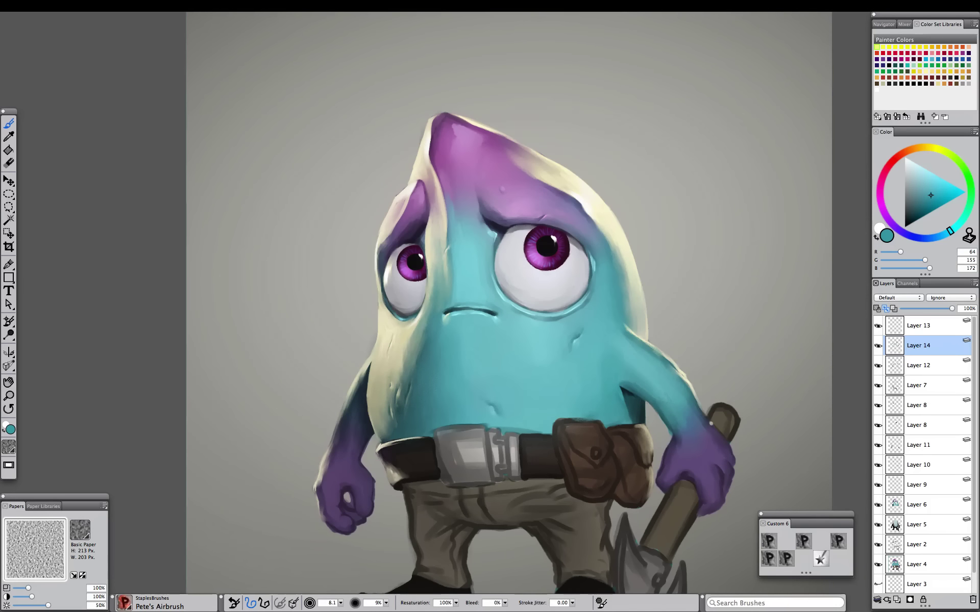
{"action": "key", "text": "l"}
{"action": "left_click_drag", "start_coordinate": [623, 427], "coordinate": [627, 412]}
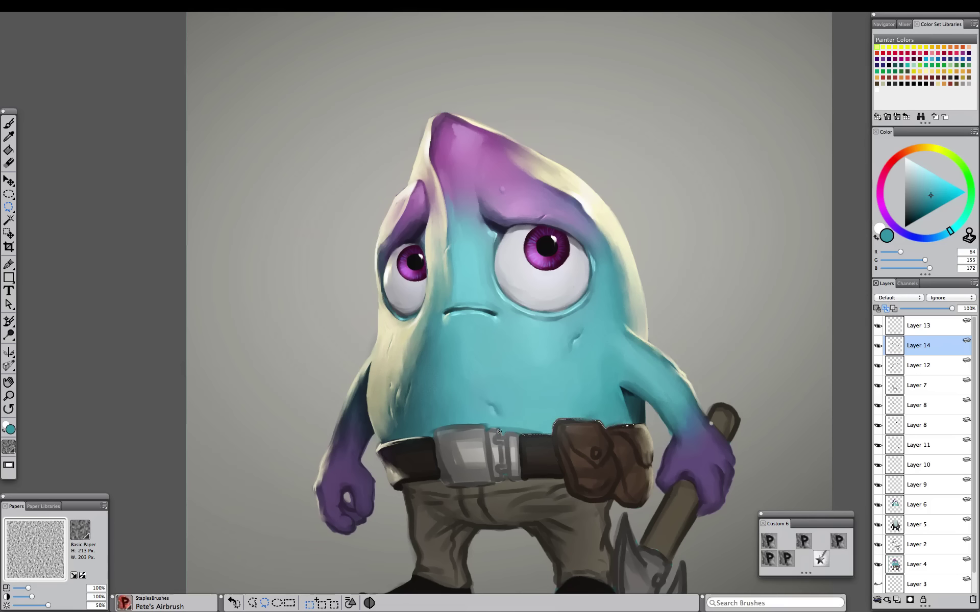
{"action": "mouse_move", "coordinate": [455, 377]}
{"action": "left_mouse_down"}
{"action": "mouse_move", "coordinate": [634, 423]}
{"action": "mouse_move", "coordinate": [539, 430]}
{"action": "mouse_move", "coordinate": [576, 410]}
{"action": "left_mouse_up"}
Shade the lassoed area with sampled dark teal (RGB 37, 82, 90), clear the selection, and blend the arm shadow at size 15.5
{"action": "key", "text": "b"}
{"action": "left_click", "coordinate": [634, 408], "text": "alt"}
{"action": "key", "text": "bracketright"}
{"action": "key", "text": "bracketright"}
{"action": "key", "text": "bracketright"}
{"action": "key", "text": "bracketright"}
{"action": "key", "text": "bracketright"}
{"action": "key", "text": "bracketright"}
{"action": "key", "text": "bracketright"}
{"action": "key", "text": "bracketright"}
{"action": "key", "text": "super+d"}
{"action": "left_click", "coordinate": [804, 541]}
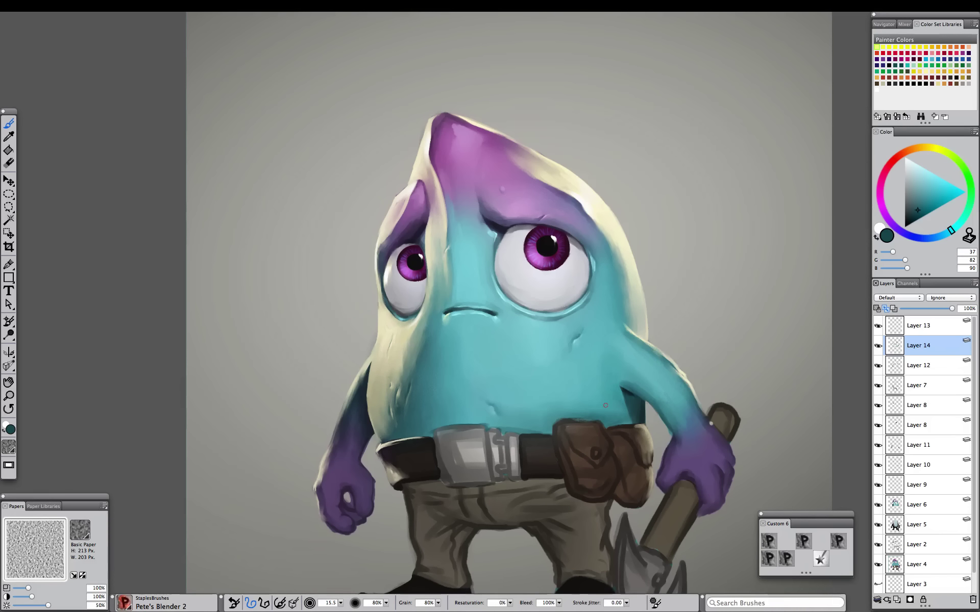
{"action": "left_click", "coordinate": [612, 370], "text": "alt"}
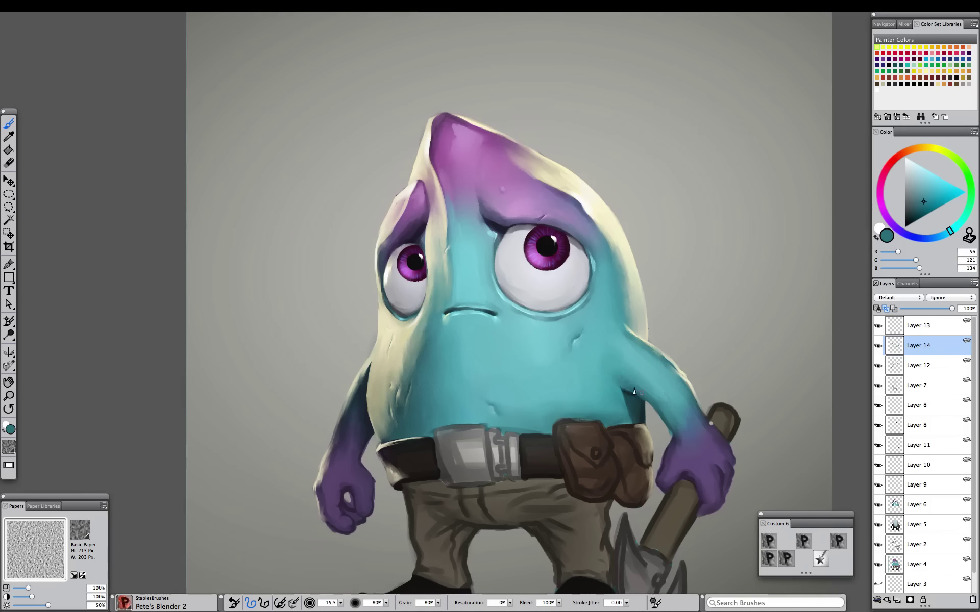
Flip the canvas horizontally to check the character in mirror view
{"action": "key", "text": "ctrl+0"}
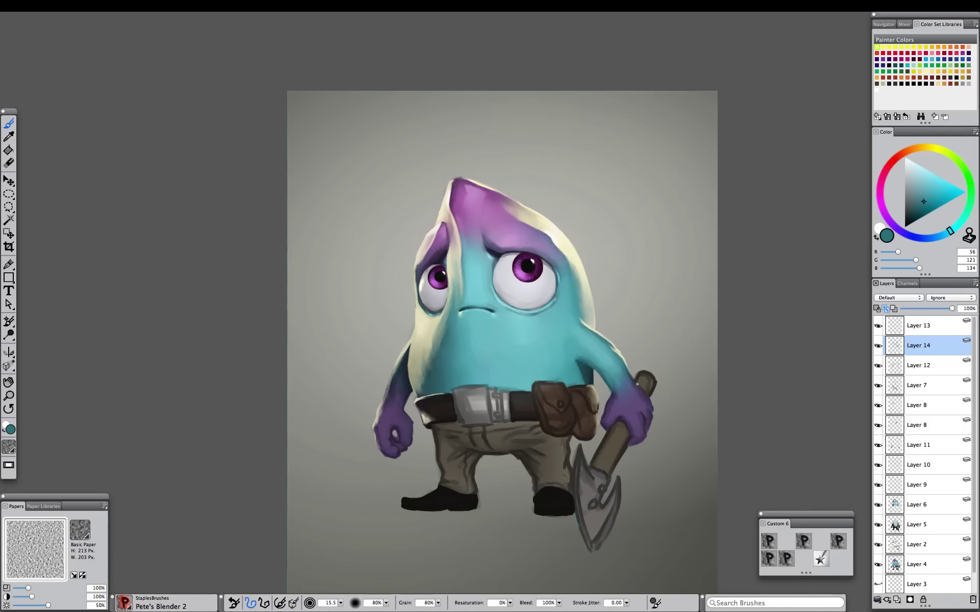
{"action": "key", "text": "super+minus"}
{"action": "key", "text": "super+minus"}
{"action": "key", "text": "super+equal"}
{"action": "key", "text": "super+equal"}
{"action": "key", "text": "super+equal"}
{"action": "key", "text": "super+equal"}
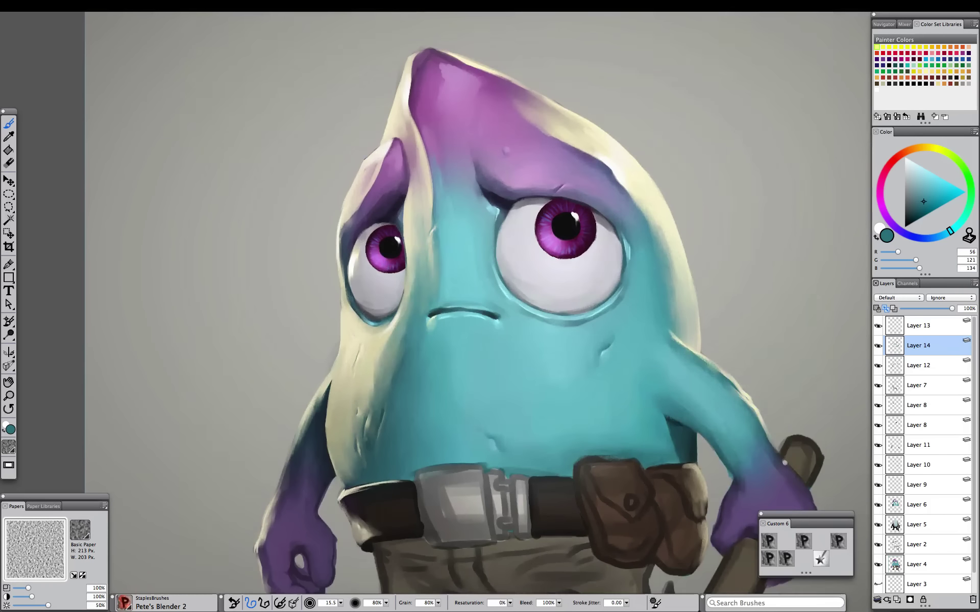
{"action": "left_click_drag", "start_coordinate": [417, 290], "coordinate": [419, 324]}
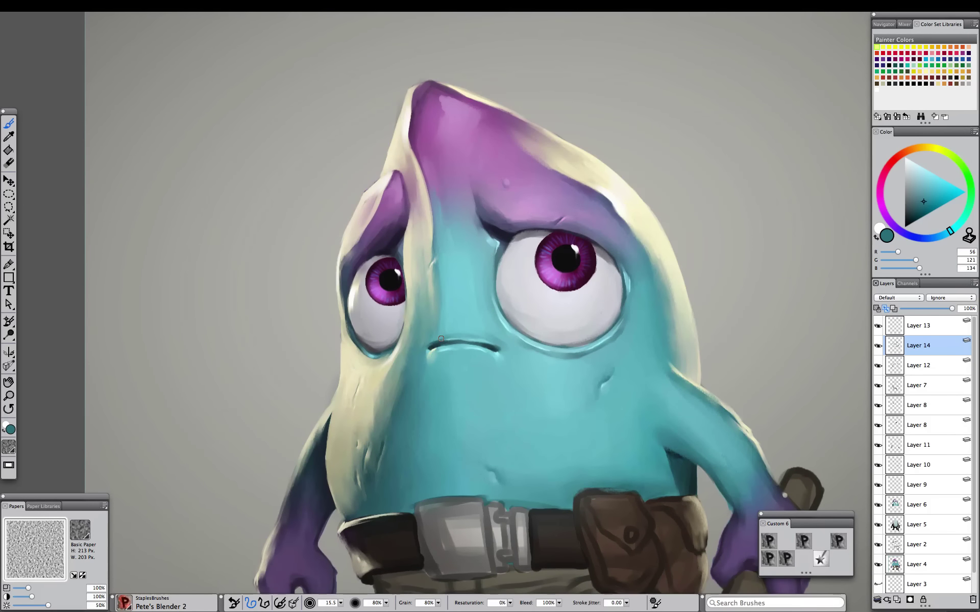
{"action": "key", "text": "super+minus"}
{"action": "key", "text": "super+minus"}
{"action": "key", "text": "F1"}
{"action": "key", "text": "super+equal"}
Refine the rim light above the near shoulder at brush size 4.0 with cream (RGB 250, 245, 224), grey-green (RGB 187, 197, 182) and muted teal (RGB 158, 181, 174)
{"action": "left_click", "coordinate": [396, 267], "text": "alt"}
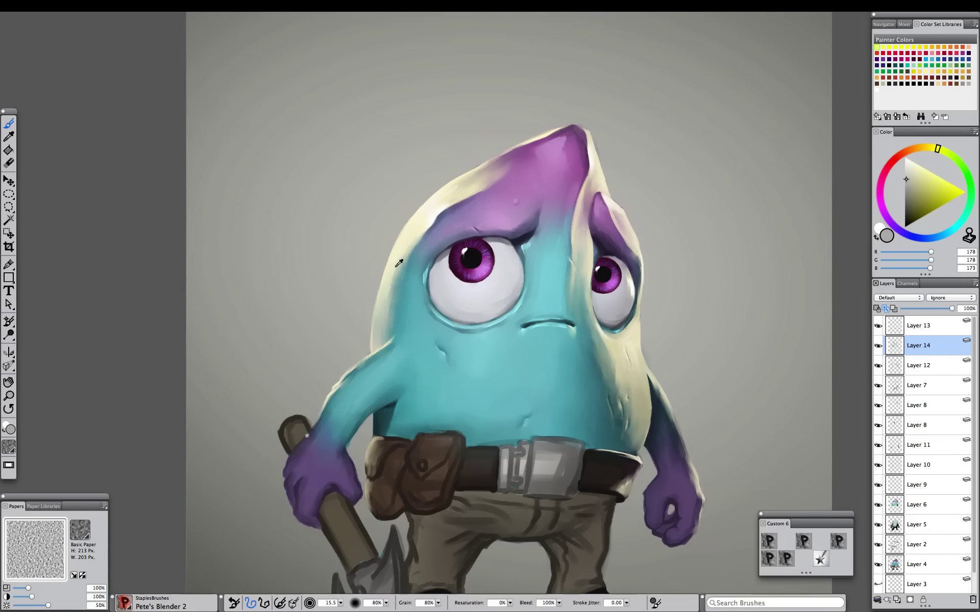
{"action": "left_click", "coordinate": [434, 215], "text": "alt"}
{"action": "key", "text": "F2"}
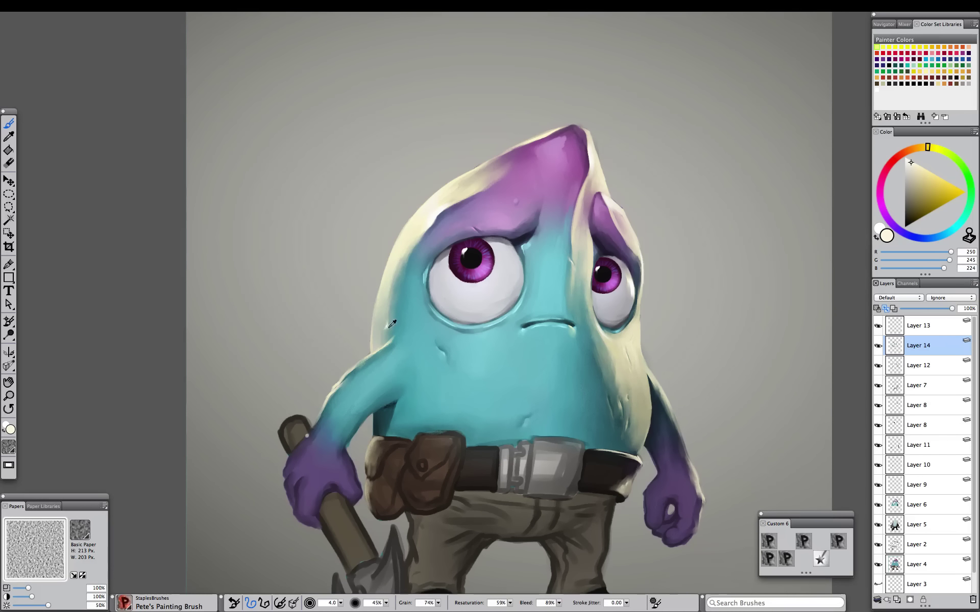
{"action": "left_click", "coordinate": [389, 328], "text": "alt"}
{"action": "left_click_drag", "start_coordinate": [388, 324], "coordinate": [385, 325]}
{"action": "left_click", "coordinate": [390, 324], "text": "alt"}
{"action": "left_click", "coordinate": [381, 334], "text": "alt"}
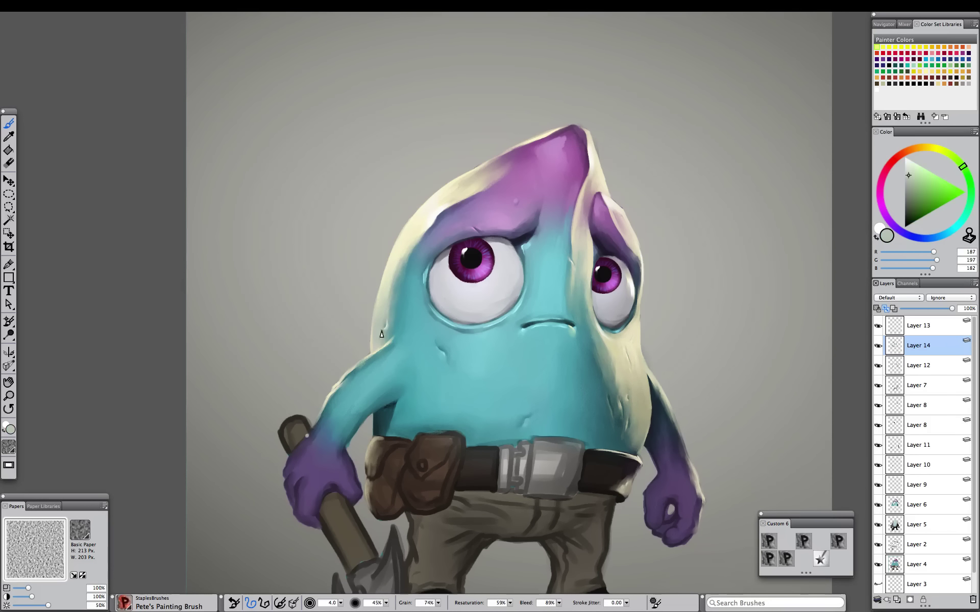
{"action": "left_click", "coordinate": [382, 337], "text": "alt"}
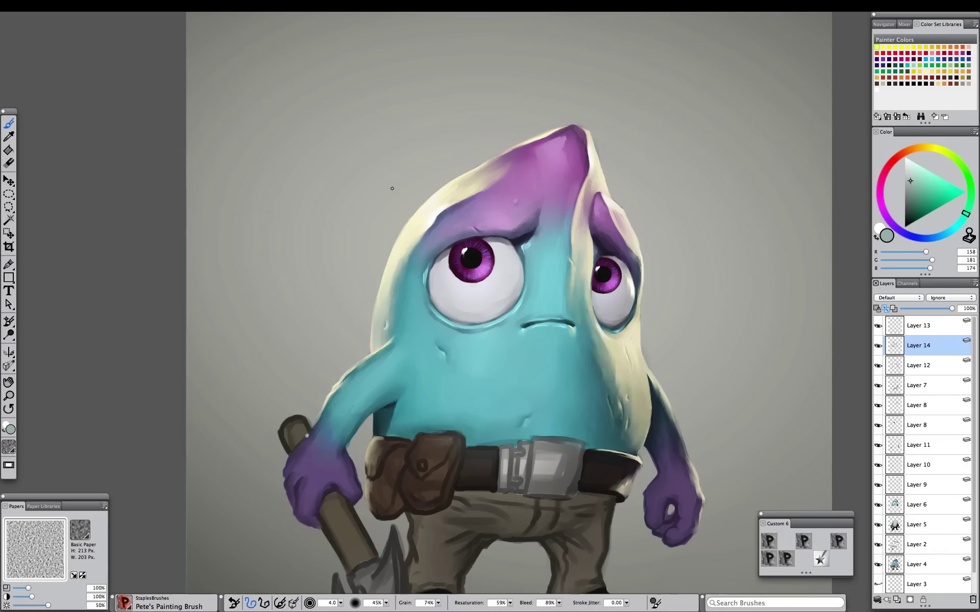
{"action": "left_click", "coordinate": [426, 288], "text": "alt"}
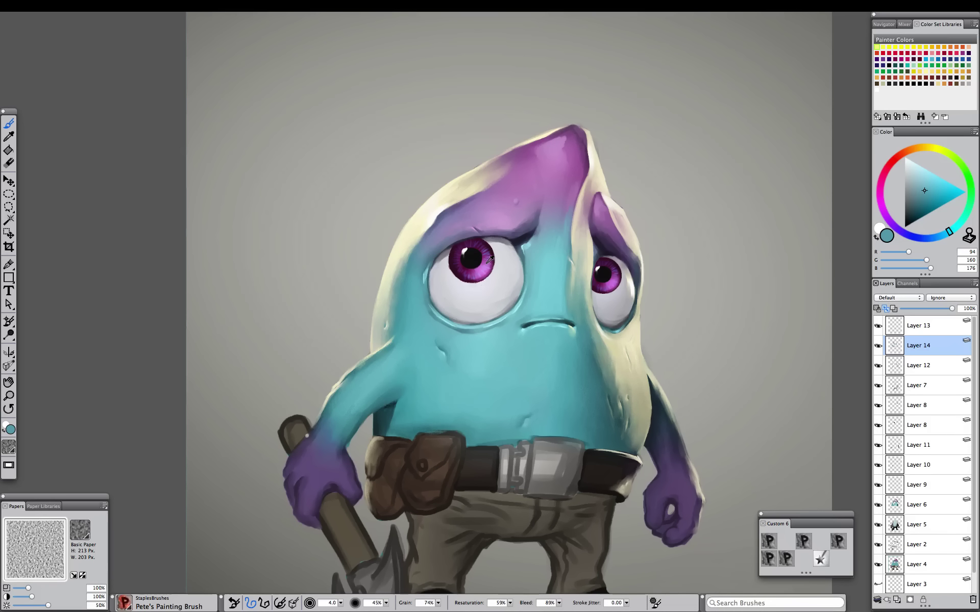
Examine the whole mirrored character from a distance and closer up
{"action": "key", "text": "super+minus"}
{"action": "key", "text": "super+minus"}
{"action": "key", "text": "super+minus"}
{"action": "key", "text": "super+minus"}
{"action": "key", "text": "super+equal"}
{"action": "key", "text": "super+equal"}
{"action": "key", "text": "super+equal"}
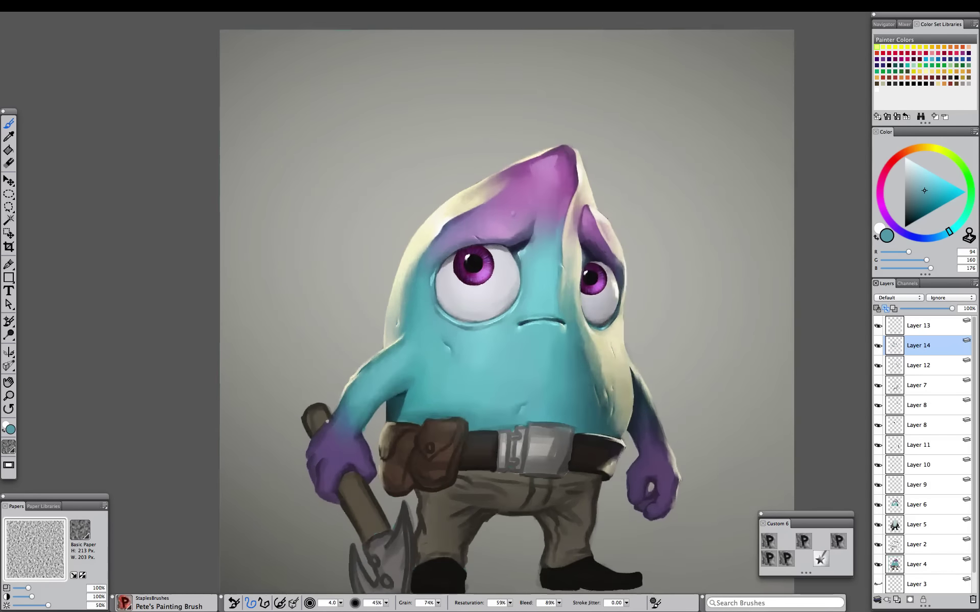
{"action": "key", "text": "super+minus"}
{"action": "key", "text": "super+minus"}
{"action": "key", "text": "super+minus"}
{"action": "key", "text": "super+equal"}
{"action": "key", "text": "super+equal"}
{"action": "key", "text": "super+equal"}
Paint wood detail on the axe handle's end above the hand at brush size 6.0 with browns (RGB 100, 93, 78; 49, 46, 38; 157, 142, 113)
{"action": "mouse_move", "coordinate": [282, 435]}
{"action": "left_mouse_down"}
{"action": "mouse_move", "coordinate": [433, 409]}
{"action": "mouse_move", "coordinate": [469, 382]}
{"action": "mouse_move", "coordinate": [463, 400]}
{"action": "mouse_move", "coordinate": [453, 382]}
{"action": "mouse_move", "coordinate": [469, 378]}
{"action": "left_mouse_up"}
{"action": "left_click", "coordinate": [467, 397], "text": "alt"}
{"action": "key", "text": "bracketright"}
{"action": "key", "text": "bracketright"}
{"action": "left_click", "coordinate": [455, 394], "text": "alt"}
{"action": "left_click", "coordinate": [467, 397], "text": "alt"}
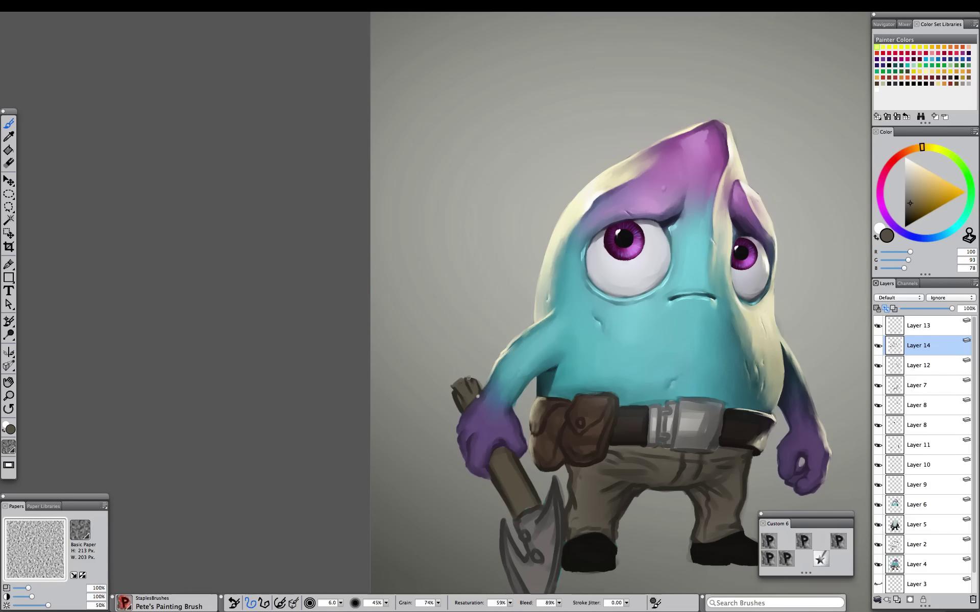
{"action": "left_click", "coordinate": [463, 404], "text": "alt"}
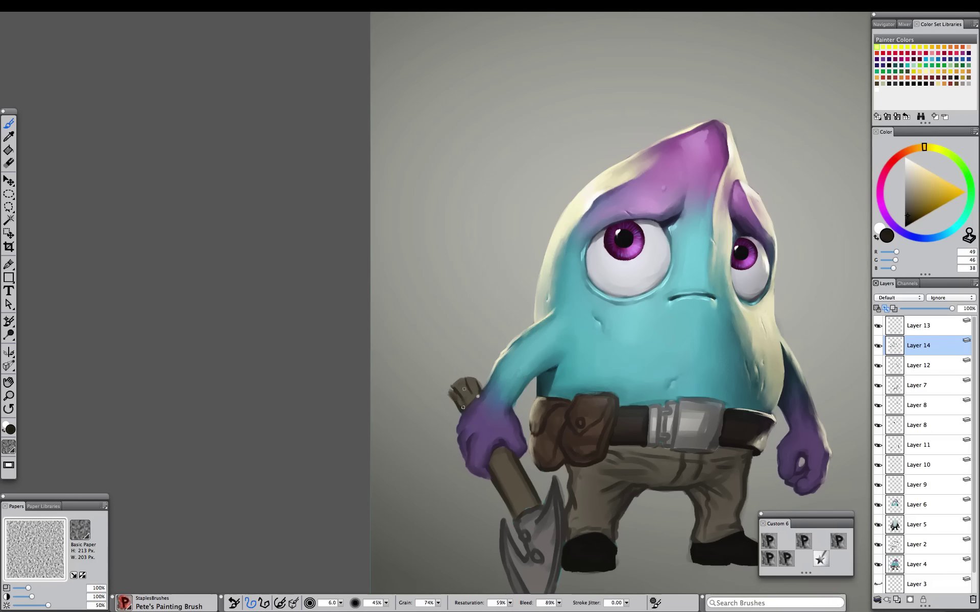
{"action": "left_click", "coordinate": [463, 407], "text": "alt"}
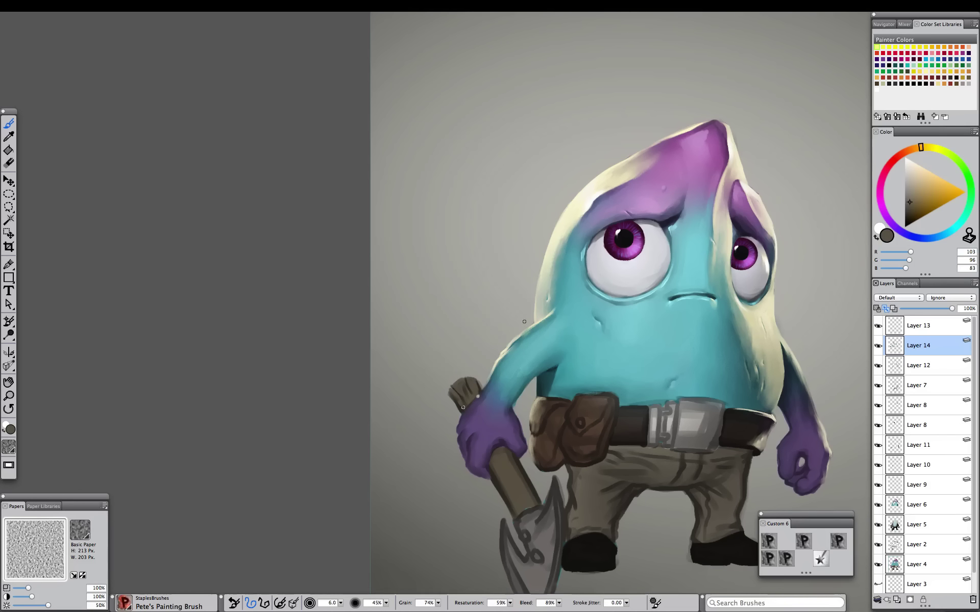
{"action": "left_click", "coordinate": [463, 404], "text": "alt"}
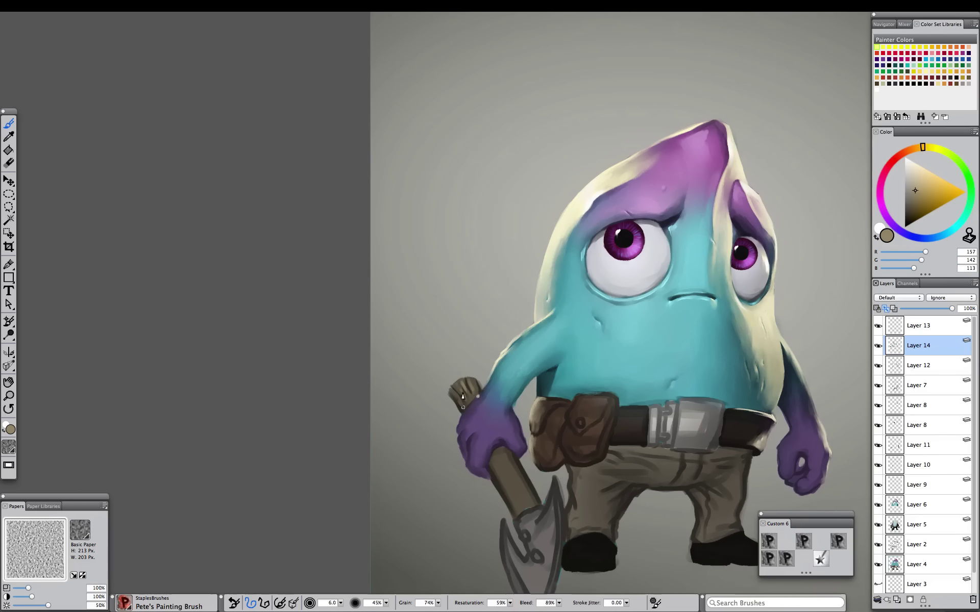
Refine the edge where the wrist meets the axe handle, sampling muted purple (RGB 91, 82, 114)
{"action": "left_click", "coordinate": [473, 408], "text": "alt"}
{"action": "left_click_drag", "start_coordinate": [478, 396], "coordinate": [476, 404]}
{"action": "left_click", "coordinate": [503, 359], "text": "alt"}
{"action": "left_click", "coordinate": [473, 409], "text": "alt"}
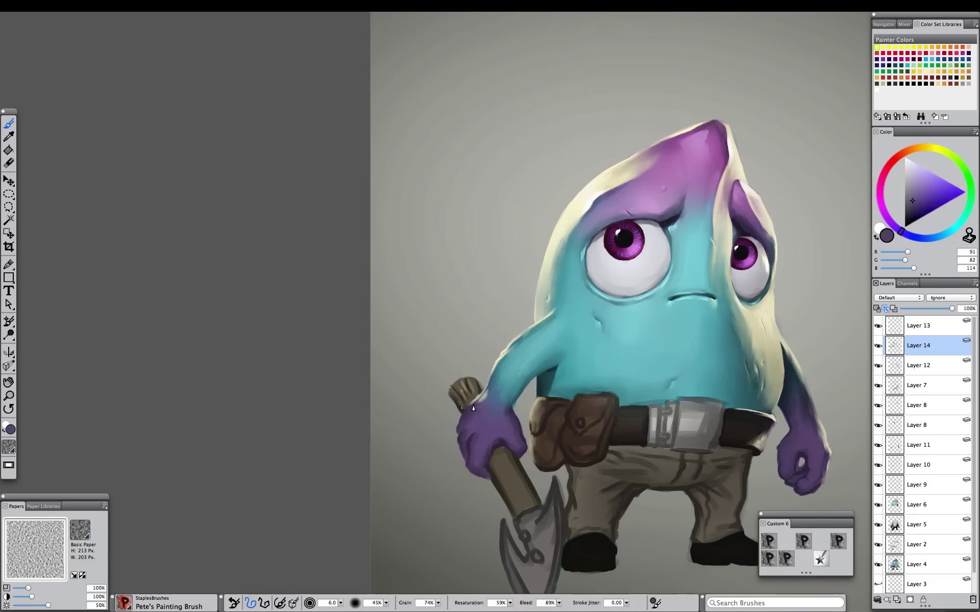
Highlight the tip of the axe handle with sampled cream (RGB 246, 241, 208) at brush size 5.4
{"action": "left_click", "coordinate": [465, 414], "text": "alt"}
{"action": "left_click", "coordinate": [460, 386], "text": "alt"}
{"action": "key", "text": "bracketleft"}
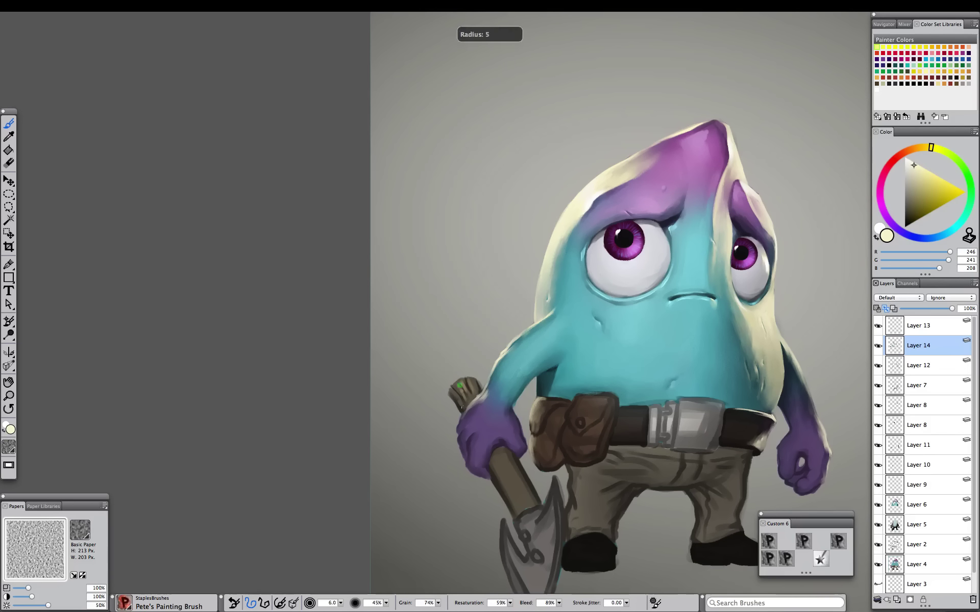
{"action": "key", "text": "super+equal"}
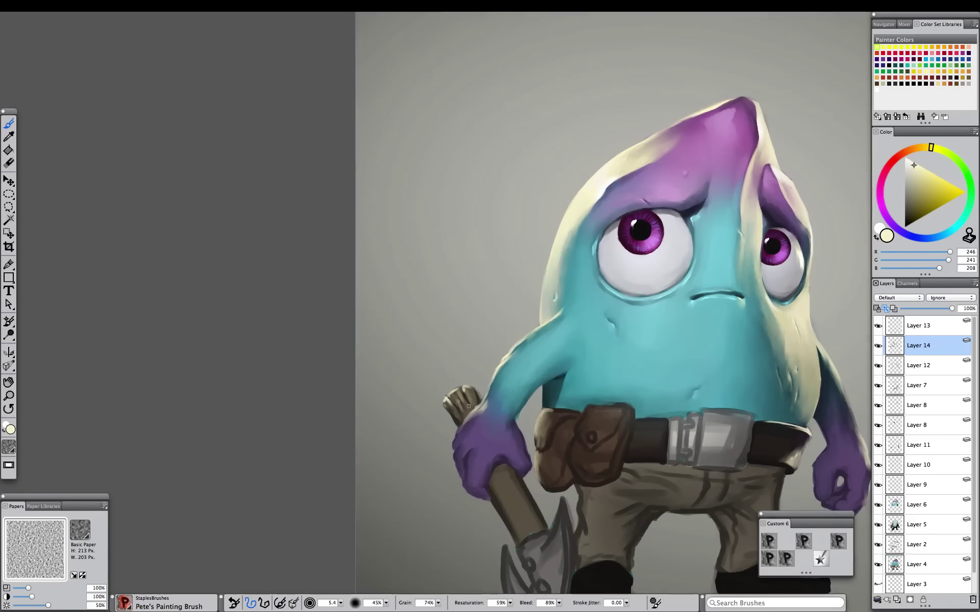
Draw wood grain on the axe handle above and below the hand with dark brown (RGB 48, 44, 36) and mid brown (RGB 87, 81, 66)
{"action": "left_click", "coordinate": [838, 542]}
{"action": "left_click", "coordinate": [460, 403], "text": "alt"}
{"action": "key", "text": "bracketleft"}
{"action": "left_click_drag", "start_coordinate": [454, 400], "coordinate": [463, 412]}
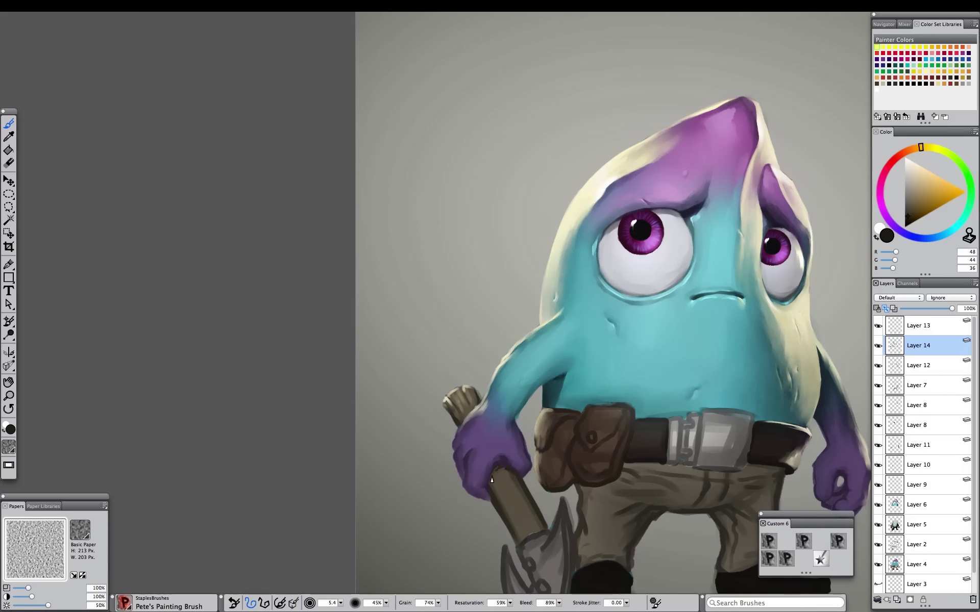
{"action": "left_click", "coordinate": [523, 510], "text": "alt"}
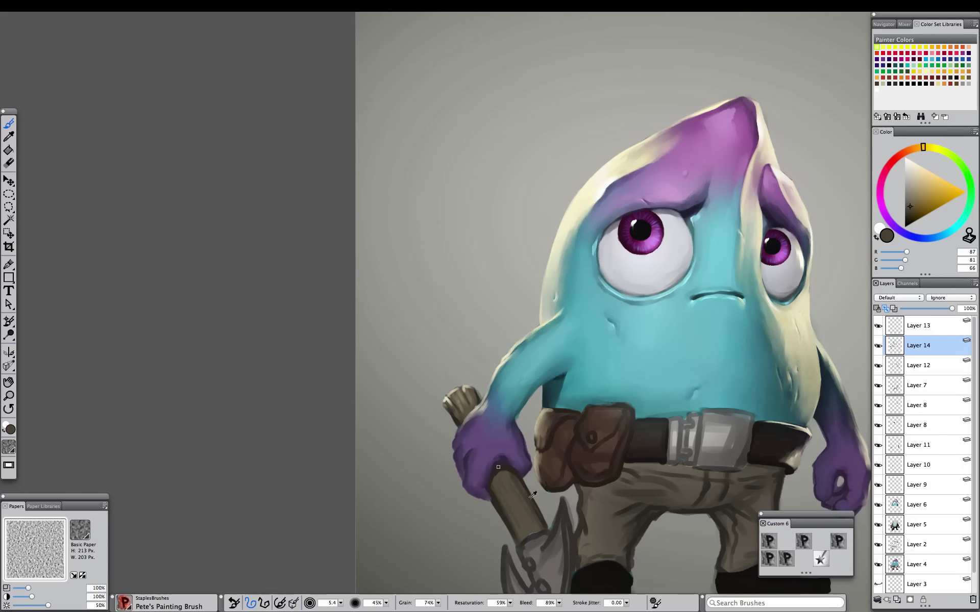
Paint wood-grain strokes along the weapon's handle below the gripping hand using sampled dark and light browns
{"action": "left_click", "coordinate": [523, 533], "text": "alt"}
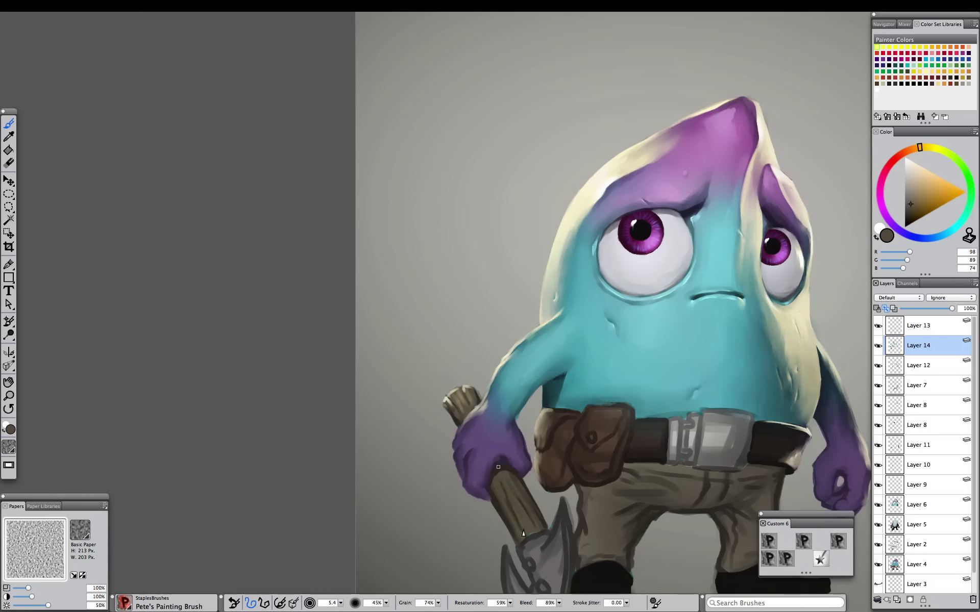
{"action": "left_click", "coordinate": [520, 487], "text": "alt"}
{"action": "left_click", "coordinate": [513, 523], "text": "alt"}
{"action": "left_click", "coordinate": [532, 515], "text": "alt"}
{"action": "left_click", "coordinate": [507, 488], "text": "alt"}
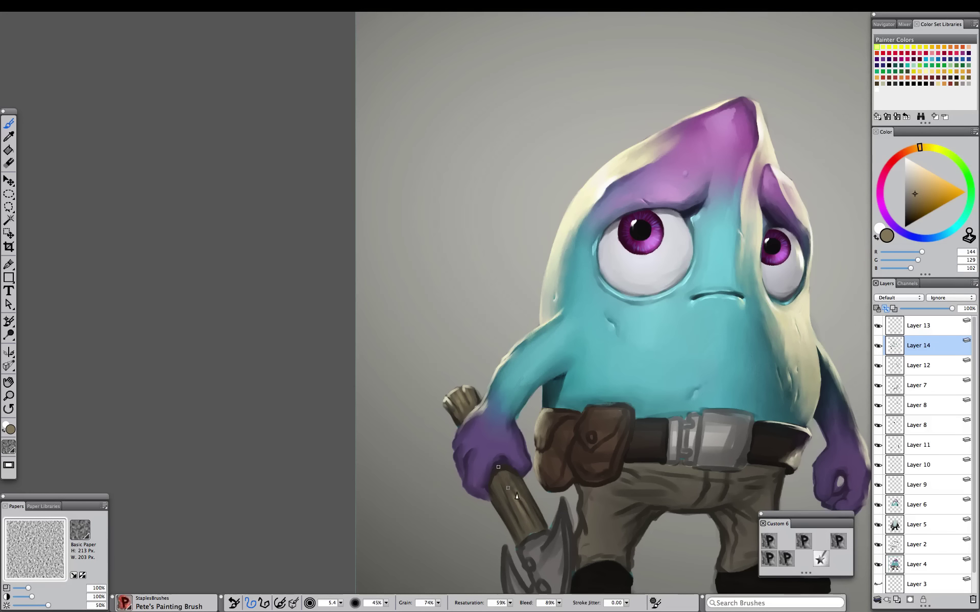
{"action": "mouse_move", "coordinate": [503, 474]}
{"action": "left_mouse_down"}
{"action": "mouse_move", "coordinate": [510, 484]}
{"action": "mouse_move", "coordinate": [500, 493]}
{"action": "mouse_move", "coordinate": [531, 534]}
{"action": "left_mouse_up"}
Redefine the belt buckle's hinge and plate edges in dark gray with Pete's Drawing Brush
{"action": "key", "text": "super+minus"}
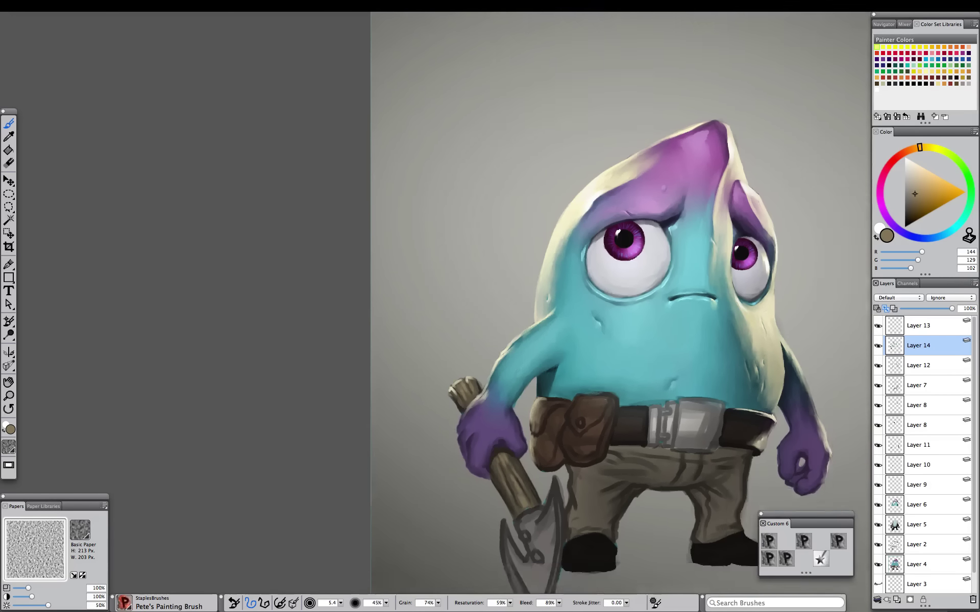
{"action": "key", "text": "super+minus"}
{"action": "key", "text": "super+minus"}
{"action": "key", "text": "super+plus"}
{"action": "key", "text": "super+plus"}
{"action": "left_click_drag", "start_coordinate": [462, 325], "coordinate": [372, 295]}
{"action": "key", "text": "super+plus"}
{"action": "key", "text": "super+plus"}
{"action": "key", "text": "super+minus"}
{"action": "mouse_move", "coordinate": [546, 368]}
{"action": "left_mouse_down"}
{"action": "mouse_move", "coordinate": [452, 291]}
{"action": "mouse_move", "coordinate": [427, 291]}
{"action": "left_mouse_up"}
{"action": "left_click", "coordinate": [769, 542]}
{"action": "left_click", "coordinate": [516, 352], "text": "alt"}
{"action": "left_click", "coordinate": [906, 212]}
{"action": "mouse_move", "coordinate": [508, 346]}
{"action": "left_mouse_down"}
{"action": "mouse_move", "coordinate": [523, 337]}
{"action": "mouse_move", "coordinate": [522, 346]}
{"action": "left_mouse_up"}
{"action": "mouse_move", "coordinate": [503, 384]}
{"action": "left_mouse_down"}
{"action": "mouse_move", "coordinate": [519, 381]}
{"action": "mouse_move", "coordinate": [512, 374]}
{"action": "left_mouse_up"}
{"action": "left_click_drag", "start_coordinate": [530, 332], "coordinate": [523, 400]}
{"action": "left_click_drag", "start_coordinate": [501, 395], "coordinate": [488, 394]}
{"action": "left_click_drag", "start_coordinate": [599, 364], "coordinate": [587, 401]}
{"action": "left_click_drag", "start_coordinate": [601, 337], "coordinate": [598, 360]}
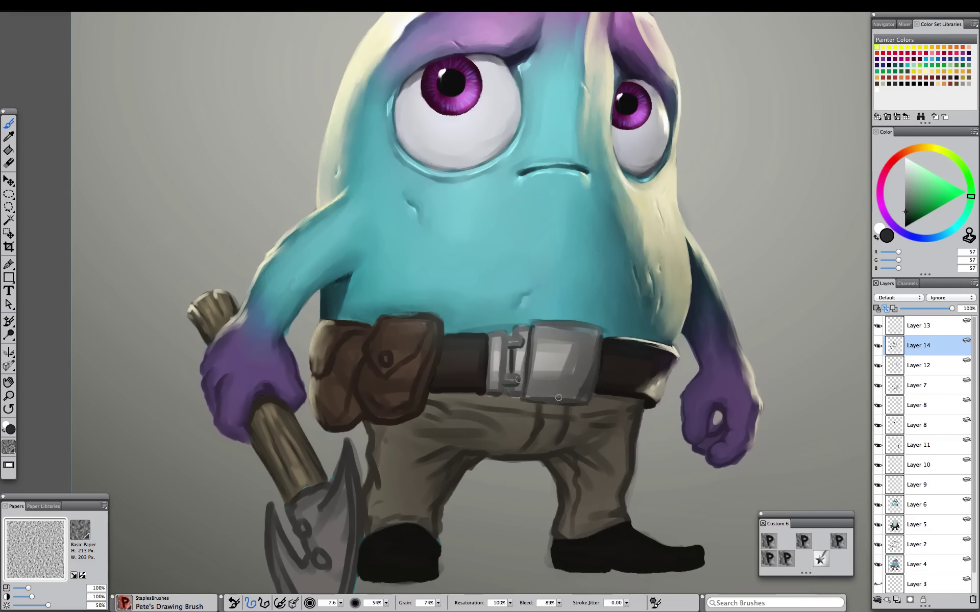
Paint light gray highlights along the buckle plate's hinge-side and upper edges with a smaller Pete's Painting Brush
{"action": "key", "text": "super+minus"}
{"action": "key", "text": "super+minus"}
{"action": "left_click", "coordinate": [804, 542]}
{"action": "key", "text": "super+plus"}
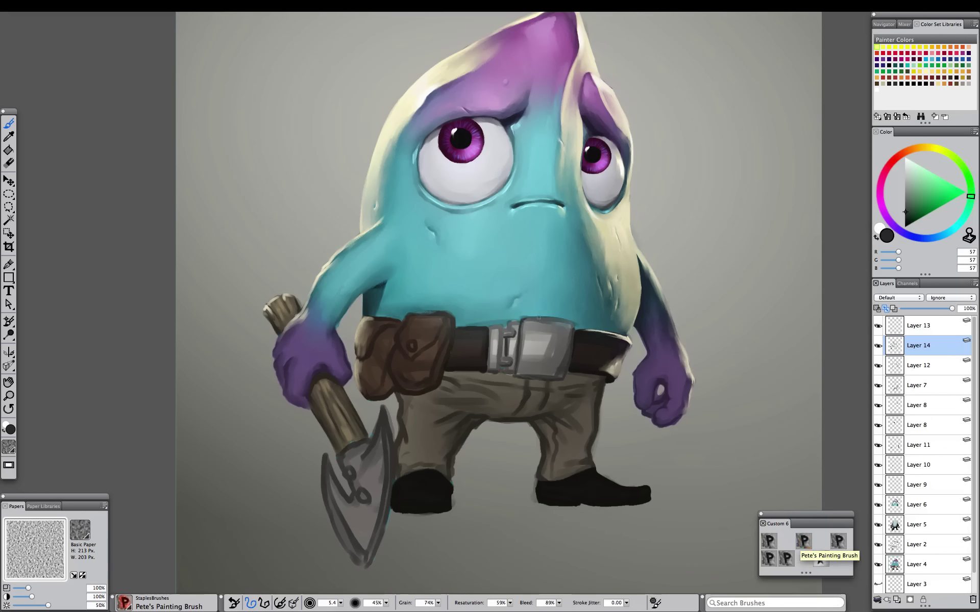
{"action": "left_click", "coordinate": [526, 328], "text": "alt"}
{"action": "left_click", "coordinate": [906, 168]}
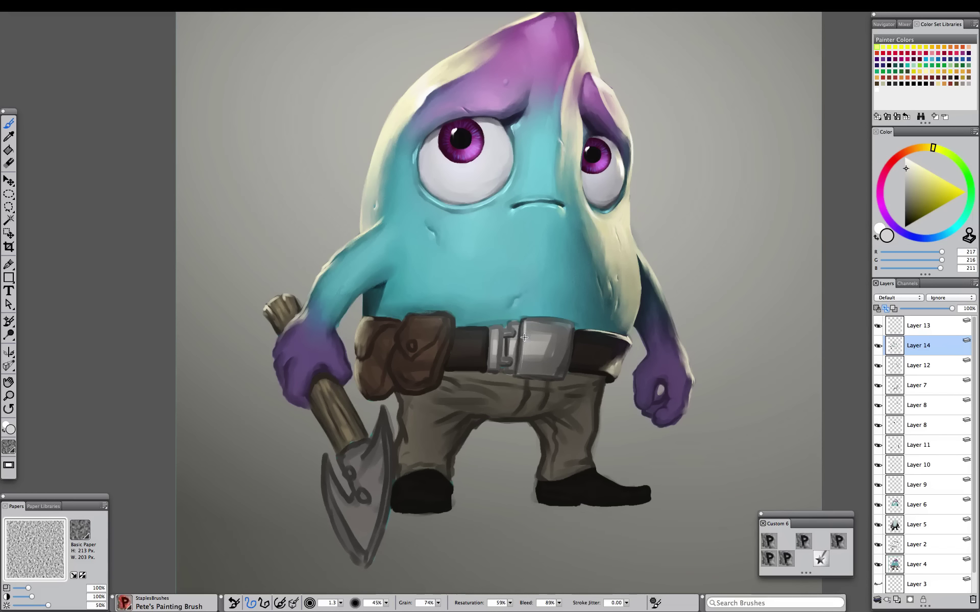
{"action": "left_click_drag", "start_coordinate": [524, 329], "coordinate": [521, 372]}
{"action": "left_click_drag", "start_coordinate": [534, 321], "coordinate": [573, 325]}
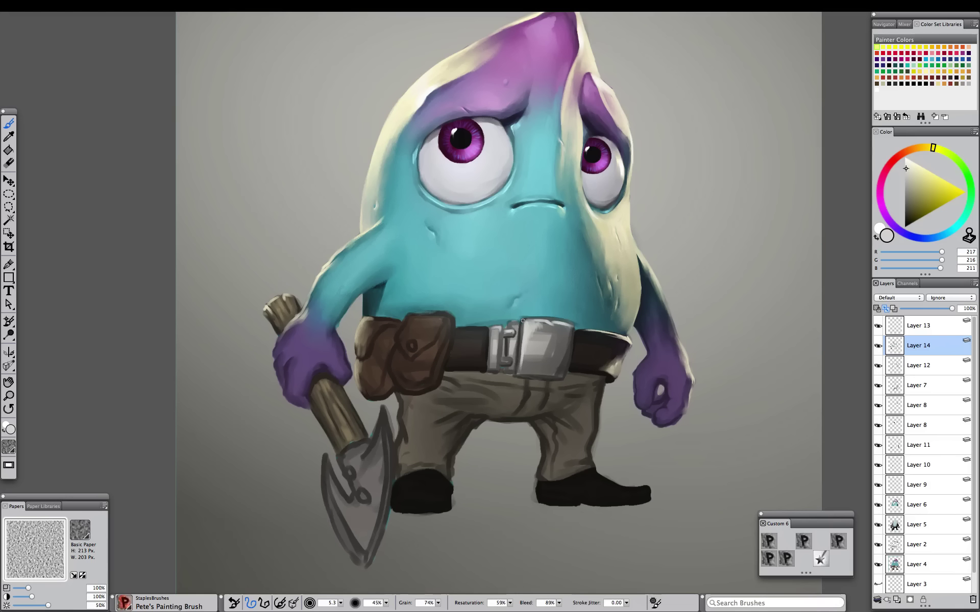
Refine the buckle plate's surface and upper rim in sampled grays with Pete's Drawing Brush
{"action": "left_click", "coordinate": [523, 321], "text": "alt"}
{"action": "left_click", "coordinate": [527, 327], "text": "alt"}
{"action": "left_click", "coordinate": [770, 541]}
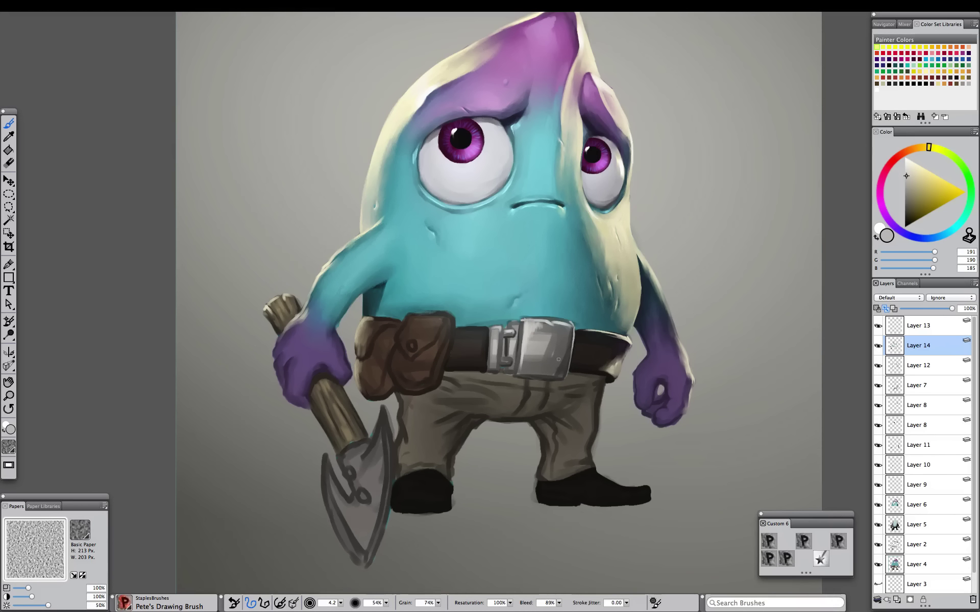
{"action": "left_click", "coordinate": [523, 329], "text": "alt"}
{"action": "left_click", "coordinate": [547, 320], "text": "alt"}
{"action": "left_click_drag", "start_coordinate": [537, 321], "coordinate": [570, 323]}
{"action": "left_click", "coordinate": [546, 322], "text": "alt"}
{"action": "left_click", "coordinate": [551, 321], "text": "alt"}
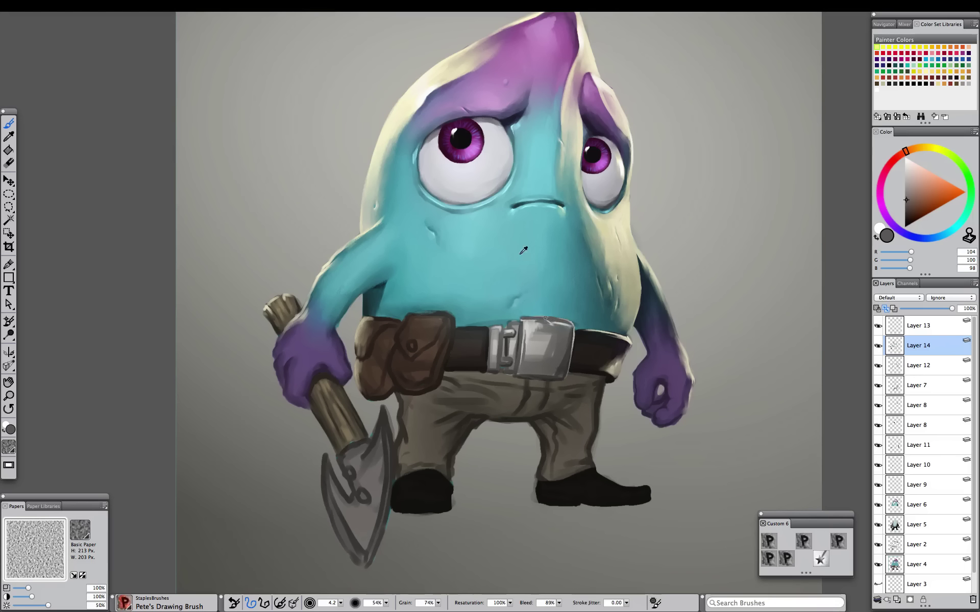
Smooth the gray tones on the buckle with a reduced Pete's Blender 2
{"action": "left_click", "coordinate": [771, 557]}
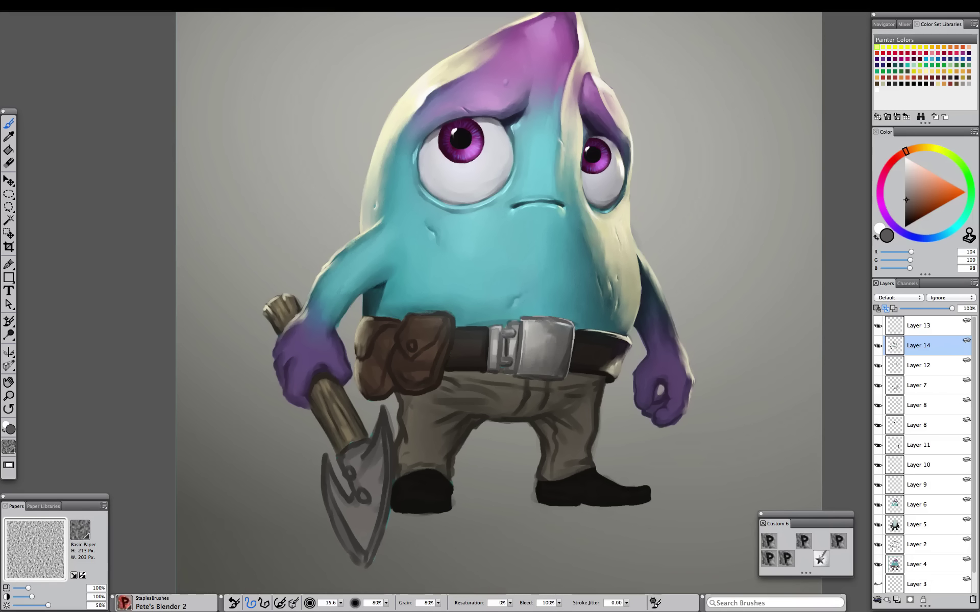
{"action": "key", "text": "bracketleft"}
{"action": "key", "text": "bracketleft"}
{"action": "mouse_move", "coordinate": [504, 332]}
{"action": "left_mouse_down"}
{"action": "mouse_move", "coordinate": [504, 367]}
{"action": "mouse_move", "coordinate": [505, 343]}
{"action": "left_mouse_up"}
Sharpen the buckle plate's upper and lower edges in sampled grays with Pete's Painting Brush
{"action": "left_click", "coordinate": [804, 541]}
{"action": "left_click", "coordinate": [511, 338], "text": "alt"}
{"action": "left_click", "coordinate": [507, 348], "text": "alt"}
{"action": "left_click", "coordinate": [508, 371], "text": "alt"}
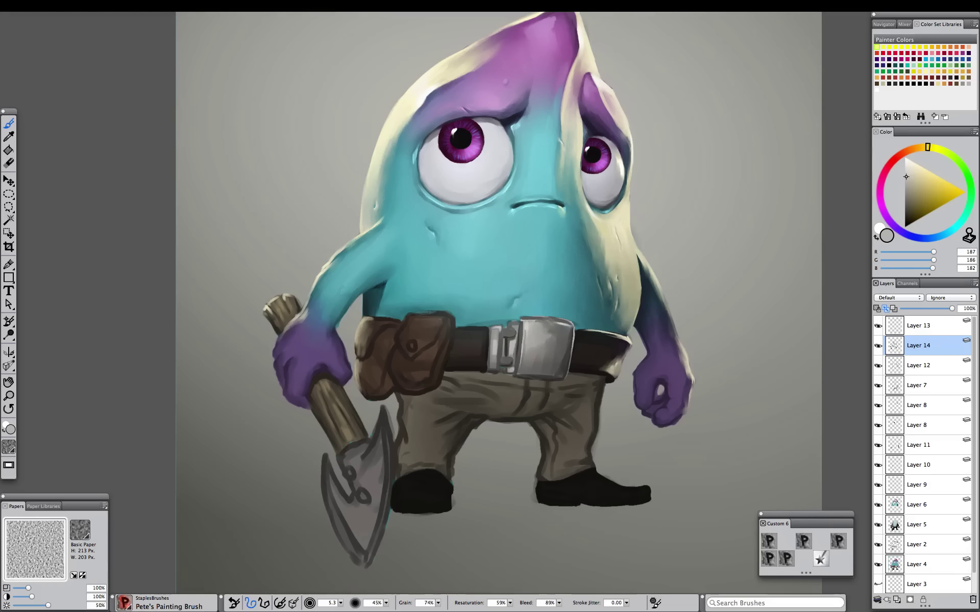
{"action": "left_click", "coordinate": [513, 334], "text": "alt"}
{"action": "left_click", "coordinate": [529, 335], "text": "alt"}
{"action": "mouse_move", "coordinate": [522, 321]}
{"action": "left_mouse_down"}
{"action": "mouse_move", "coordinate": [520, 348]}
{"action": "mouse_move", "coordinate": [553, 321]}
{"action": "left_mouse_up"}
{"action": "left_click", "coordinate": [536, 378], "text": "alt"}
{"action": "mouse_move", "coordinate": [522, 378]}
{"action": "left_mouse_down"}
{"action": "mouse_move", "coordinate": [558, 380]}
{"action": "mouse_move", "coordinate": [557, 365]}
{"action": "left_mouse_up"}
{"action": "left_click", "coordinate": [529, 379], "text": "alt"}
Detail the buckle's hinge pins with fine dark gaps, light highlights and shading down the plate's adjoining edge
{"action": "left_click", "coordinate": [505, 337], "text": "alt"}
{"action": "left_click_drag", "start_coordinate": [505, 337], "coordinate": [504, 336]}
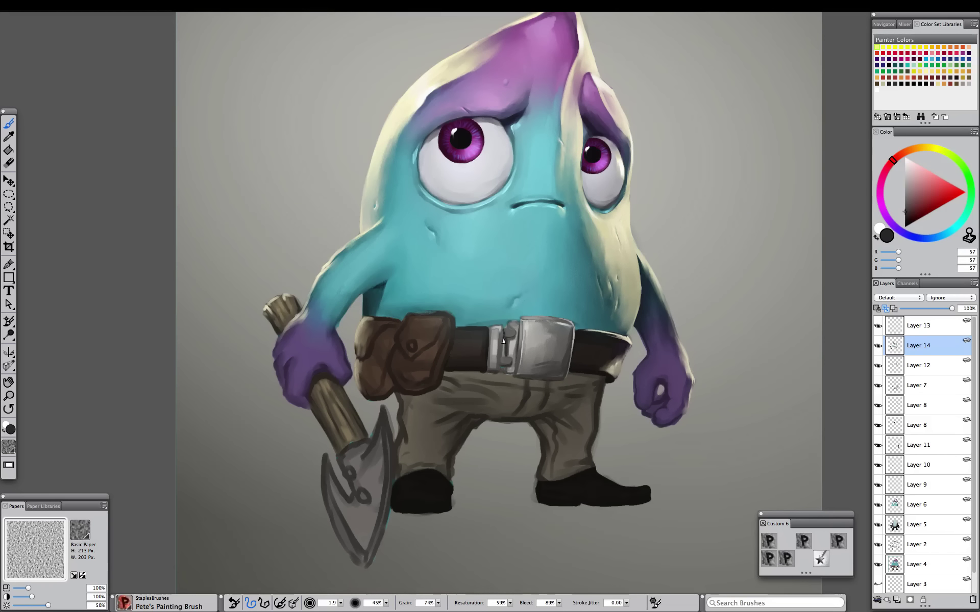
{"action": "left_click", "coordinate": [526, 314], "text": "alt"}
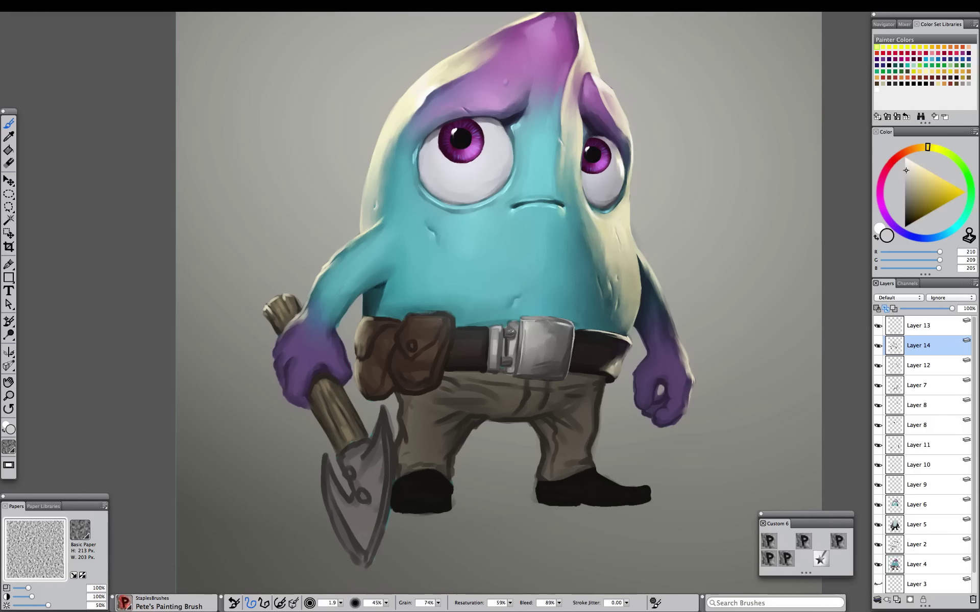
{"action": "left_click", "coordinate": [491, 333], "text": "alt"}
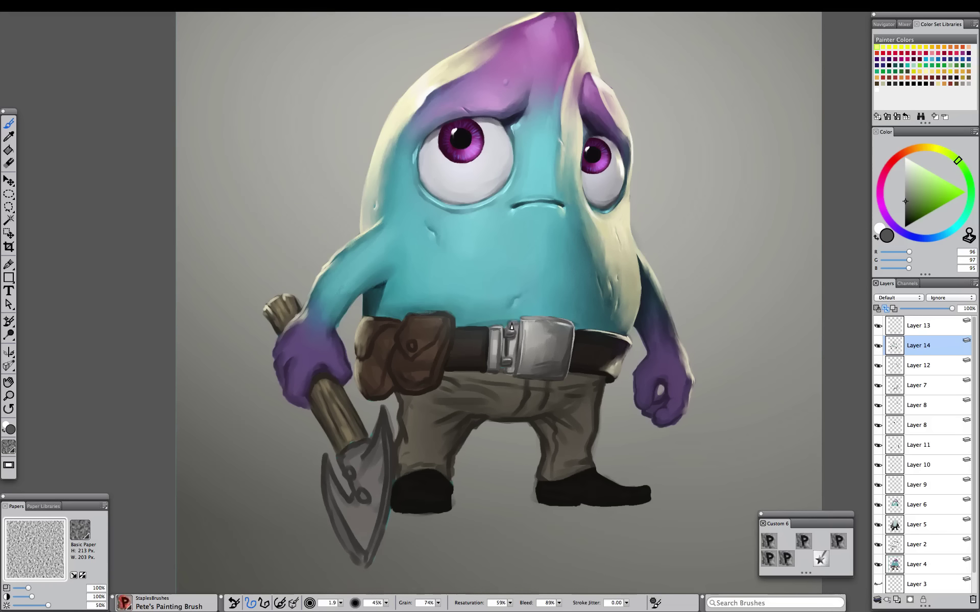
{"action": "left_click", "coordinate": [512, 327], "text": "alt"}
{"action": "left_click", "coordinate": [516, 324], "text": "alt"}
{"action": "left_click", "coordinate": [518, 323], "text": "alt"}
{"action": "mouse_move", "coordinate": [517, 324]}
{"action": "left_mouse_down"}
{"action": "mouse_move", "coordinate": [523, 317]}
{"action": "mouse_move", "coordinate": [513, 375]}
{"action": "left_mouse_up"}
{"action": "left_click", "coordinate": [521, 326], "text": "alt"}
{"action": "left_click", "coordinate": [520, 325], "text": "alt"}
{"action": "left_click", "coordinate": [516, 332], "text": "alt"}
{"action": "left_click", "coordinate": [517, 337], "text": "alt"}
{"action": "left_click", "coordinate": [516, 341], "text": "alt"}
Paint fine gray scratches and reflections across the buckle plate's lower outer corner
{"action": "left_click", "coordinate": [544, 329], "text": "alt"}
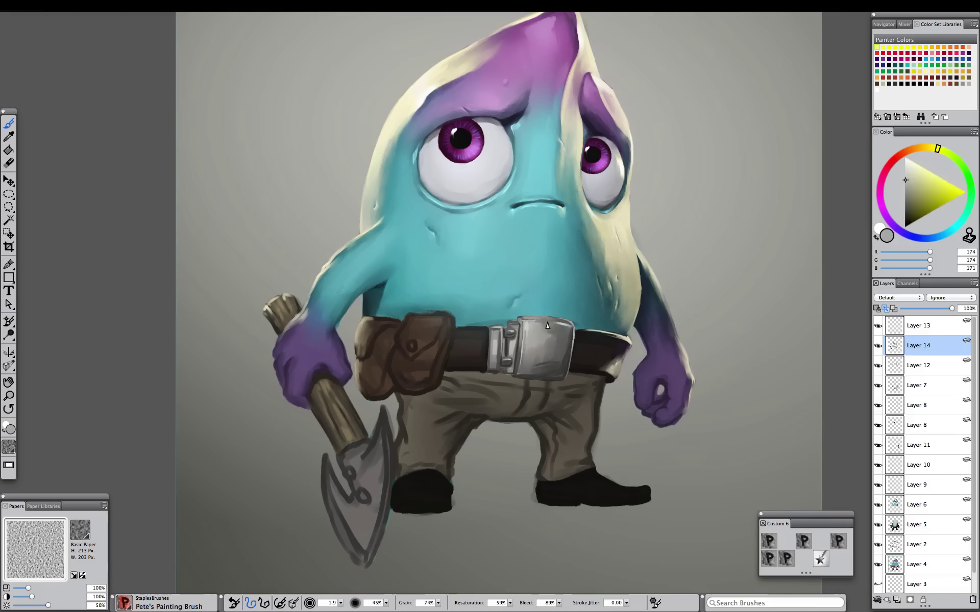
{"action": "left_click", "coordinate": [565, 359], "text": "alt"}
{"action": "mouse_move", "coordinate": [546, 330]}
{"action": "left_mouse_down"}
{"action": "mouse_move", "coordinate": [550, 322]}
{"action": "mouse_move", "coordinate": [563, 364]}
{"action": "left_mouse_up"}
{"action": "left_click", "coordinate": [566, 361], "text": "alt"}
Shade and clean up the narrow metal frame beside the buckle's hinge with sampled dark and light tones
{"action": "left_click", "coordinate": [510, 332], "text": "alt"}
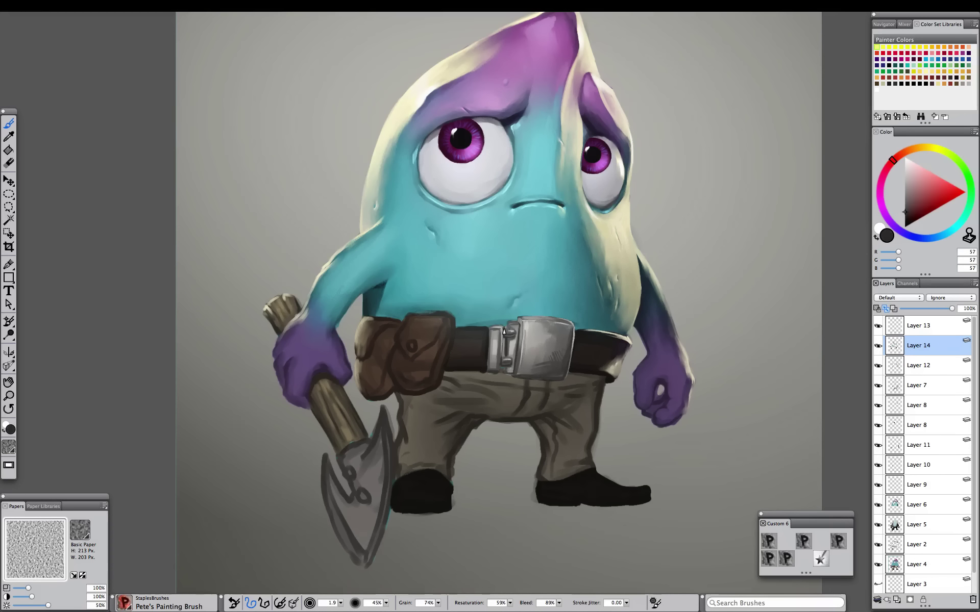
{"action": "left_click", "coordinate": [504, 331], "text": "alt"}
{"action": "left_click_drag", "start_coordinate": [504, 330], "coordinate": [494, 366]}
{"action": "left_click", "coordinate": [495, 337], "text": "alt"}
{"action": "left_click", "coordinate": [499, 327], "text": "alt"}
{"action": "left_click", "coordinate": [501, 325], "text": "alt"}
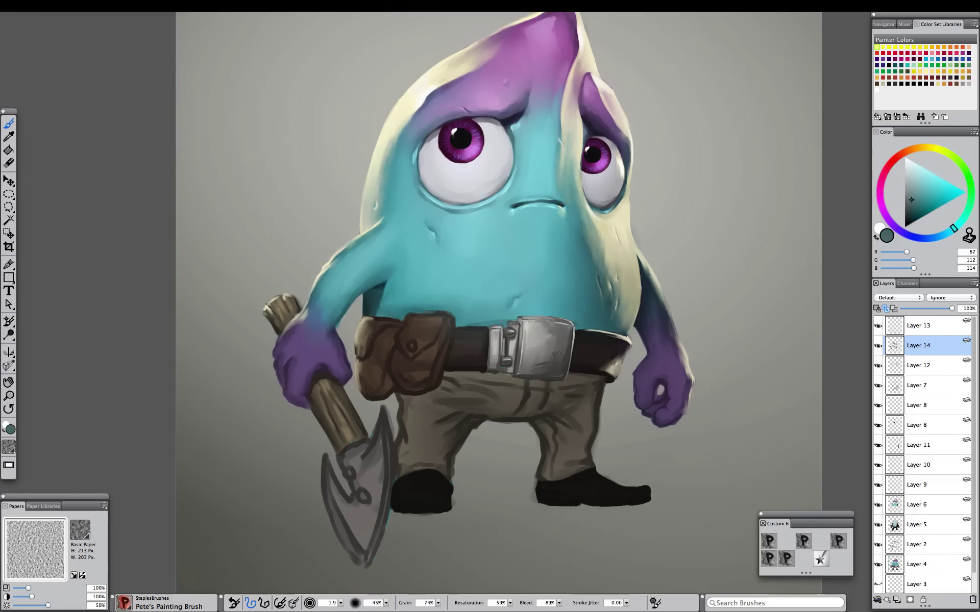
Clean up the belt's upper and lower edges between pouch and buckle with sampled body teal and belt brown
{"action": "left_click", "coordinate": [502, 323], "text": "alt"}
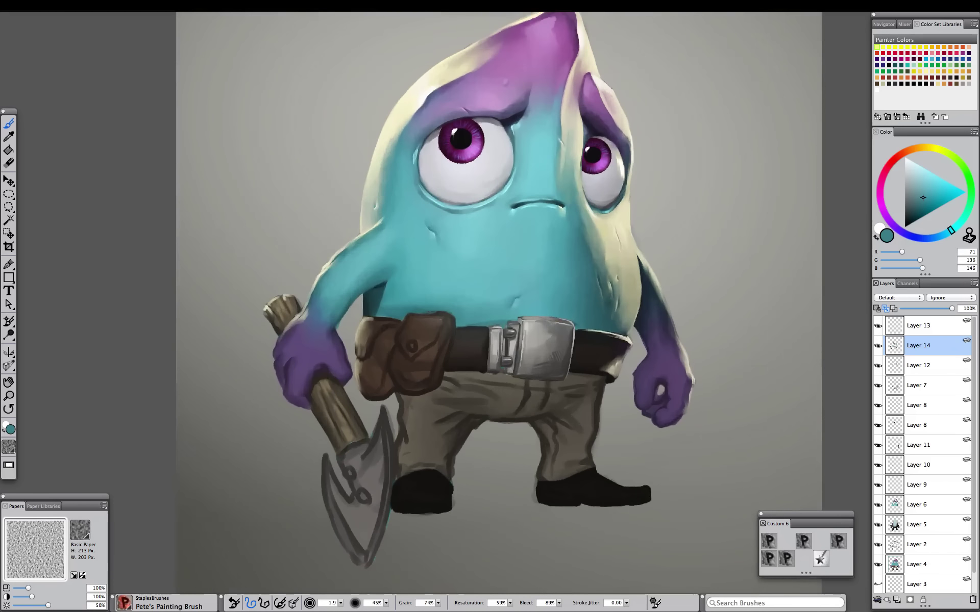
{"action": "left_click", "coordinate": [484, 367], "text": "alt"}
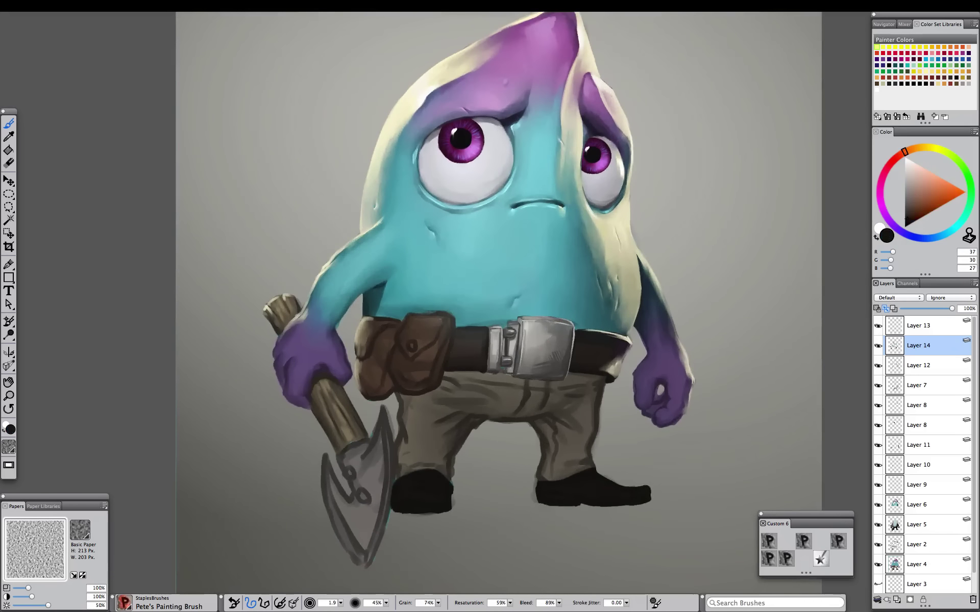
{"action": "left_click", "coordinate": [484, 375], "text": "alt"}
{"action": "left_click_drag", "start_coordinate": [484, 375], "coordinate": [453, 375]}
{"action": "left_click", "coordinate": [465, 330], "text": "alt"}
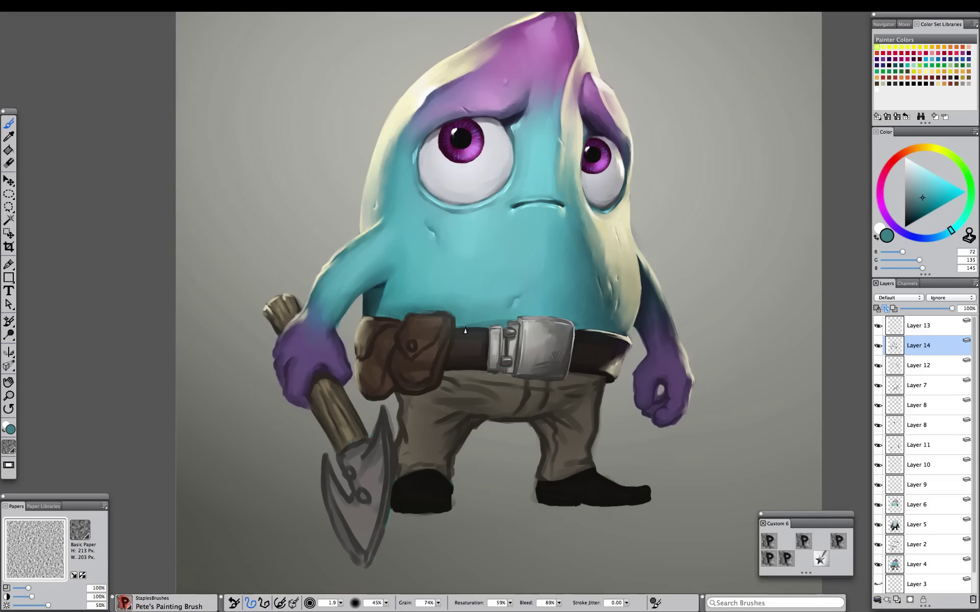
{"action": "left_click", "coordinate": [597, 351], "text": "alt"}
{"action": "left_click", "coordinate": [487, 336], "text": "alt"}
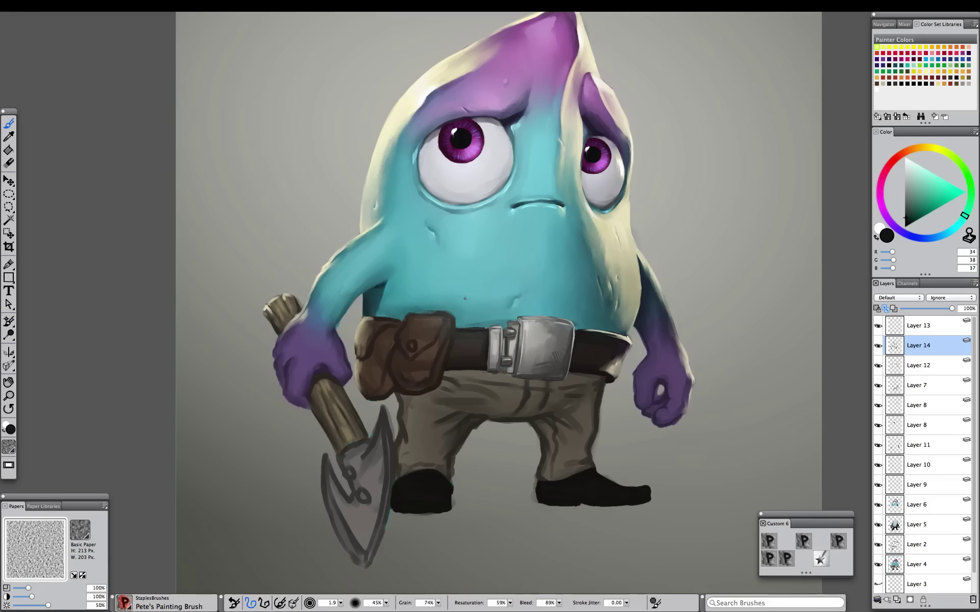
{"action": "left_click", "coordinate": [465, 330], "text": "alt"}
{"action": "left_click", "coordinate": [484, 327], "text": "alt"}
{"action": "left_click", "coordinate": [500, 325], "text": "alt"}
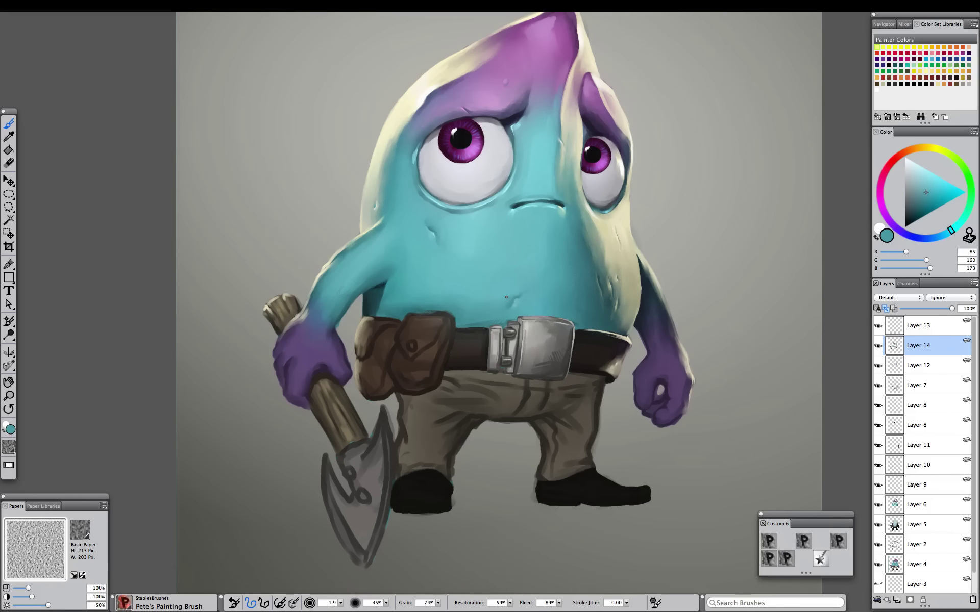
Paint soft lighter brown leather shading on the belt between the pouch and buckle with a larger brush
{"action": "left_click", "coordinate": [475, 337], "text": "alt"}
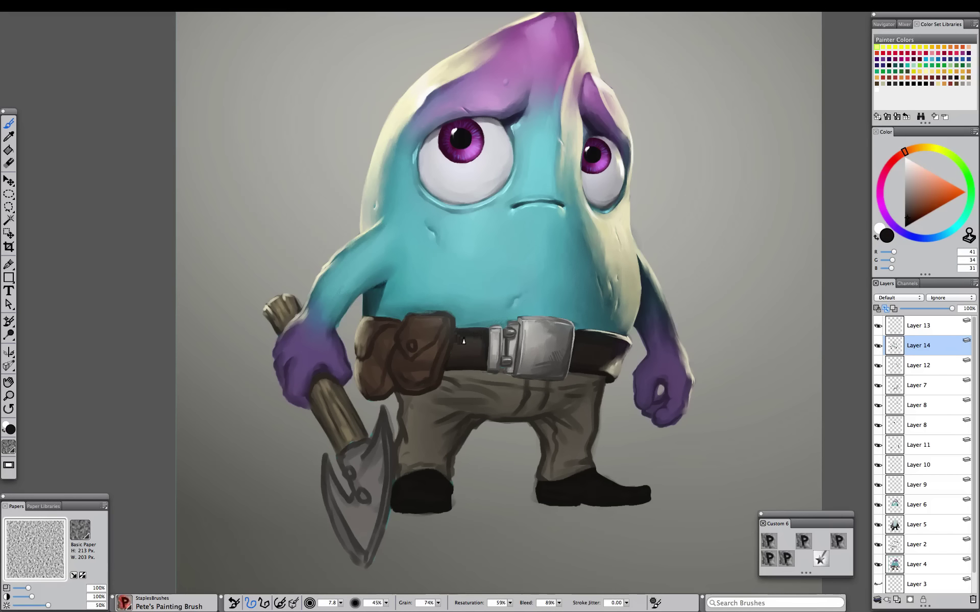
{"action": "left_click", "coordinate": [465, 341], "text": "alt"}
{"action": "left_click_drag", "start_coordinate": [481, 359], "coordinate": [466, 367]}
{"action": "left_click", "coordinate": [479, 337], "text": "alt"}
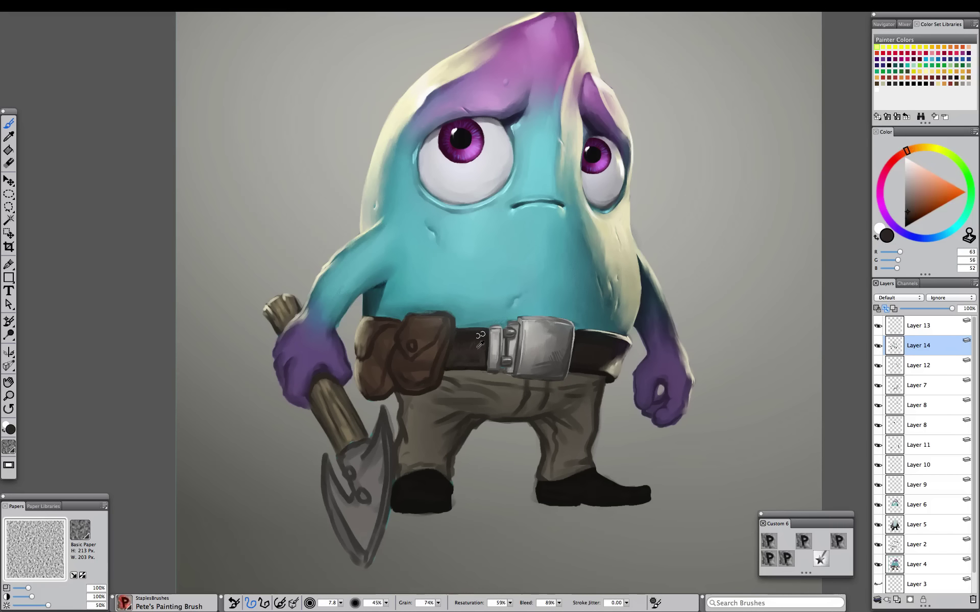
Soften the belt's leather shading and paint a row of near-black holes on the section beyond the buckle plate
{"action": "left_click", "coordinate": [787, 560]}
{"action": "left_click_drag", "start_coordinate": [908, 214], "coordinate": [908, 225]}
{"action": "left_click", "coordinate": [474, 348], "text": "alt"}
{"action": "left_click", "coordinate": [769, 559]}
{"action": "left_click", "coordinate": [474, 349]}
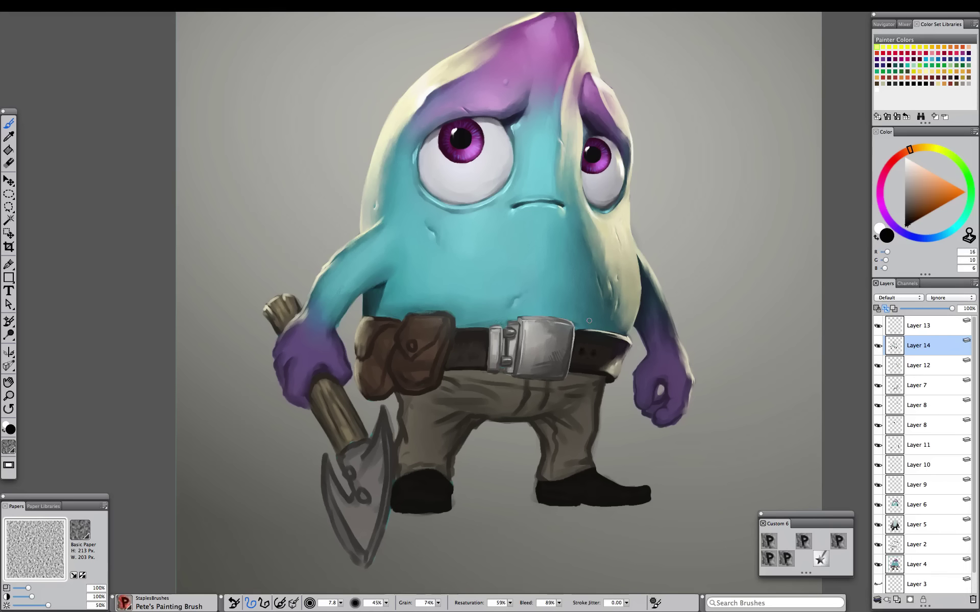
{"action": "left_click", "coordinate": [473, 354], "text": "alt"}
{"action": "left_click_drag", "start_coordinate": [577, 369], "coordinate": [579, 368]}
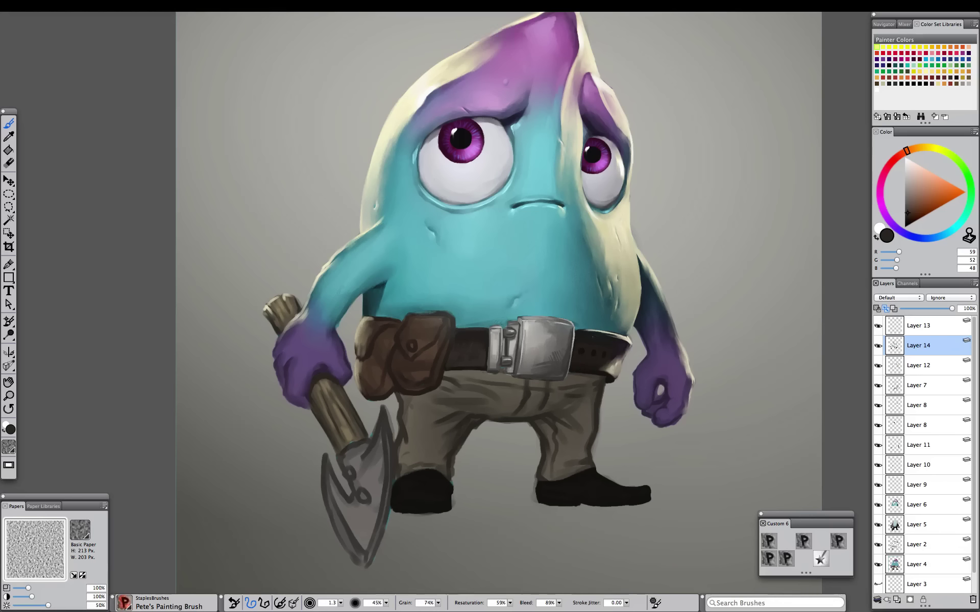
Add fine lighter brown rims around the belt holes
{"action": "left_click", "coordinate": [908, 205]}
{"action": "left_click", "coordinate": [582, 358], "text": "alt"}
{"action": "left_click", "coordinate": [595, 357], "text": "alt"}
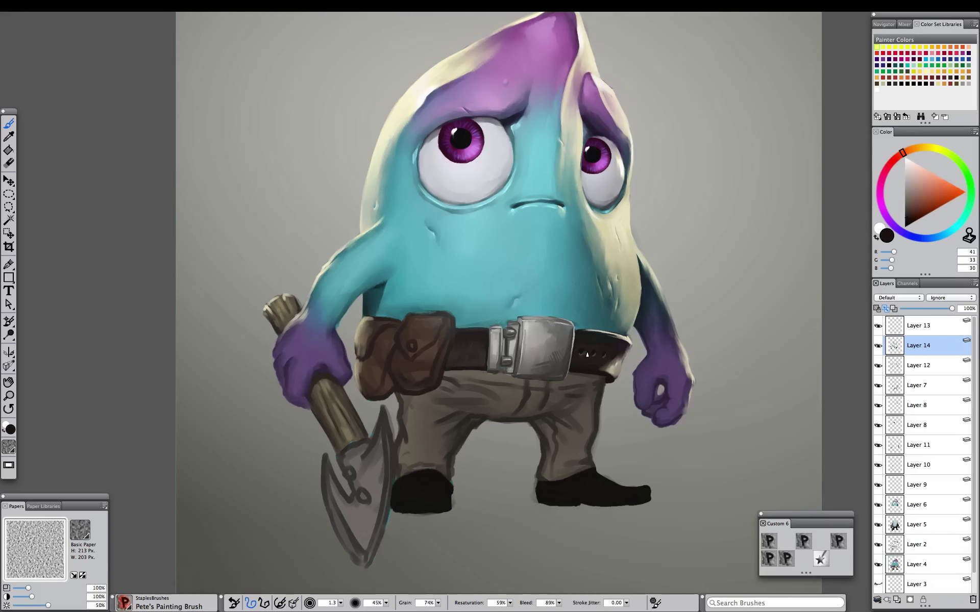
Paint pure white glints along the buckle plate's upper rim, hinge-side edge and the adjoining hinge
{"action": "key", "text": "super+minus"}
{"action": "key", "text": "super+equal"}
{"action": "key", "text": "super+equal"}
{"action": "left_click", "coordinate": [905, 157]}
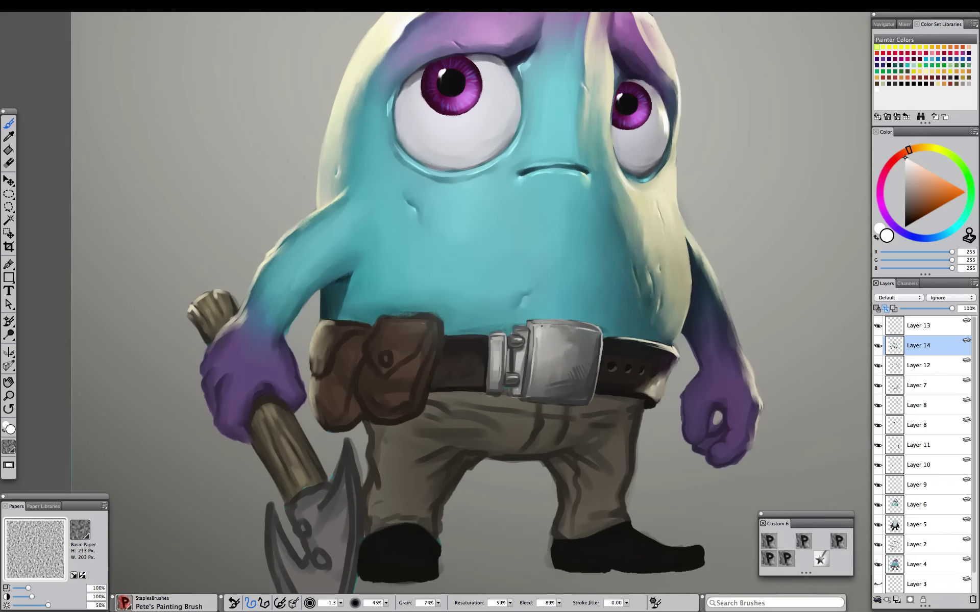
{"action": "left_click_drag", "start_coordinate": [575, 329], "coordinate": [555, 327]}
{"action": "left_click", "coordinate": [534, 351], "text": "alt"}
{"action": "left_click", "coordinate": [904, 157]}
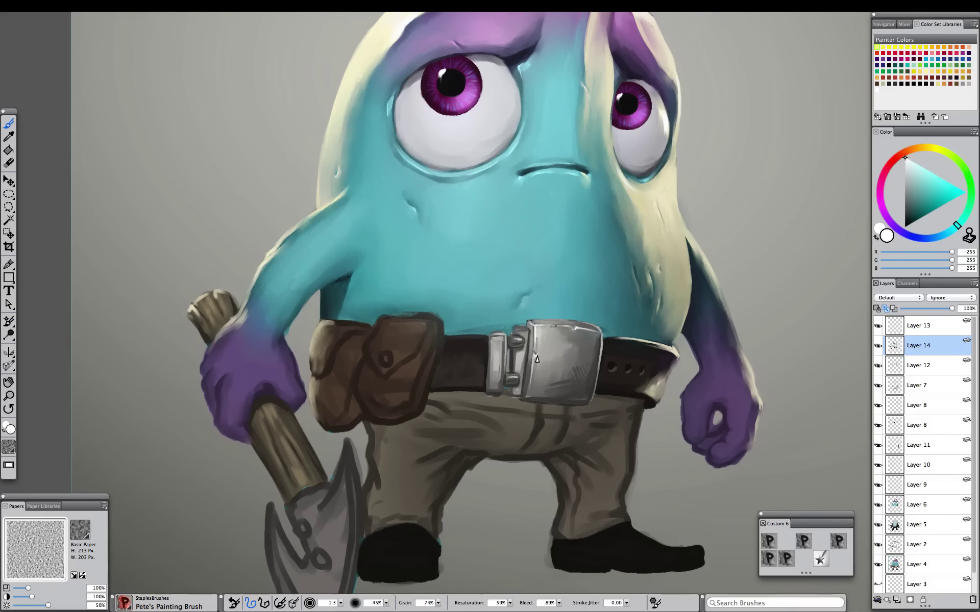
{"action": "left_click_drag", "start_coordinate": [528, 331], "coordinate": [515, 327]}
Flip the canvas horizontally and paint a dark gray dent in the buckle plate
{"action": "left_click", "coordinate": [515, 345], "text": "alt"}
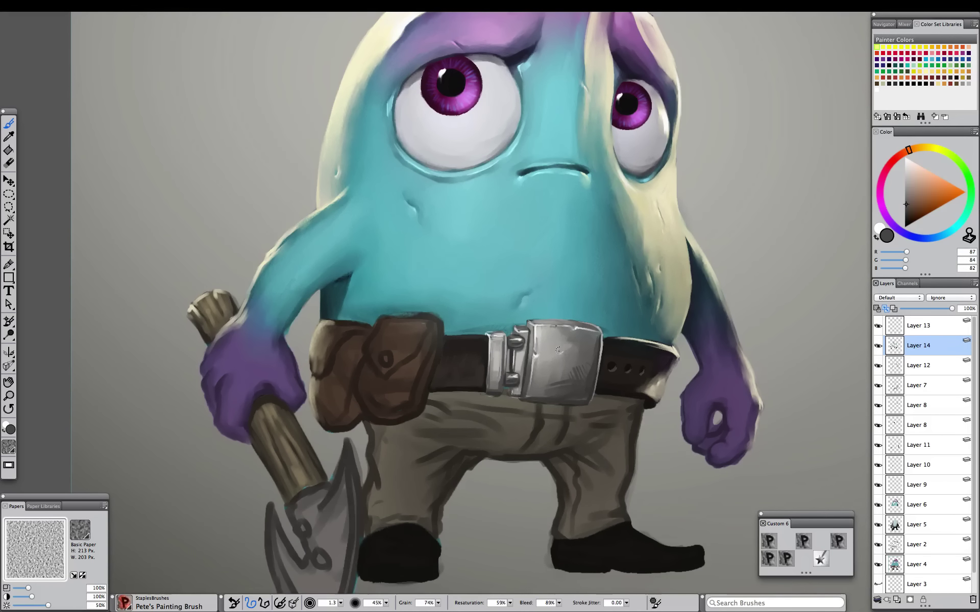
{"action": "key", "text": "super+shift+h"}
{"action": "left_click", "coordinate": [448, 348]}
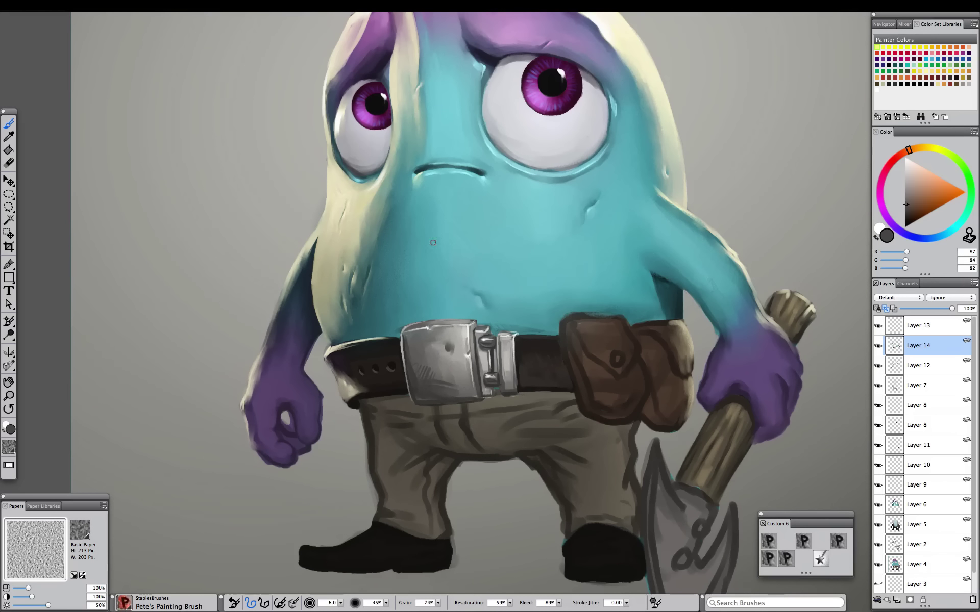
{"action": "left_click", "coordinate": [441, 325], "text": "alt"}
{"action": "mouse_move", "coordinate": [445, 354]}
{"action": "left_mouse_down"}
{"action": "mouse_move", "coordinate": [438, 388]}
{"action": "mouse_move", "coordinate": [430, 372]}
{"action": "mouse_move", "coordinate": [440, 389]}
{"action": "left_mouse_up"}
Model several dents and chips across the buckle plate with sampled light and dark grays
{"action": "left_click", "coordinate": [467, 332], "text": "alt"}
{"action": "left_click", "coordinate": [428, 400], "text": "alt"}
{"action": "left_click", "coordinate": [430, 382], "text": "alt"}
{"action": "left_click", "coordinate": [431, 377], "text": "alt"}
{"action": "left_click", "coordinate": [432, 374], "text": "alt"}
{"action": "left_click", "coordinate": [431, 375], "text": "alt"}
{"action": "left_click", "coordinate": [491, 350], "text": "alt"}
{"action": "left_click", "coordinate": [437, 373], "text": "alt"}
{"action": "left_click", "coordinate": [440, 391], "text": "alt"}
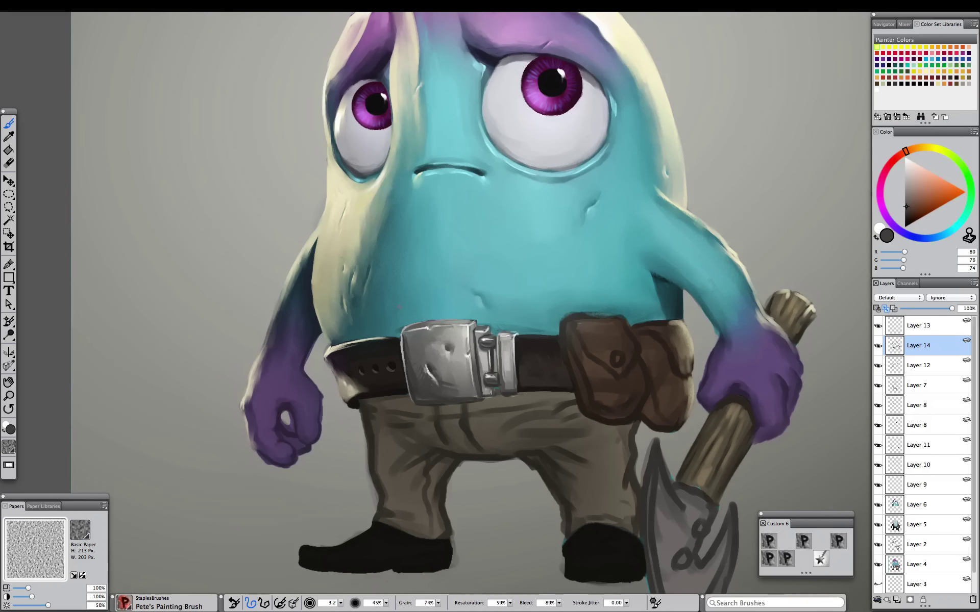
Blend the buckle's metal frame and hinge area with Pete's Blender 2
{"action": "left_click", "coordinate": [787, 559]}
{"action": "left_click_drag", "start_coordinate": [504, 344], "coordinate": [506, 386]}
{"action": "mouse_move", "coordinate": [481, 355]}
{"action": "left_mouse_down"}
{"action": "mouse_move", "coordinate": [483, 371]}
{"action": "mouse_move", "coordinate": [491, 346]}
{"action": "left_mouse_up"}
{"action": "key", "text": "super+minus"}
{"action": "key", "text": "super+minus"}
{"action": "key", "text": "super+minus"}
{"action": "key", "text": "super+minus"}
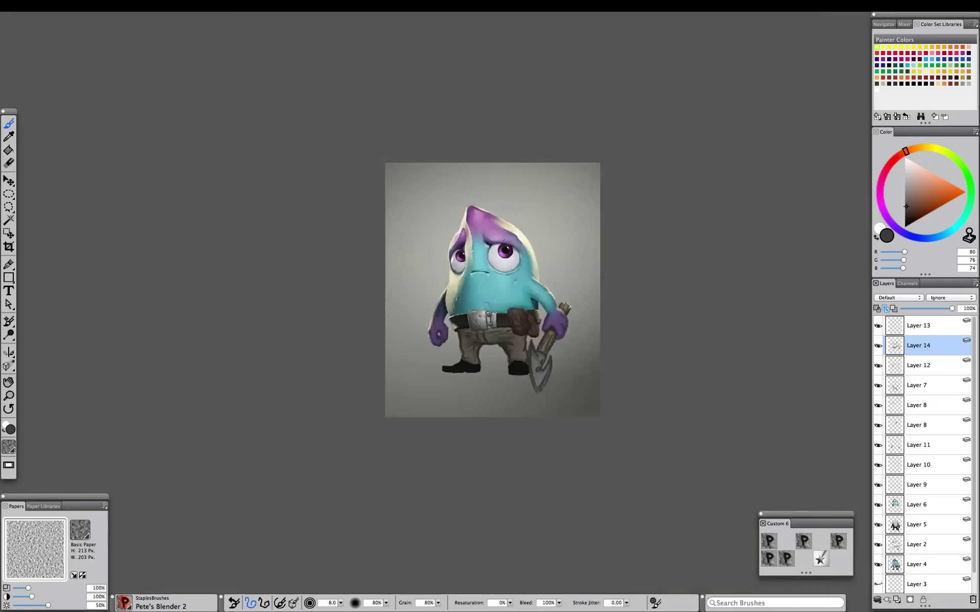
Clean up the body's lower edge above the belt holes in sampled dark teal, using Pete's Drawing Brush
{"action": "key", "text": "super+equal"}
{"action": "key", "text": "super+equal"}
{"action": "key", "text": "super+equal"}
{"action": "key", "text": "super+equal"}
{"action": "left_click", "coordinate": [391, 332], "text": "alt"}
{"action": "left_click_drag", "start_coordinate": [375, 340], "coordinate": [391, 336]}
{"action": "left_click", "coordinate": [769, 541]}
{"action": "left_click", "coordinate": [382, 333], "text": "alt"}
Review the whole flipped character at reduced size to judge the overall painting
{"action": "key", "text": "super+minus"}
{"action": "key", "text": "super+minus"}
{"action": "key", "text": "super+minus"}
{"action": "key", "text": "super+minus"}
{"action": "key", "text": "super+minus"}
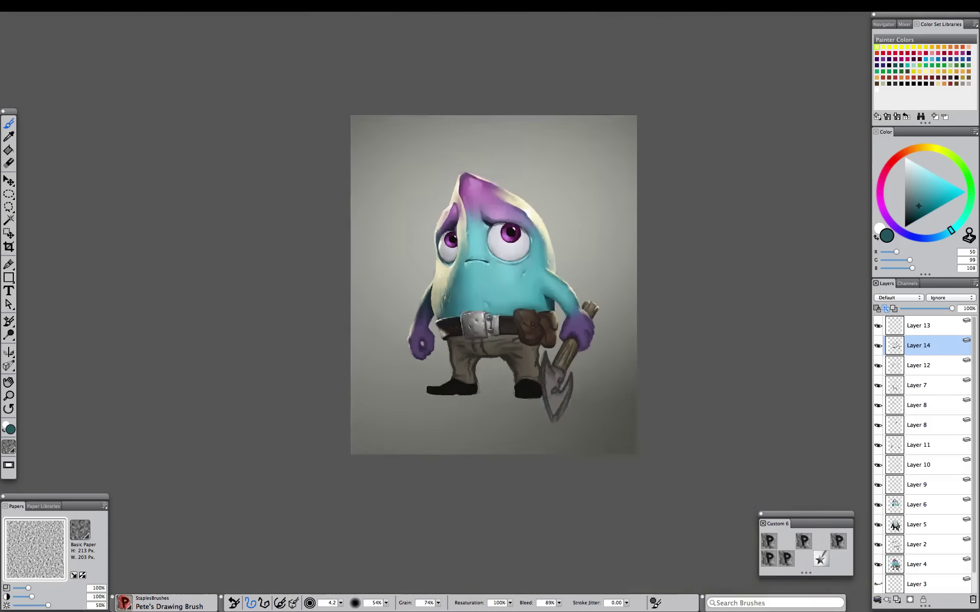
{"action": "key", "text": "super+equal"}
{"action": "key", "text": "super+equal"}
{"action": "key", "text": "super+equal"}
{"action": "key", "text": "super+equal"}
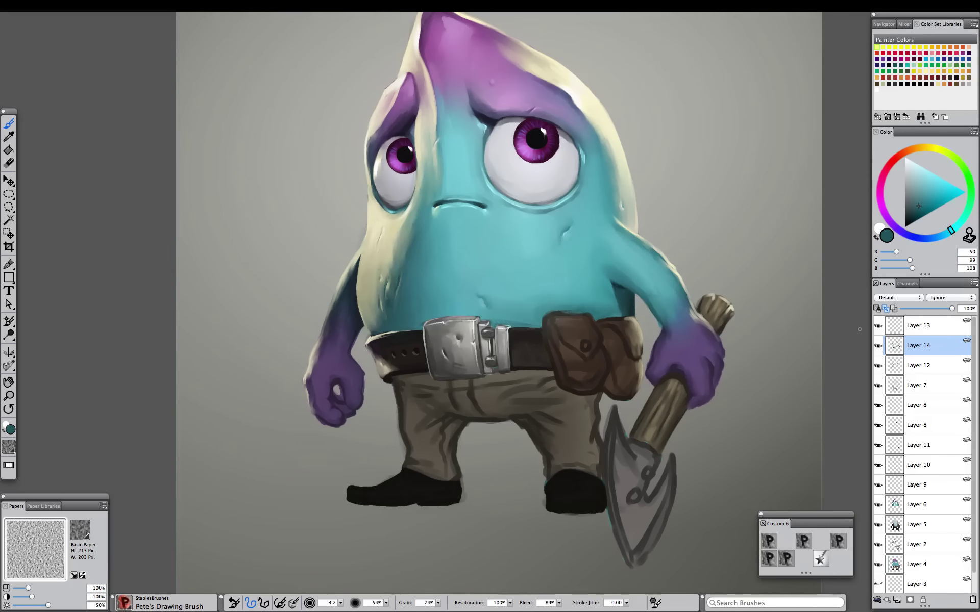
Try a dim green glow, RGB 19, 31, 27, on the belt buckle with the Glow brush, and undo it
{"action": "scroll", "coordinate": [859, 329], "scroll_direction": "down", "scroll_amount": 5}
{"action": "scroll", "coordinate": [859, 329], "scroll_direction": "up", "scroll_amount": 4}
{"action": "left_click", "coordinate": [820, 559]}
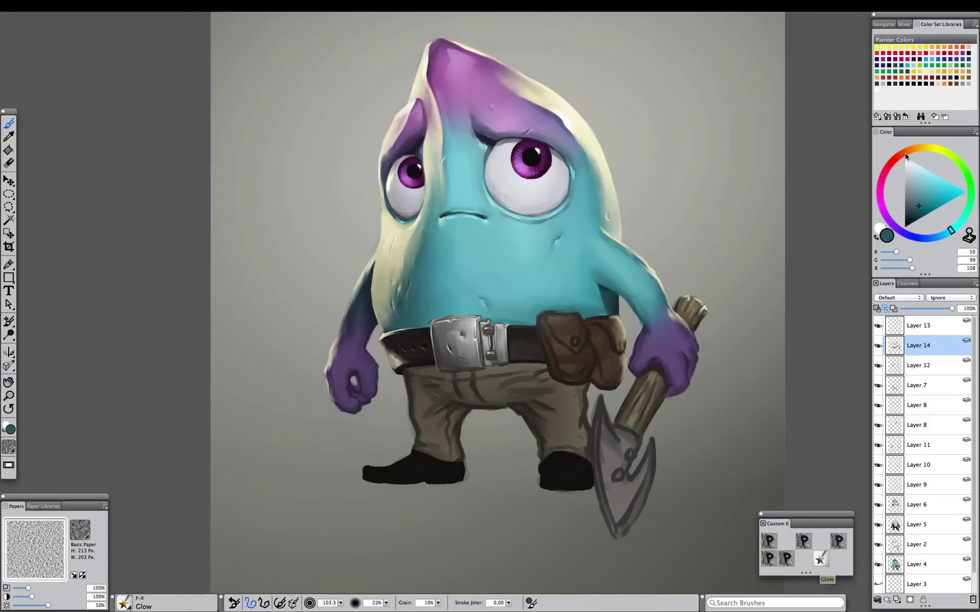
{"action": "left_click_drag", "start_coordinate": [907, 154], "coordinate": [964, 215]}
{"action": "left_click", "coordinate": [911, 219]}
{"action": "mouse_move", "coordinate": [467, 338]}
{"action": "left_mouse_down"}
{"action": "mouse_move", "coordinate": [461, 318]}
{"action": "mouse_move", "coordinate": [477, 331]}
{"action": "left_mouse_up"}
{"action": "left_click_drag", "start_coordinate": [497, 285], "coordinate": [499, 286]}
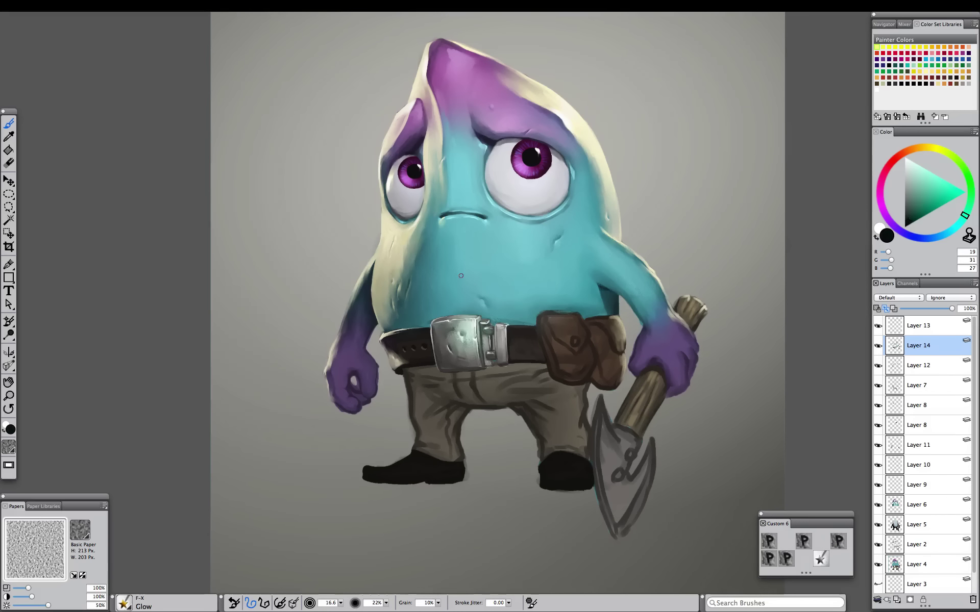
{"action": "key", "text": "super+z"}
{"action": "key", "text": "super+z"}
Merge the character's paint layers into Layer 14 and duplicate it, keeping the lower copy hidden
{"action": "key", "text": "super+minus"}
{"action": "key", "text": "super+equal"}
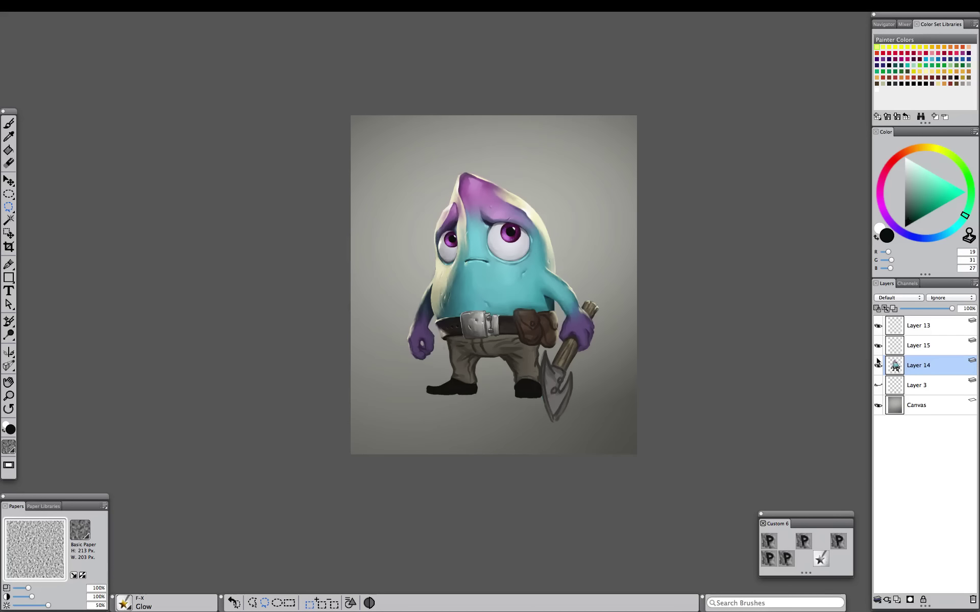
{"action": "right_click", "coordinate": [877, 362]}
{"action": "left_click", "coordinate": [881, 379]}
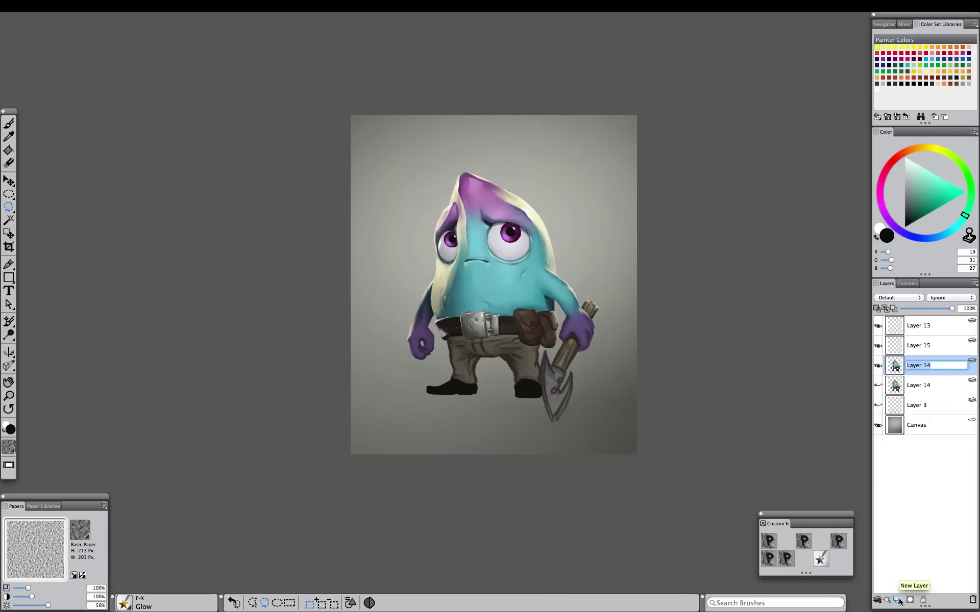
Select the character's outline and airbrush a dark shadow over the upper trousers on Layer 15 in Multiply mode
{"action": "right_click", "coordinate": [916, 369]}
{"action": "left_click", "coordinate": [888, 396]}
{"action": "left_click", "coordinate": [917, 347]}
{"action": "key", "text": "b"}
{"action": "mouse_move", "coordinate": [461, 342]}
{"action": "left_mouse_down"}
{"action": "mouse_move", "coordinate": [467, 361]}
{"action": "mouse_move", "coordinate": [448, 339]}
{"action": "mouse_move", "coordinate": [506, 341]}
{"action": "mouse_move", "coordinate": [473, 302]}
{"action": "mouse_move", "coordinate": [495, 359]}
{"action": "mouse_move", "coordinate": [488, 346]}
{"action": "mouse_move", "coordinate": [471, 384]}
{"action": "mouse_move", "coordinate": [451, 353]}
{"action": "mouse_move", "coordinate": [478, 345]}
{"action": "left_mouse_up"}
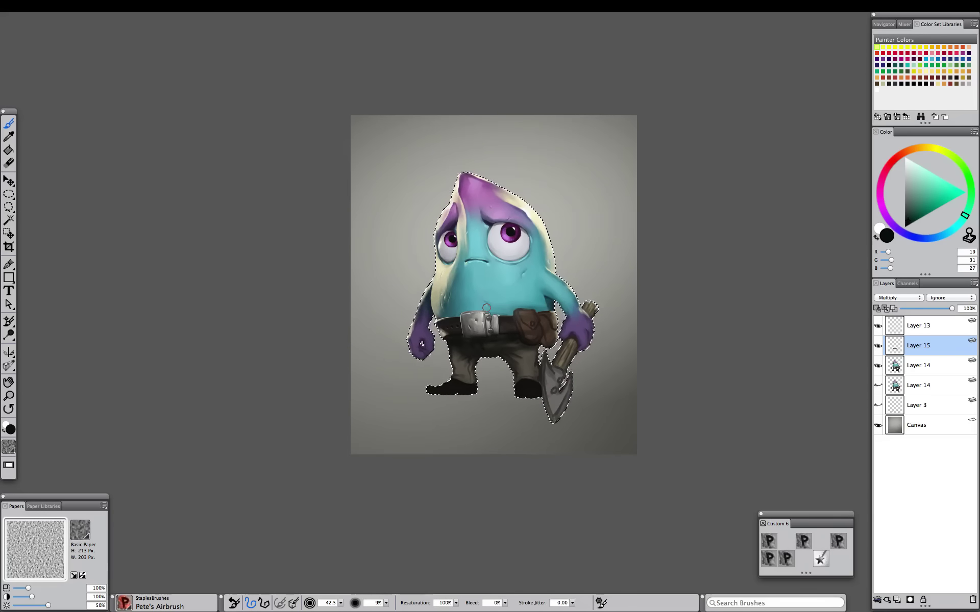
Clear the shadow from the belt and buckle with a lasso selection and set Layer 15's opacity to 86%
{"action": "key", "text": "l"}
{"action": "key", "text": "ctrl+d"}
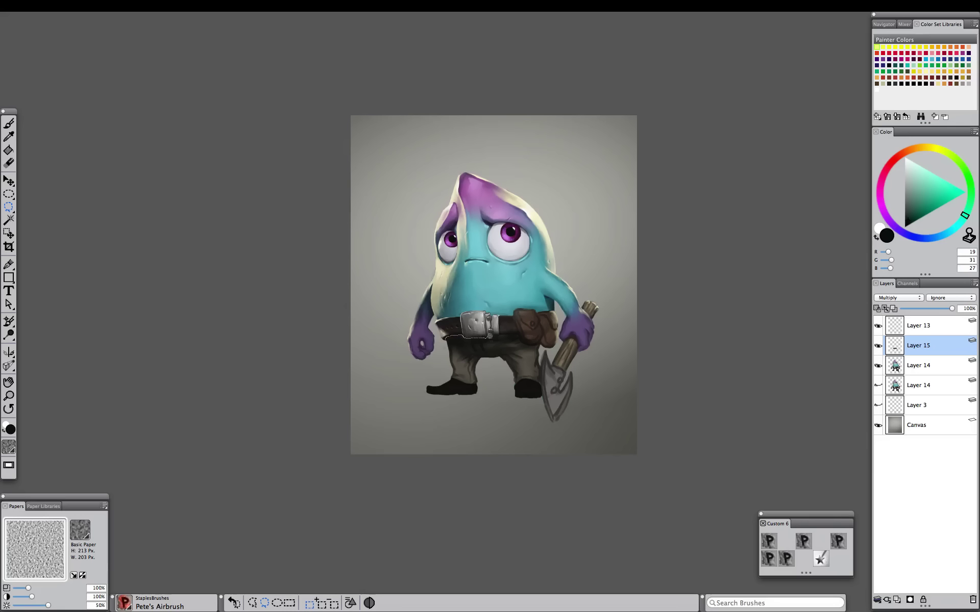
{"action": "mouse_move", "coordinate": [523, 342]}
{"action": "left_mouse_down"}
{"action": "mouse_move", "coordinate": [488, 295]}
{"action": "mouse_move", "coordinate": [445, 338]}
{"action": "left_mouse_up"}
{"action": "left_click", "coordinate": [937, 308]}
{"action": "left_click", "coordinate": [946, 309]}
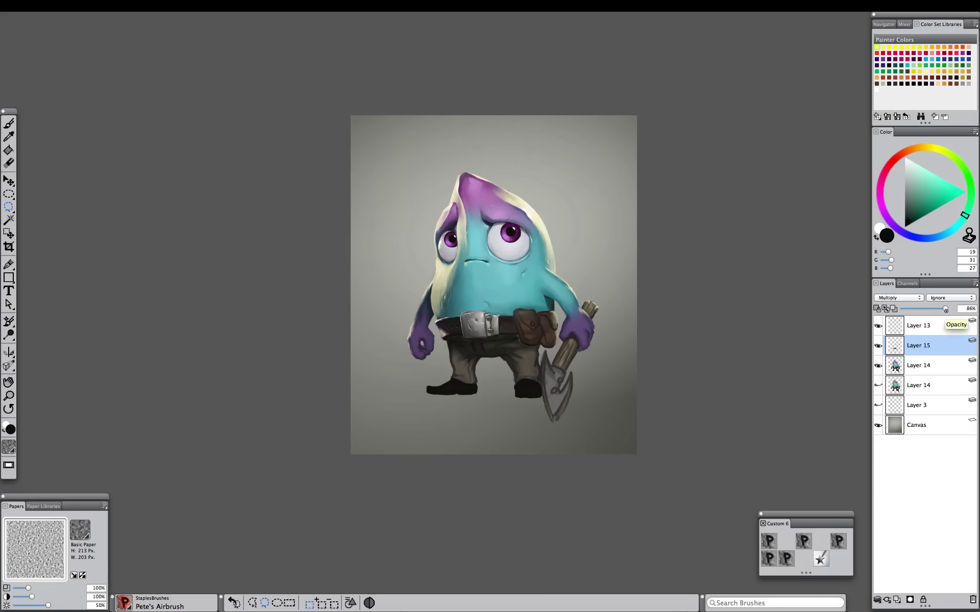
Touch up the shadow beneath the belt's lower edge in sampled near-black with Pete's Drawing Brush
{"action": "scroll", "coordinate": [857, 429], "scroll_direction": "up", "scroll_amount": 5}
{"action": "left_click", "coordinate": [769, 543]}
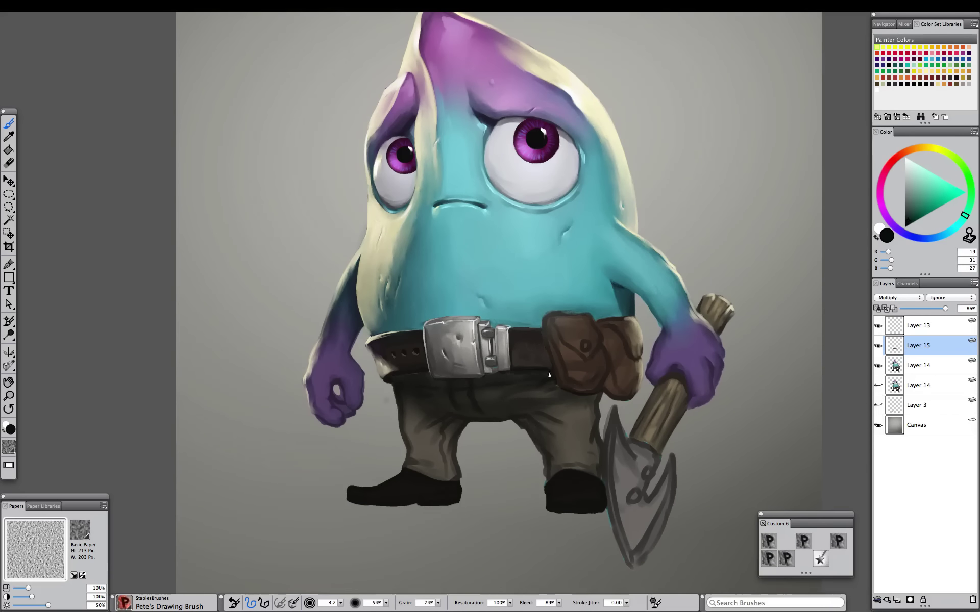
{"action": "left_click", "coordinate": [521, 375], "text": "alt"}
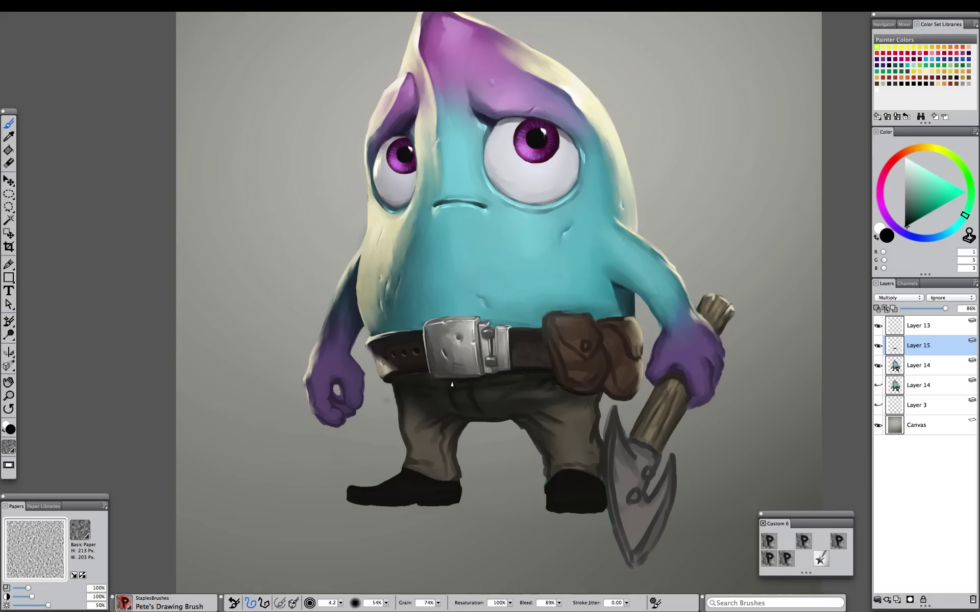
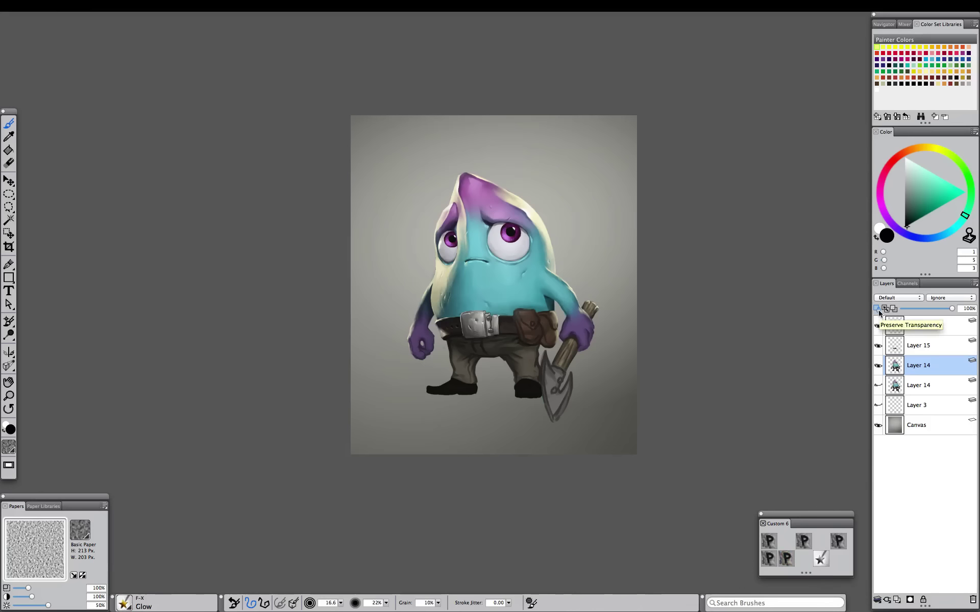
Warm the pale rind beside the smaller eye with a dim yellow Glow on Layer 14, preserving transparency
{"action": "left_click", "coordinate": [510, 232], "text": "alt"}
{"action": "left_click", "coordinate": [510, 233], "text": "alt"}
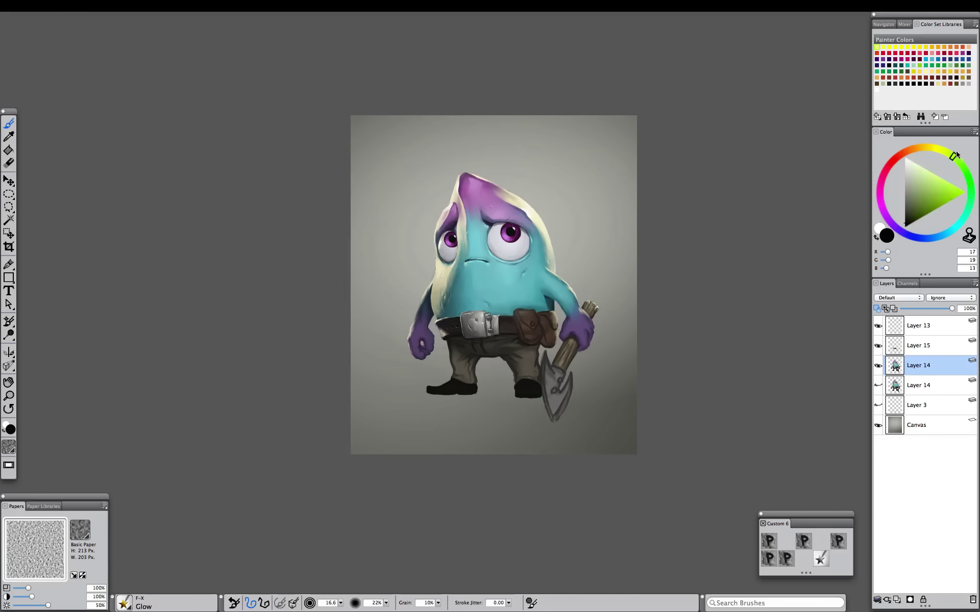
{"action": "left_click", "coordinate": [510, 232], "text": "alt"}
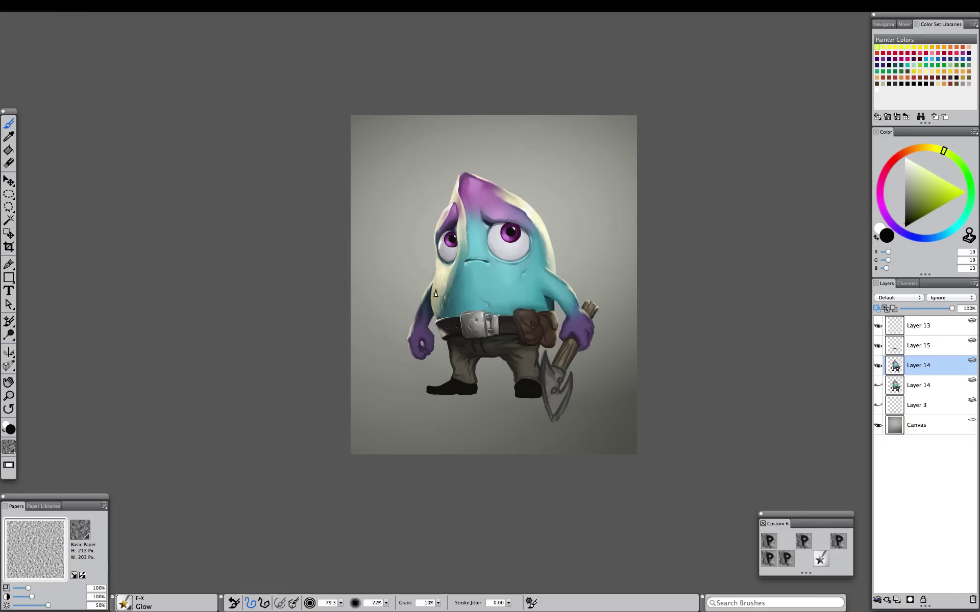
{"action": "left_click_drag", "start_coordinate": [442, 237], "coordinate": [444, 238]}
{"action": "key", "text": "bracketright"}
{"action": "key", "text": "bracketright"}
{"action": "key", "text": "bracketright"}
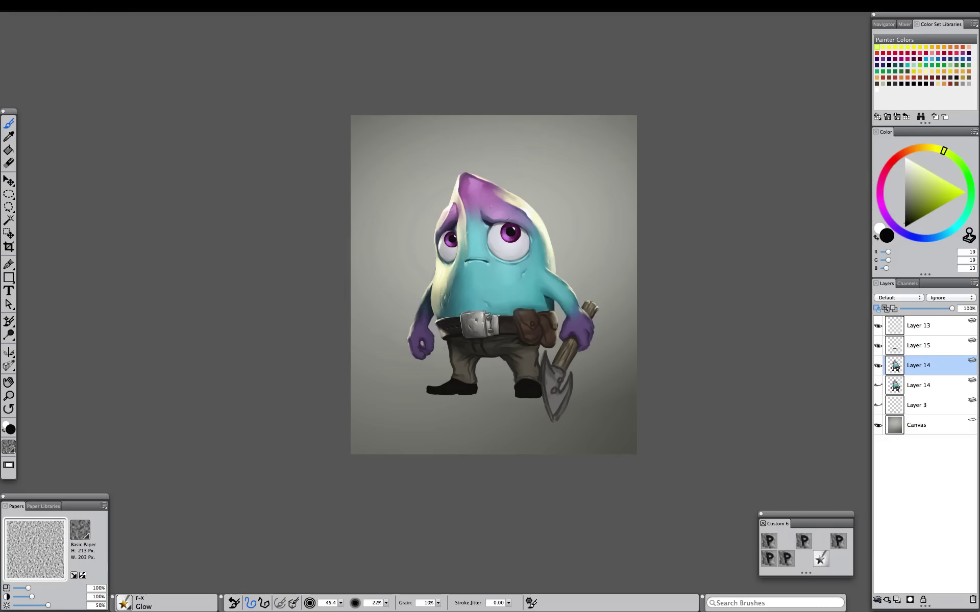
Show the hidden Layer 14 copy and set the Glow color to dim cyan, RGB 12, 22, 24
{"action": "left_click", "coordinate": [878, 385]}
{"action": "left_click_drag", "start_coordinate": [911, 189], "coordinate": [941, 217]}
{"action": "left_click_drag", "start_coordinate": [894, 164], "coordinate": [913, 149]}
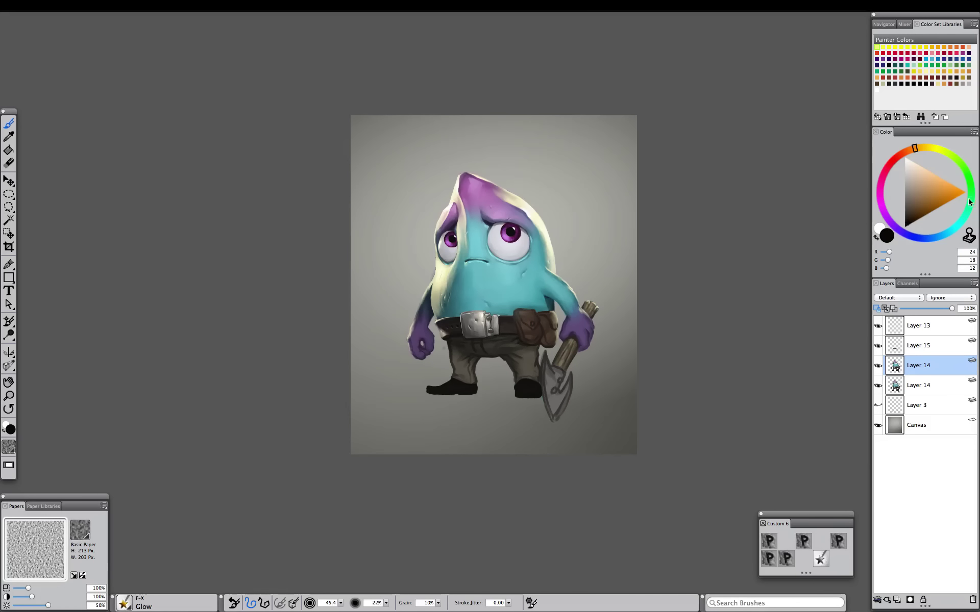
{"action": "left_click_drag", "start_coordinate": [969, 201], "coordinate": [951, 230]}
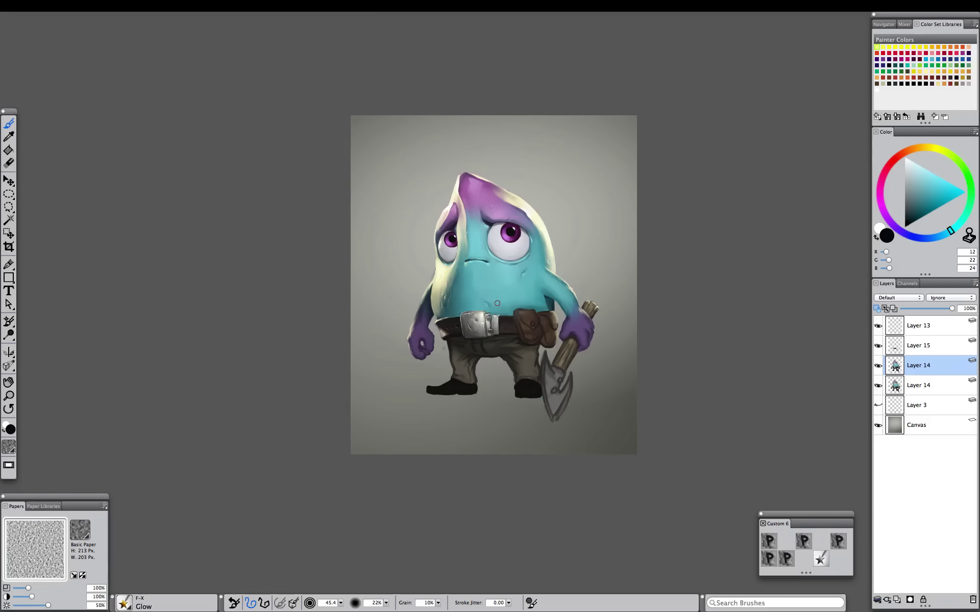
Create Layer 16 with the character's outline selected, set it to Overlay and place it above Layer 15
{"action": "left_click", "coordinate": [897, 600]}
{"action": "right_click", "coordinate": [901, 385]}
{"action": "left_click", "coordinate": [867, 451]}
{"action": "left_click", "coordinate": [914, 365]}
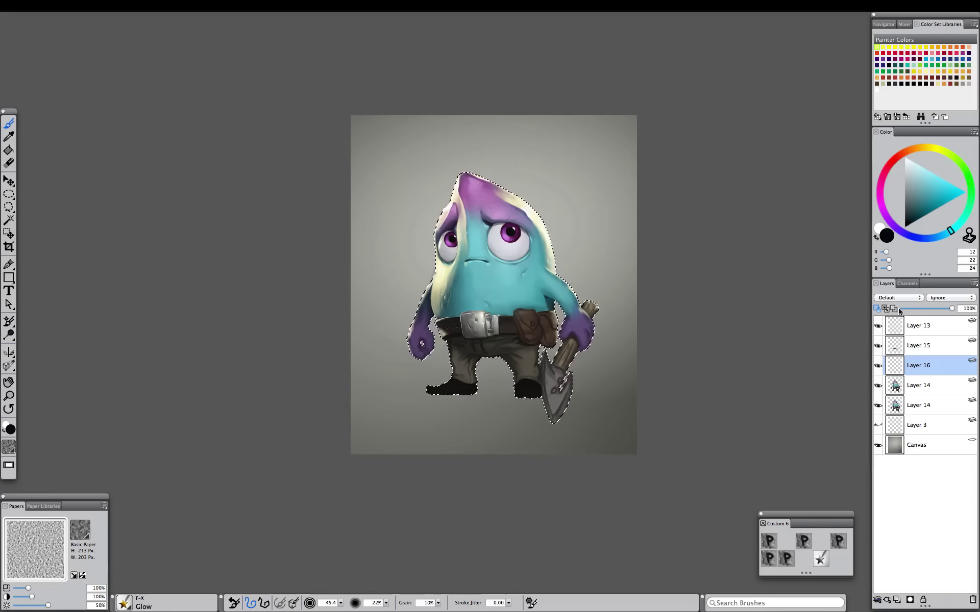
{"action": "left_click", "coordinate": [896, 298]}
{"action": "left_click", "coordinate": [897, 387]}
{"action": "left_click_drag", "start_coordinate": [926, 368], "coordinate": [918, 342]}
Airbrush pale and dark purple-gray tones over the belly and the pale rind on Layer 16 with Pete's Airbrush
{"action": "left_click", "coordinate": [838, 541]}
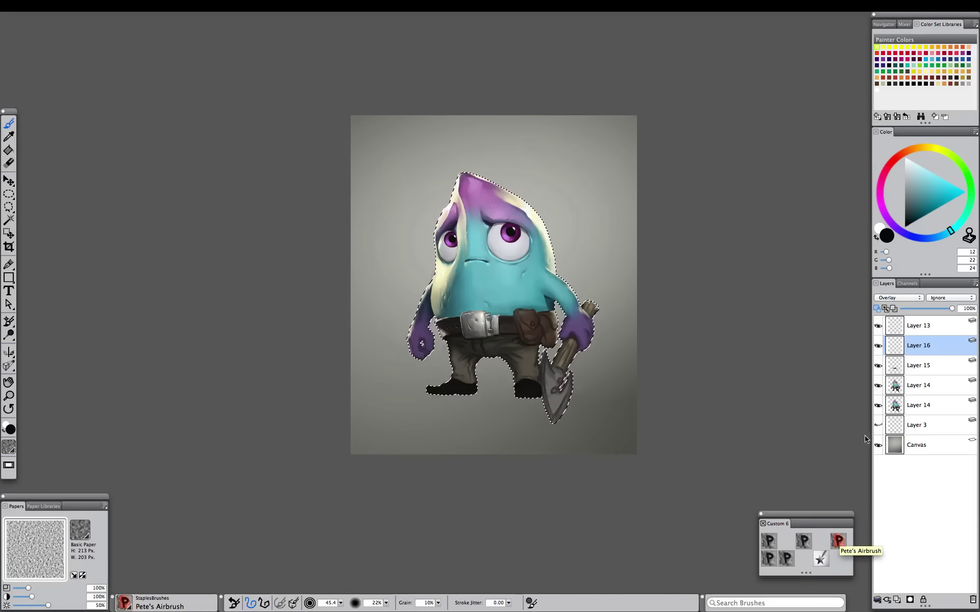
{"action": "left_click", "coordinate": [905, 209]}
{"action": "left_click", "coordinate": [911, 148]}
{"action": "left_click", "coordinate": [911, 173]}
{"action": "left_click", "coordinate": [922, 172]}
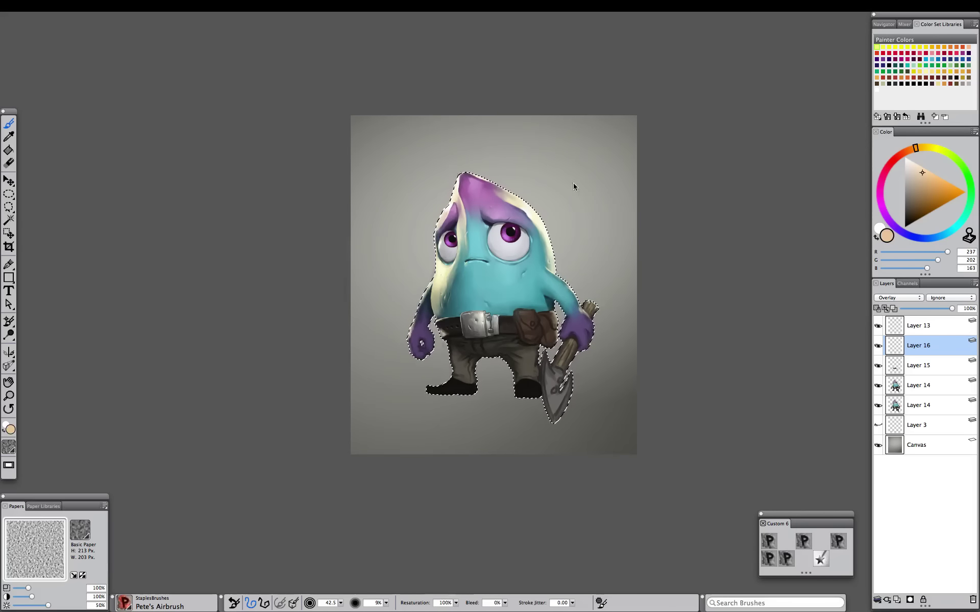
{"action": "left_click", "coordinate": [881, 205]}
{"action": "left_click", "coordinate": [910, 174]}
{"action": "mouse_move", "coordinate": [493, 275]}
{"action": "left_mouse_down"}
{"action": "mouse_move", "coordinate": [510, 280]}
{"action": "mouse_move", "coordinate": [543, 333]}
{"action": "left_mouse_up"}
{"action": "left_click", "coordinate": [907, 215]}
{"action": "left_click_drag", "start_coordinate": [437, 225], "coordinate": [437, 301]}
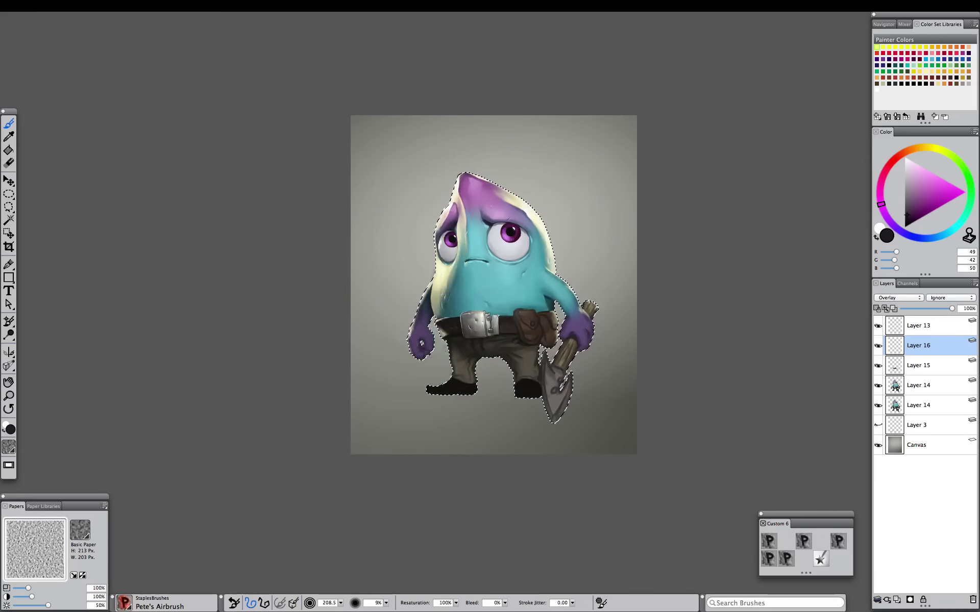
Airbrush the belt pouches and weapon handle on Layer 16 with sampled tones and light and dark warm grays
{"action": "left_click", "coordinate": [533, 326], "text": "alt"}
{"action": "left_click", "coordinate": [540, 319], "text": "alt"}
{"action": "mouse_move", "coordinate": [536, 318]}
{"action": "left_mouse_down"}
{"action": "mouse_move", "coordinate": [541, 334]}
{"action": "mouse_move", "coordinate": [554, 327]}
{"action": "mouse_move", "coordinate": [555, 337]}
{"action": "left_mouse_up"}
{"action": "left_click", "coordinate": [910, 172]}
{"action": "left_click", "coordinate": [909, 183]}
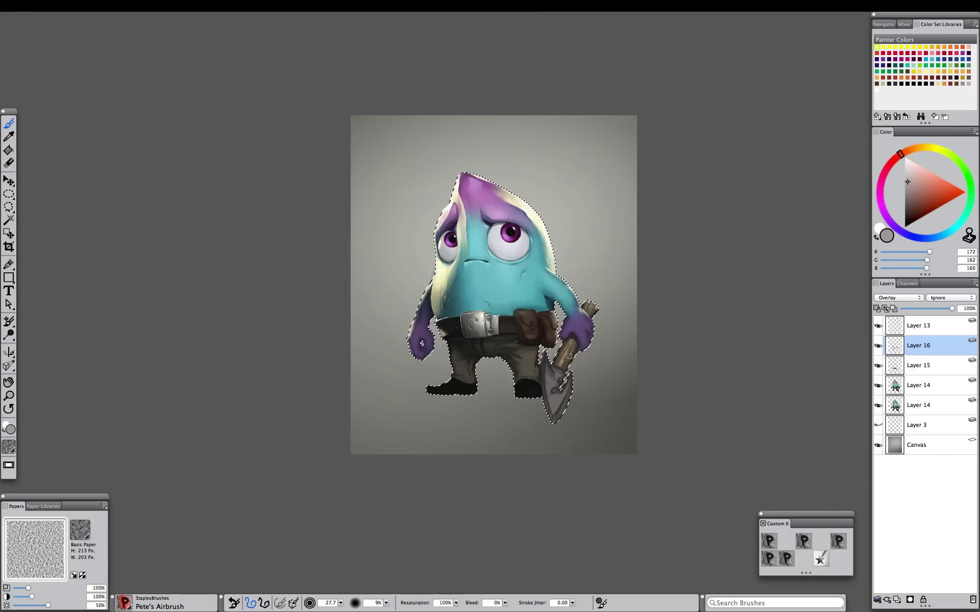
{"action": "left_click", "coordinate": [907, 208]}
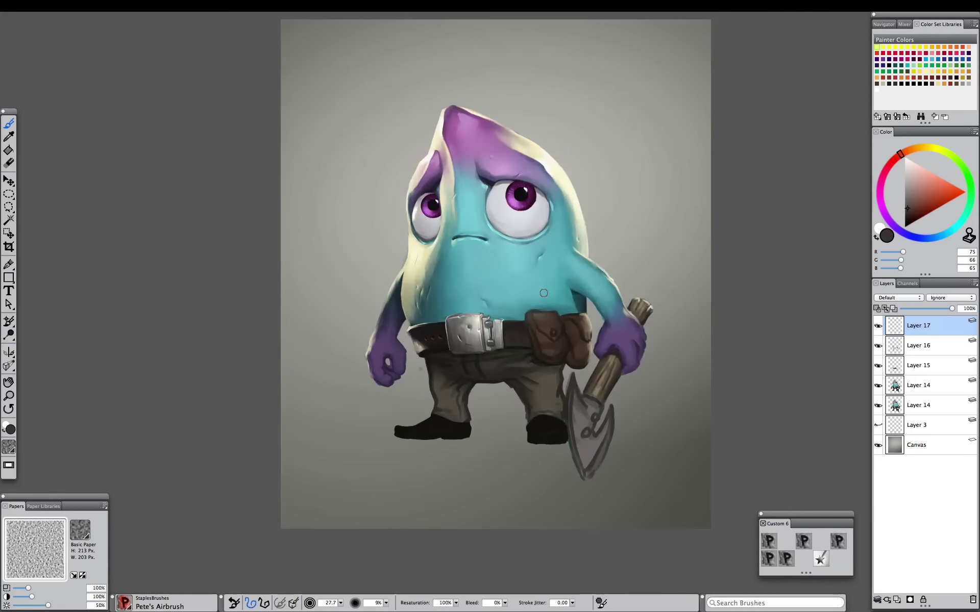
Paint a diagonal tan adhesive bandage on the belly on Layer 17 with Pete's Painting Brush, using RGB 190, 145, 106
{"action": "left_click", "coordinate": [918, 153]}
{"action": "left_click", "coordinate": [924, 187]}
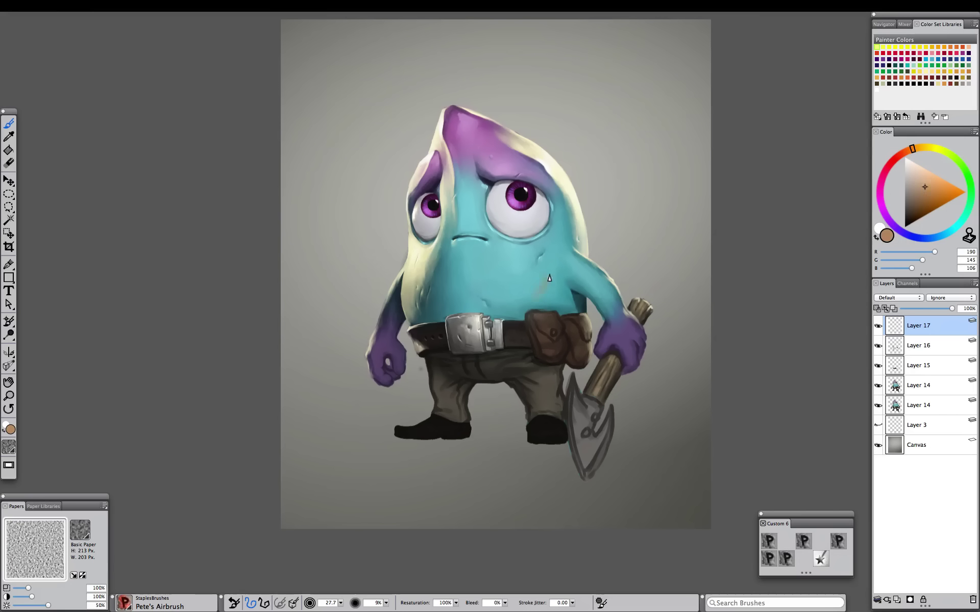
{"action": "left_click", "coordinate": [803, 541]}
{"action": "mouse_move", "coordinate": [538, 295]}
{"action": "left_mouse_down"}
{"action": "mouse_move", "coordinate": [555, 270]}
{"action": "mouse_move", "coordinate": [448, 345]}
{"action": "left_mouse_up"}
{"action": "key", "text": "bracketright"}
{"action": "left_click", "coordinate": [885, 309]}
{"action": "key", "text": "super+plus"}
{"action": "key", "text": "super+plus"}
Shade and clean up the bandage's edges with sampled dark teal, light teal and tan
{"action": "left_click", "coordinate": [602, 343], "text": "alt"}
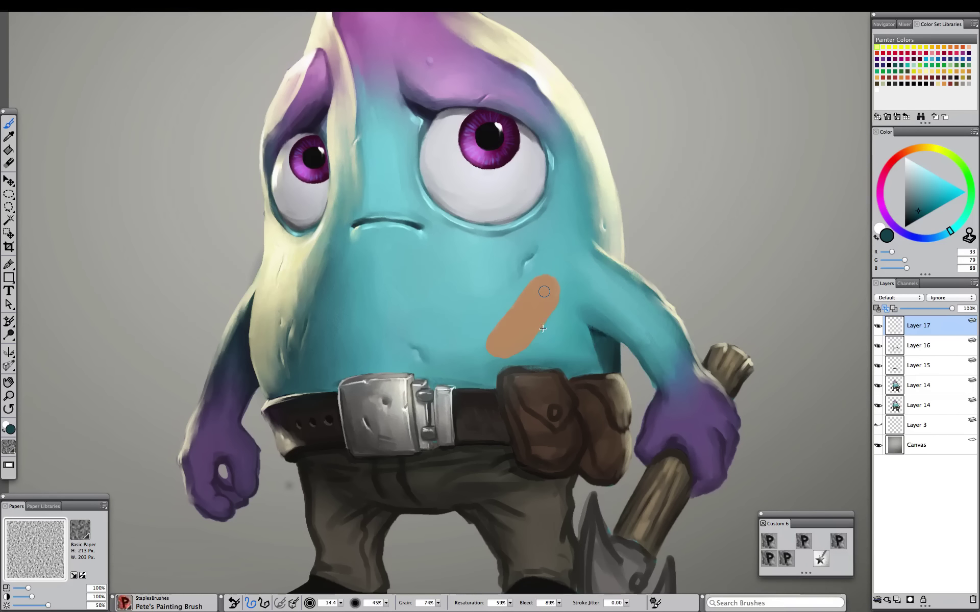
{"action": "left_click_drag", "start_coordinate": [559, 304], "coordinate": [527, 350]}
{"action": "left_click", "coordinate": [560, 307], "text": "alt"}
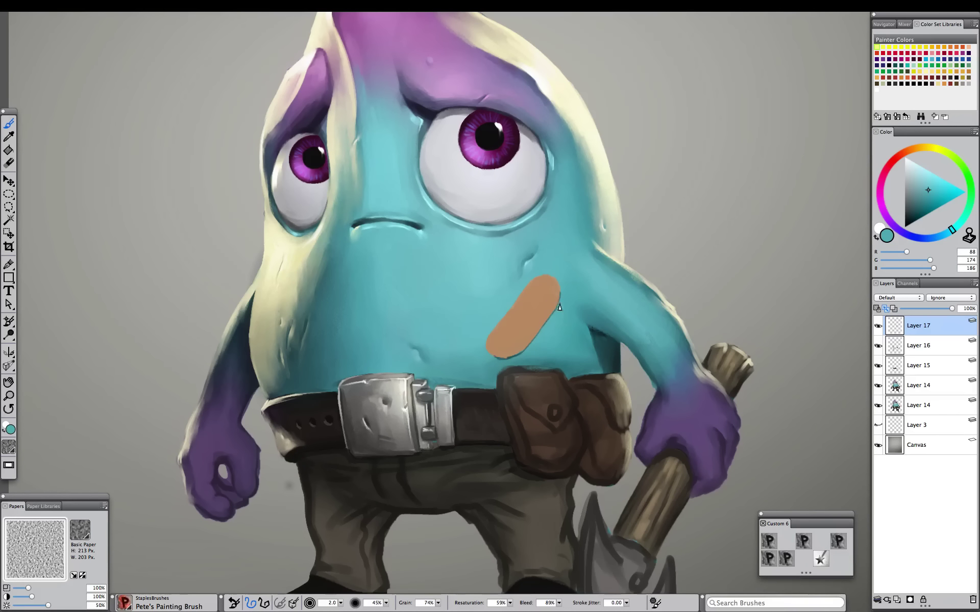
{"action": "left_click", "coordinate": [492, 359], "text": "alt"}
{"action": "left_click", "coordinate": [503, 349], "text": "alt"}
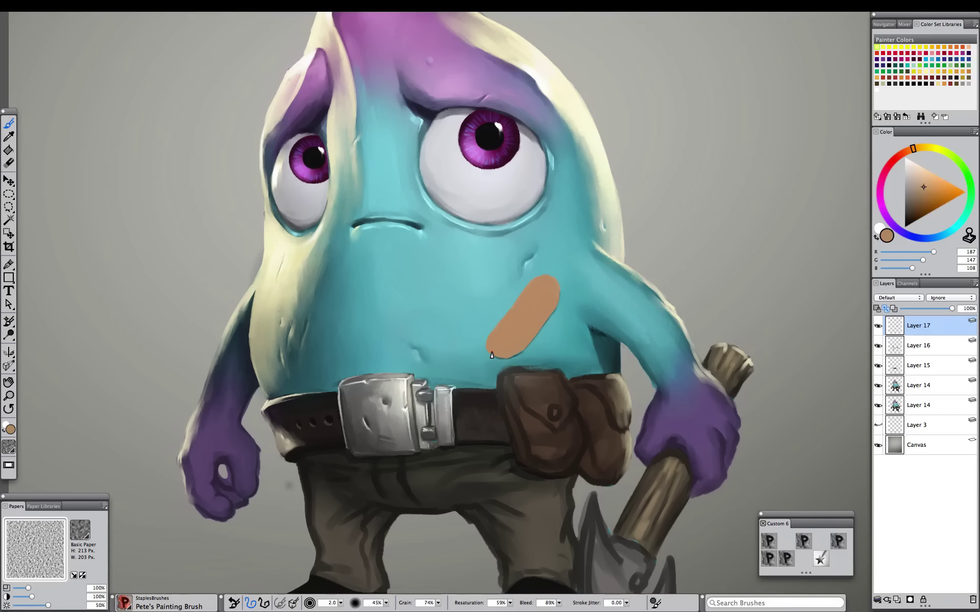
Paint two crease lines across the bandage's middle in darker brown, RGB 161, 119, 83, and light tan, RGB 227, 178, 135
{"action": "left_click", "coordinate": [924, 194]}
{"action": "left_click_drag", "start_coordinate": [511, 321], "coordinate": [529, 334]}
{"action": "mouse_move", "coordinate": [522, 340]}
{"action": "left_mouse_down"}
{"action": "mouse_move", "coordinate": [507, 321]}
{"action": "mouse_move", "coordinate": [529, 335]}
{"action": "left_mouse_up"}
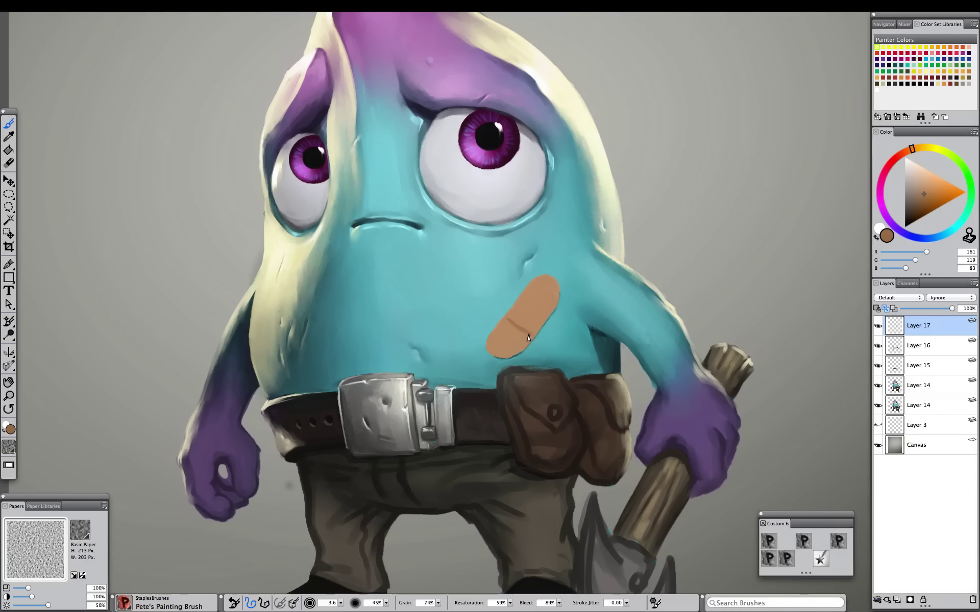
{"action": "left_click", "coordinate": [525, 301], "text": "alt"}
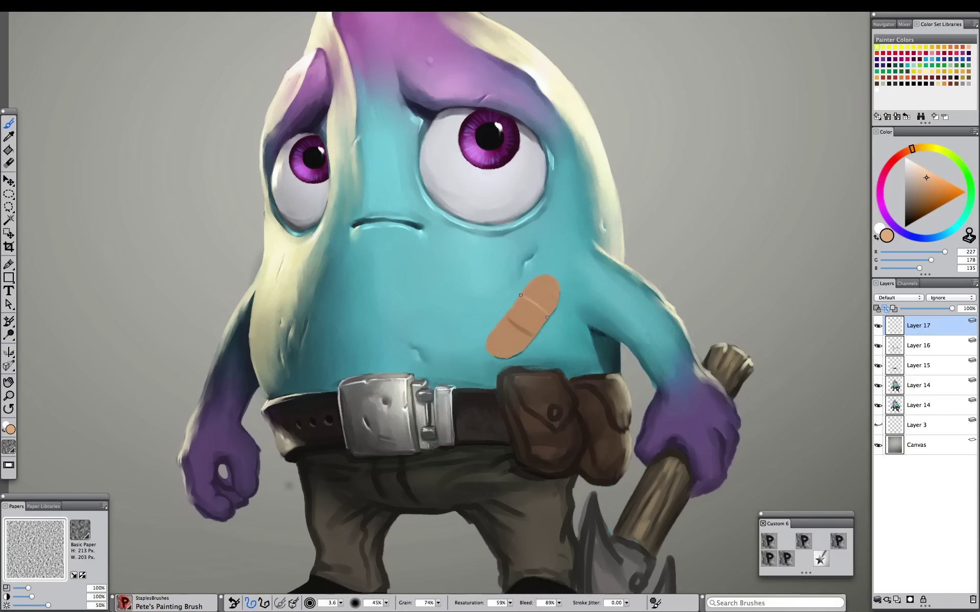
{"action": "key", "text": "super+minus"}
{"action": "key", "text": "super+minus"}
{"action": "key", "text": "super+minus"}
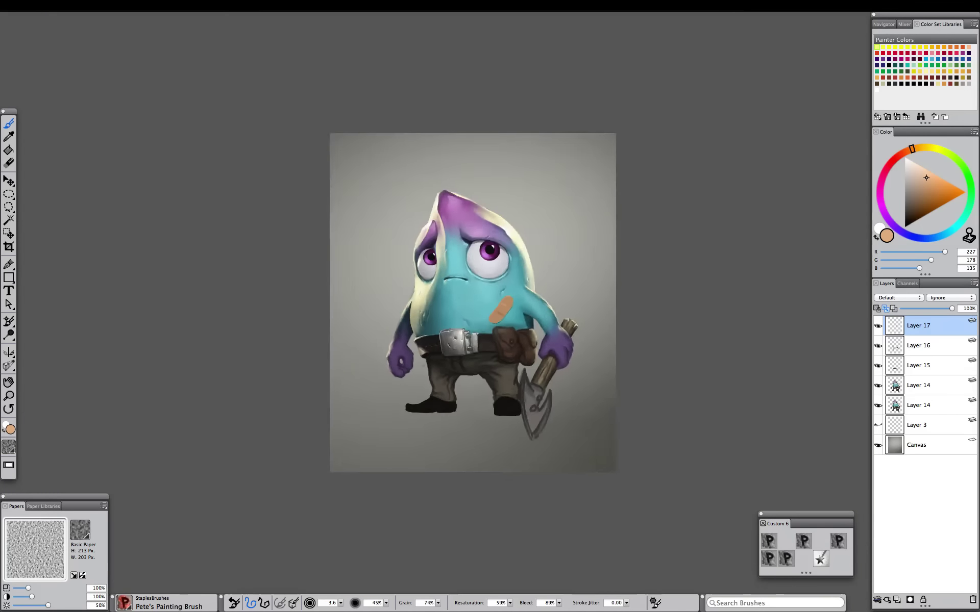
Move the bandage down to the belt pouch and delete the lassoed end that overlaps the pouch and belt
{"action": "key", "text": "super+plus"}
{"action": "key", "text": "super+plus"}
{"action": "key", "text": "super+minus"}
{"action": "key", "text": "super+plus"}
{"action": "key", "text": "super+plus"}
{"action": "mouse_move", "coordinate": [518, 332]}
{"action": "left_mouse_down"}
{"action": "mouse_move", "coordinate": [508, 348]}
{"action": "mouse_move", "coordinate": [520, 371]}
{"action": "mouse_move", "coordinate": [543, 373]}
{"action": "left_mouse_up"}
{"action": "key", "text": "l"}
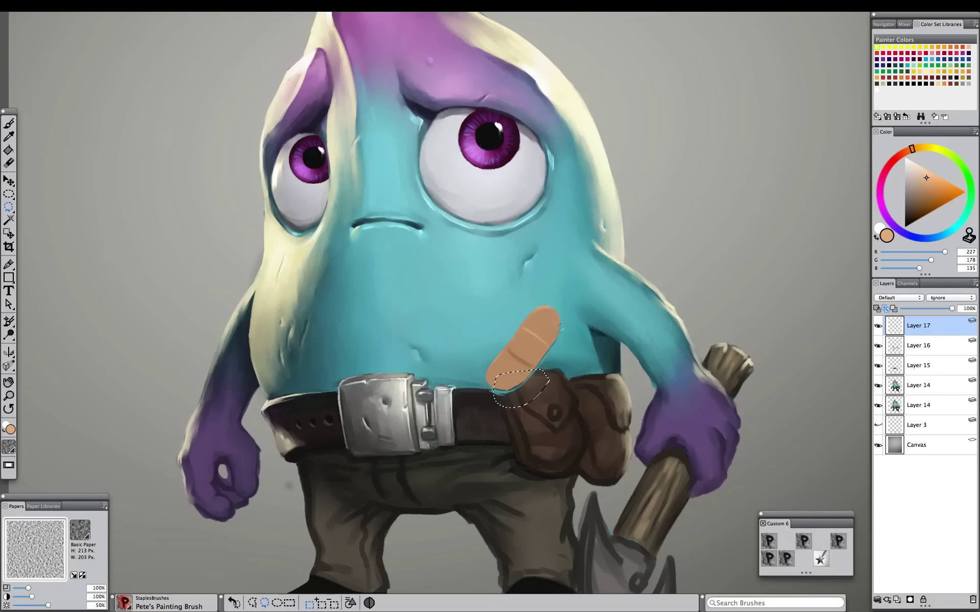
{"action": "key", "text": "Delete"}
{"action": "key", "text": "super+d"}
{"action": "key", "text": "super+minus"}
{"action": "key", "text": "super+minus"}
{"action": "key", "text": "super+plus"}
{"action": "key", "text": "super+plus"}
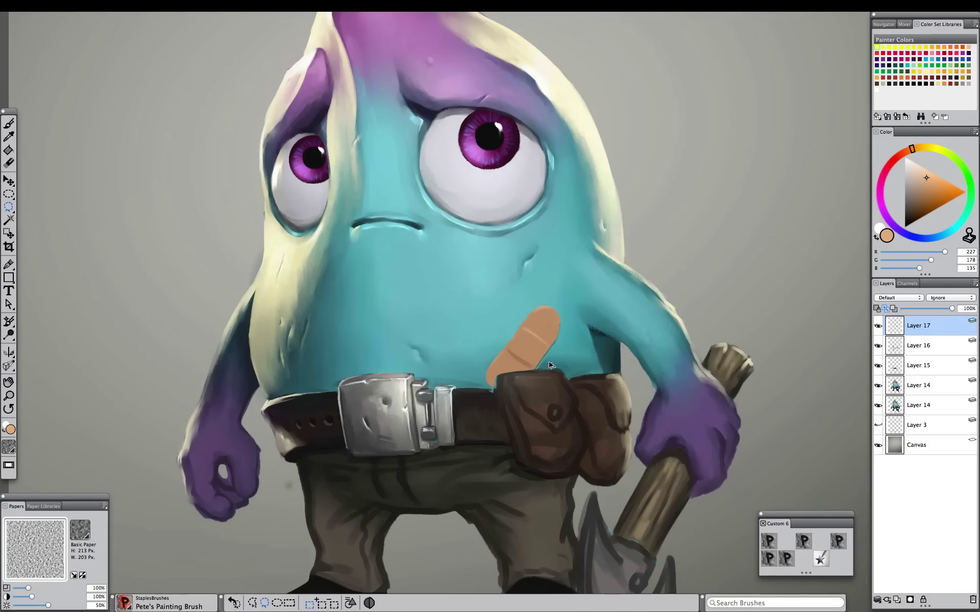
Dot small teal perforation holes onto the bandage's upper end with Pete's Drawing Brush
{"action": "left_click", "coordinate": [803, 543]}
{"action": "left_click", "coordinate": [544, 287], "text": "alt"}
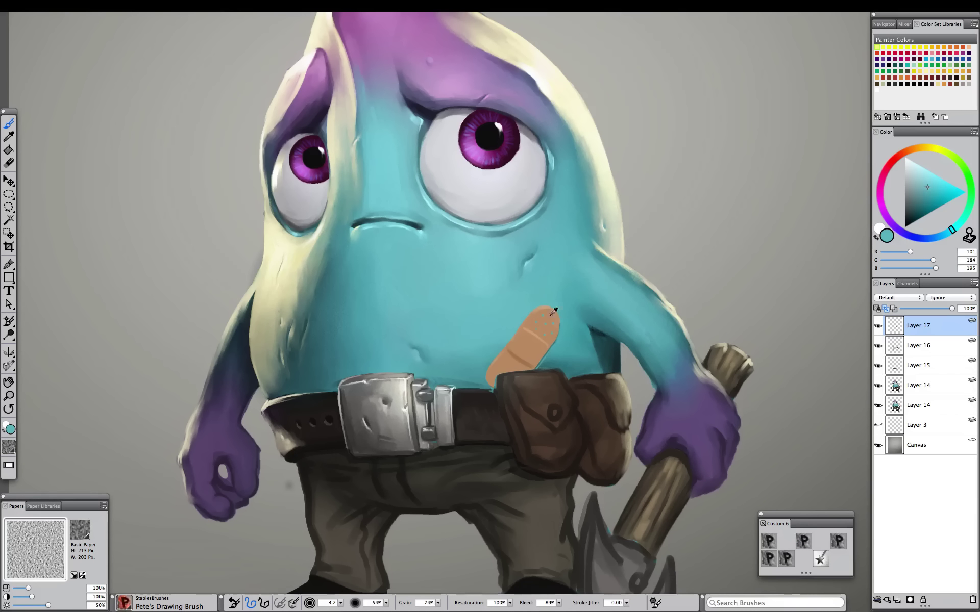
{"action": "left_click", "coordinate": [551, 314], "text": "alt"}
{"action": "left_click", "coordinate": [551, 335], "text": "alt"}
{"action": "key", "text": "super+plus"}
{"action": "key", "text": "super+plus"}
{"action": "key", "text": "super+plus"}
Lighten the bandage's upper rim in sampled tan and darken the holes' upper edges in dark teal, RGB 47, 110, 119
{"action": "left_click", "coordinate": [659, 412], "text": "alt"}
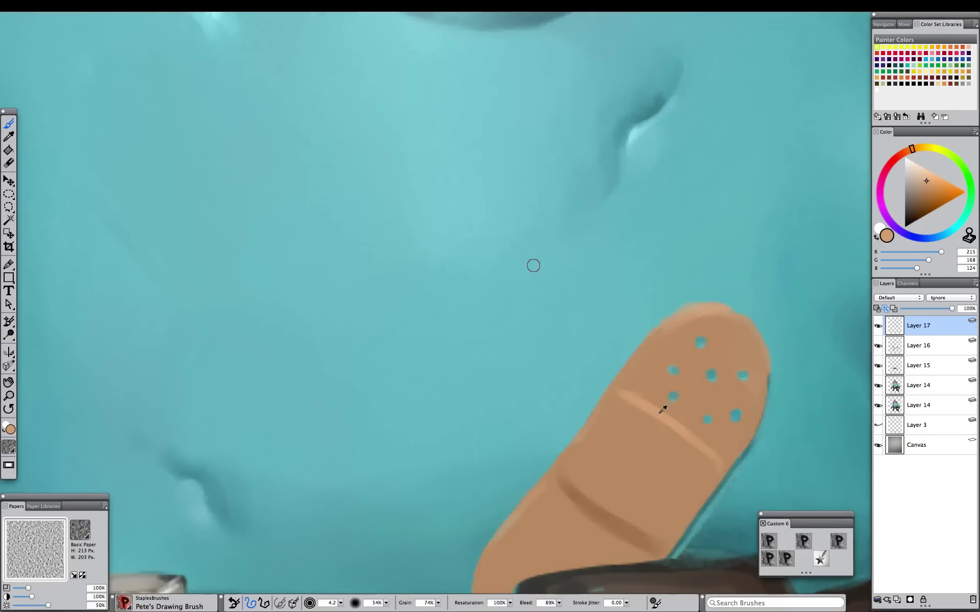
{"action": "key", "text": "bracketleft"}
{"action": "left_click", "coordinate": [712, 541], "text": "alt"}
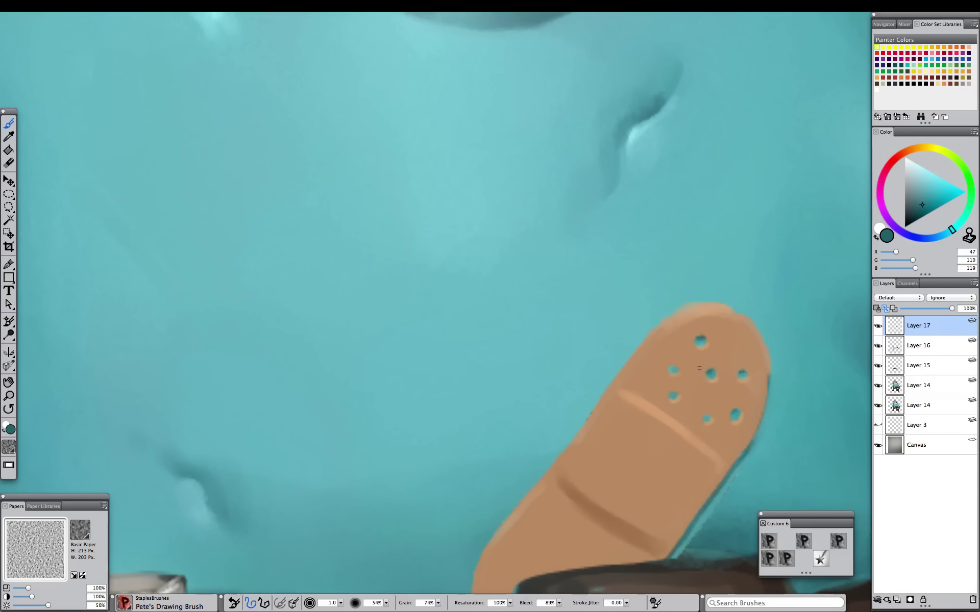
{"action": "key", "text": "super+minus"}
{"action": "key", "text": "super+minus"}
{"action": "key", "text": "super+minus"}
{"action": "key", "text": "super+minus"}
{"action": "key", "text": "super+minus"}
Dot dark teal perforation holes, sampled from the body's shadow, onto the bandage's lower end with Pete's Drawing Brush
{"action": "key", "text": "super+plus"}
{"action": "key", "text": "super+plus"}
{"action": "key", "text": "super+plus"}
{"action": "key", "text": "super+plus"}
{"action": "left_click", "coordinate": [709, 398], "text": "alt"}
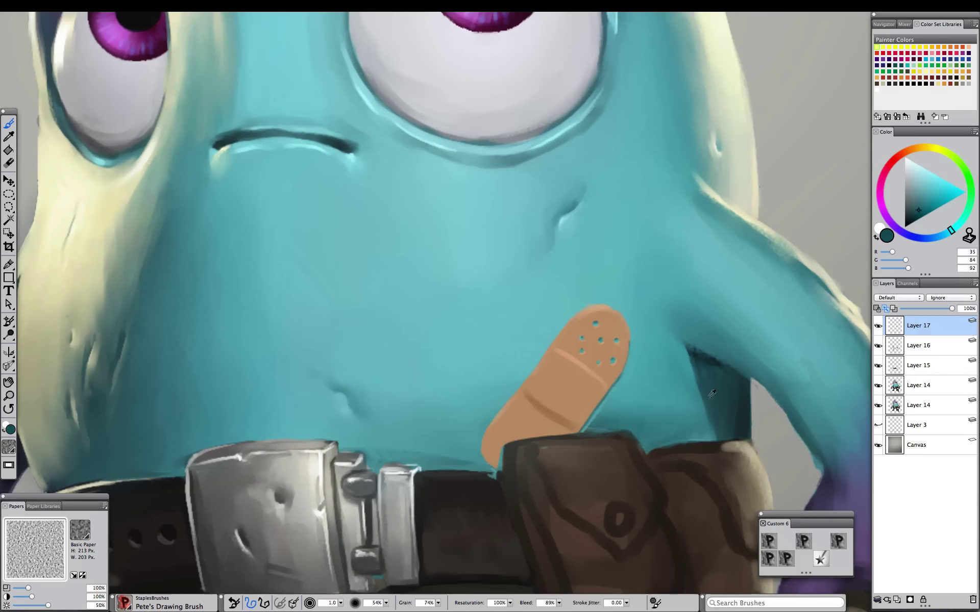
{"action": "left_click", "coordinate": [770, 541]}
{"action": "left_click", "coordinate": [508, 433]}
{"action": "left_click", "coordinate": [477, 421], "text": "alt"}
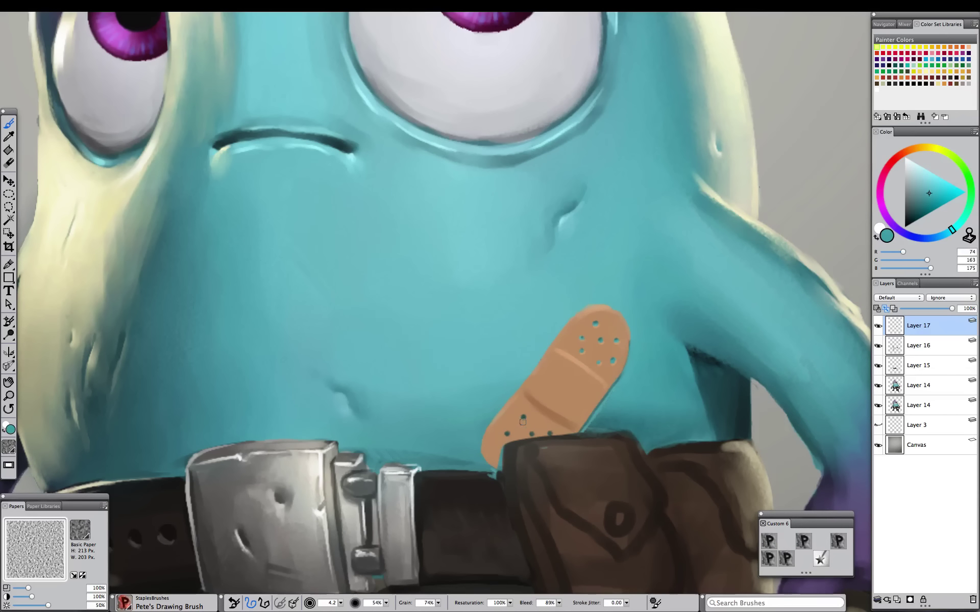
{"action": "left_click", "coordinate": [522, 421]}
{"action": "left_click", "coordinate": [531, 435]}
{"action": "left_click", "coordinate": [505, 438]}
Try to shade the bandage's lower end in black with Pete's Airbrush while preserving the layer's transparency
{"action": "key", "text": "super+minus"}
{"action": "key", "text": "super+minus"}
{"action": "key", "text": "super+minus"}
{"action": "left_click", "coordinate": [834, 539]}
{"action": "left_click", "coordinate": [876, 309]}
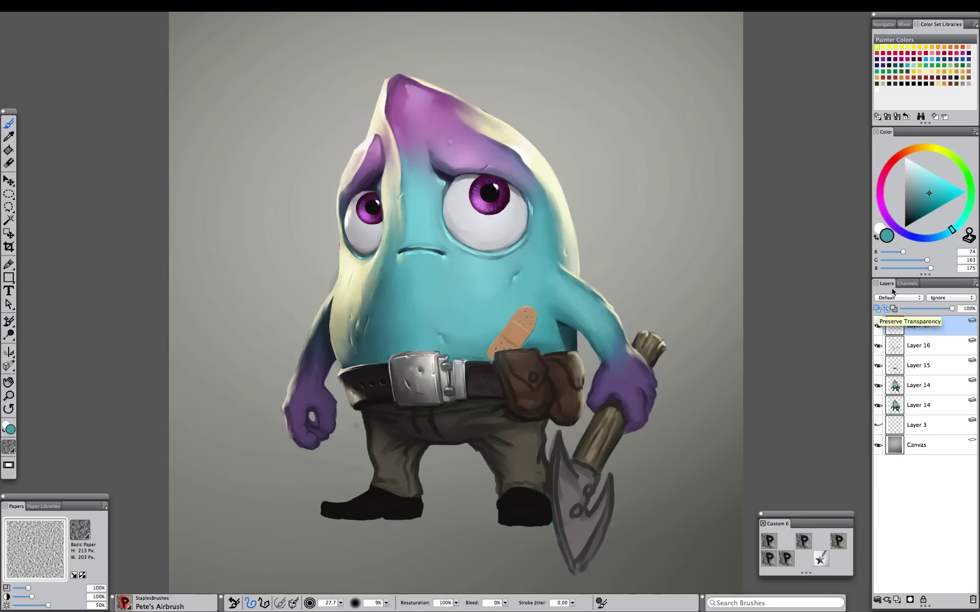
{"action": "left_click_drag", "start_coordinate": [908, 188], "coordinate": [905, 227]}
{"action": "left_click_drag", "start_coordinate": [493, 356], "coordinate": [515, 344]}
{"action": "key", "text": "super+z"}
{"action": "key", "text": "]"}
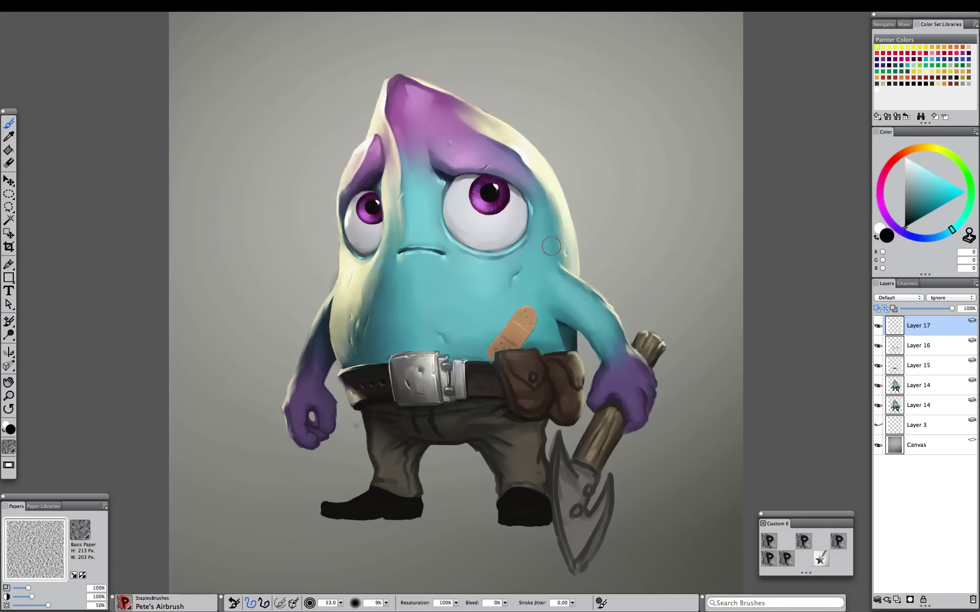
Paint a short dark teal cut emerging from the bandage's upper-left edge with Pete's Painting Brush
{"action": "key", "text": "super+minus"}
{"action": "key", "text": "super+plus"}
{"action": "key", "text": "super+plus"}
{"action": "left_click", "coordinate": [798, 542]}
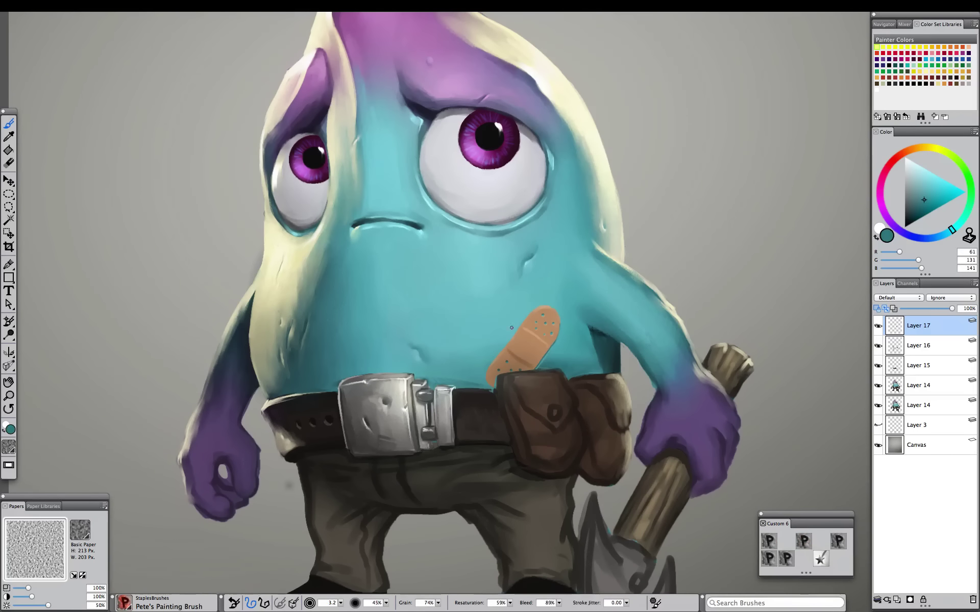
{"action": "left_click", "coordinate": [501, 331], "text": "alt"}
{"action": "left_click", "coordinate": [423, 230], "text": "alt"}
{"action": "left_click_drag", "start_coordinate": [503, 334], "coordinate": [512, 338]}
{"action": "left_click", "coordinate": [507, 341], "text": "alt"}
Fill the cut beside the bandage with reddish brown, RGB 155, 70, 45
{"action": "left_click", "coordinate": [901, 153]}
{"action": "left_click", "coordinate": [923, 203]}
{"action": "left_click", "coordinate": [931, 200]}
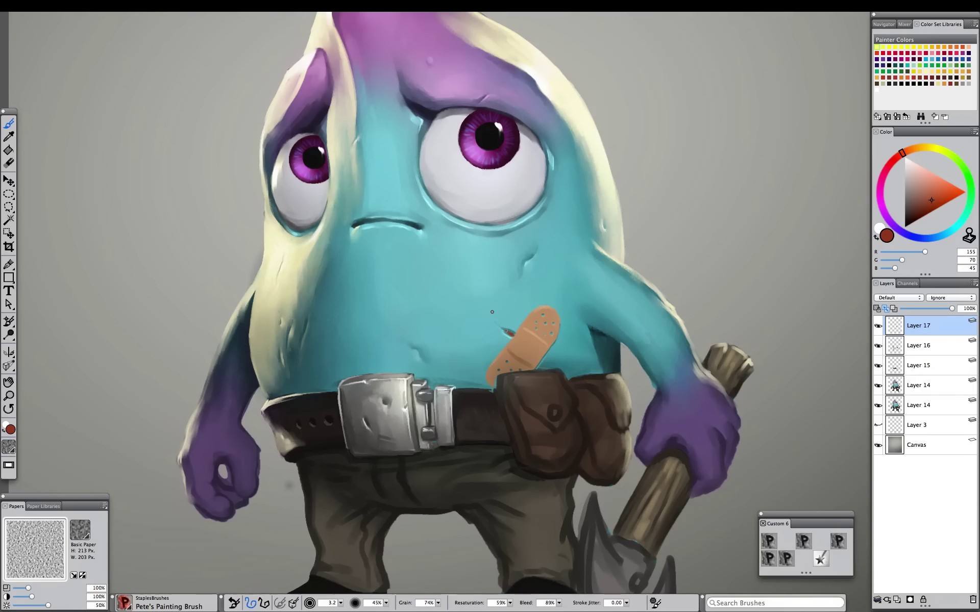
{"action": "left_click", "coordinate": [523, 338], "text": "alt"}
{"action": "left_click_drag", "start_coordinate": [520, 330], "coordinate": [513, 341]}
Paint the cut's other end at the bandage's lower-right edge in sampled dark teal and reddish brown, RGB 147, 79, 59
{"action": "key", "text": "super+minus"}
{"action": "key", "text": "super+minus"}
{"action": "key", "text": "super+equal"}
{"action": "key", "text": "super+equal"}
{"action": "key", "text": "super+equal"}
{"action": "left_click", "coordinate": [576, 392], "text": "alt"}
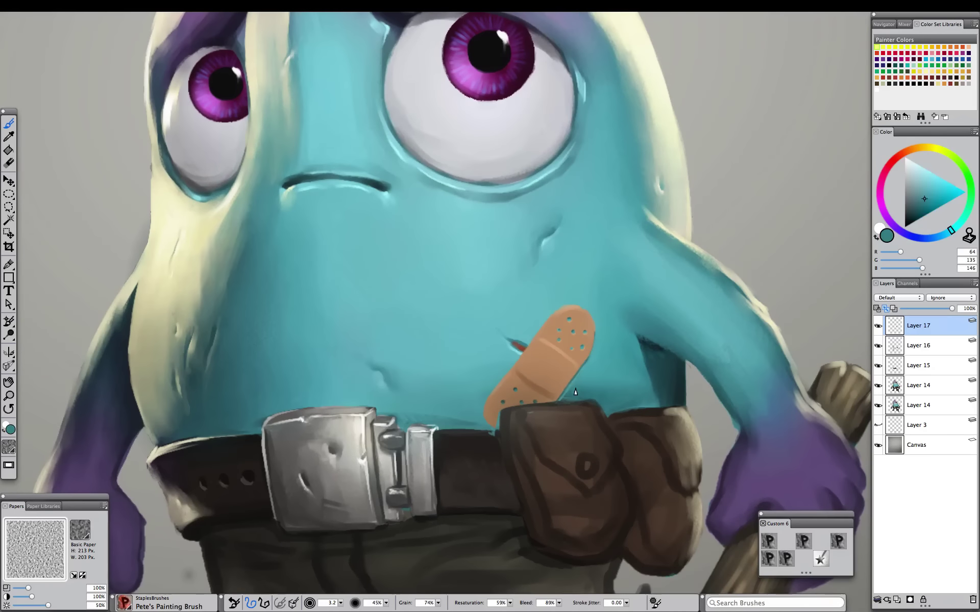
{"action": "left_click", "coordinate": [575, 392], "text": "alt"}
{"action": "left_click_drag", "start_coordinate": [573, 379], "coordinate": [581, 396]}
{"action": "left_click", "coordinate": [518, 347], "text": "alt"}
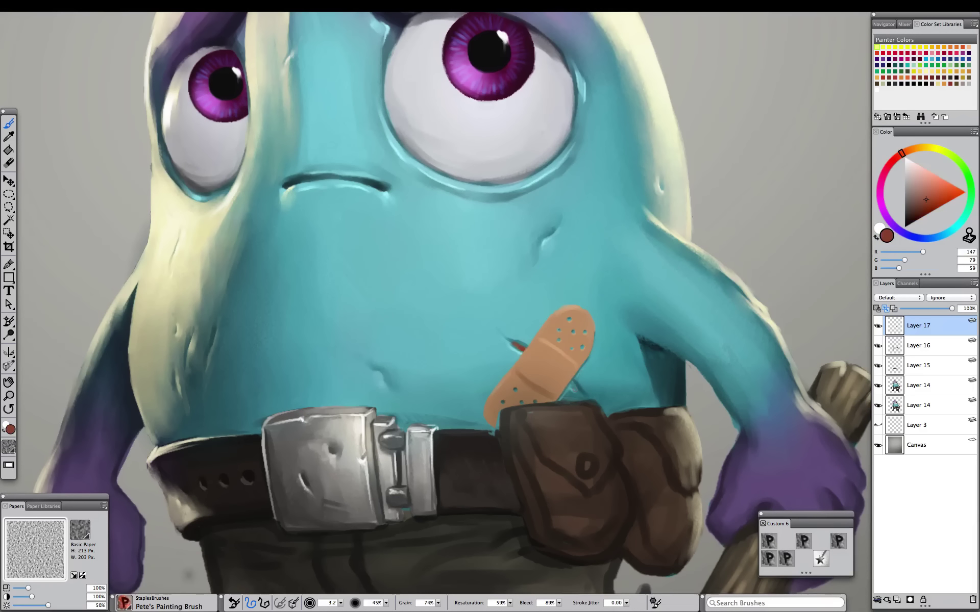
Lower the opacity of Layer 17 to 94%
{"action": "key", "text": "super+minus"}
{"action": "key", "text": "super+minus"}
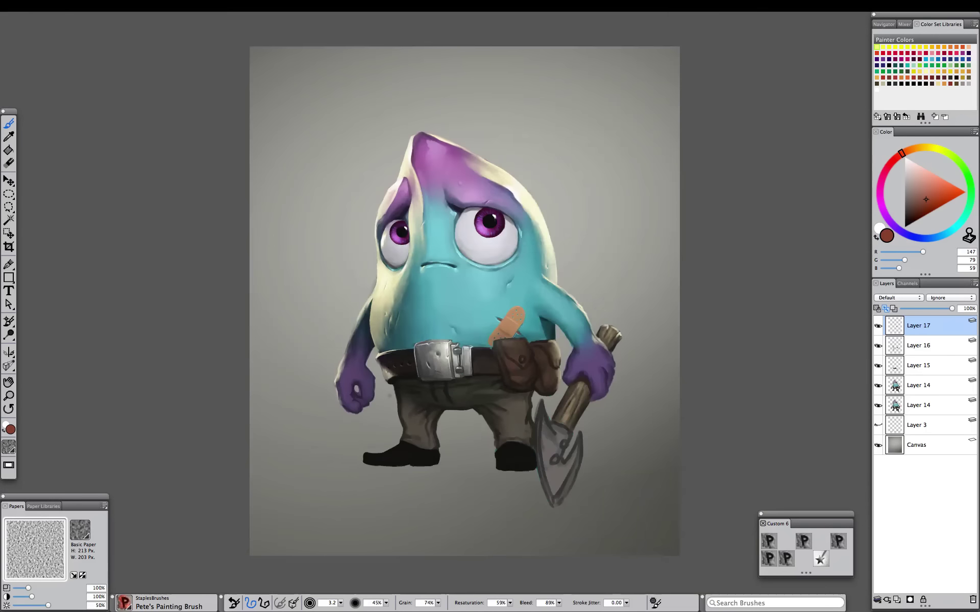
{"action": "key", "text": "super+equal"}
{"action": "left_click_drag", "start_coordinate": [952, 308], "coordinate": [949, 309]}
{"action": "scroll", "coordinate": [350, 317], "scroll_direction": "down", "scroll_amount": 3}
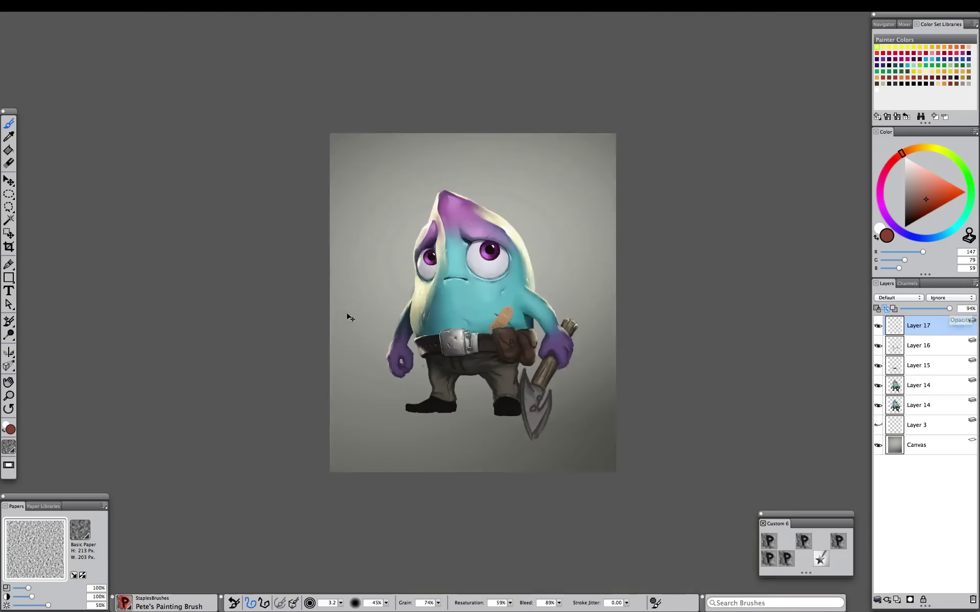
Flip the canvas horizontally and start painting knee folds on a new layer, on the trouser leg away from the axe
{"action": "scroll", "coordinate": [347, 316], "scroll_direction": "up", "scroll_amount": 3}
{"action": "key", "text": "Tab"}
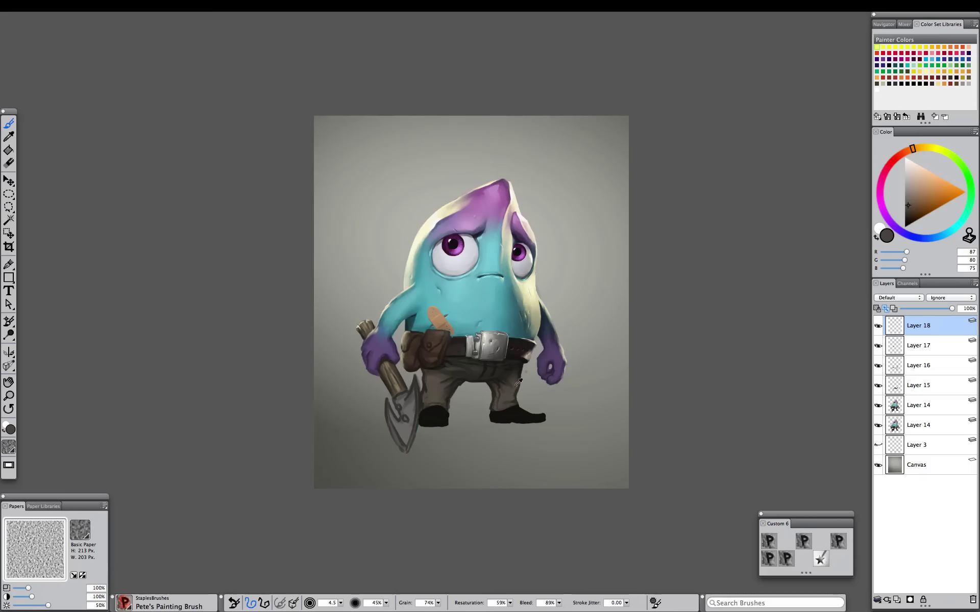
{"action": "left_click", "coordinate": [514, 383], "text": "alt"}
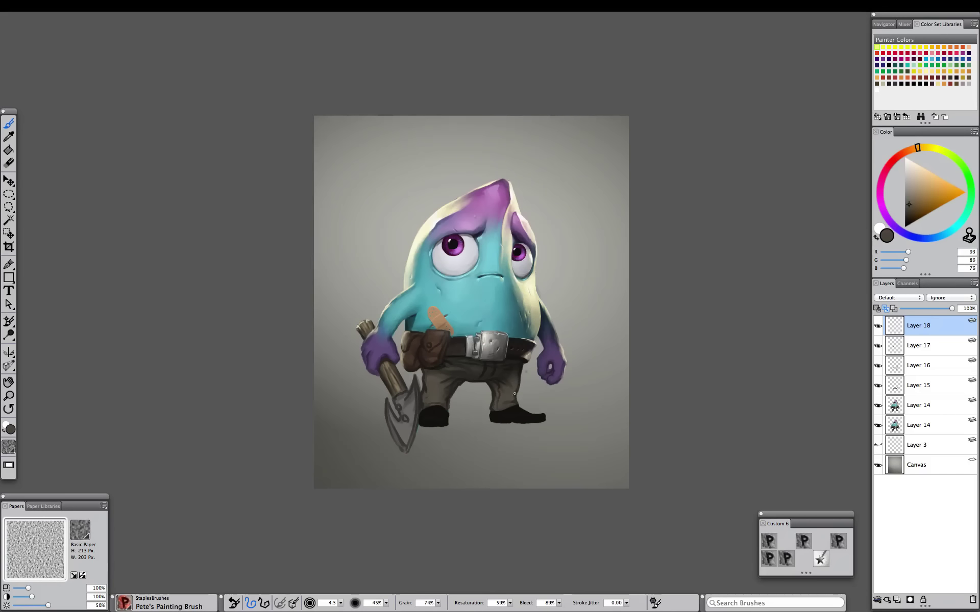
{"action": "left_click", "coordinate": [516, 380], "text": "alt"}
{"action": "left_click_drag", "start_coordinate": [518, 374], "coordinate": [516, 385]}
{"action": "left_click", "coordinate": [514, 392], "text": "alt"}
{"action": "left_click", "coordinate": [503, 385], "text": "alt"}
{"action": "left_click", "coordinate": [510, 381], "text": "alt"}
{"action": "left_click", "coordinate": [503, 382], "text": "alt"}
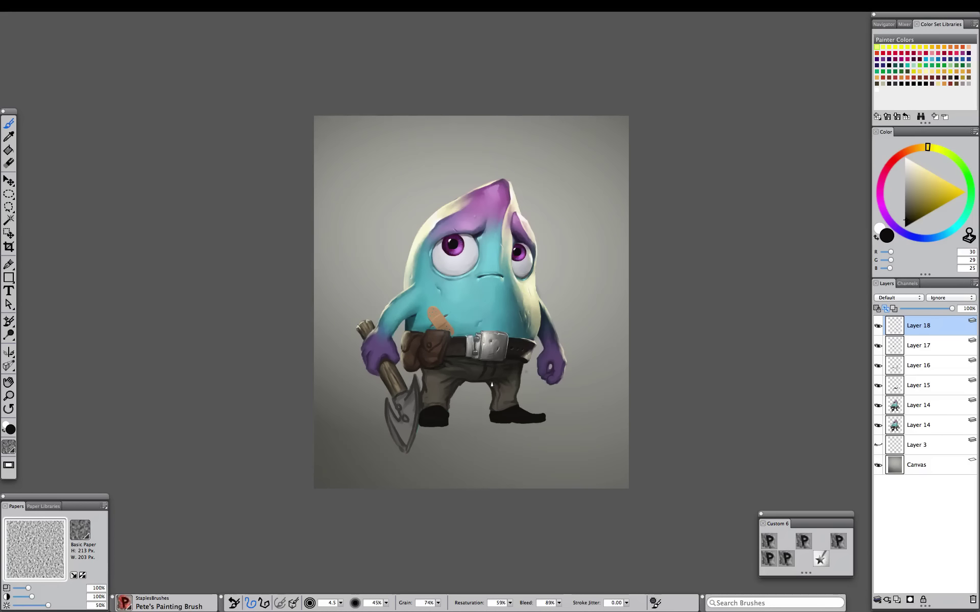
Shade the inner side and lower folds of the trouser leg away from the axe in sampled grey-browns, RGB 76, 71, 62 and 94, 87, 76
{"action": "left_click", "coordinate": [498, 384], "text": "alt"}
{"action": "left_click", "coordinate": [494, 402], "text": "alt"}
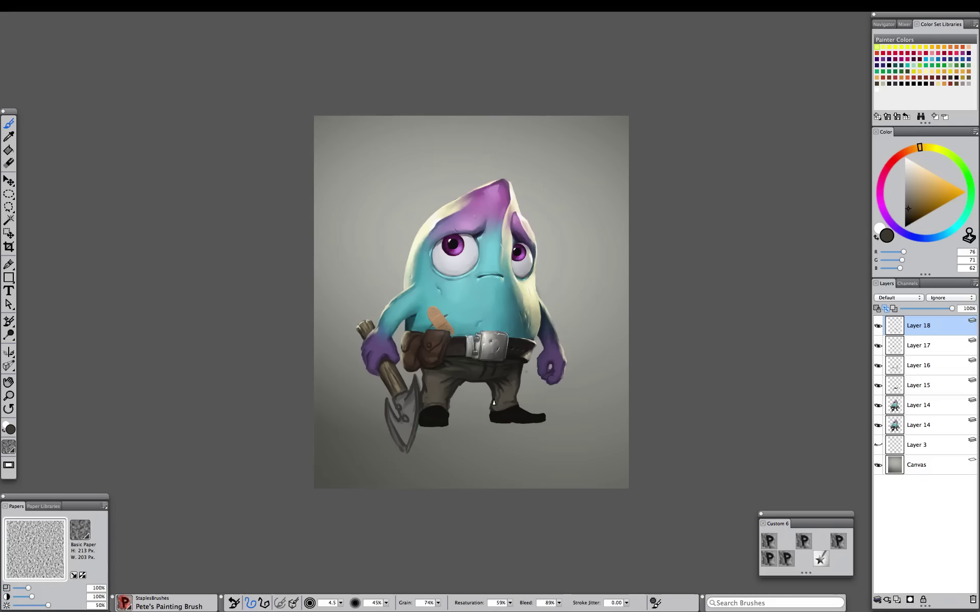
{"action": "left_click", "coordinate": [515, 382], "text": "alt"}
{"action": "left_click", "coordinate": [504, 397], "text": "alt"}
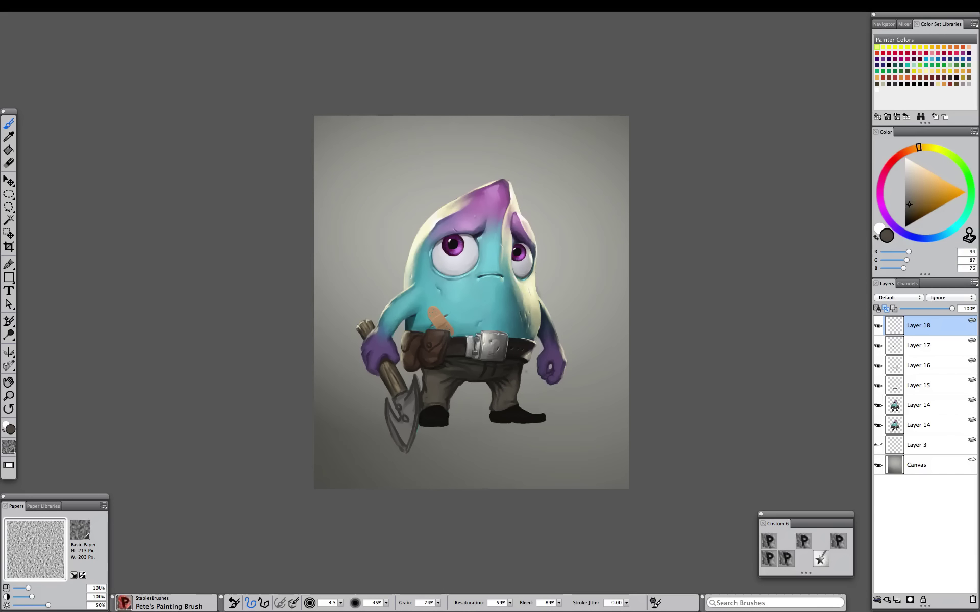
{"action": "left_click", "coordinate": [909, 197]}
Paint folds and shadows on the axe-side trouser leg with a size 8.2 brush, using sampled dark brown, RGB 47, 44, 39
{"action": "left_click", "coordinate": [427, 395], "text": "alt"}
{"action": "left_click", "coordinate": [429, 393], "text": "alt"}
{"action": "key", "text": "bracketright"}
{"action": "left_click", "coordinate": [428, 397], "text": "alt"}
{"action": "left_click", "coordinate": [429, 401], "text": "alt"}
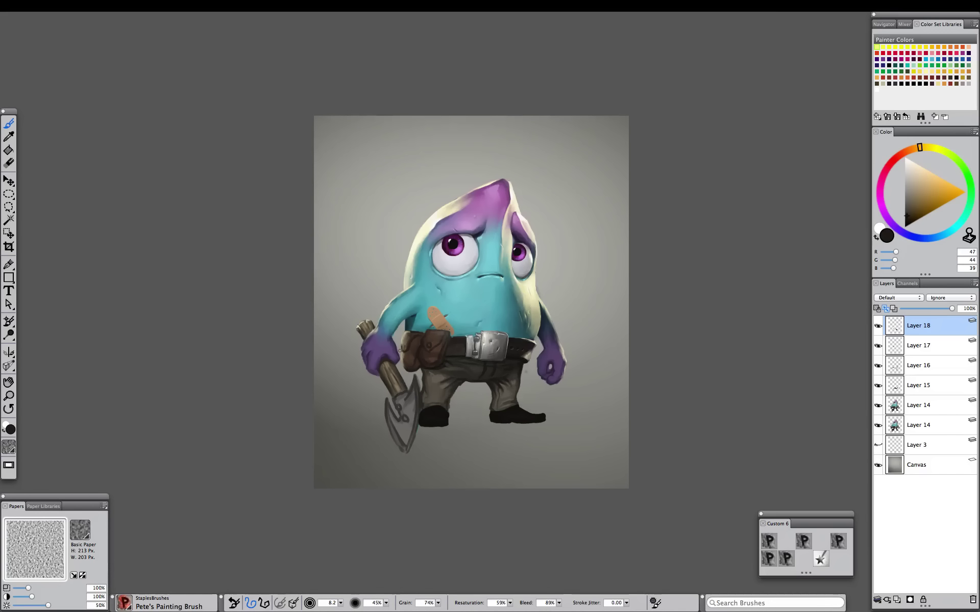
{"action": "left_click", "coordinate": [423, 394], "text": "alt"}
{"action": "left_click", "coordinate": [448, 368], "text": "alt"}
Lighten the knee folds of the leg away from the axe in sampled grey-browns, RGB 106, 99, 87 and 96, 88, 77
{"action": "left_click", "coordinate": [510, 386], "text": "alt"}
{"action": "left_click", "coordinate": [510, 387], "text": "alt"}
{"action": "left_click", "coordinate": [506, 385], "text": "alt"}
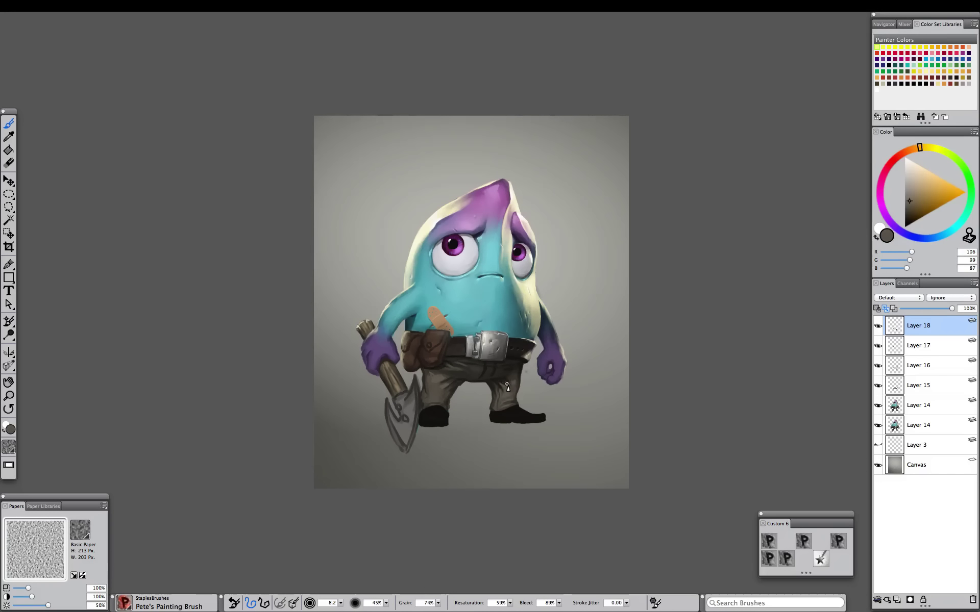
{"action": "left_click", "coordinate": [506, 388], "text": "alt"}
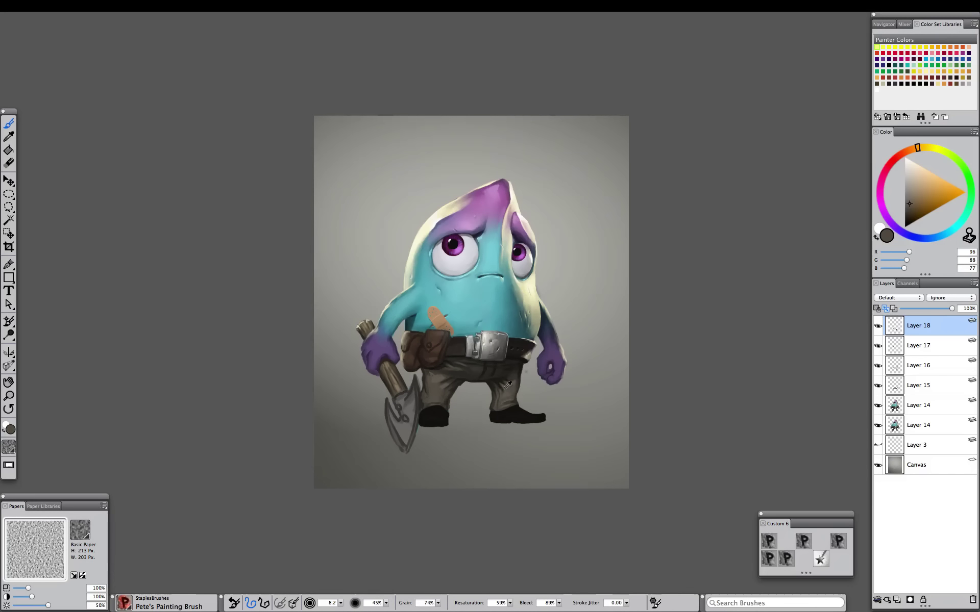
Deepen the shadows below the belt, at the crotch and under the pouch in sampled dark tones, including RGB 46, 43, 38
{"action": "left_click", "coordinate": [485, 371], "text": "alt"}
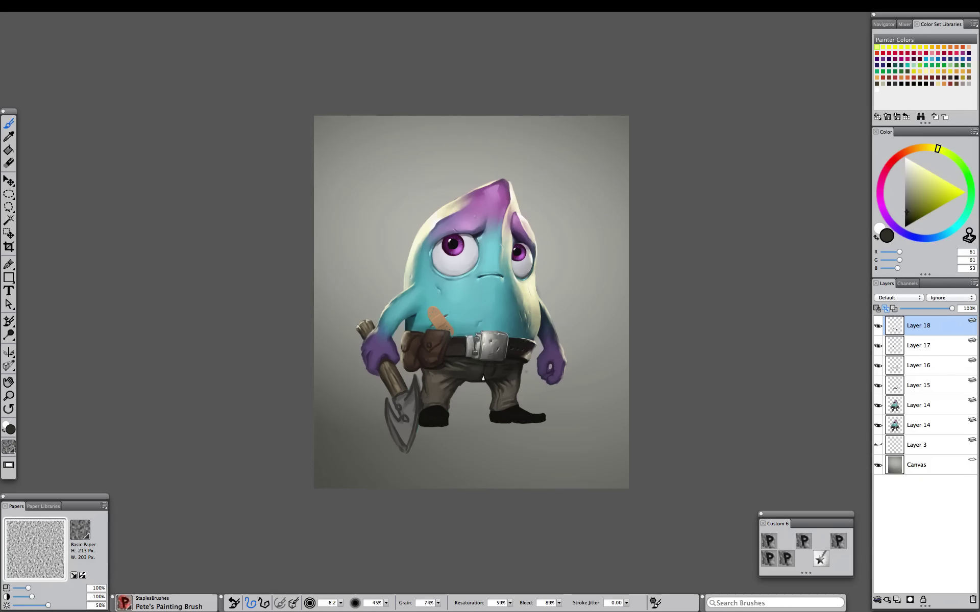
{"action": "left_click", "coordinate": [469, 359], "text": "alt"}
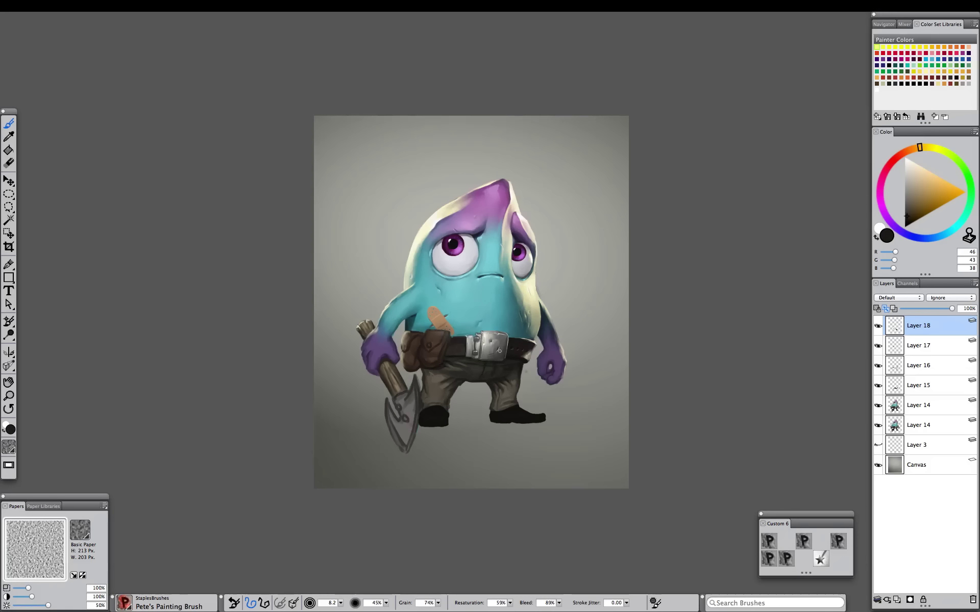
{"action": "left_click", "coordinate": [473, 384], "text": "alt"}
{"action": "left_click", "coordinate": [522, 367], "text": "alt"}
{"action": "left_click", "coordinate": [427, 376], "text": "alt"}
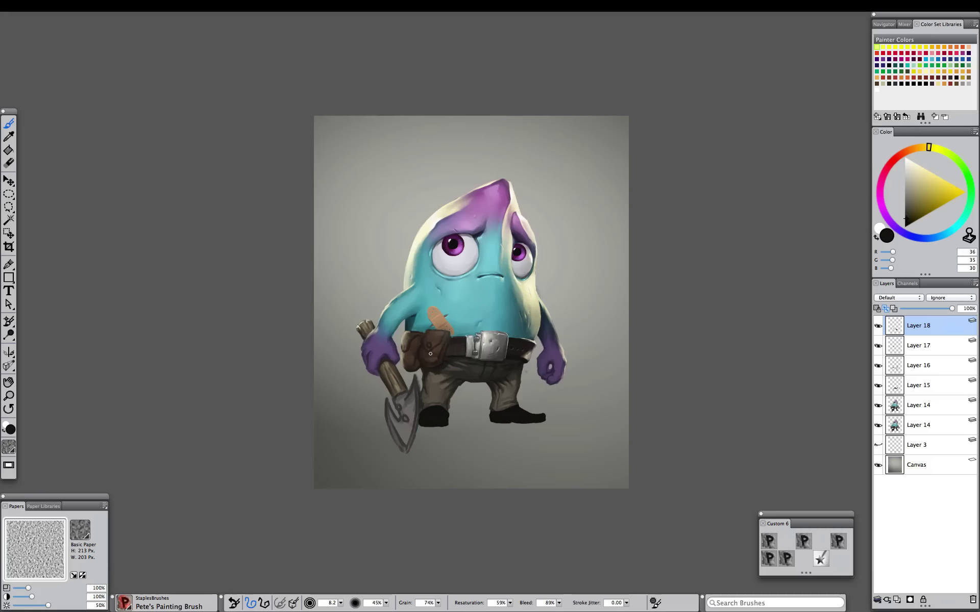
{"action": "left_click", "coordinate": [452, 369], "text": "alt"}
Paint the creases above the shoe on the axe-side trouser leg in sampled dark brown, RGB 44, 41, 34
{"action": "left_click", "coordinate": [447, 408], "text": "alt"}
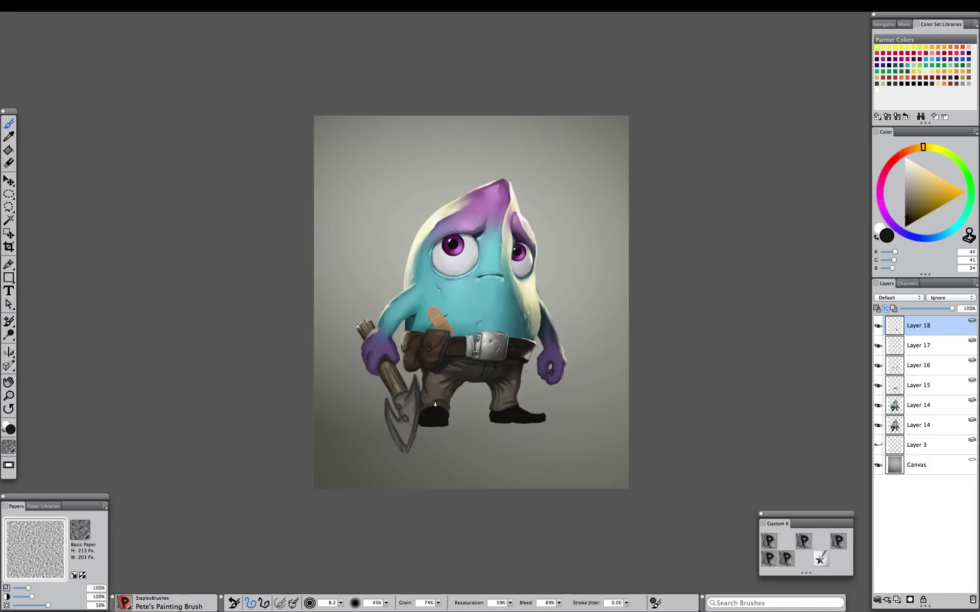
{"action": "left_click", "coordinate": [432, 407], "text": "alt"}
{"action": "left_click_drag", "start_coordinate": [435, 396], "coordinate": [430, 405]}
{"action": "left_click", "coordinate": [430, 406], "text": "alt"}
{"action": "left_click", "coordinate": [436, 398], "text": "alt"}
Softly blend the trousers with Pete's Airbrush in sampled grey-brown, RGB 110, 102, 90
{"action": "left_click", "coordinate": [444, 342], "text": "alt"}
{"action": "key", "text": "bracketleft"}
{"action": "key", "text": "bracketleft"}
{"action": "key", "text": "bracketleft"}
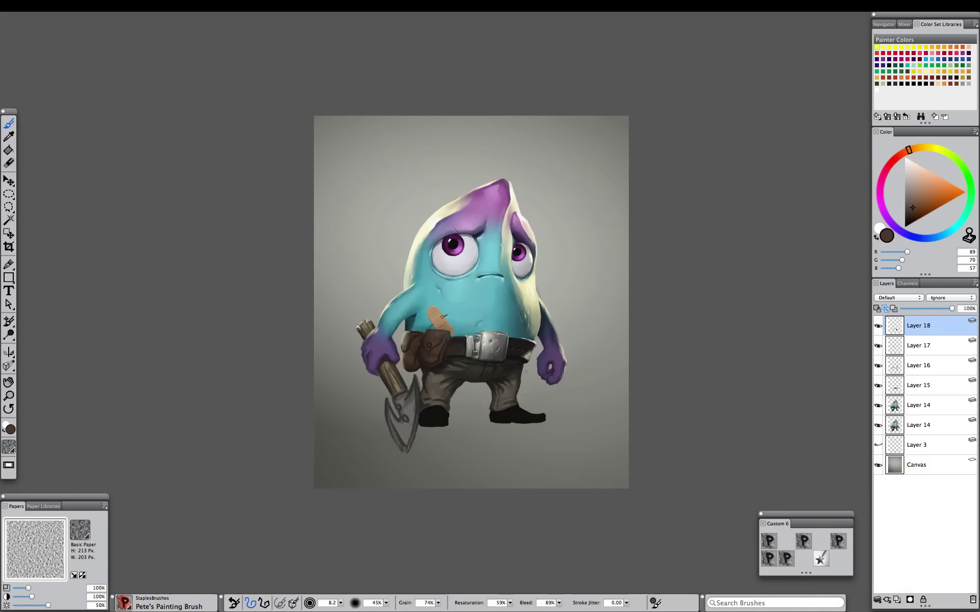
{"action": "key", "text": "super+plus"}
{"action": "key", "text": "super+plus"}
{"action": "left_click_drag", "start_coordinate": [283, 407], "coordinate": [301, 344]}
{"action": "left_click", "coordinate": [820, 558]}
{"action": "left_click", "coordinate": [416, 384], "text": "alt"}
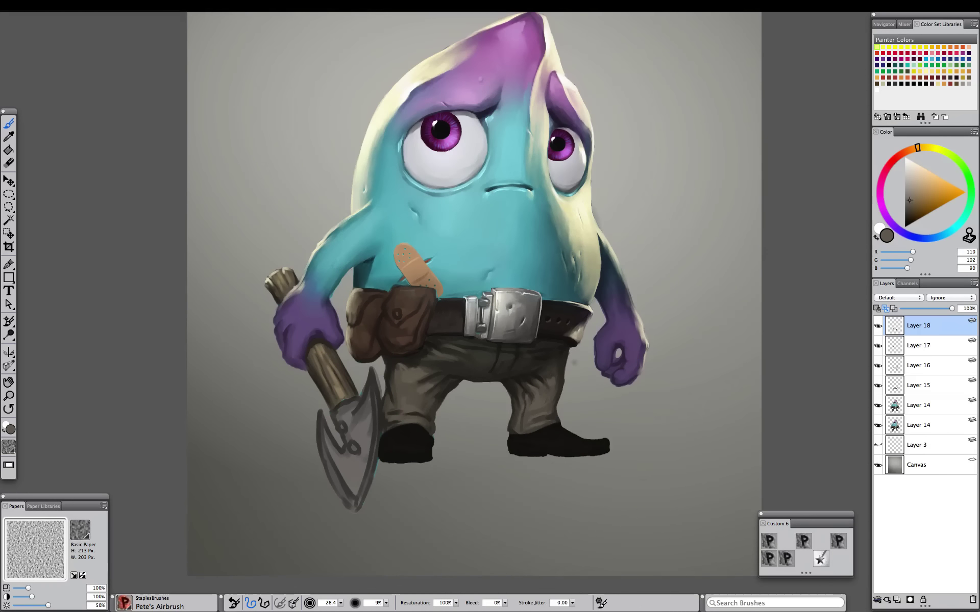
{"action": "mouse_move", "coordinate": [435, 348]}
{"action": "left_mouse_down"}
{"action": "mouse_move", "coordinate": [492, 367]}
{"action": "mouse_move", "coordinate": [524, 392]}
{"action": "left_mouse_up"}
Define the front pouch's flap with Pete's Drawing Brush in near-black, RGB 19, 12, 9, and lighter sampled browns
{"action": "left_click", "coordinate": [797, 544]}
{"action": "left_click", "coordinate": [907, 225]}
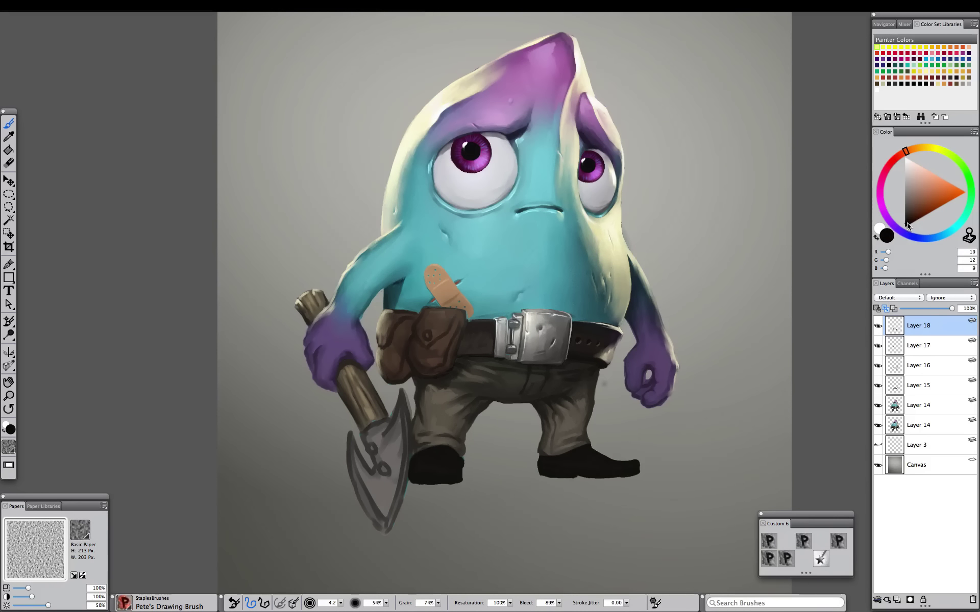
{"action": "left_click_drag", "start_coordinate": [451, 330], "coordinate": [440, 345]}
{"action": "left_click", "coordinate": [458, 317], "text": "alt"}
{"action": "left_click", "coordinate": [433, 314], "text": "alt"}
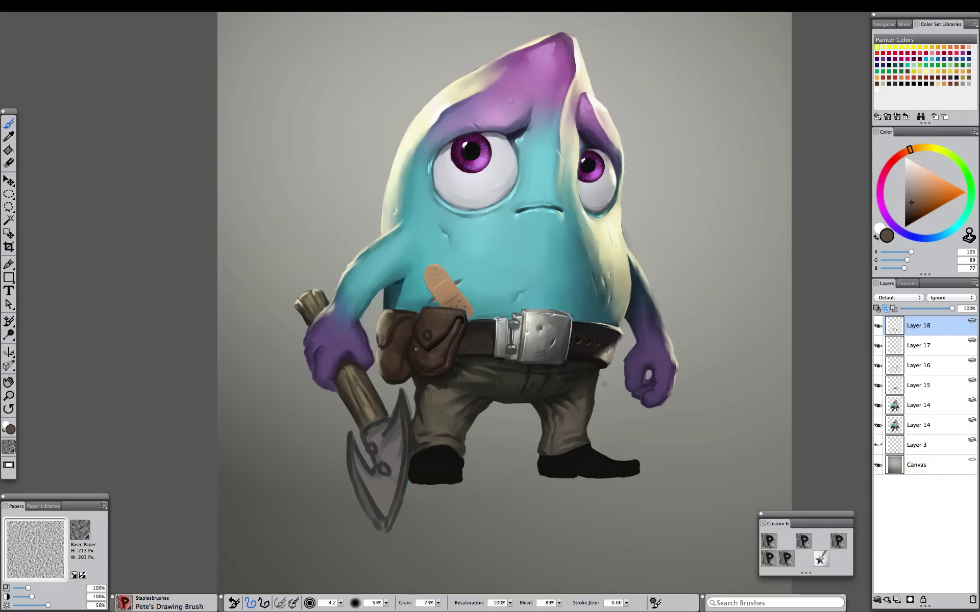
{"action": "left_click", "coordinate": [432, 357], "text": "alt"}
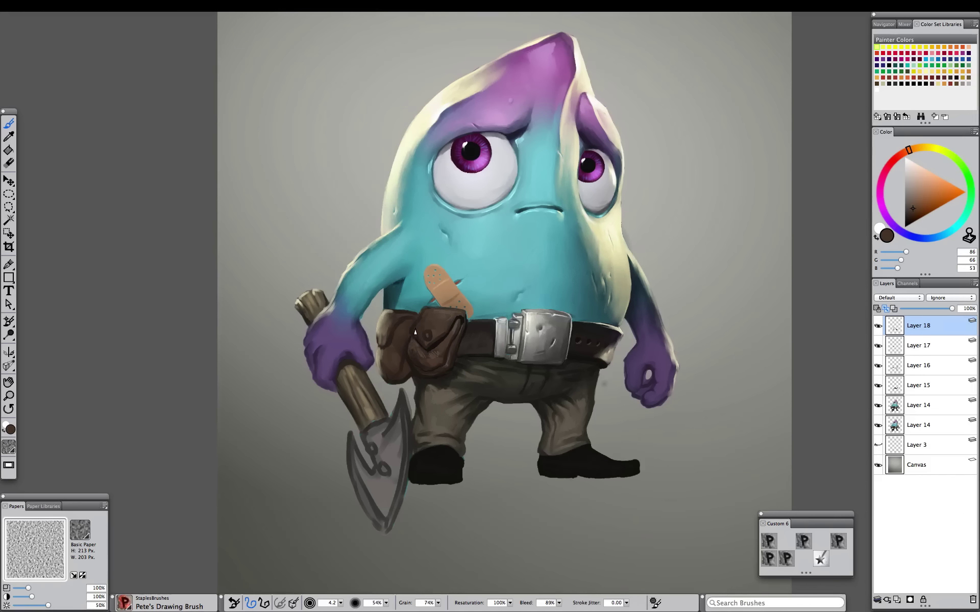
Repaint the front pouch's flap edges and body in sampled leather browns
{"action": "left_click", "coordinate": [414, 337], "text": "alt"}
{"action": "mouse_move", "coordinate": [416, 332]}
{"action": "left_mouse_down"}
{"action": "mouse_move", "coordinate": [449, 324]}
{"action": "mouse_move", "coordinate": [441, 337]}
{"action": "mouse_move", "coordinate": [417, 327]}
{"action": "mouse_move", "coordinate": [422, 360]}
{"action": "mouse_move", "coordinate": [433, 339]}
{"action": "mouse_move", "coordinate": [446, 365]}
{"action": "mouse_move", "coordinate": [458, 340]}
{"action": "mouse_move", "coordinate": [446, 357]}
{"action": "left_mouse_up"}
{"action": "left_click", "coordinate": [421, 337], "text": "alt"}
{"action": "left_click", "coordinate": [433, 327], "text": "alt"}
{"action": "left_click", "coordinate": [432, 328], "text": "alt"}
Paint the front pouch's dark clasp spot with Pete's Painting Brush in RGB 24, 18, 16 and prepare dull brass, RGB 108, 93, 66
{"action": "left_click", "coordinate": [786, 559]}
{"action": "left_click", "coordinate": [802, 540]}
{"action": "left_click", "coordinate": [433, 346], "text": "alt"}
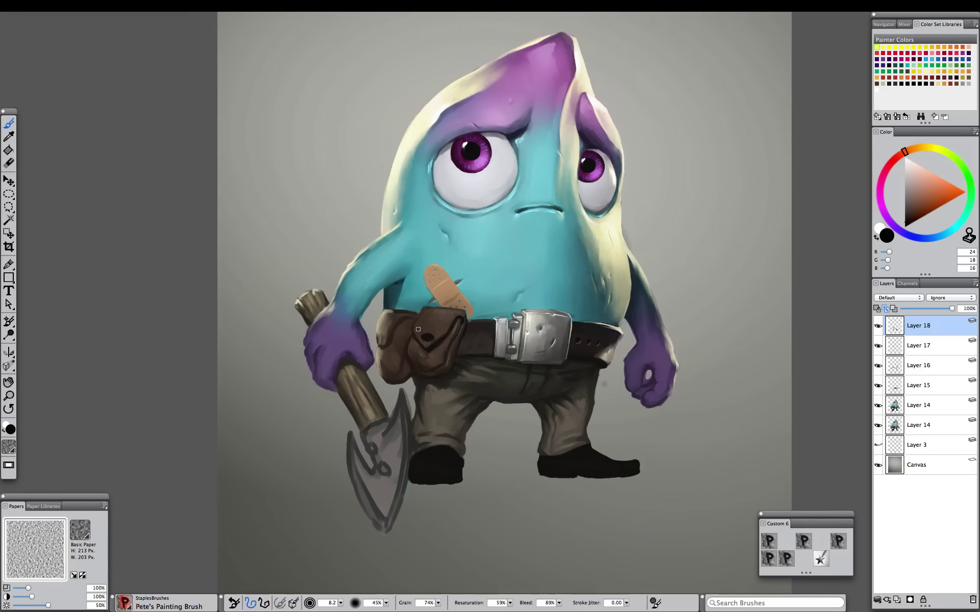
{"action": "left_click", "coordinate": [423, 334], "text": "alt"}
{"action": "left_click", "coordinate": [908, 215]}
{"action": "left_click", "coordinate": [429, 332], "text": "alt"}
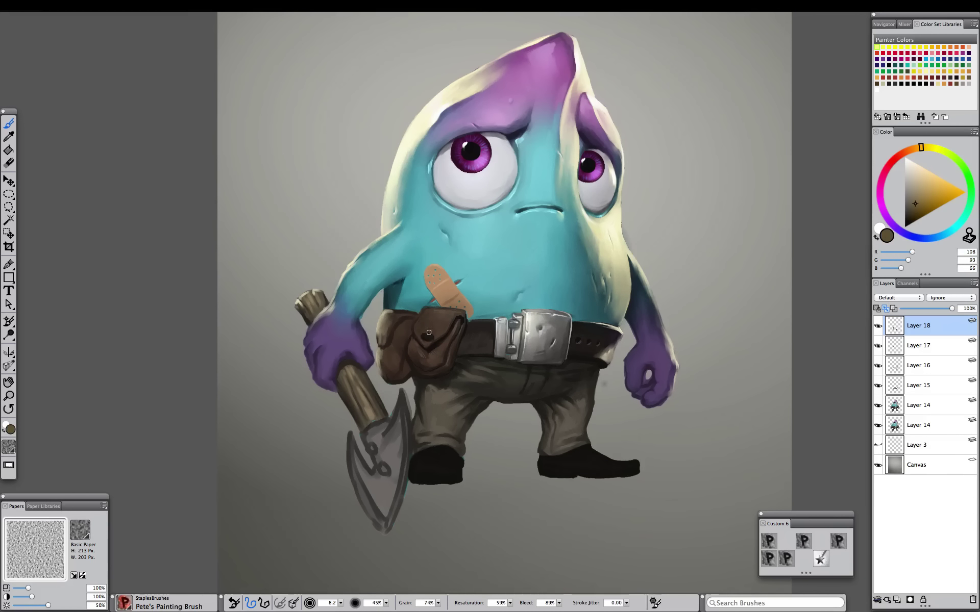
Paint the front pouch's clasp in gold, RGB 205, 173, 113, with pale yellow highlights, RGB 255, 222, 144, using Pete's Drawing Brush
{"action": "left_click", "coordinate": [926, 183]}
{"action": "left_click", "coordinate": [769, 541]}
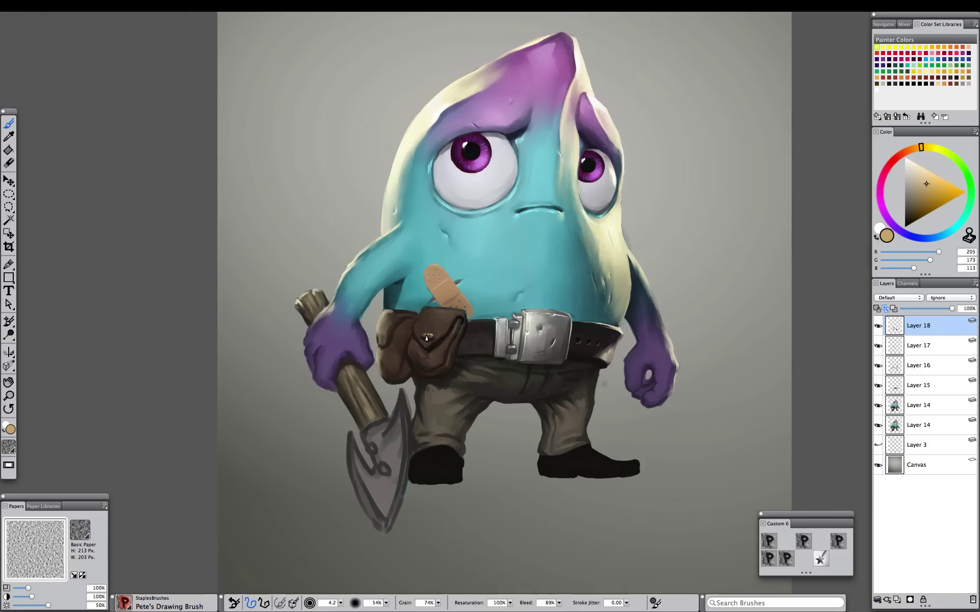
{"action": "left_click", "coordinate": [931, 173]}
{"action": "left_click", "coordinate": [924, 147]}
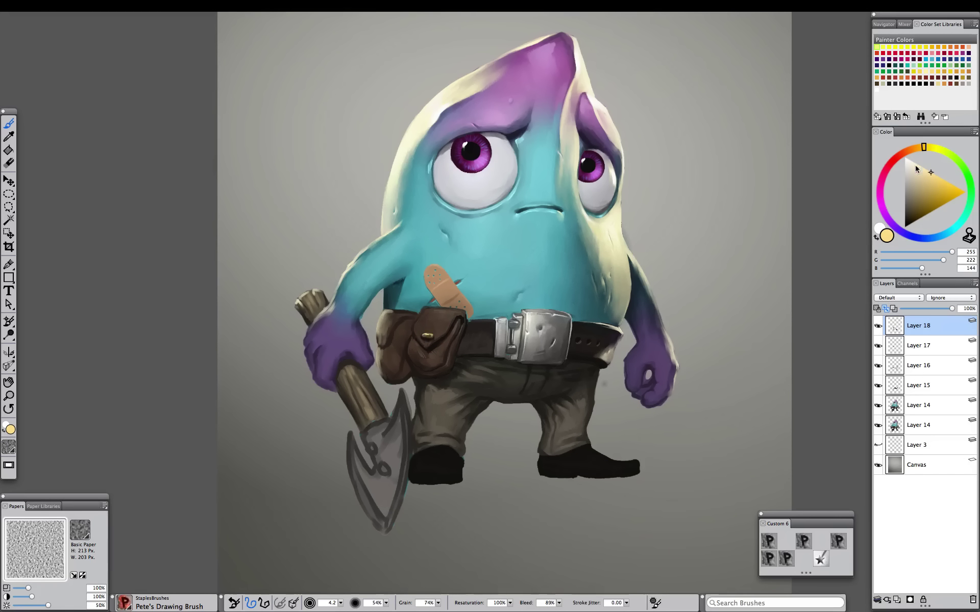
{"action": "left_click", "coordinate": [918, 165]}
Paint a matching gold clasp on the rear pouch using colors sampled from the front pouch's clasp
{"action": "left_click", "coordinate": [429, 339], "text": "alt"}
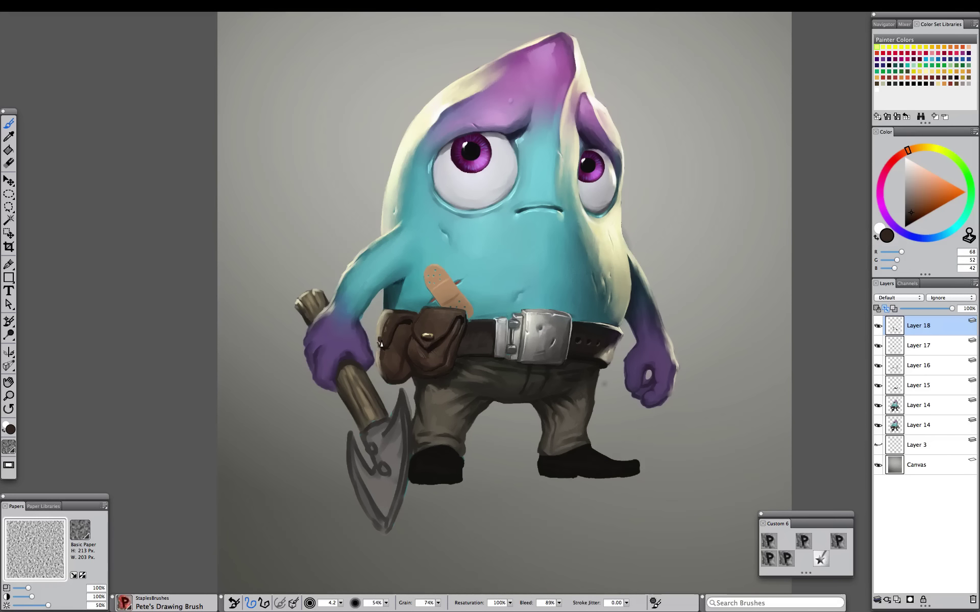
{"action": "left_click", "coordinate": [424, 335], "text": "alt"}
{"action": "left_click", "coordinate": [427, 336], "text": "alt"}
{"action": "mouse_move", "coordinate": [378, 339]}
{"action": "left_mouse_down"}
{"action": "mouse_move", "coordinate": [436, 327]}
{"action": "mouse_move", "coordinate": [383, 341]}
{"action": "left_mouse_up"}
{"action": "left_click", "coordinate": [425, 335], "text": "alt"}
{"action": "left_click", "coordinate": [427, 336], "text": "alt"}
{"action": "left_click", "coordinate": [427, 335], "text": "alt"}
Darken the rear pouch beside the front pouch and along its lower edge with Pete's Painting Brush in near-black, RGB 24, 16, 13
{"action": "left_click", "coordinate": [392, 213], "text": "alt"}
{"action": "mouse_move", "coordinate": [424, 312]}
{"action": "left_mouse_down"}
{"action": "mouse_move", "coordinate": [412, 360]}
{"action": "mouse_move", "coordinate": [404, 349]}
{"action": "left_mouse_up"}
{"action": "left_click", "coordinate": [787, 559]}
{"action": "left_click", "coordinate": [813, 556]}
{"action": "key", "text": "ctrl+1"}
{"action": "left_click", "coordinate": [803, 540]}
{"action": "left_click", "coordinate": [409, 331], "text": "alt"}
{"action": "left_click_drag", "start_coordinate": [403, 360], "coordinate": [403, 376]}
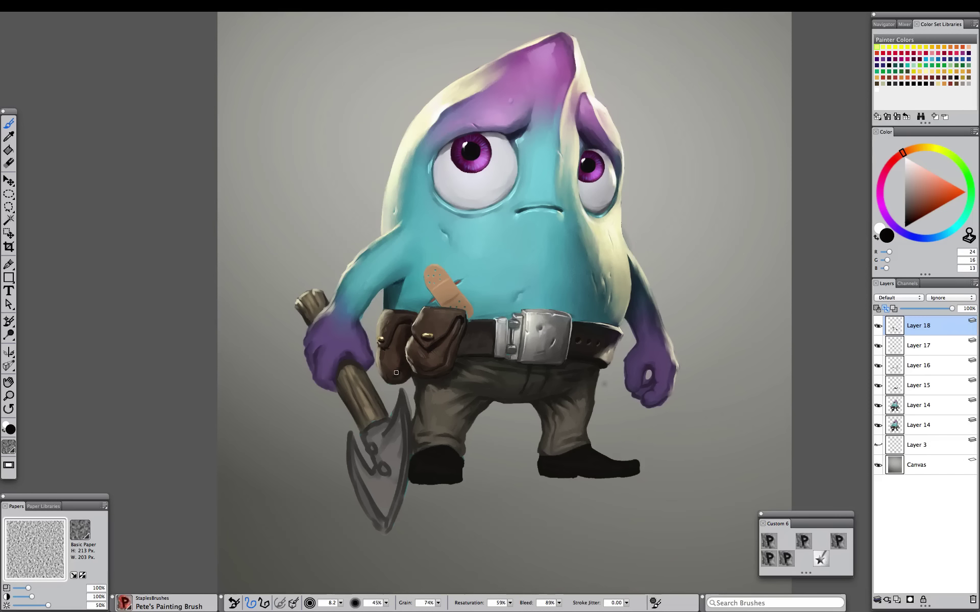
{"action": "left_click", "coordinate": [397, 368], "text": "alt"}
Highlight the rear pouch's flap and body with a size 4.2 brush in browns sampled from the front pouch
{"action": "left_click", "coordinate": [432, 356], "text": "alt"}
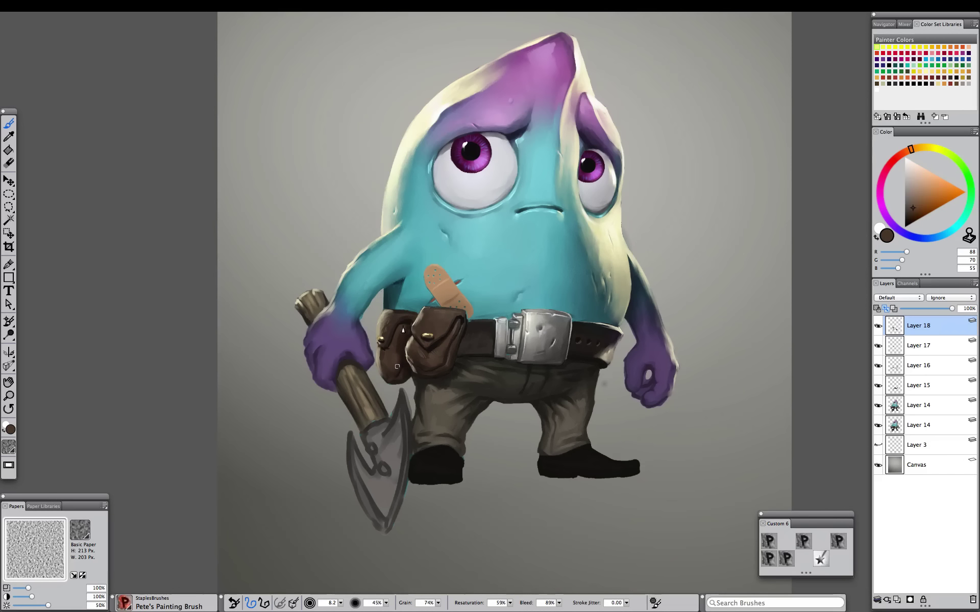
{"action": "left_click", "coordinate": [443, 330], "text": "alt"}
{"action": "key", "text": "["}
{"action": "key", "text": "["}
{"action": "key", "text": "["}
{"action": "key", "text": "["}
{"action": "mouse_move", "coordinate": [397, 326]}
{"action": "left_mouse_down"}
{"action": "mouse_move", "coordinate": [406, 316]}
{"action": "mouse_move", "coordinate": [386, 346]}
{"action": "left_mouse_up"}
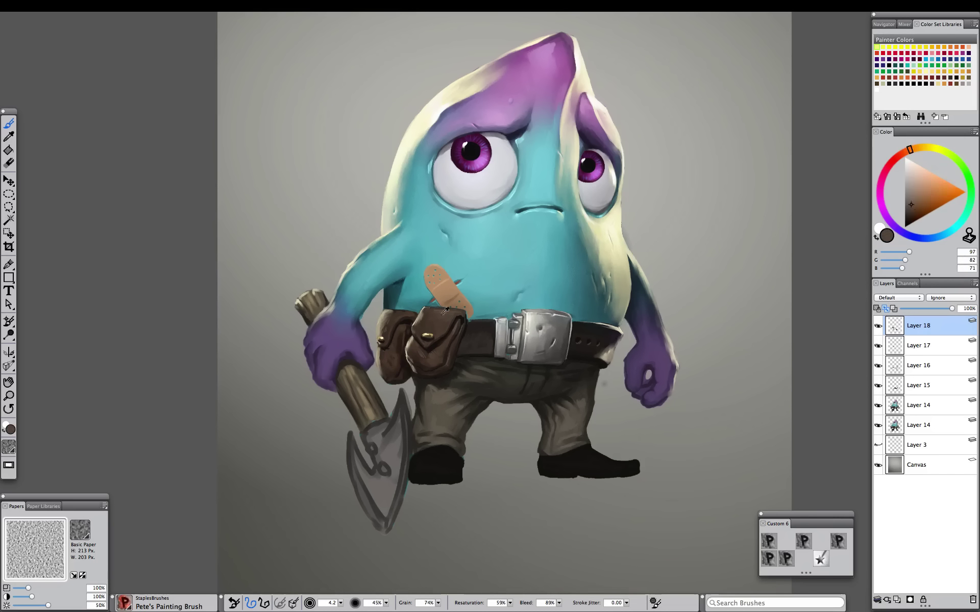
Paint a rim light along the rear pouch's outer edge with Pete's Painting Brush, using RGB 231, 227, 195 and RGB 196, 187, 159
{"action": "left_click", "coordinate": [384, 361], "text": "alt"}
{"action": "left_click", "coordinate": [387, 227], "text": "alt"}
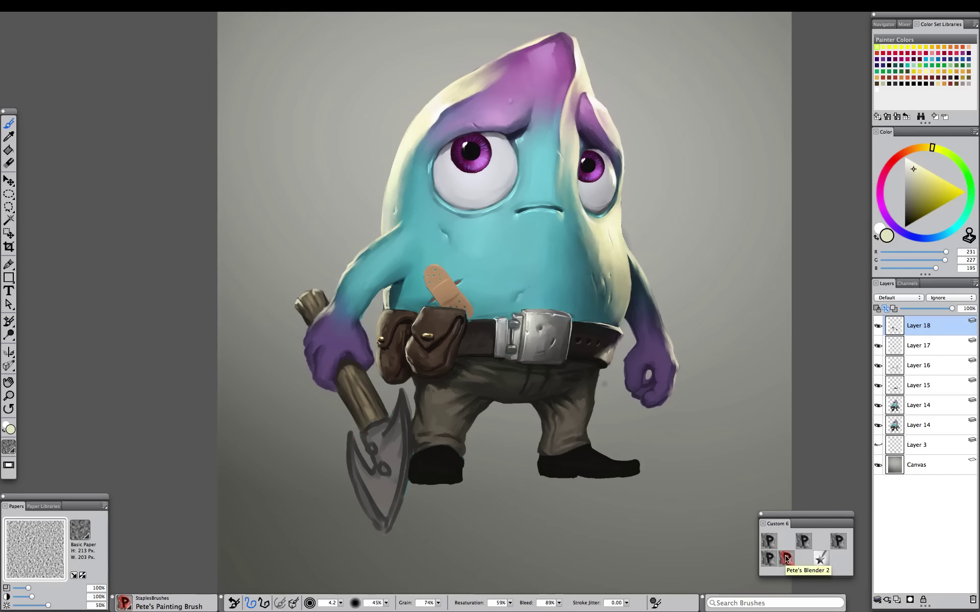
{"action": "left_click", "coordinate": [786, 559]}
{"action": "key", "text": "super+minus"}
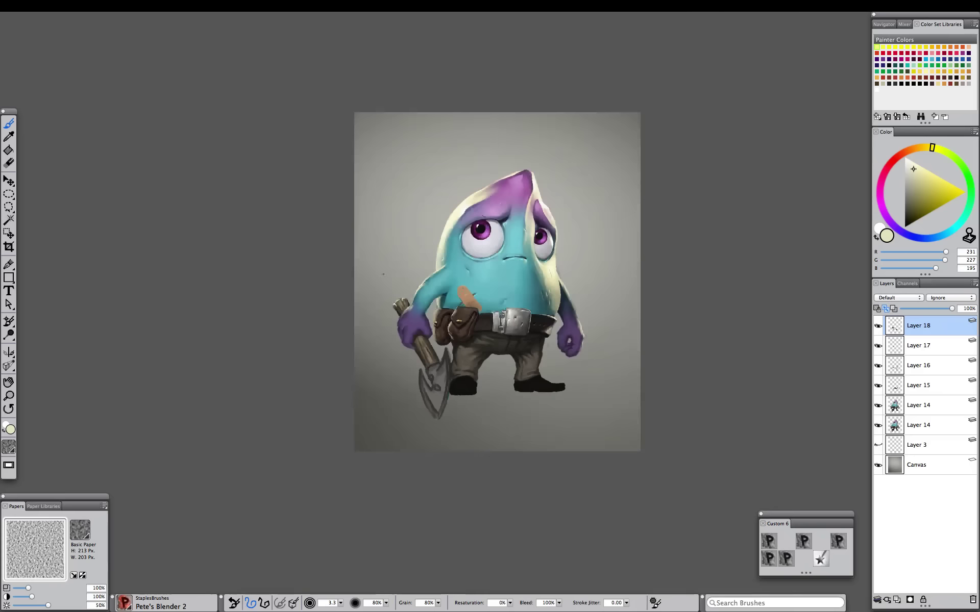
{"action": "key", "text": "super+0"}
{"action": "left_click", "coordinate": [804, 542]}
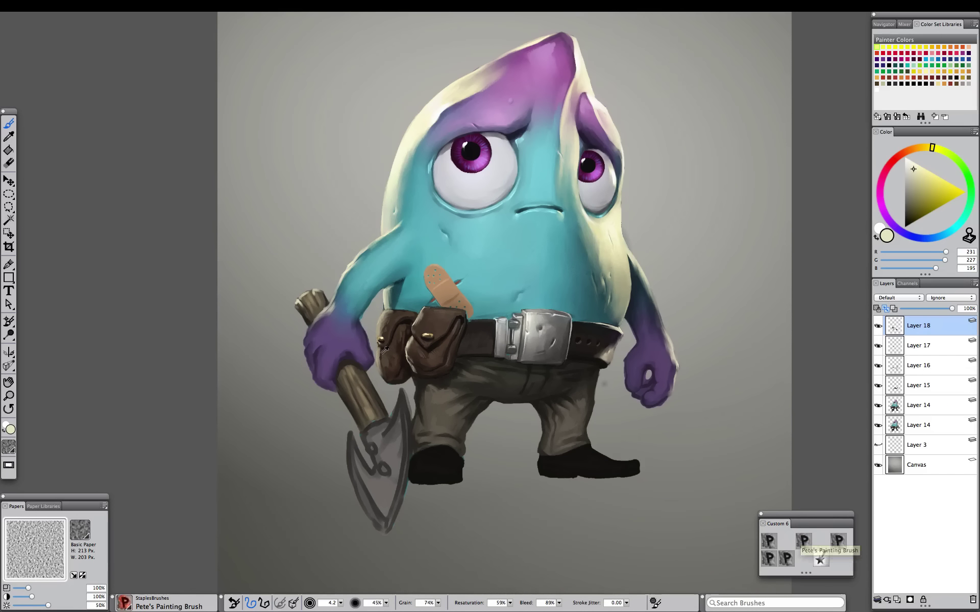
{"action": "left_click", "coordinate": [376, 361], "text": "alt"}
{"action": "left_click", "coordinate": [381, 336], "text": "alt"}
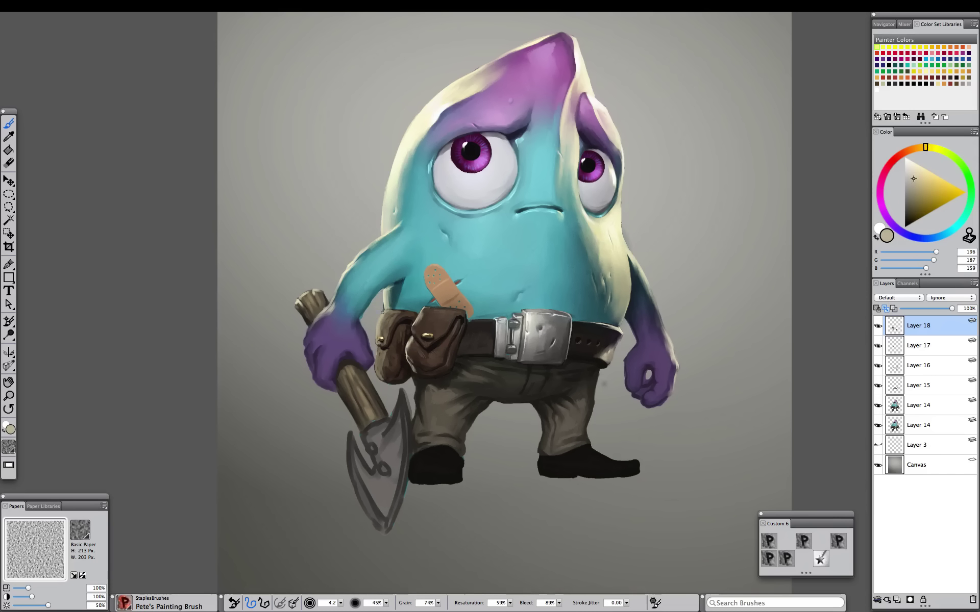
Refine the rear pouch's shading in sampled browns, RGB 81, 63, 50 and 51, 36, 27, and brighten its rim in RGB 228, 212, 164
{"action": "left_click", "coordinate": [410, 343], "text": "alt"}
{"action": "left_click", "coordinate": [383, 361], "text": "alt"}
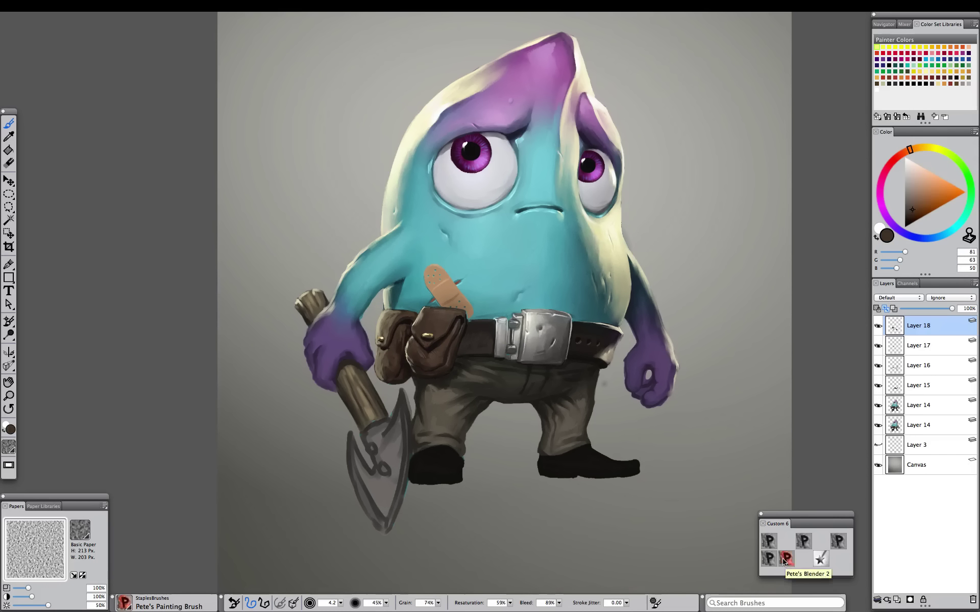
{"action": "left_click", "coordinate": [786, 559]}
{"action": "left_click", "coordinate": [799, 546]}
{"action": "left_click", "coordinate": [392, 347], "text": "alt"}
{"action": "left_click_drag", "start_coordinate": [397, 345], "coordinate": [385, 374]}
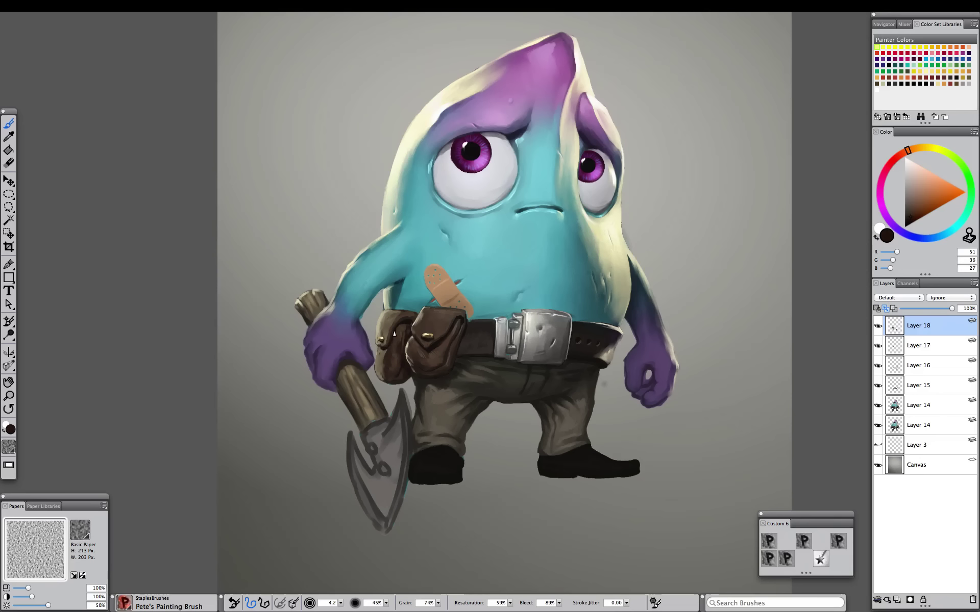
{"action": "left_click", "coordinate": [382, 319], "text": "alt"}
{"action": "left_click", "coordinate": [920, 174]}
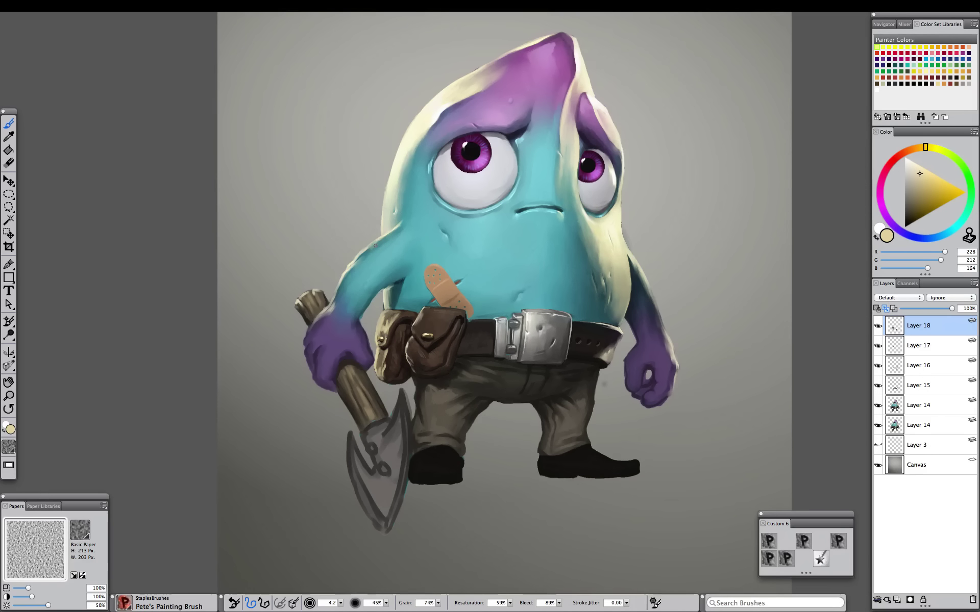
Deepen the metal belt buckle's shadows with Pete's Drawing Brush in near-black, RGB 18, 22, 21, and soften them with Pete's Blender 2
{"action": "key", "text": "super+minus"}
{"action": "key", "text": "super+minus"}
{"action": "key", "text": "super+minus"}
{"action": "key", "text": "super+equal"}
{"action": "key", "text": "super+equal"}
{"action": "key", "text": "super+equal"}
{"action": "key", "text": "super+equal"}
{"action": "left_click", "coordinate": [769, 542]}
{"action": "left_click", "coordinate": [358, 464], "text": "alt"}
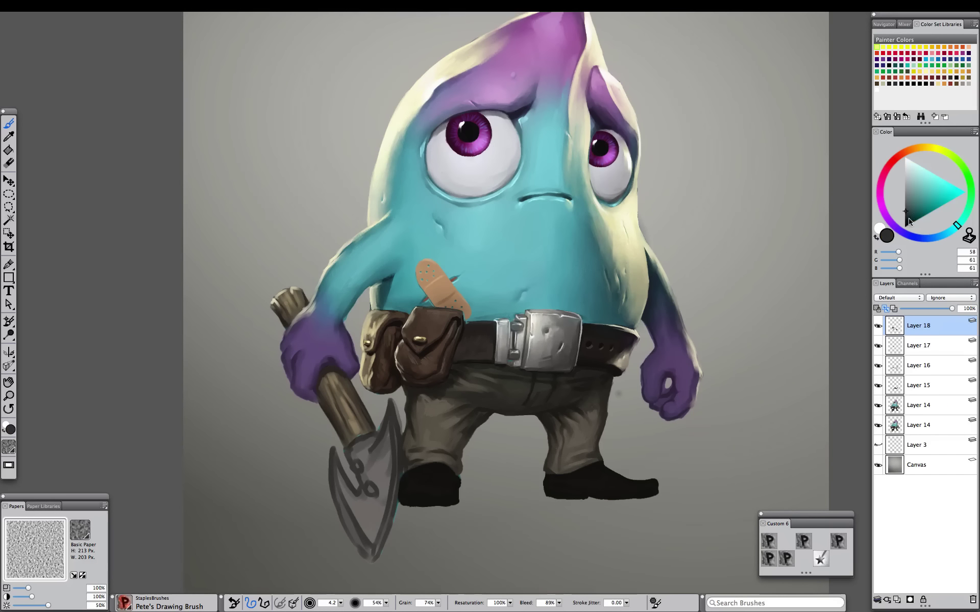
{"action": "left_click", "coordinate": [907, 223]}
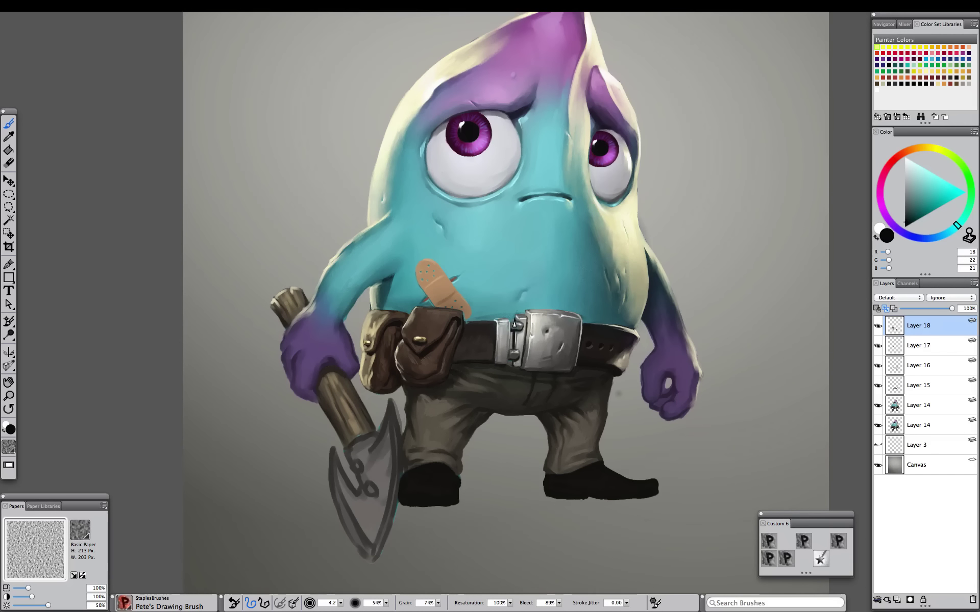
{"action": "mouse_move", "coordinate": [553, 365]}
{"action": "left_mouse_down"}
{"action": "mouse_move", "coordinate": [569, 361]}
{"action": "mouse_move", "coordinate": [572, 348]}
{"action": "mouse_move", "coordinate": [552, 367]}
{"action": "left_mouse_up"}
{"action": "left_click", "coordinate": [566, 354], "text": "alt"}
{"action": "left_click", "coordinate": [786, 558]}
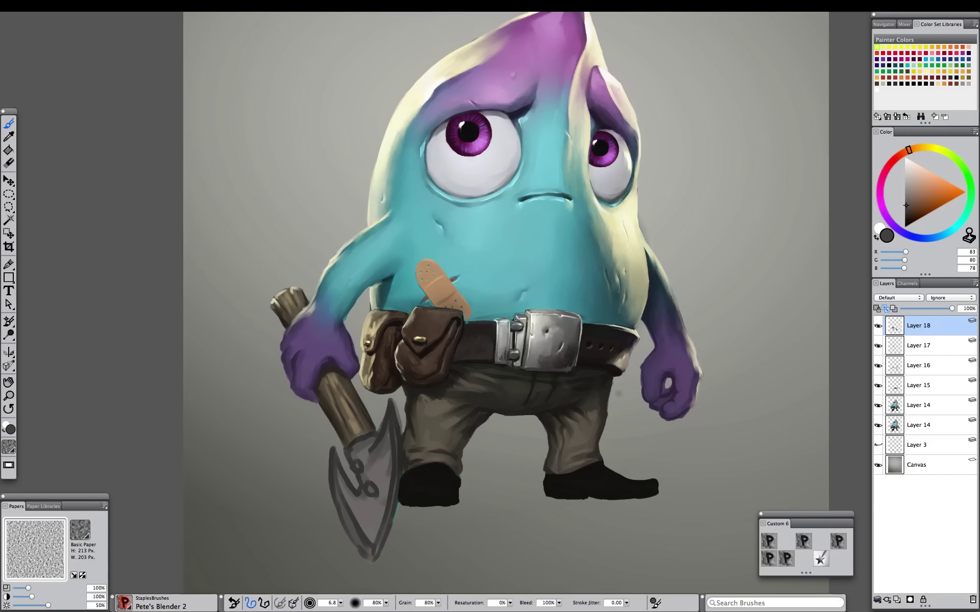
{"action": "scroll", "coordinate": [508, 279], "scroll_direction": "down", "scroll_amount": 5}
{"action": "scroll", "coordinate": [508, 279], "scroll_direction": "up", "scroll_amount": 4}
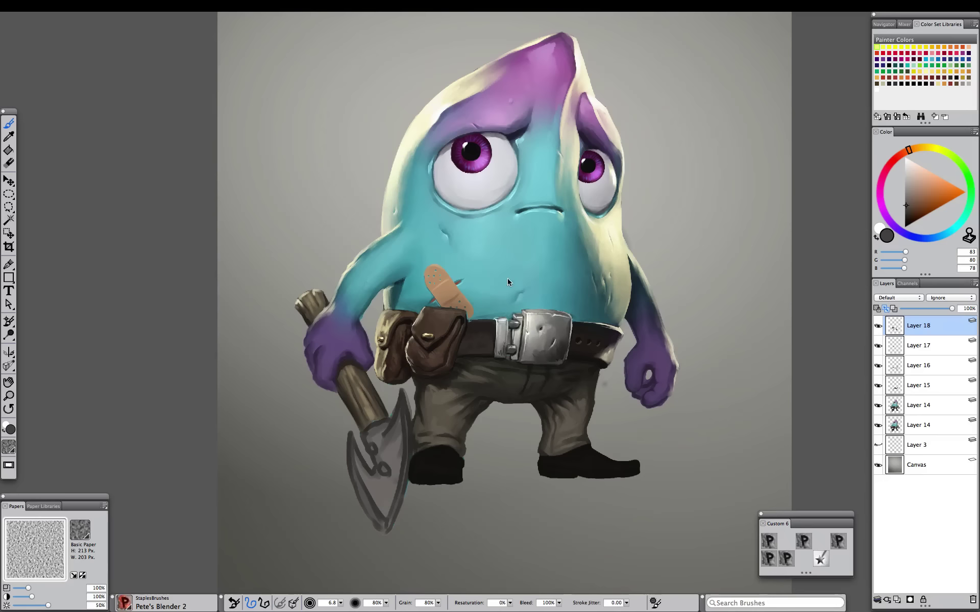
Add a new layer in Overlay mode and adjust the belt pouches' shading with Pete's Airbrush in gray, RGB 162, and dark brown, RGB 30, 21, 15
{"action": "left_click", "coordinate": [897, 600]}
{"action": "left_click", "coordinate": [904, 298]}
{"action": "left_click", "coordinate": [887, 383]}
{"action": "left_click", "coordinate": [821, 558]}
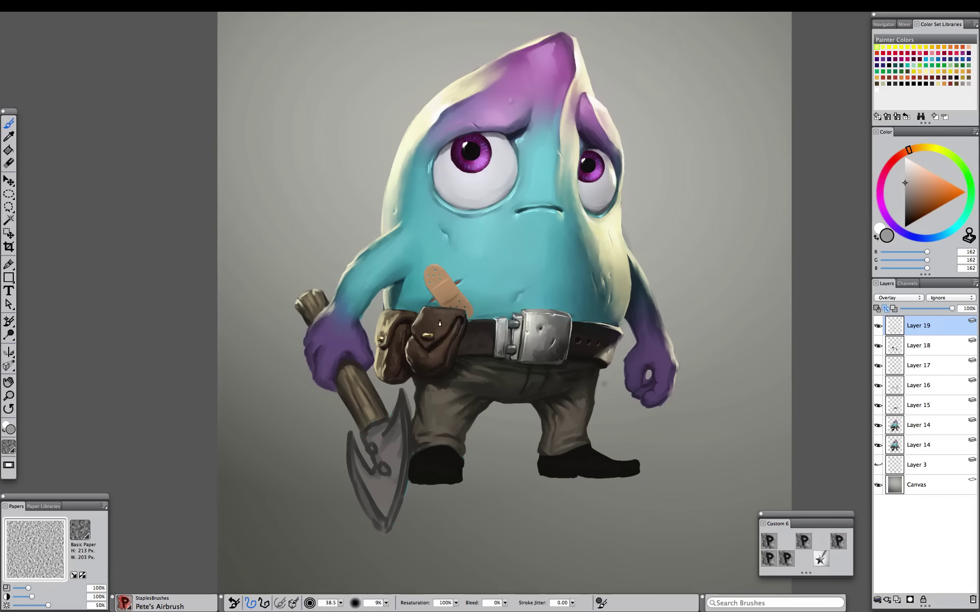
{"action": "left_click", "coordinate": [397, 341], "text": "alt"}
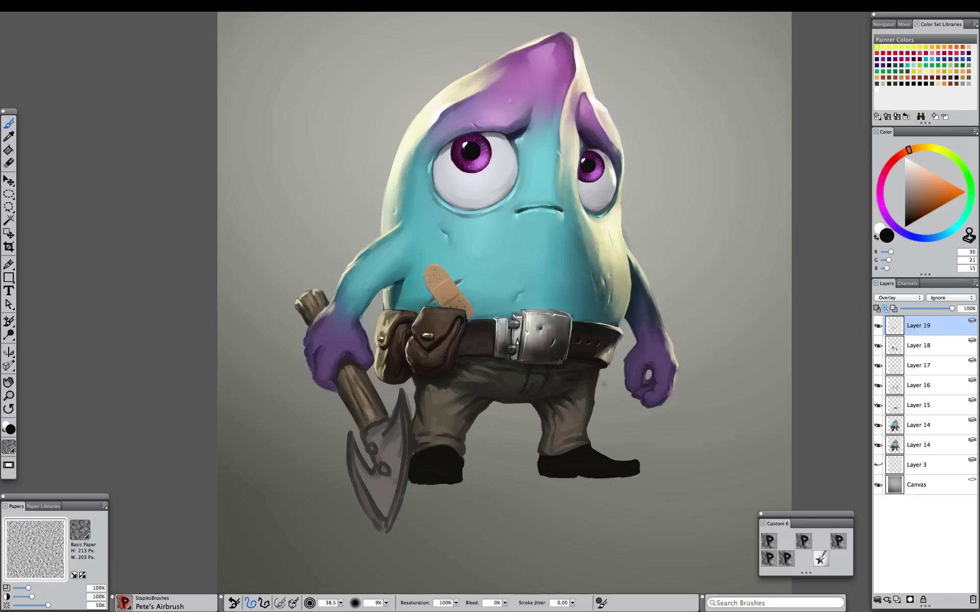
Brighten the belt buckle and the front pouch's clasp in light gray, RGB 193, 191, 191, reducing the airbrush to size 6.2
{"action": "left_click", "coordinate": [516, 350], "text": "alt"}
{"action": "key", "text": "bracketleft"}
{"action": "key", "text": "bracketleft"}
{"action": "key", "text": "bracketleft"}
{"action": "key", "text": "bracketleft"}
{"action": "key", "text": "bracketleft"}
{"action": "key", "text": "bracketleft"}
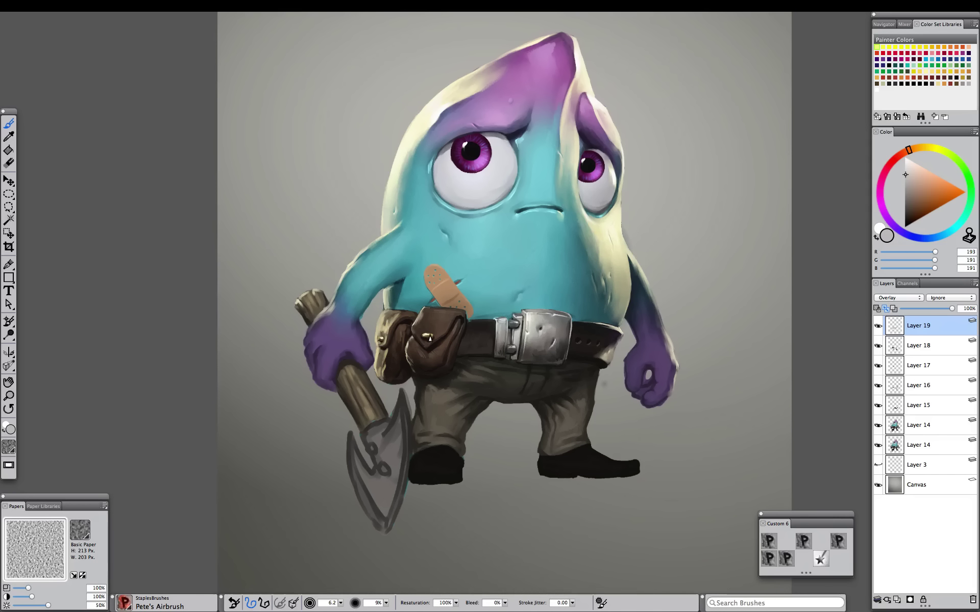
Darken the trousers between the legs and the belt's far end with a size 58.2 airbrush in dark gray, RGB 61, 61, 61
{"action": "key", "text": "bracketright"}
{"action": "key", "text": "bracketright"}
{"action": "key", "text": "bracketright"}
{"action": "key", "text": "bracketright"}
{"action": "key", "text": "bracketright"}
{"action": "key", "text": "bracketright"}
{"action": "key", "text": "bracketright"}
{"action": "key", "text": "bracketright"}
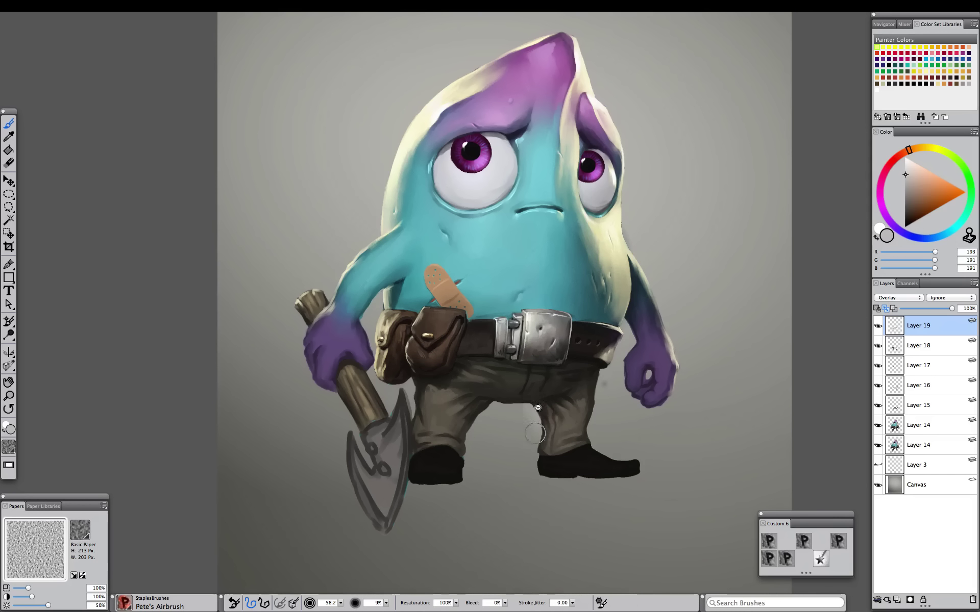
{"action": "left_click", "coordinate": [561, 403], "text": "alt"}
{"action": "left_click_drag", "start_coordinate": [533, 412], "coordinate": [541, 393]}
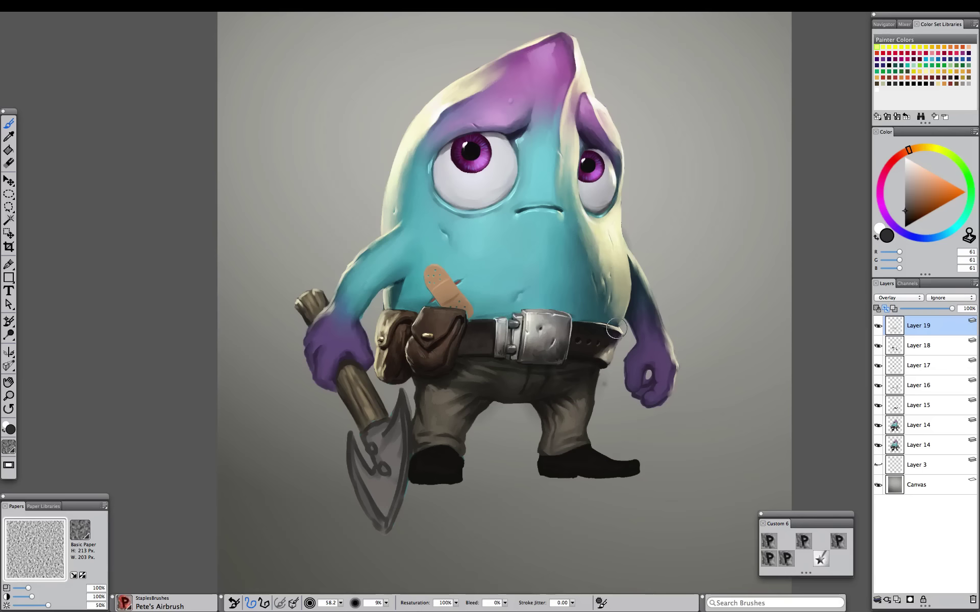
Softly lighten the creature's face on the Overlay layer with Pete's Airbrush in light gray, RGB 187, 187, 187
{"action": "scroll", "coordinate": [367, 196], "scroll_direction": "up", "scroll_amount": 3}
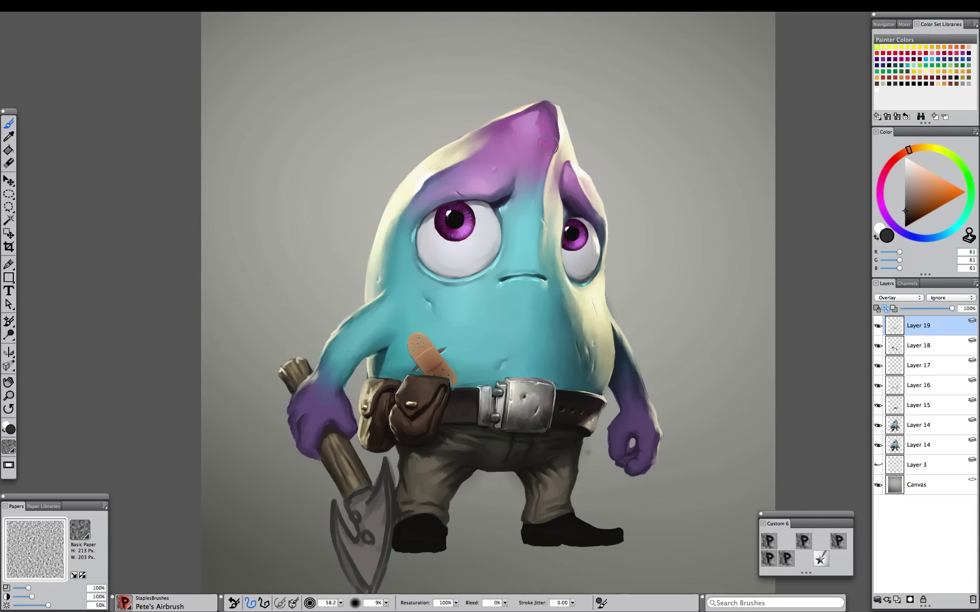
{"action": "key", "text": "super+minus"}
{"action": "key", "text": "super+minus"}
{"action": "key", "text": "super+minus"}
{"action": "key", "text": "super+equal"}
{"action": "key", "text": "super+equal"}
{"action": "key", "text": "super+equal"}
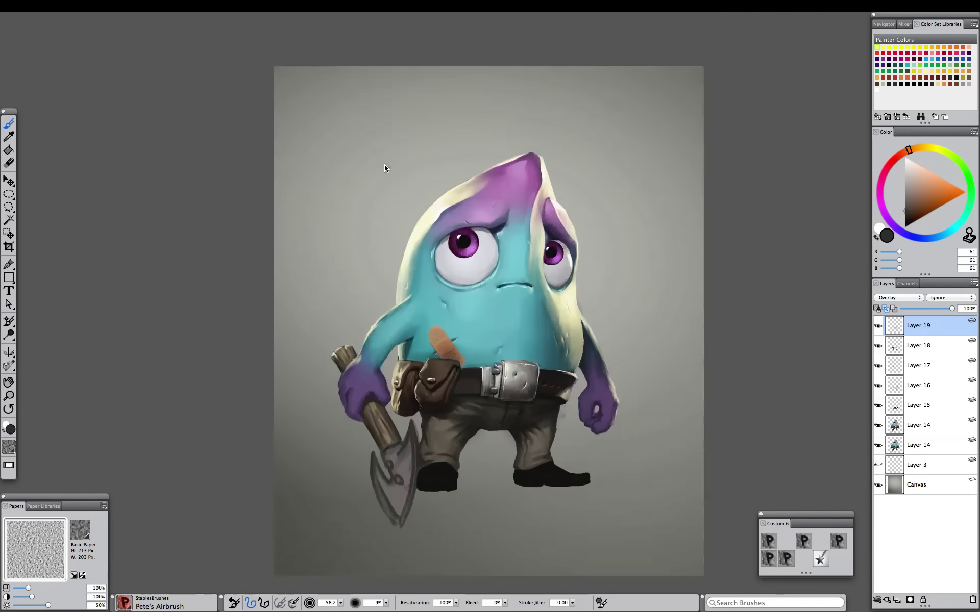
{"action": "scroll", "coordinate": [386, 165], "scroll_direction": "down", "scroll_amount": 2}
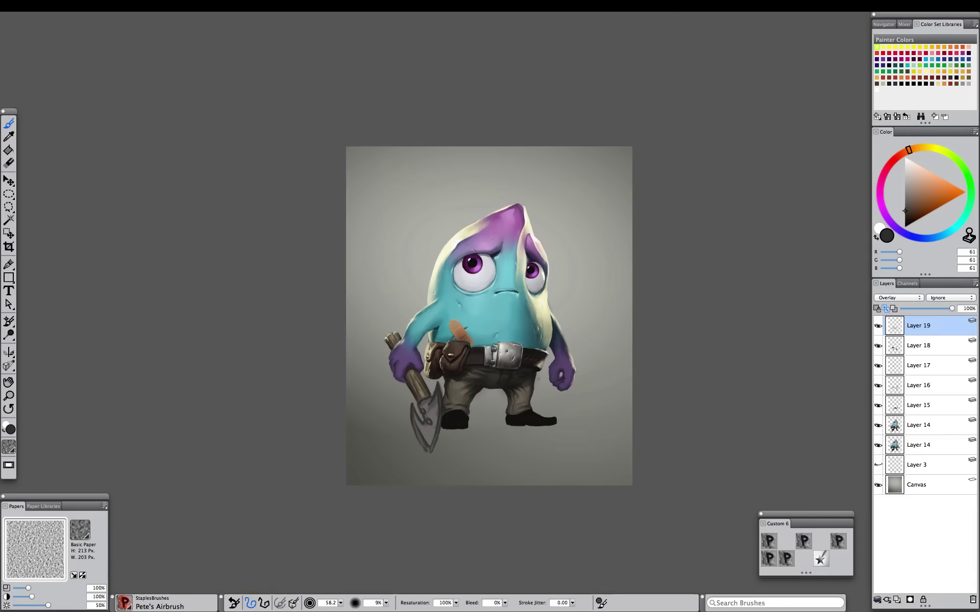
{"action": "left_click", "coordinate": [904, 178]}
{"action": "left_click_drag", "start_coordinate": [901, 176], "coordinate": [901, 175]}
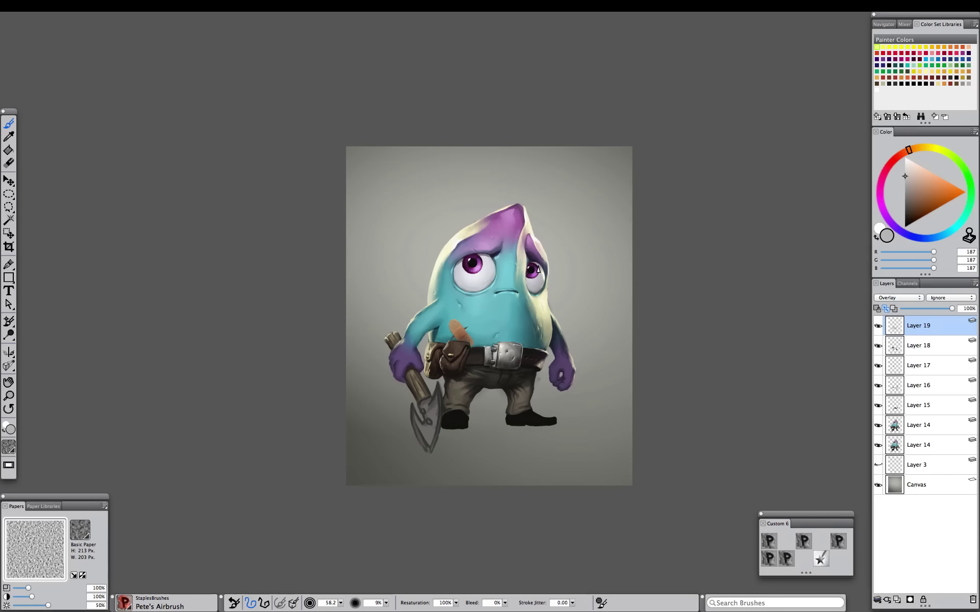
{"action": "scroll", "coordinate": [477, 223], "scroll_direction": "up", "scroll_amount": 2}
{"action": "scroll", "coordinate": [478, 223], "scroll_direction": "up", "scroll_amount": 1}
{"action": "left_click_drag", "start_coordinate": [478, 223], "coordinate": [458, 260]}
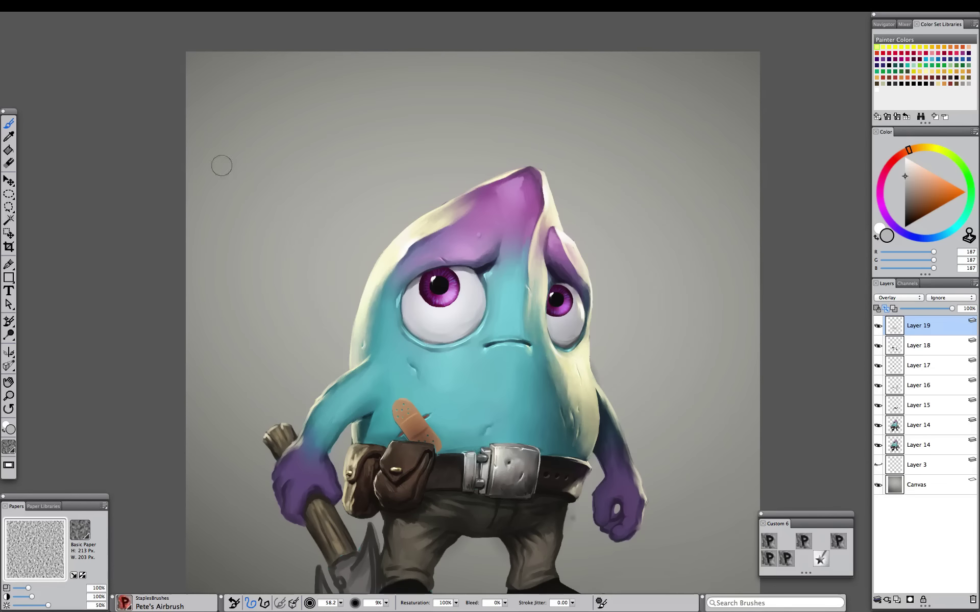
On a new layer, paint pale light around the larger eyeball's edge with Pete's Painting Brush, RGB 228, 220, 216 and 232, 230, 218
{"action": "left_click", "coordinate": [896, 599]}
{"action": "left_click", "coordinate": [838, 541]}
{"action": "left_click_drag", "start_coordinate": [907, 208], "coordinate": [907, 194]}
{"action": "left_click", "coordinate": [908, 167]}
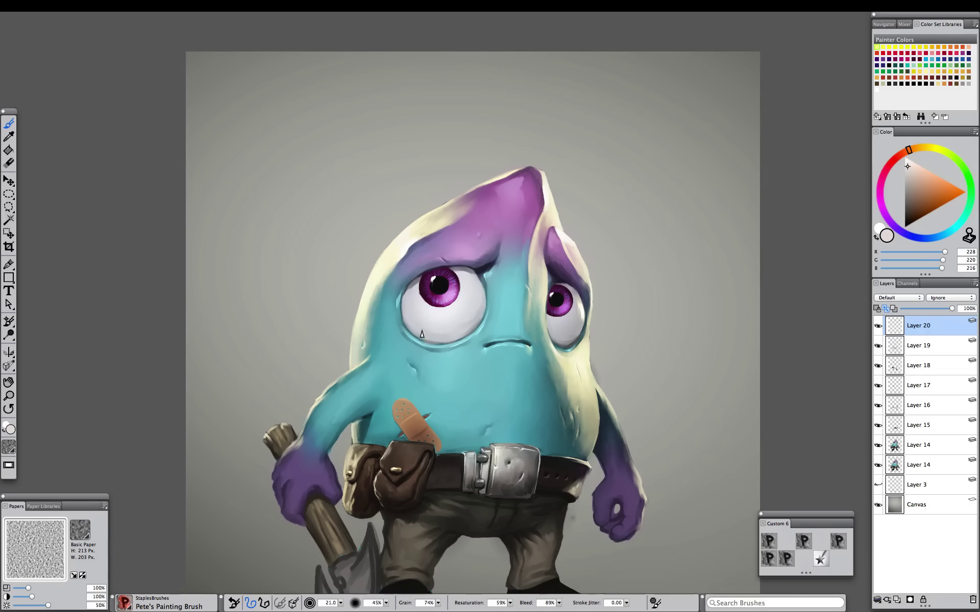
{"action": "left_click_drag", "start_coordinate": [427, 346], "coordinate": [431, 346]}
{"action": "left_click_drag", "start_coordinate": [415, 328], "coordinate": [432, 342]}
{"action": "left_click_drag", "start_coordinate": [479, 299], "coordinate": [475, 317]}
{"action": "left_click_drag", "start_coordinate": [404, 299], "coordinate": [407, 319]}
{"action": "left_click", "coordinate": [932, 148]}
{"action": "left_click", "coordinate": [907, 165]}
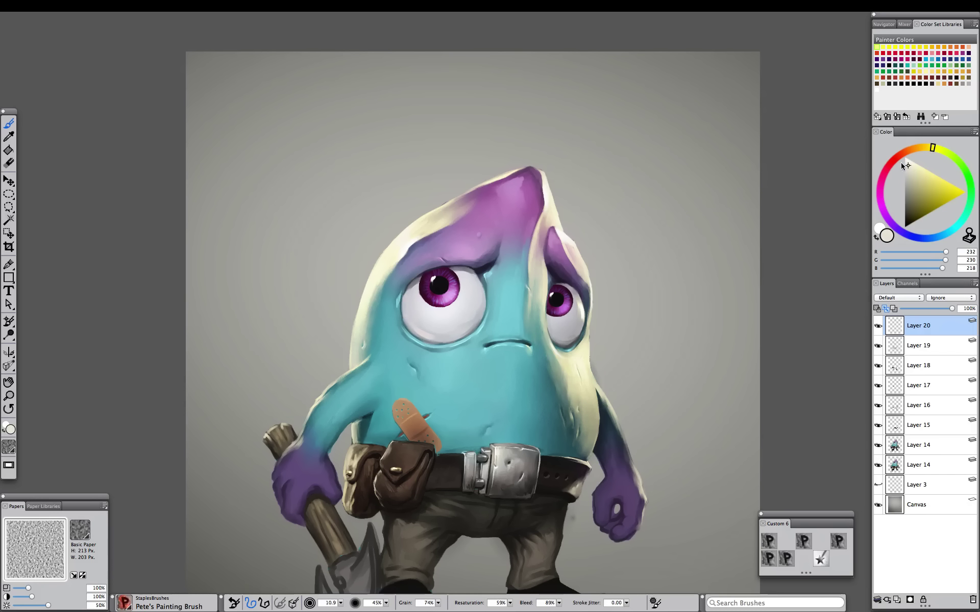
{"action": "left_click", "coordinate": [401, 237], "text": "alt"}
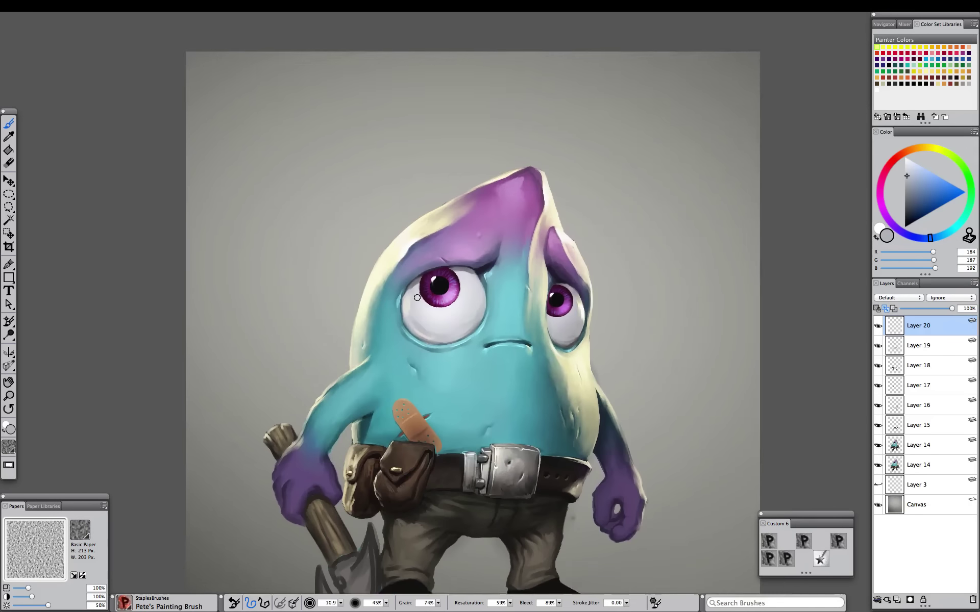
Highlight the axe-holding hand's knuckles in the pinkish purple of the creature's tip, RGB 189, 133, 187, with a size 10.9 brush
{"action": "left_click_drag", "start_coordinate": [291, 336], "coordinate": [330, 281]}
{"action": "left_click", "coordinate": [530, 156], "text": "alt"}
{"action": "mouse_move", "coordinate": [376, 432]}
{"action": "left_mouse_down"}
{"action": "mouse_move", "coordinate": [347, 418]}
{"action": "mouse_move", "coordinate": [344, 443]}
{"action": "mouse_move", "coordinate": [332, 436]}
{"action": "mouse_move", "coordinate": [342, 421]}
{"action": "mouse_move", "coordinate": [351, 415]}
{"action": "mouse_move", "coordinate": [326, 464]}
{"action": "left_mouse_up"}
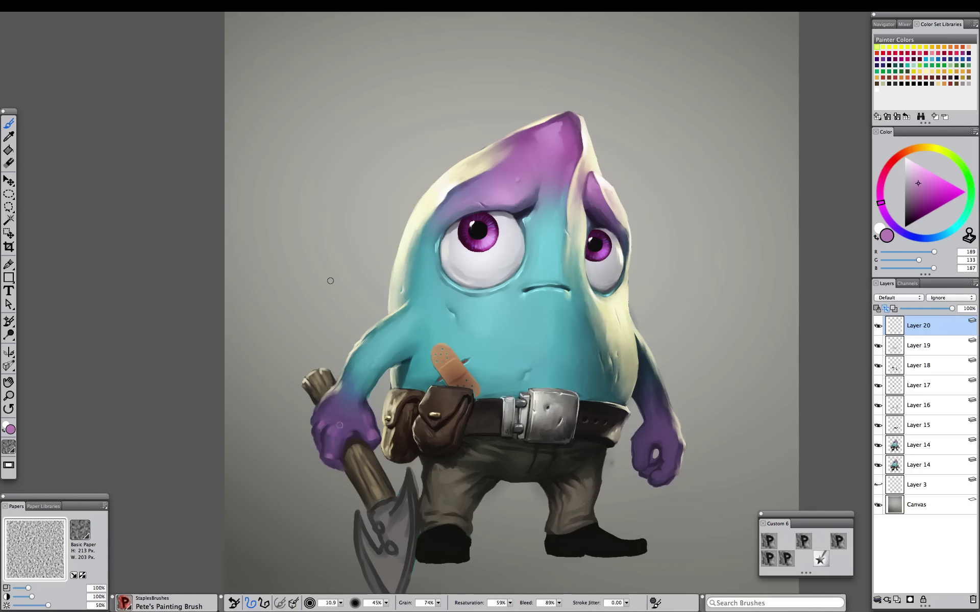
{"action": "left_click", "coordinate": [775, 546]}
{"action": "left_click", "coordinate": [803, 541]}
Define the empty hand's fingers with Pete's Painting Brush in purples sampled from the hand and arm, including RGB 98, 77, 120
{"action": "left_click", "coordinate": [668, 440], "text": "alt"}
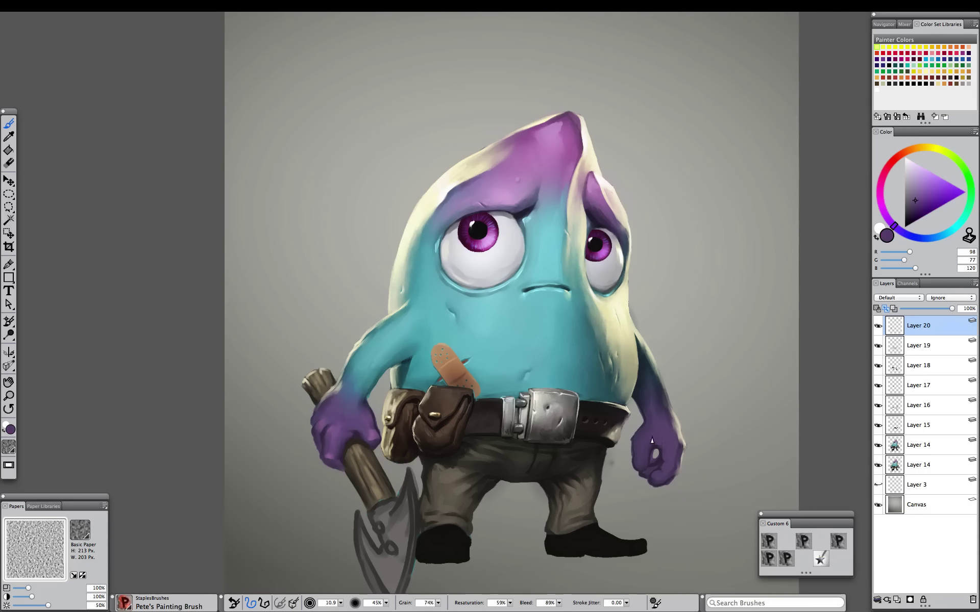
{"action": "left_click", "coordinate": [669, 453], "text": "alt"}
{"action": "left_click", "coordinate": [639, 453], "text": "alt"}
{"action": "left_click", "coordinate": [642, 464], "text": "alt"}
{"action": "left_click", "coordinate": [642, 465], "text": "alt"}
{"action": "left_click", "coordinate": [636, 361], "text": "alt"}
{"action": "left_click_drag", "start_coordinate": [657, 443], "coordinate": [651, 444]}
Highlight the empty hand in pale purple, RGB 136, 120, 154, blend it with Pete's Blender 2, and touch up details in black
{"action": "left_click", "coordinate": [913, 189]}
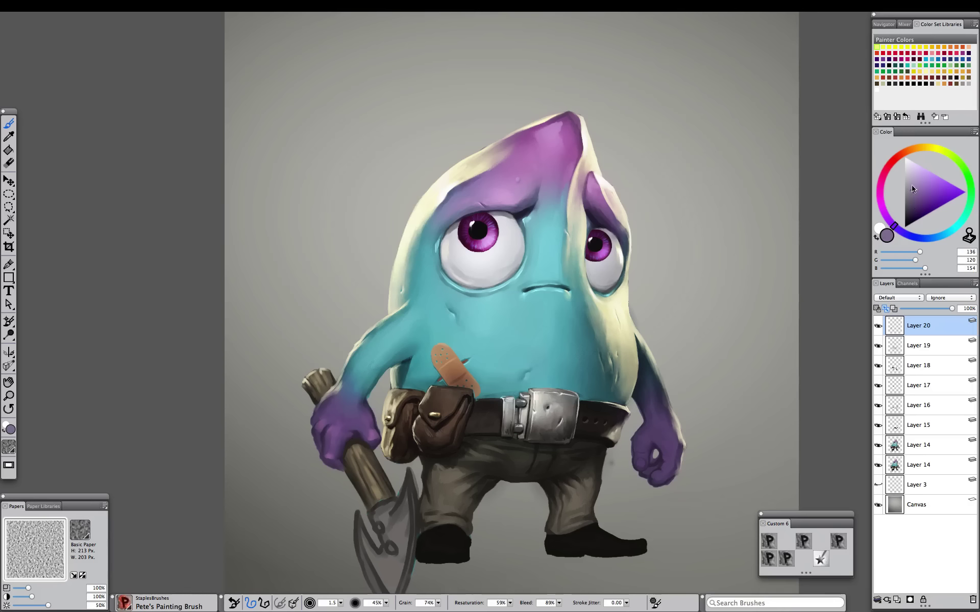
{"action": "key", "text": "]"}
{"action": "key", "text": "]"}
{"action": "key", "text": "]"}
{"action": "left_click", "coordinate": [786, 560]}
{"action": "left_click_drag", "start_coordinate": [643, 431], "coordinate": [636, 441]}
{"action": "key", "text": "3"}
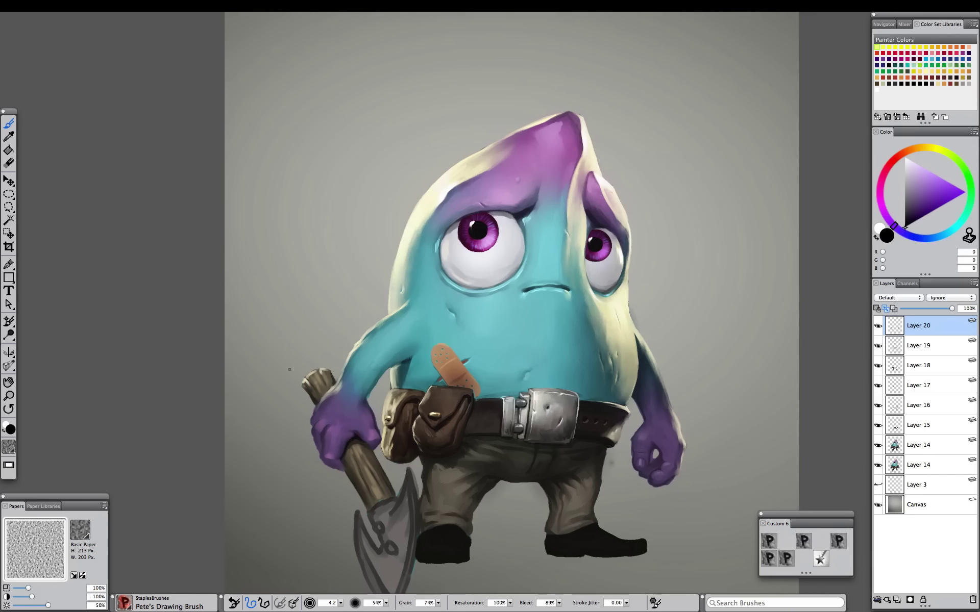
{"action": "key", "text": "2"}
Examine the creature's overall look from a distance and at closer range
{"action": "key", "text": "super+minus"}
{"action": "key", "text": "super+minus"}
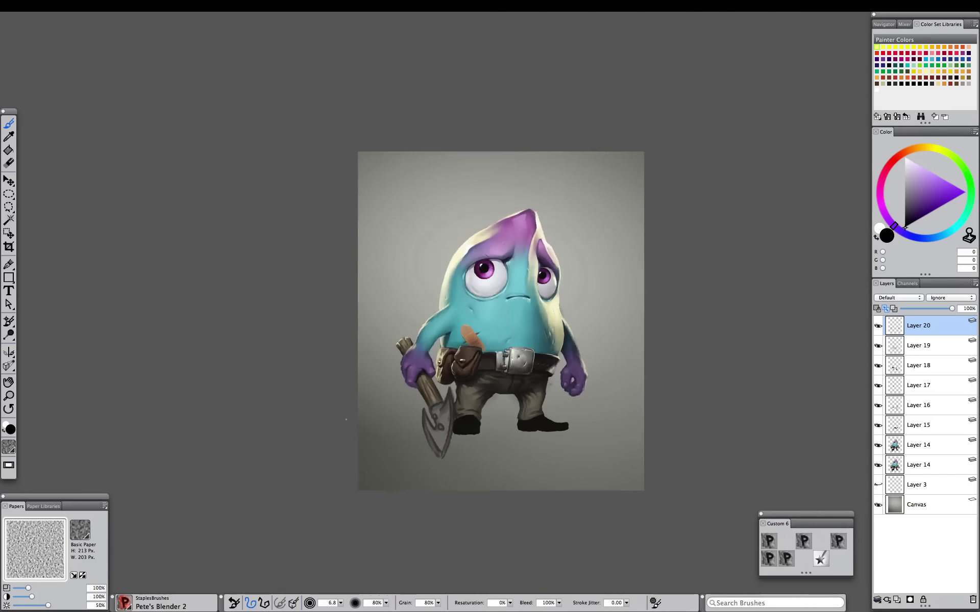
{"action": "key", "text": "super+plus"}
{"action": "key", "text": "super+plus"}
{"action": "key", "text": "super+minus"}
{"action": "key", "text": "super+minus"}
{"action": "key", "text": "super+plus"}
{"action": "key", "text": "super+plus"}
{"action": "scroll", "coordinate": [346, 422], "scroll_direction": "down", "scroll_amount": 4}
{"action": "key", "text": "bracketleft"}
{"action": "key", "text": "super+plus"}
{"action": "key", "text": "super+plus"}
{"action": "left_click_drag", "start_coordinate": [528, 399], "coordinate": [497, 341]}
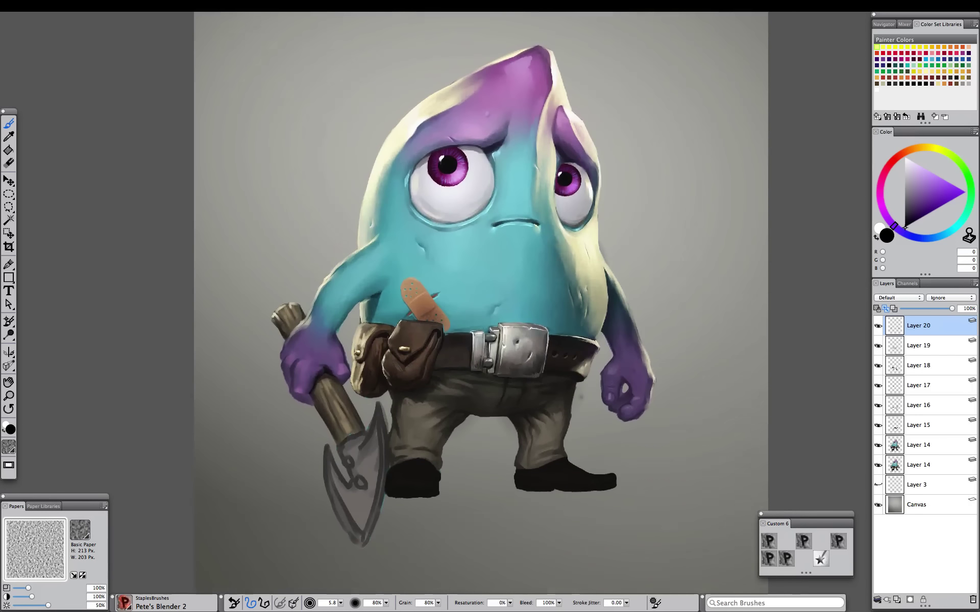
Paint both shoes in dark brown, RGB 29, 21, 15, with black shading, using Pete's Painting Brush at size 6.2
{"action": "left_click", "coordinate": [489, 352], "text": "alt"}
{"action": "left_click", "coordinate": [803, 540]}
{"action": "left_click", "coordinate": [908, 221]}
{"action": "left_click_drag", "start_coordinate": [601, 489], "coordinate": [603, 488]}
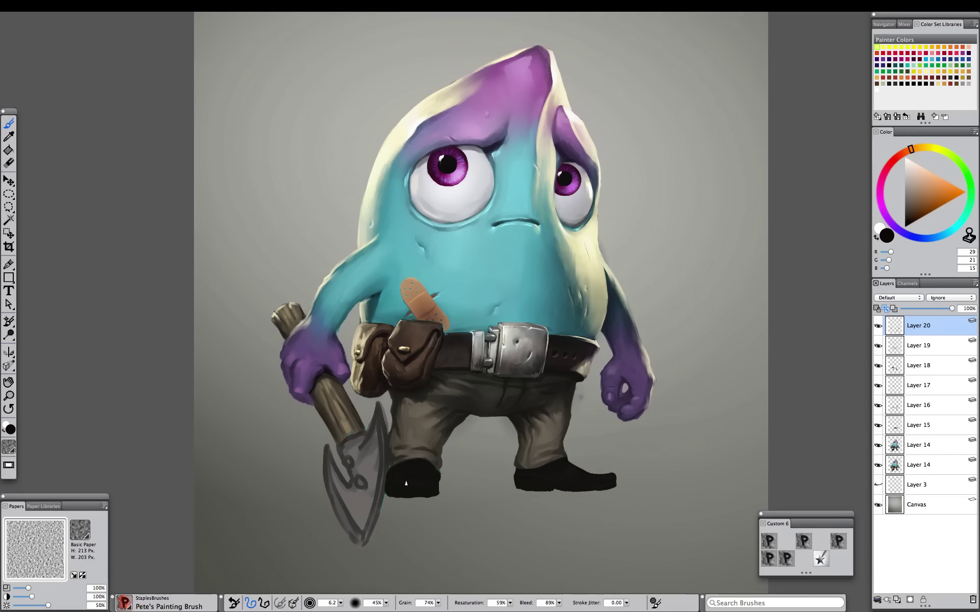
{"action": "left_click", "coordinate": [909, 221]}
{"action": "left_click", "coordinate": [905, 227]}
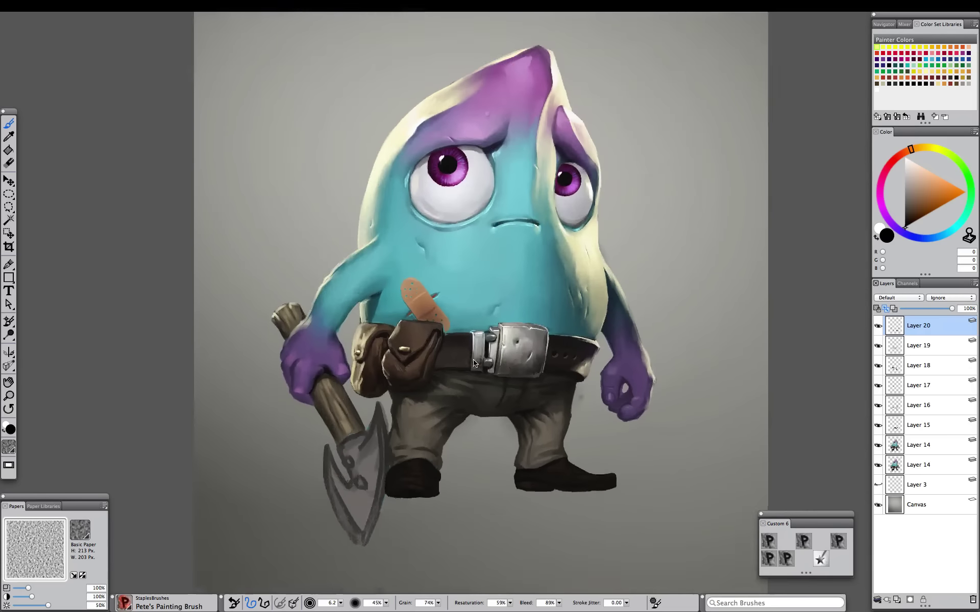
Paint a light teal highlight, RGB 123, 202, 215, along the mouth's upper edge with Pete's Painting Brush
{"action": "key", "text": "super+plus"}
{"action": "left_click", "coordinate": [517, 206], "text": "alt"}
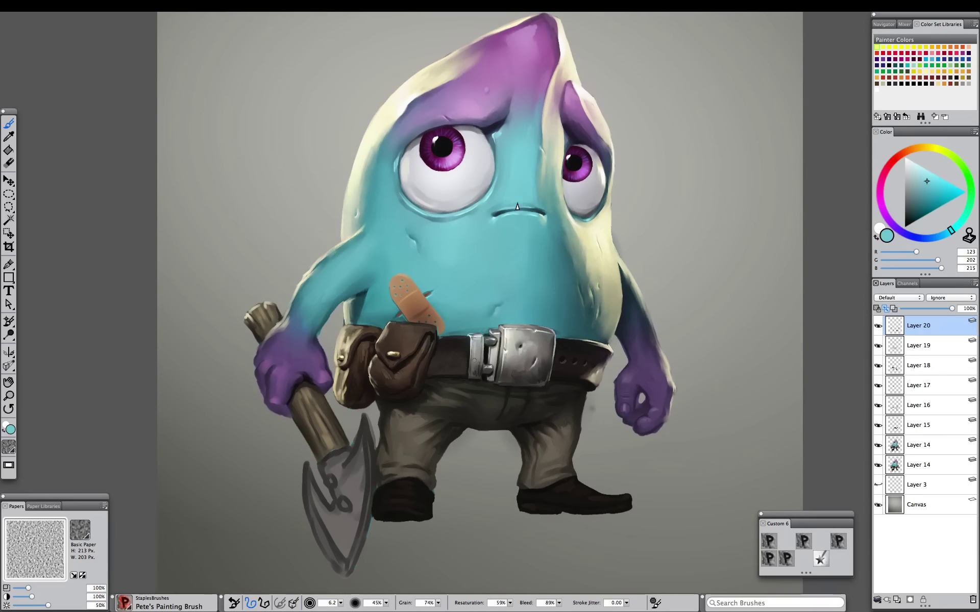
{"action": "left_click_drag", "start_coordinate": [516, 205], "coordinate": [492, 214]}
{"action": "mouse_move", "coordinate": [254, 415]}
{"action": "left_mouse_down"}
{"action": "mouse_move", "coordinate": [297, 464]}
{"action": "mouse_move", "coordinate": [267, 424]}
{"action": "left_mouse_up"}
Lasso the shovel's blade and handle below the gripping hand on the top Group 1 layer and delete them
{"action": "key", "text": "super+minus"}
{"action": "key", "text": "super+minus"}
{"action": "key", "text": "super+minus"}
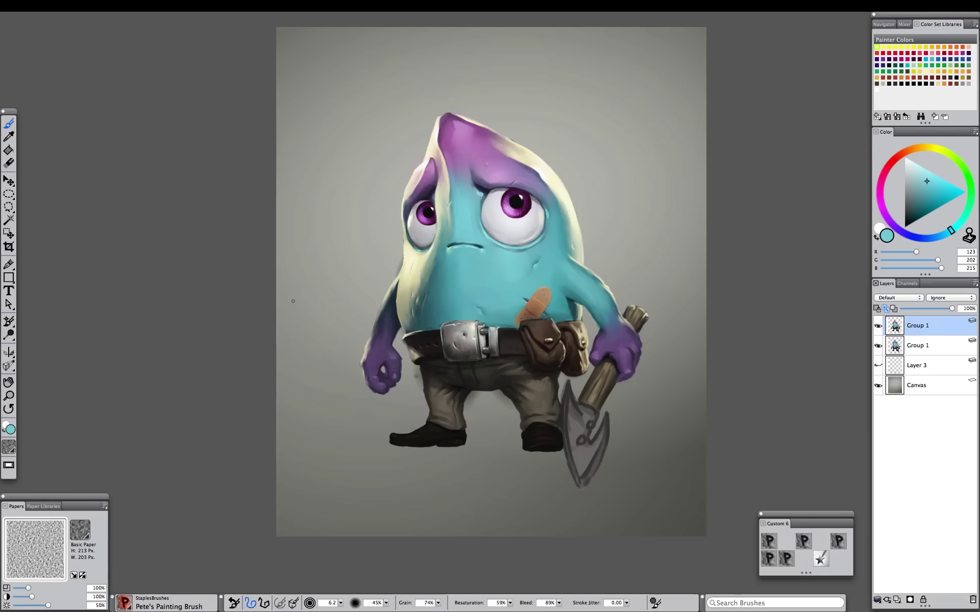
{"action": "key", "text": "l"}
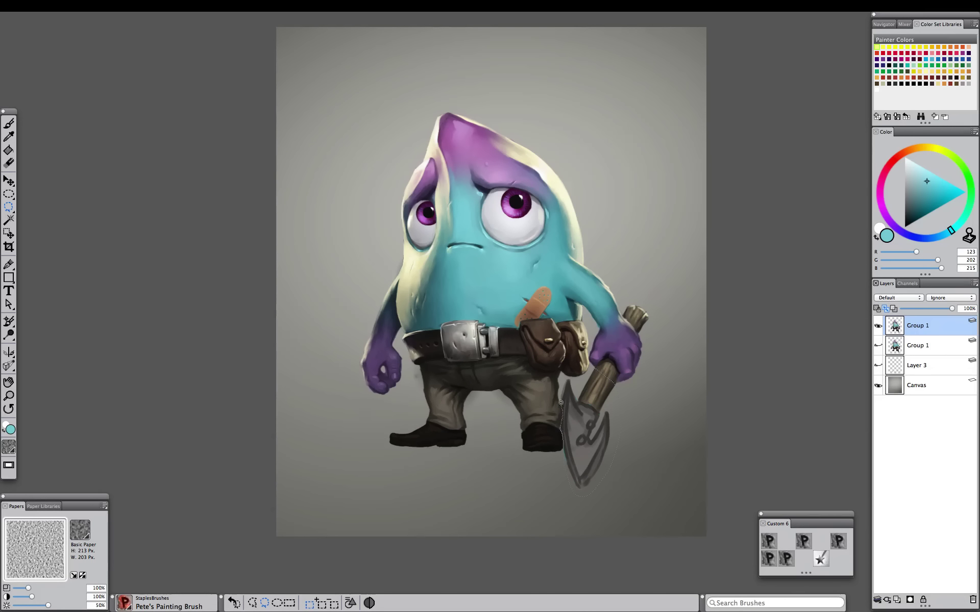
{"action": "key", "text": "Delete"}
{"action": "key", "text": "b"}
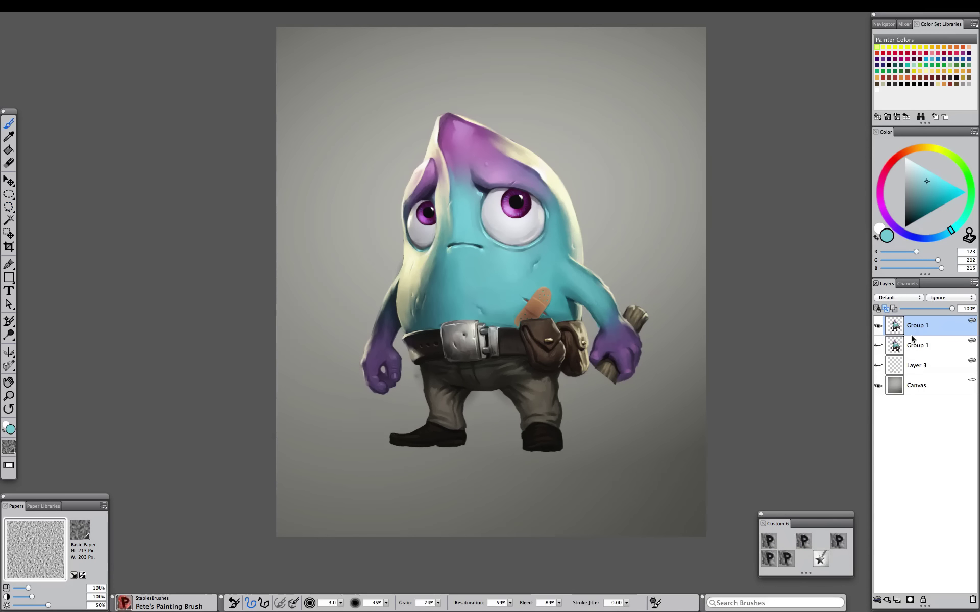
Paint a near-black flashlight silhouette, RGB 14, 14, 10, through the gripping hand over the remaining wooden handle
{"action": "left_click", "coordinate": [906, 224]}
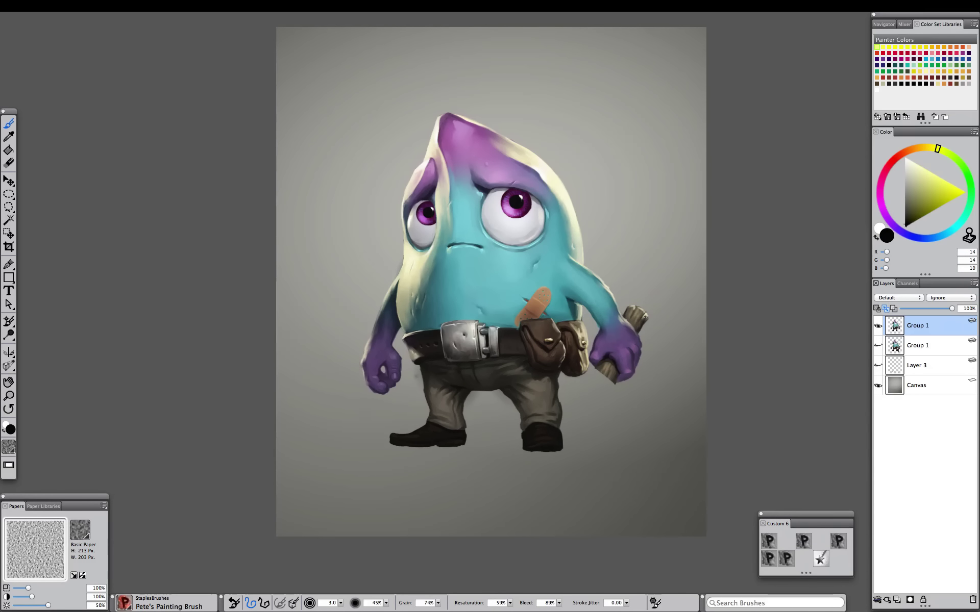
{"action": "mouse_move", "coordinate": [639, 329]}
{"action": "left_mouse_down"}
{"action": "mouse_move", "coordinate": [642, 306]}
{"action": "mouse_move", "coordinate": [631, 311]}
{"action": "mouse_move", "coordinate": [641, 315]}
{"action": "mouse_move", "coordinate": [636, 333]}
{"action": "mouse_move", "coordinate": [629, 317]}
{"action": "mouse_move", "coordinate": [648, 319]}
{"action": "left_mouse_up"}
{"action": "mouse_move", "coordinate": [617, 377]}
{"action": "left_mouse_down"}
{"action": "mouse_move", "coordinate": [607, 399]}
{"action": "mouse_move", "coordinate": [587, 385]}
{"action": "left_mouse_up"}
{"action": "key", "text": "l"}
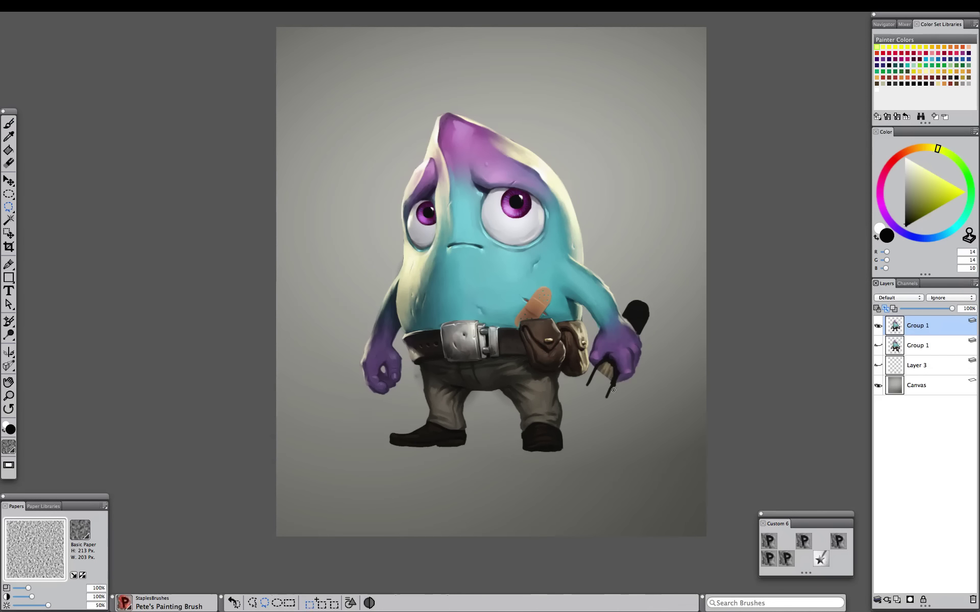
{"action": "key", "text": "b"}
{"action": "mouse_move", "coordinate": [608, 389]}
{"action": "left_mouse_down"}
{"action": "mouse_move", "coordinate": [588, 394]}
{"action": "mouse_move", "coordinate": [598, 425]}
{"action": "mouse_move", "coordinate": [578, 404]}
{"action": "mouse_move", "coordinate": [570, 414]}
{"action": "mouse_move", "coordinate": [594, 429]}
{"action": "mouse_move", "coordinate": [580, 412]}
{"action": "mouse_move", "coordinate": [600, 367]}
{"action": "mouse_move", "coordinate": [605, 394]}
{"action": "left_mouse_up"}
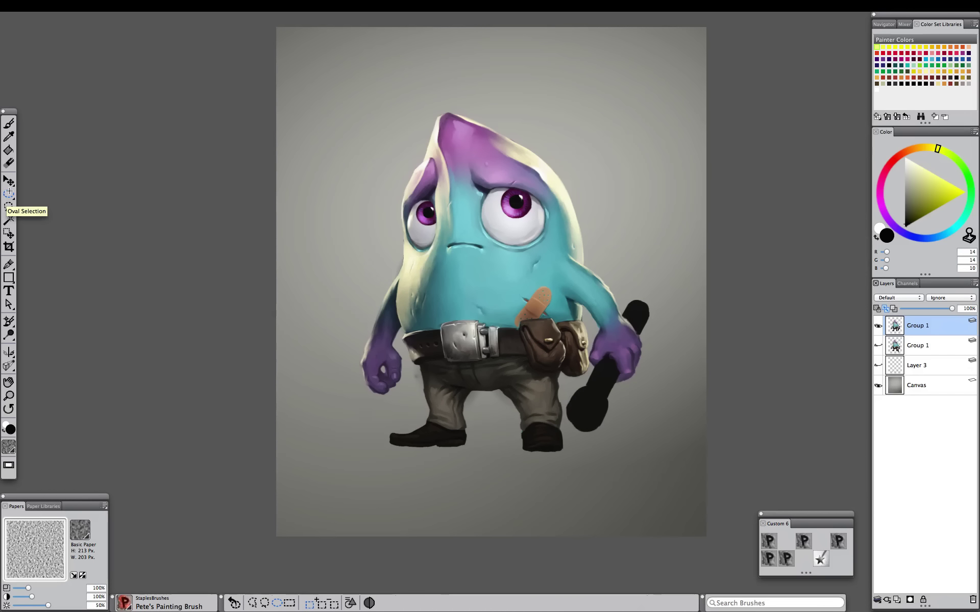
Shape the flashlight's round front end with an oval selection and fill it in near-black using Pete's Painting Brush
{"action": "key", "text": "o"}
{"action": "mouse_move", "coordinate": [618, 429]}
{"action": "left_mouse_down"}
{"action": "mouse_move", "coordinate": [650, 470]}
{"action": "mouse_move", "coordinate": [633, 471]}
{"action": "mouse_move", "coordinate": [585, 420]}
{"action": "mouse_move", "coordinate": [554, 415]}
{"action": "mouse_move", "coordinate": [554, 429]}
{"action": "mouse_move", "coordinate": [576, 407]}
{"action": "left_mouse_up"}
{"action": "key", "text": "b"}
{"action": "key", "text": "alt+super+t"}
{"action": "left_click", "coordinate": [330, 603]}
{"action": "left_click", "coordinate": [301, 603]}
{"action": "key", "text": "Return"}
{"action": "key", "text": "b"}
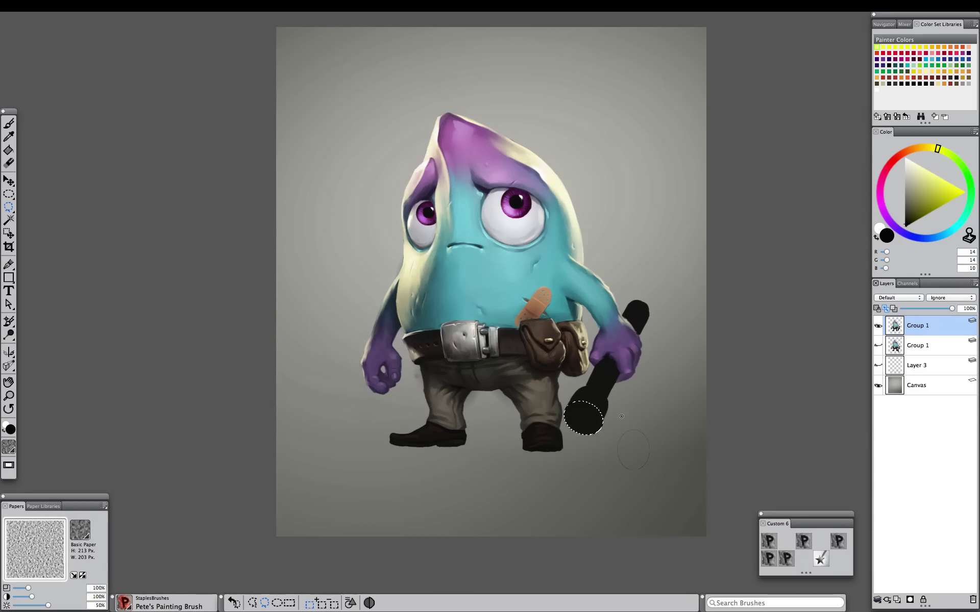
{"action": "left_click_drag", "start_coordinate": [600, 422], "coordinate": [602, 377]}
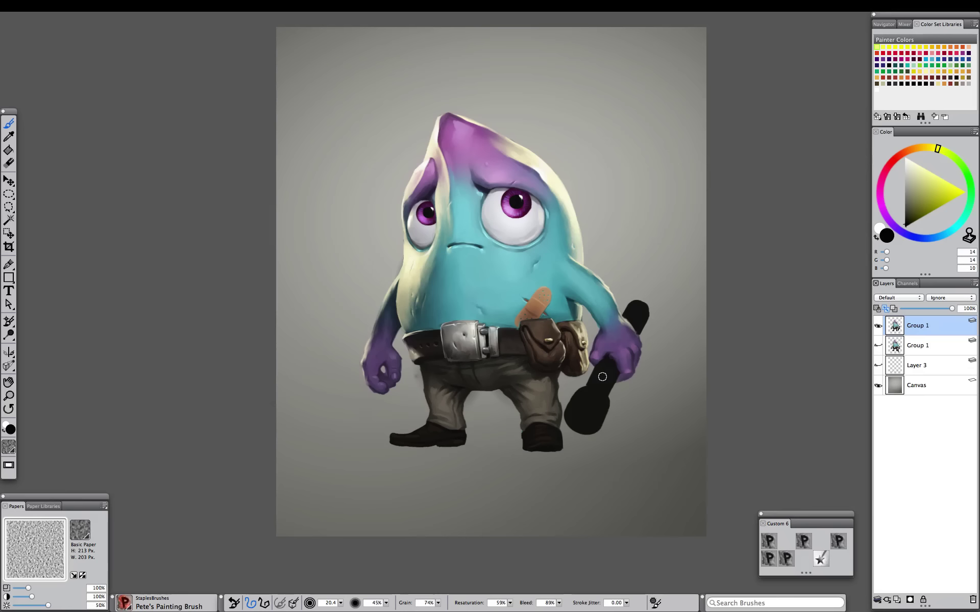
Preserve the layer's transparency and shade the flashlight's barrel and head in dark gray with Pete's Airbrush and Pete's Painting Brush
{"action": "left_click", "coordinate": [876, 309]}
{"action": "left_click", "coordinate": [838, 541]}
{"action": "left_click", "coordinate": [906, 213]}
{"action": "left_click_drag", "start_coordinate": [634, 320], "coordinate": [636, 317]}
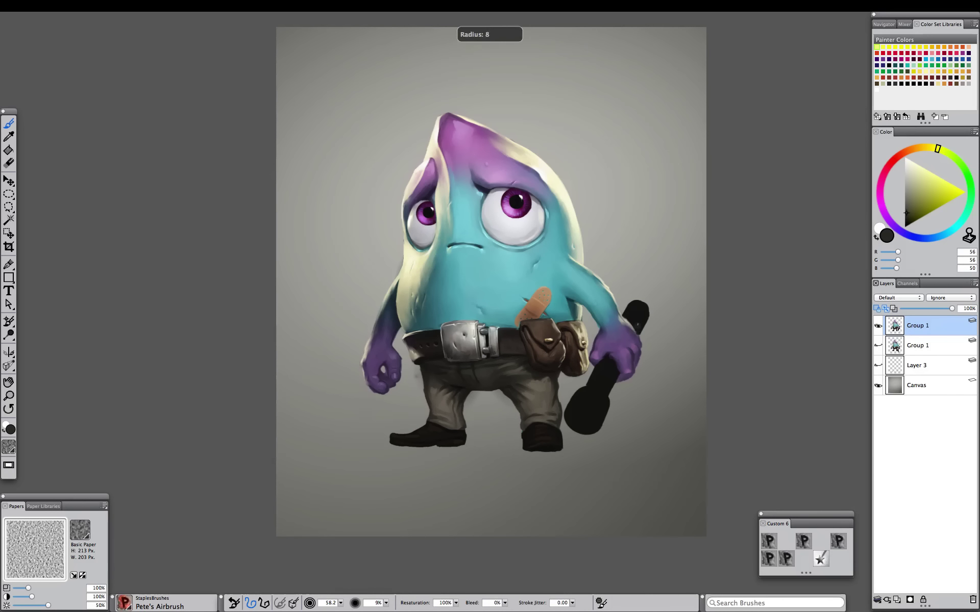
{"action": "left_click_drag", "start_coordinate": [606, 379], "coordinate": [601, 388]}
{"action": "left_click", "coordinate": [804, 541]}
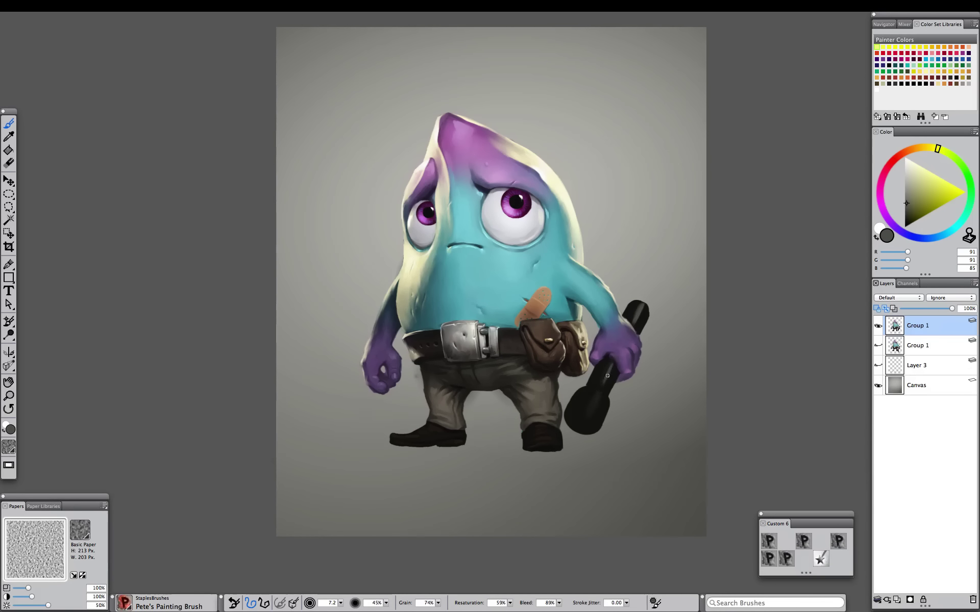
{"action": "left_click_drag", "start_coordinate": [598, 392], "coordinate": [588, 418]}
Paint light gray highlights, RGB 167, 167, 157, along the flashlight's tail and barrel with Pete's Painting Brush at size 7.2
{"action": "left_click", "coordinate": [906, 183]}
{"action": "left_click_drag", "start_coordinate": [641, 305], "coordinate": [635, 324]}
{"action": "left_click_drag", "start_coordinate": [611, 364], "coordinate": [601, 393]}
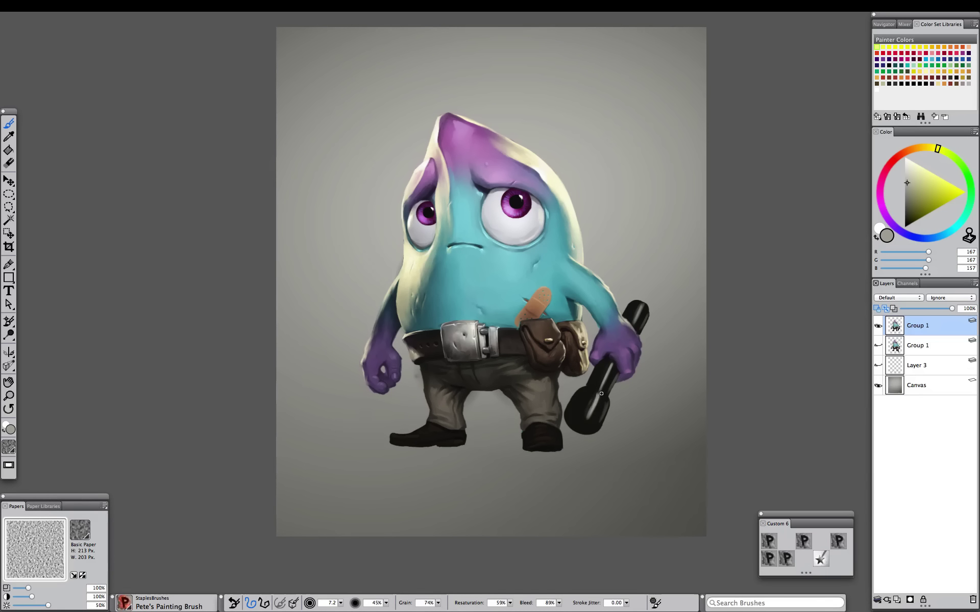
Refine the flashlight's shading with sampled dark tones and deepen its head in black using Pete's Airbrush
{"action": "left_click", "coordinate": [804, 542]}
{"action": "left_click", "coordinate": [599, 399], "text": "alt"}
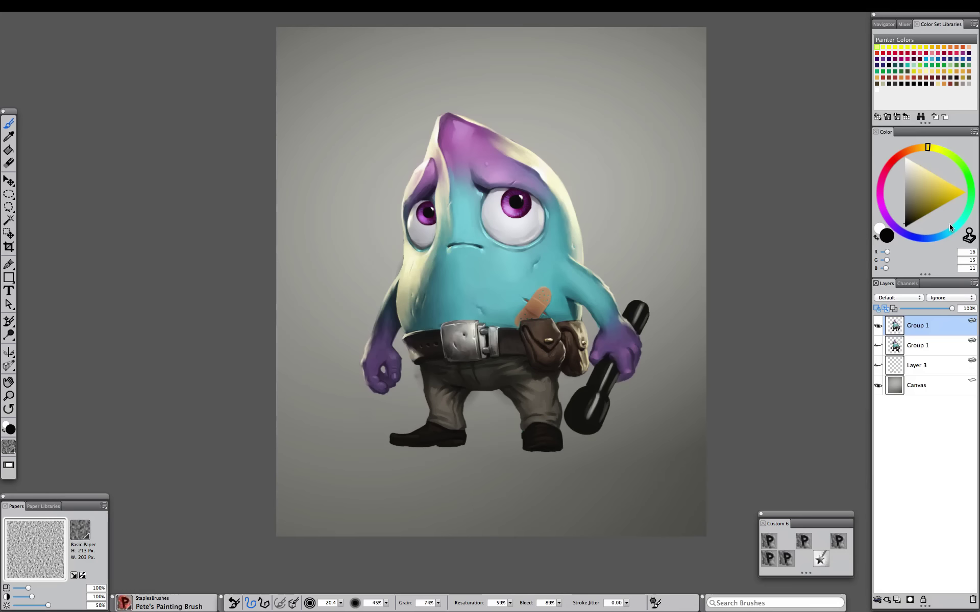
{"action": "left_click", "coordinate": [609, 369], "text": "alt"}
{"action": "mouse_move", "coordinate": [601, 364]}
{"action": "left_mouse_down"}
{"action": "mouse_move", "coordinate": [591, 382]}
{"action": "mouse_move", "coordinate": [601, 362]}
{"action": "left_mouse_up"}
{"action": "key", "text": "super+z"}
{"action": "key", "text": "bracketleft"}
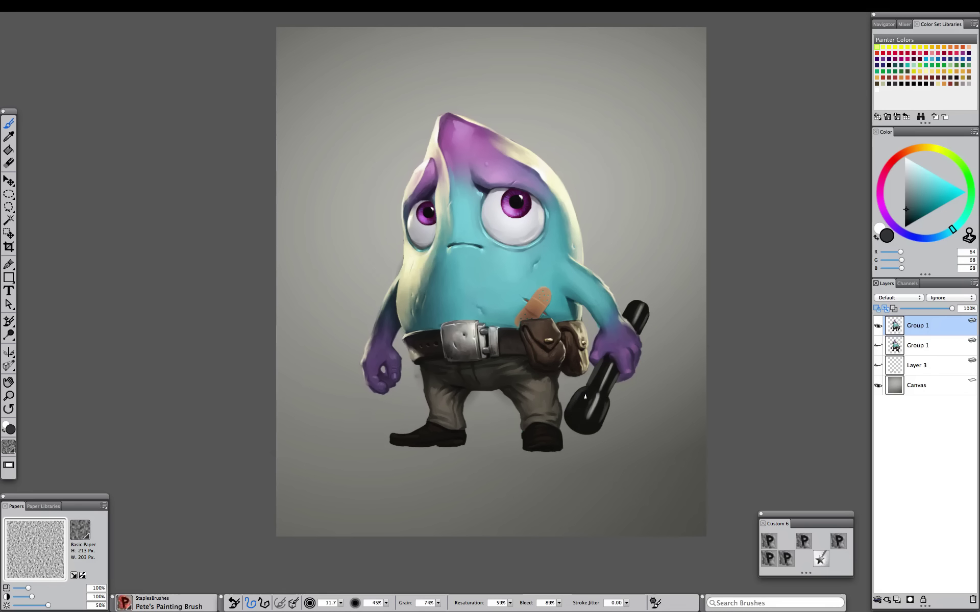
{"action": "left_click", "coordinate": [820, 559]}
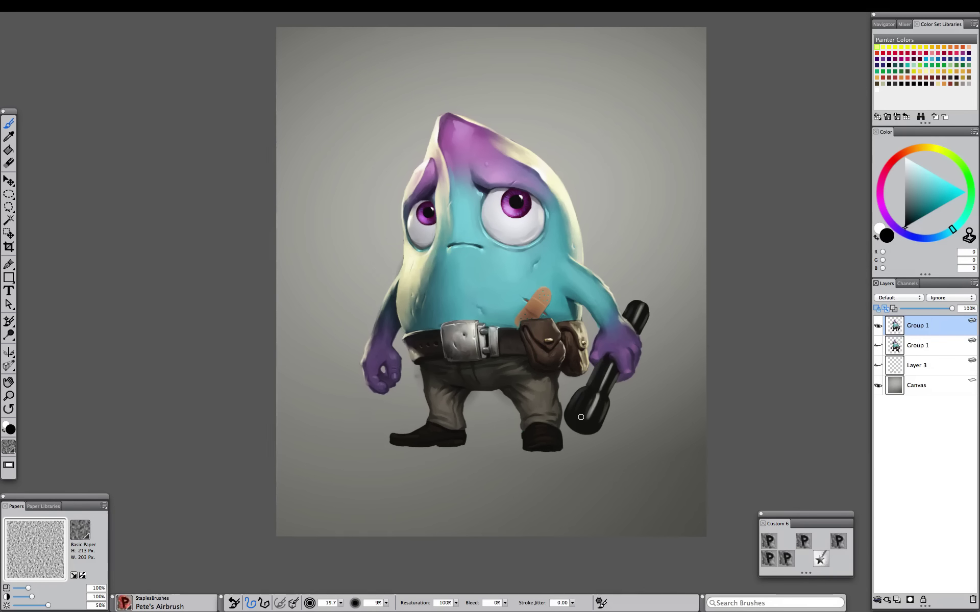
Draw thin gray ring lines around the flashlight's head and tail cap with Pete's Drawing Brush at size 4.7
{"action": "key", "text": "super+equal"}
{"action": "left_click", "coordinate": [804, 541]}
{"action": "left_click", "coordinate": [510, 355], "text": "alt"}
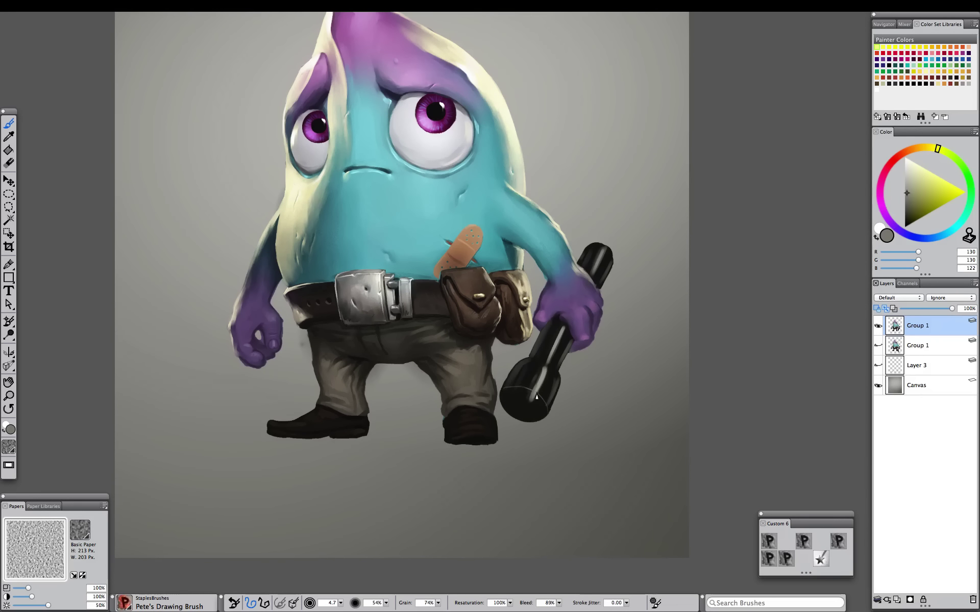
{"action": "left_click", "coordinate": [506, 383], "text": "alt"}
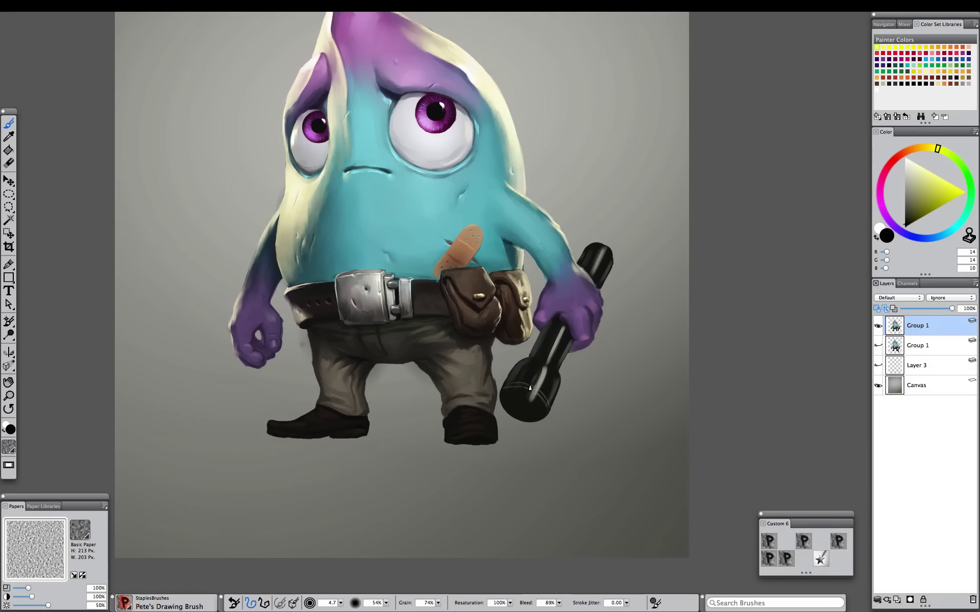
{"action": "left_click_drag", "start_coordinate": [529, 390], "coordinate": [545, 405]}
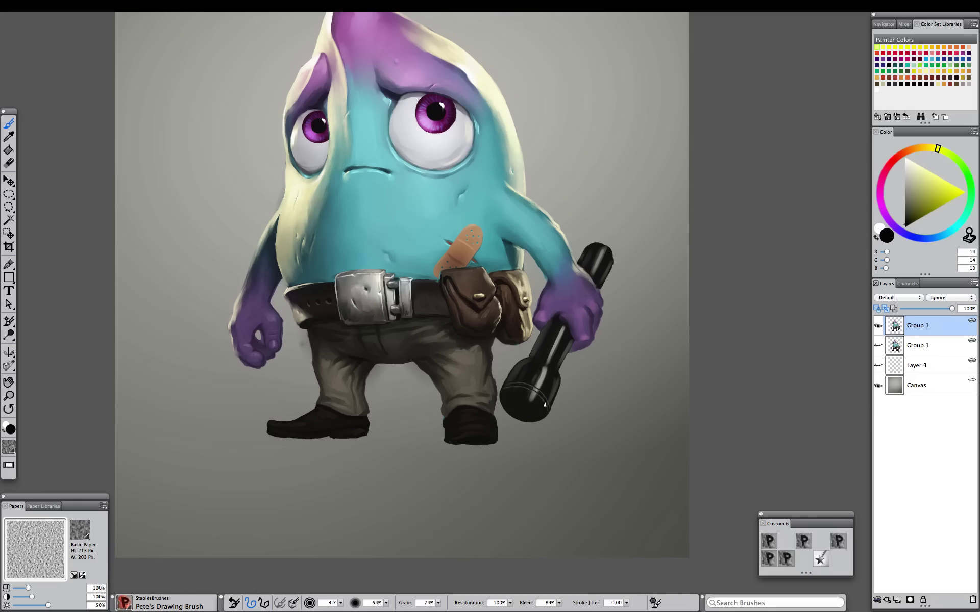
{"action": "left_click", "coordinate": [544, 361], "text": "alt"}
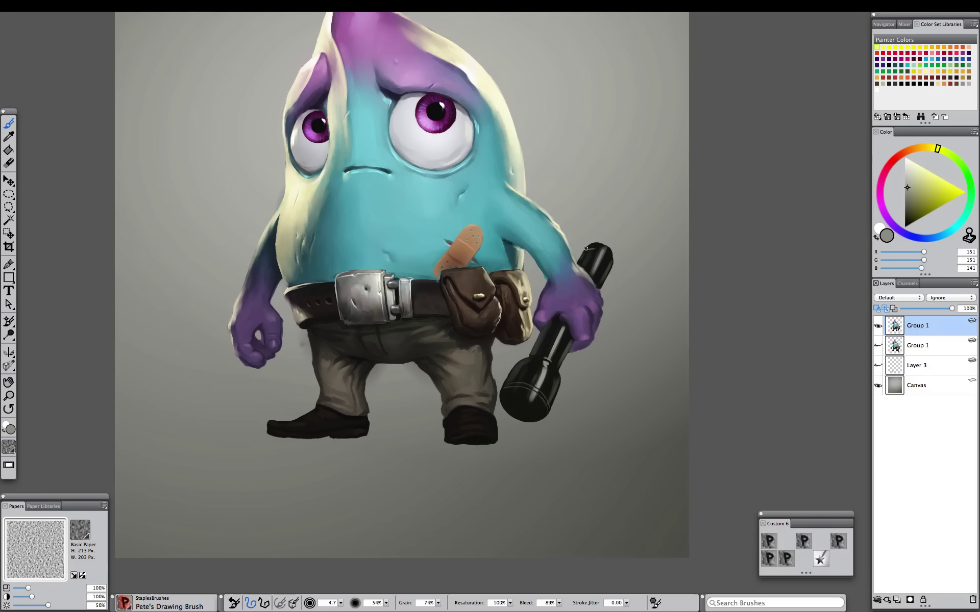
{"action": "left_click_drag", "start_coordinate": [586, 249], "coordinate": [608, 251]}
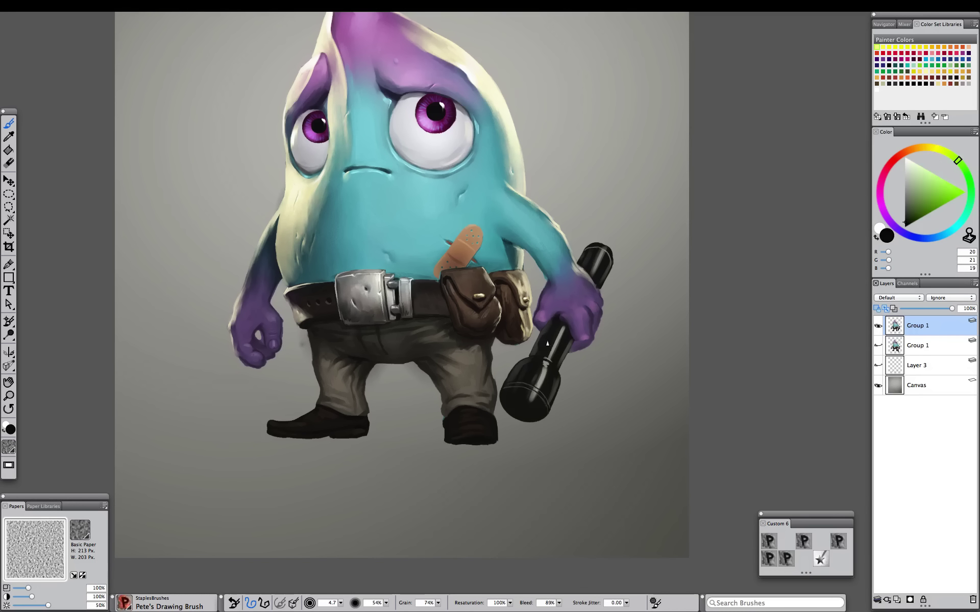
Paint a switch on the flashlight's barrel below the hand, using sampled dark tones and gray highlights
{"action": "left_click_drag", "start_coordinate": [543, 351], "coordinate": [545, 342]}
{"action": "left_click", "coordinate": [786, 559]}
{"action": "left_click", "coordinate": [544, 346], "text": "alt"}
{"action": "left_click", "coordinate": [547, 335], "text": "alt"}
{"action": "left_click", "coordinate": [804, 542]}
{"action": "left_click", "coordinate": [544, 343], "text": "alt"}
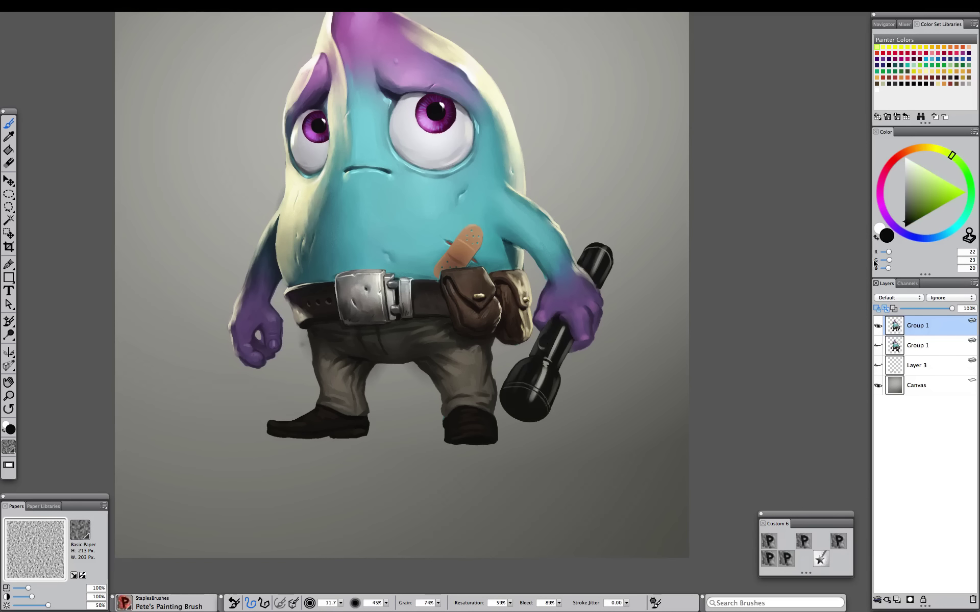
{"action": "left_click", "coordinate": [838, 541]}
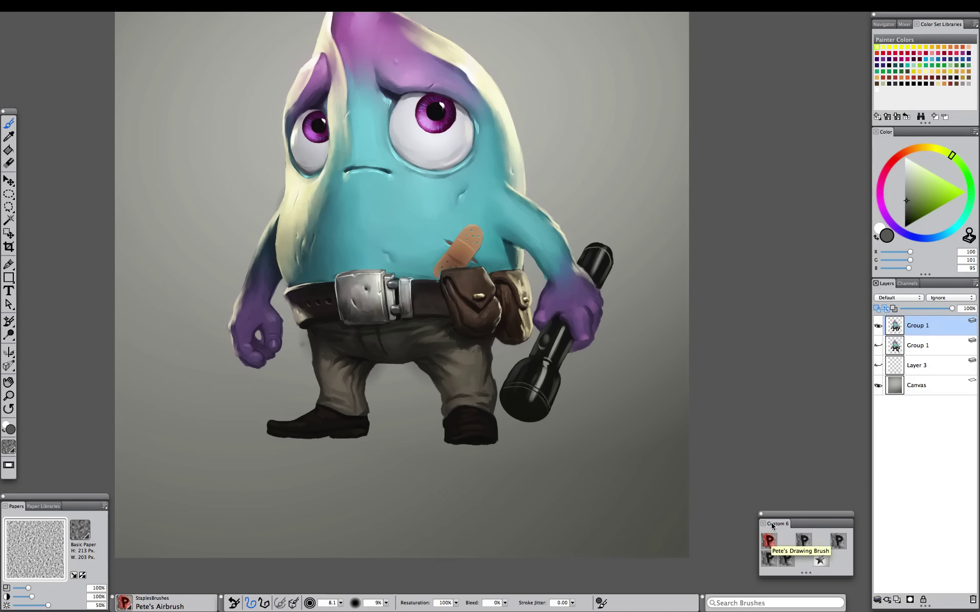
Add fine light gray detail marks to the flashlight's barrel and head with Pete's Drawing Brush, and check the whole figure
{"action": "left_click", "coordinate": [769, 541]}
{"action": "left_click", "coordinate": [561, 334], "text": "alt"}
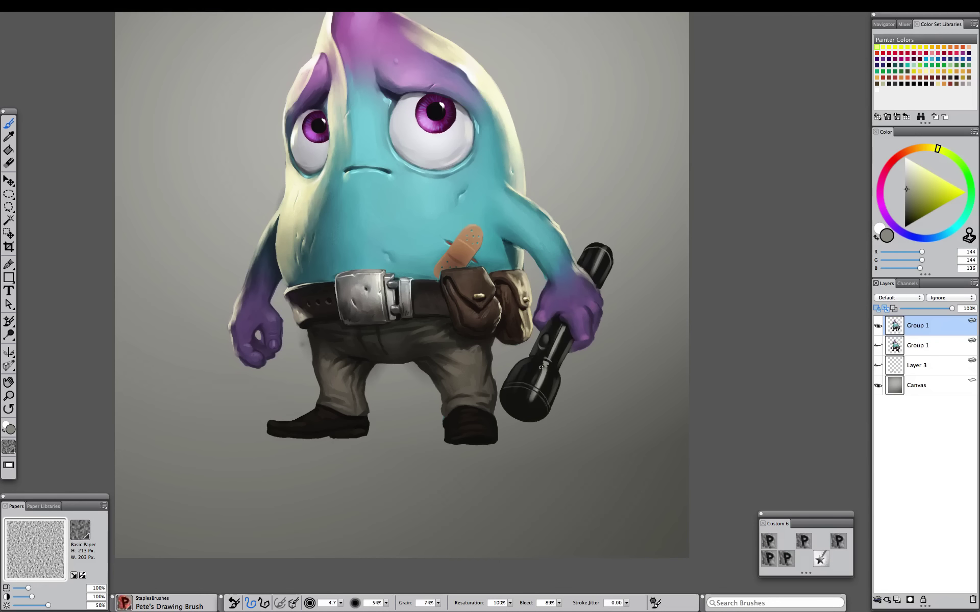
{"action": "left_click", "coordinate": [534, 402], "text": "alt"}
{"action": "key", "text": "l"}
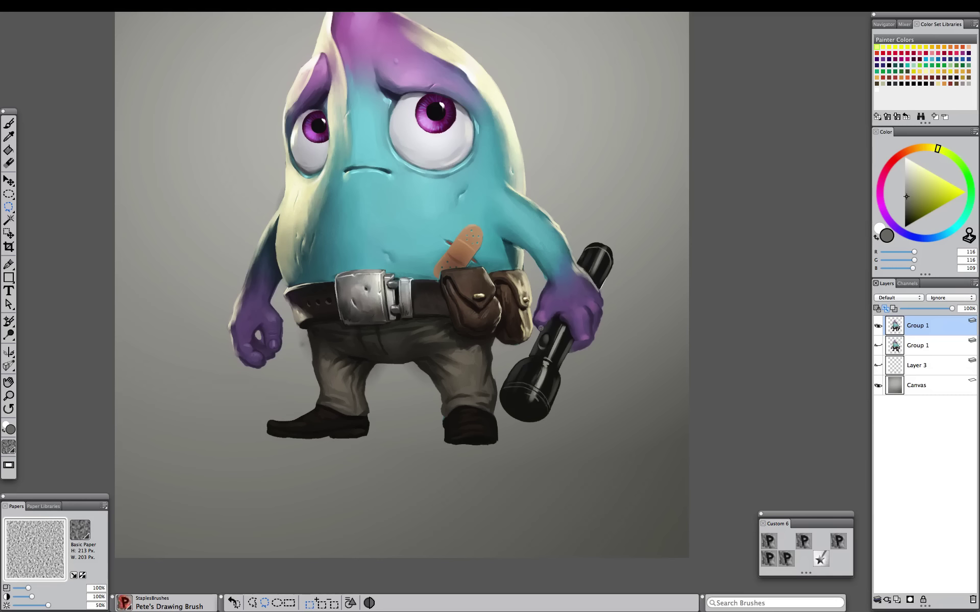
{"action": "key", "text": "super+minus"}
{"action": "key", "text": "super+minus"}
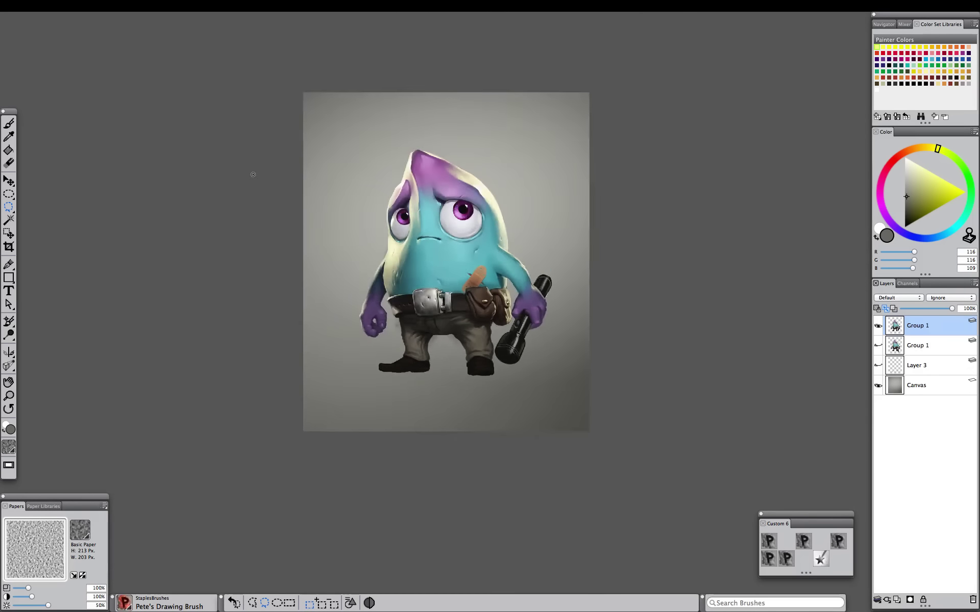
{"action": "key", "text": "super+equal"}
{"action": "key", "text": "Tab"}
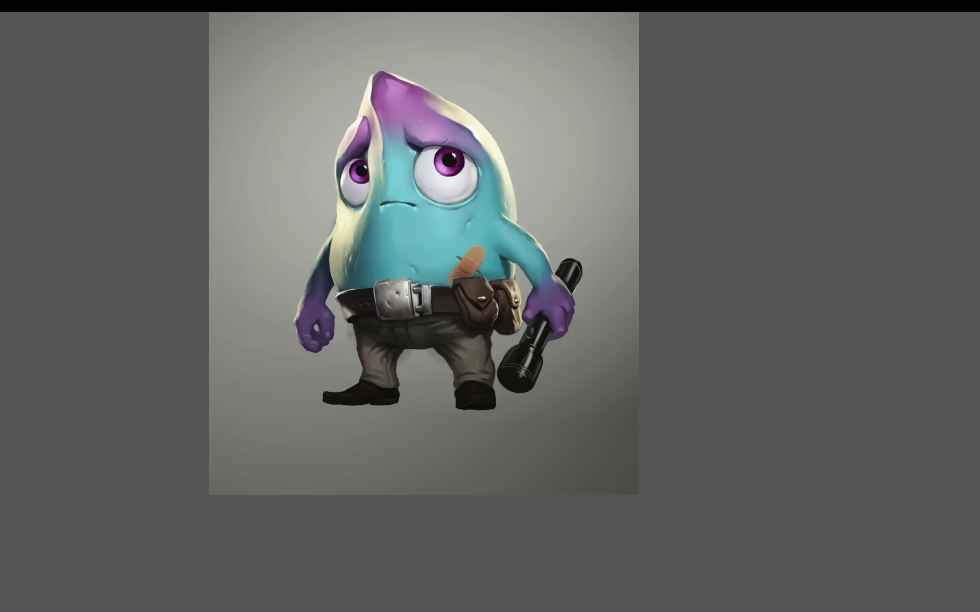
{"action": "key", "text": "Tab"}
Paint the flashlight's lens base in dark gray, RGB 47, 50, 49, with Pete's Painting Brush at size 11.7
{"action": "left_click", "coordinate": [804, 542]}
{"action": "left_click", "coordinate": [508, 376], "text": "alt"}
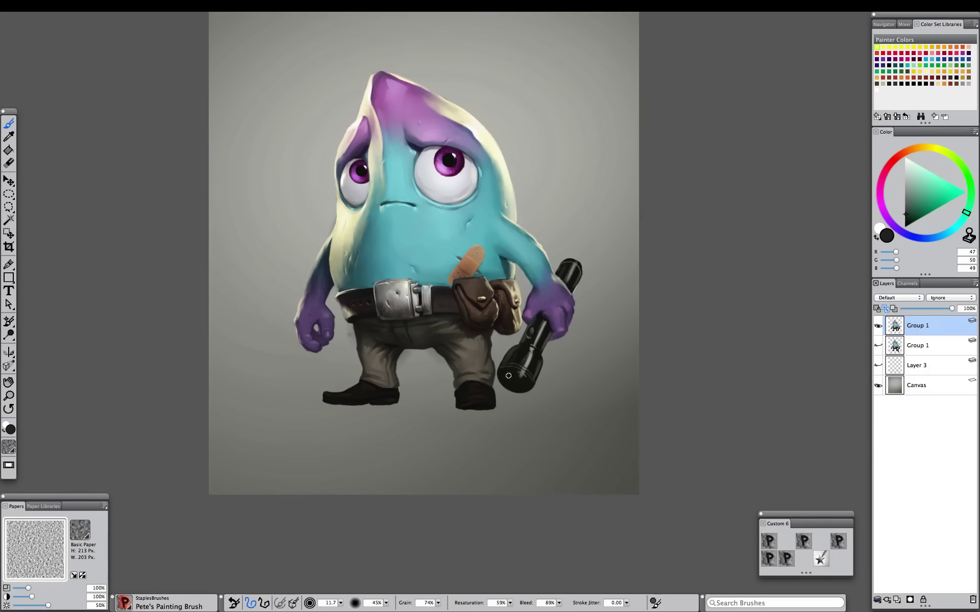
{"action": "left_click", "coordinate": [518, 389], "text": "alt"}
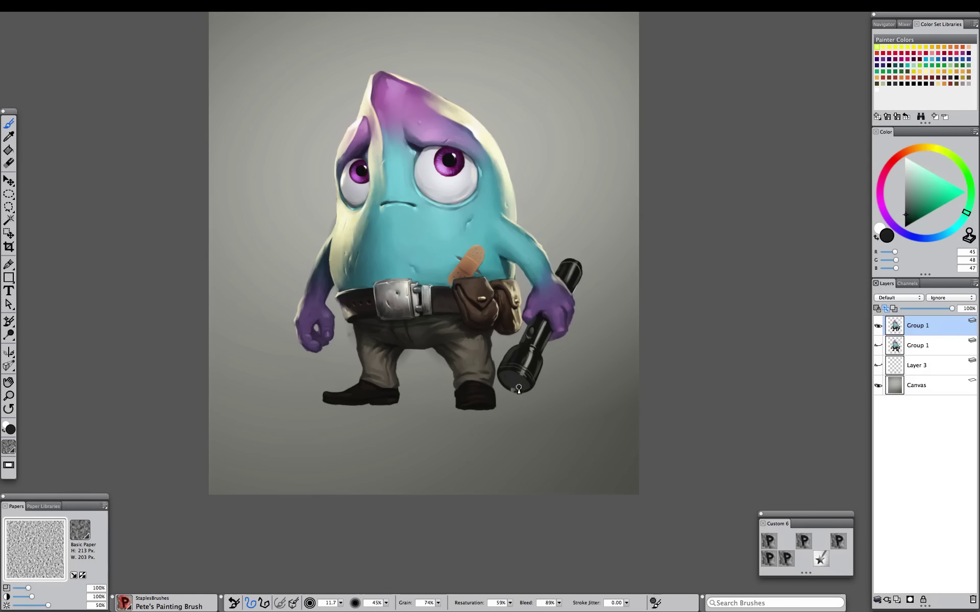
{"action": "left_click", "coordinate": [530, 363], "text": "alt"}
{"action": "mouse_move", "coordinate": [526, 380]}
{"action": "left_mouse_down"}
{"action": "mouse_move", "coordinate": [504, 376]}
{"action": "mouse_move", "coordinate": [519, 391]}
{"action": "left_mouse_up"}
Draw bright white reflections inside the flashlight's lens with Pete's Drawing Brush at size 4.7
{"action": "left_click", "coordinate": [771, 536]}
{"action": "left_click", "coordinate": [526, 385], "text": "alt"}
{"action": "left_click", "coordinate": [520, 382], "text": "alt"}
{"action": "left_click", "coordinate": [516, 387], "text": "alt"}
{"action": "left_click", "coordinate": [514, 383], "text": "alt"}
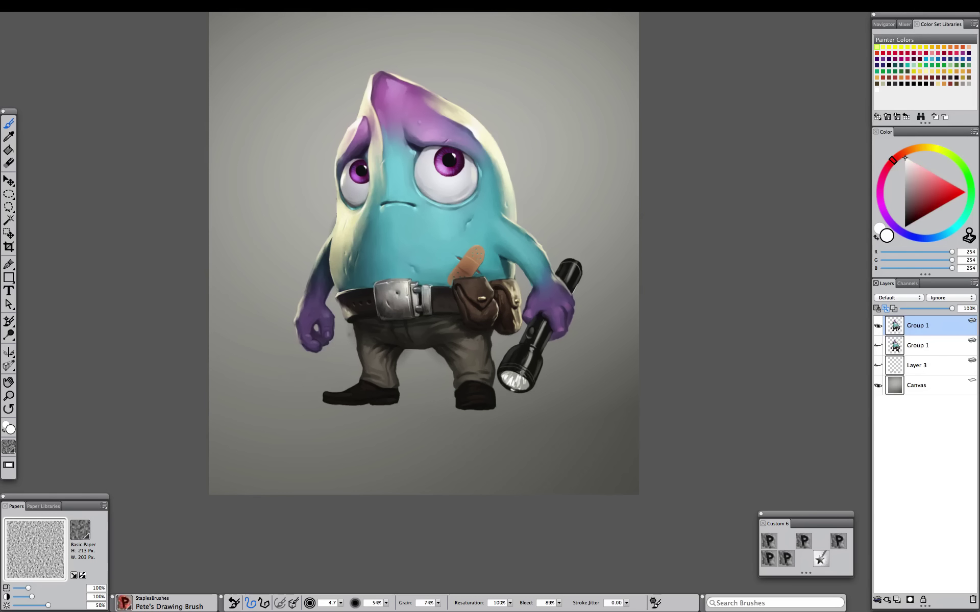
Add edge highlights to the flashlight's tail cap and neck, and check the figure from a distance
{"action": "left_click", "coordinate": [569, 259], "text": "alt"}
{"action": "left_click_drag", "start_coordinate": [577, 262], "coordinate": [582, 274]}
{"action": "left_click_drag", "start_coordinate": [543, 355], "coordinate": [541, 370]}
{"action": "left_click", "coordinate": [535, 315], "text": "alt"}
{"action": "scroll", "coordinate": [491, 295], "scroll_direction": "down", "scroll_amount": 3}
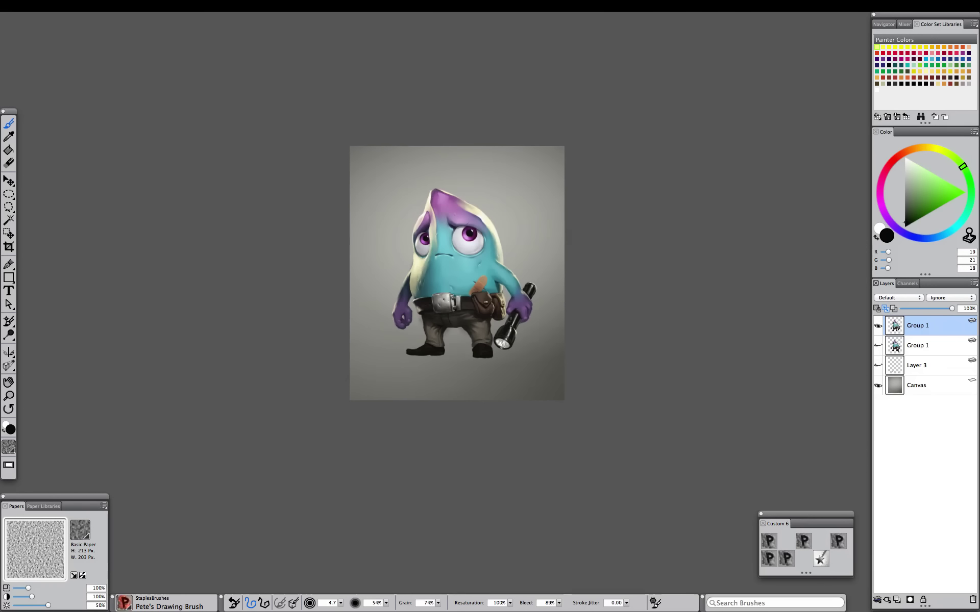
{"action": "scroll", "coordinate": [491, 294], "scroll_direction": "up", "scroll_amount": 3}
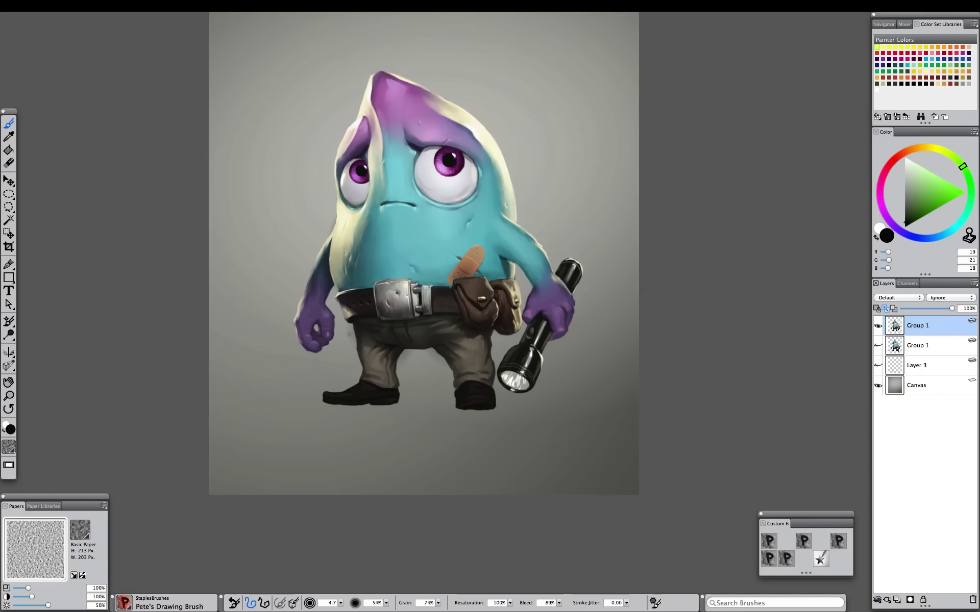
Refine the lens reflections with sampled tones including gray, RGB 160, 160, 150, and check the figure from a distance
{"action": "left_click", "coordinate": [515, 379], "text": "alt"}
{"action": "left_click_drag", "start_coordinate": [511, 375], "coordinate": [521, 385]}
{"action": "left_click", "coordinate": [517, 382], "text": "alt"}
{"action": "scroll", "coordinate": [513, 357], "scroll_direction": "down", "scroll_amount": 3}
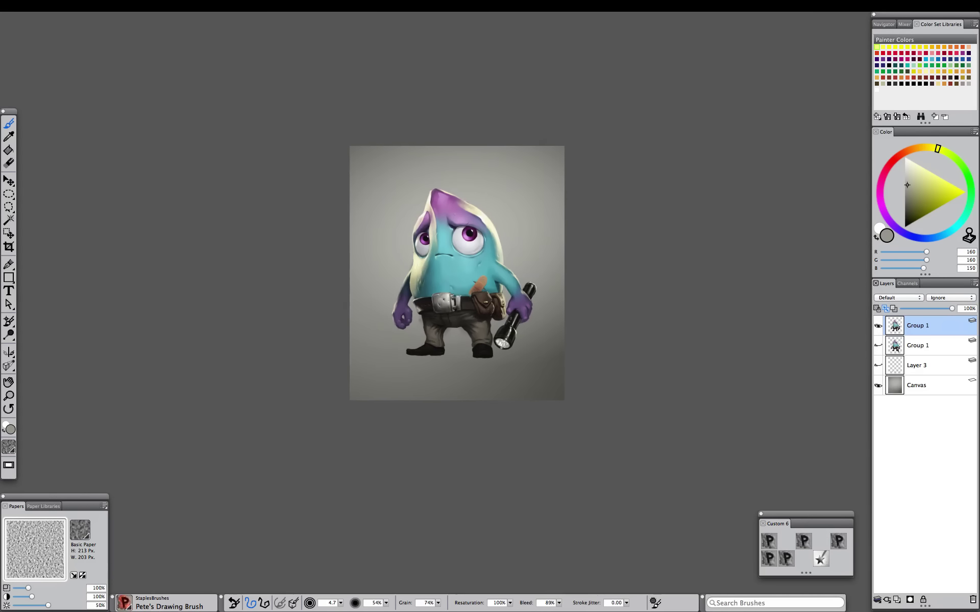
{"action": "scroll", "coordinate": [513, 357], "scroll_direction": "up", "scroll_amount": 3}
{"action": "key", "text": "l"}
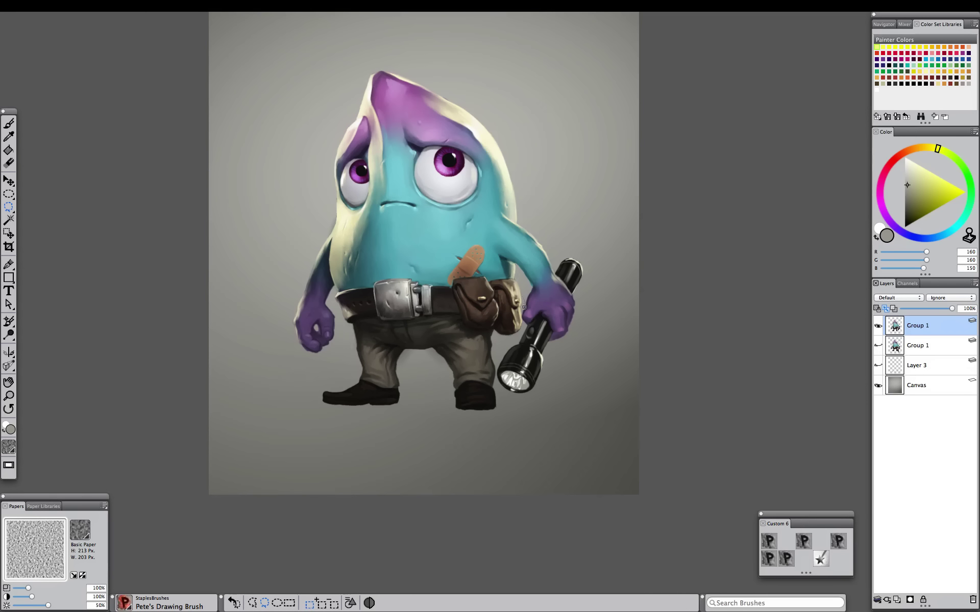
{"action": "left_click_drag", "start_coordinate": [335, 209], "coordinate": [334, 226]}
{"action": "key", "text": "super+minus"}
{"action": "left_click_drag", "start_coordinate": [265, 311], "coordinate": [306, 360]}
Darken the Canvas layer's background and shift it to a warmer gray with a tonal color adjustment
{"action": "left_click", "coordinate": [917, 386]}
{"action": "left_click", "coordinate": [312, 6]}
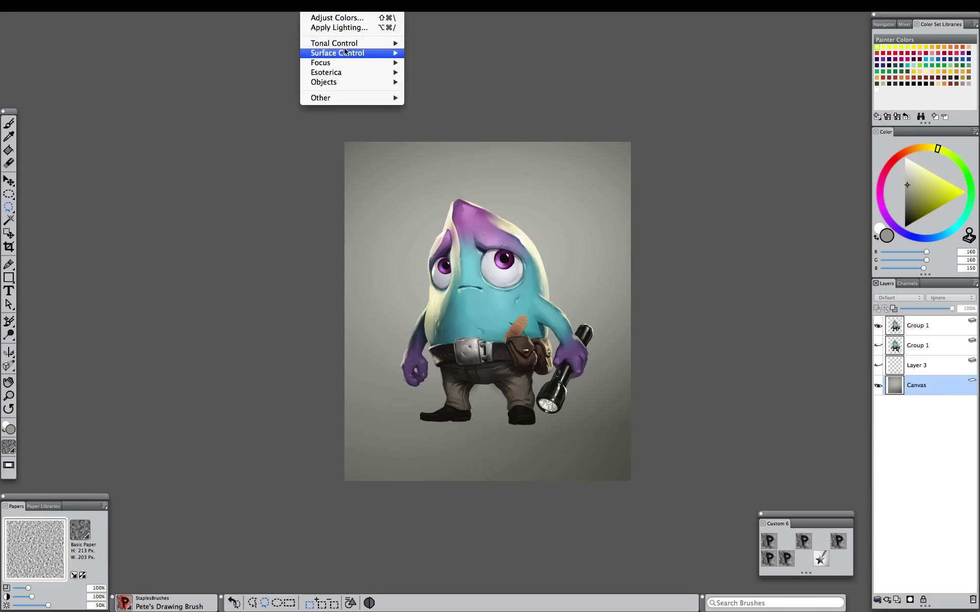
{"action": "mouse_move", "coordinate": [345, 43]}
{"action": "left_click", "coordinate": [451, 54]}
{"action": "left_click_drag", "start_coordinate": [681, 349], "coordinate": [771, 342]}
{"action": "left_click_drag", "start_coordinate": [760, 417], "coordinate": [769, 383]}
{"action": "key", "text": "Return"}
On the figure's top layer, paint cream rim highlights on the trouser leg and shoe beside the flashlight with Pete's Painting Brush at size 4.7
{"action": "key", "text": "super+plus"}
{"action": "left_click", "coordinate": [247, 100]}
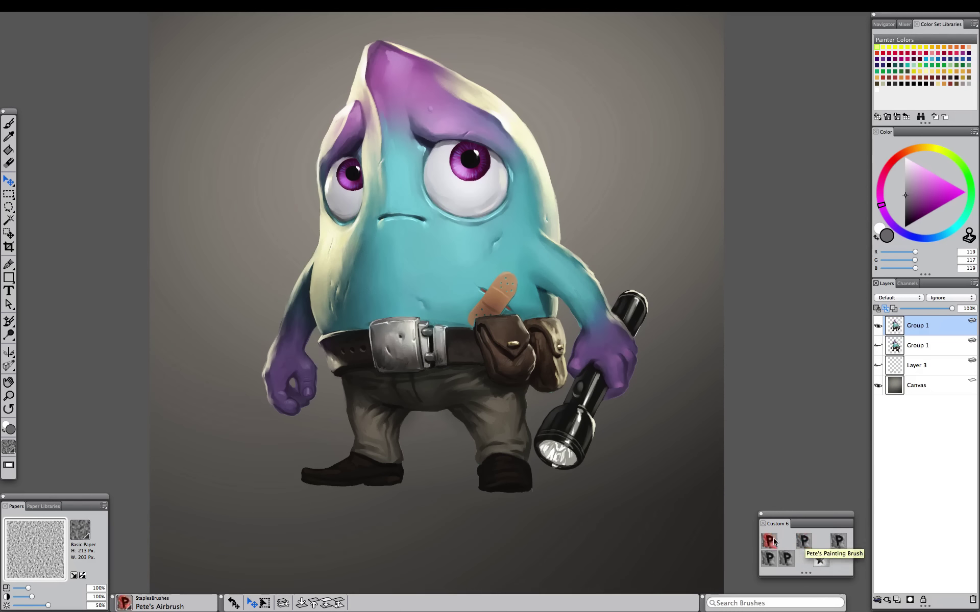
{"action": "left_click", "coordinate": [803, 541]}
{"action": "left_click", "coordinate": [531, 130], "text": "alt"}
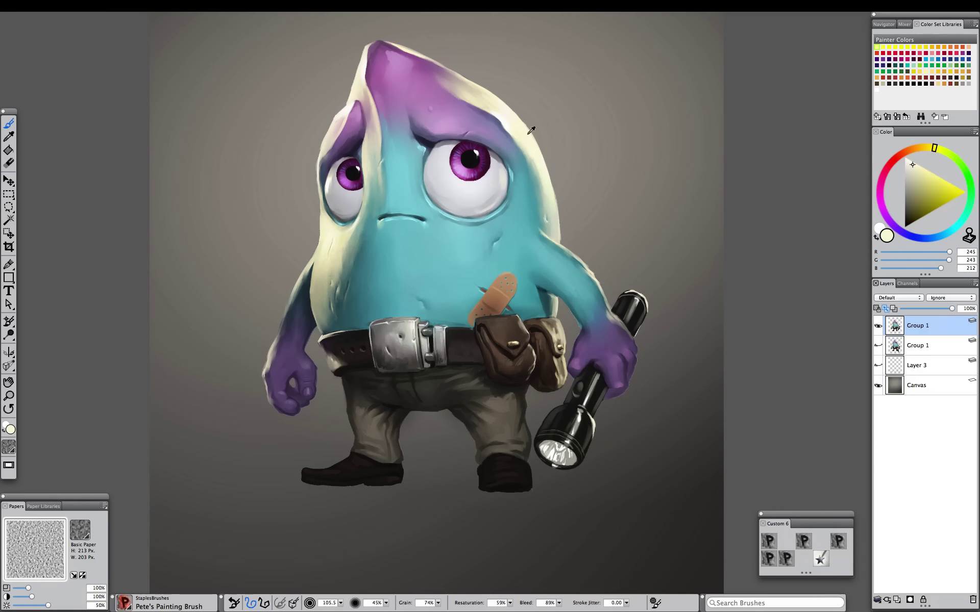
{"action": "left_click_drag", "start_coordinate": [532, 417], "coordinate": [522, 402]}
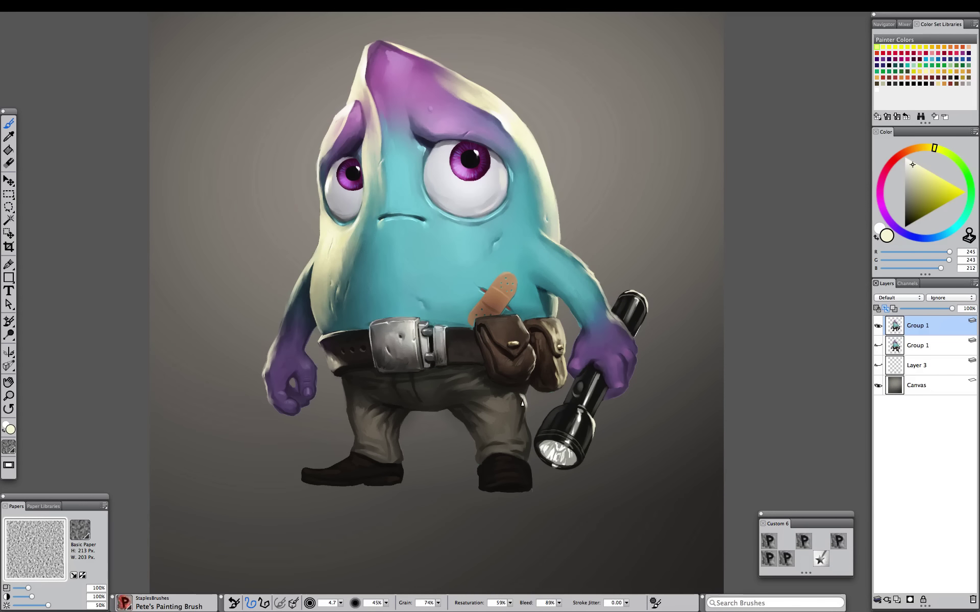
{"action": "left_click", "coordinate": [516, 469], "text": "alt"}
{"action": "mouse_move", "coordinate": [532, 486]}
{"action": "left_mouse_down"}
{"action": "mouse_move", "coordinate": [495, 423]}
{"action": "mouse_move", "coordinate": [521, 474]}
{"action": "left_mouse_up"}
{"action": "left_click", "coordinate": [514, 467], "text": "alt"}
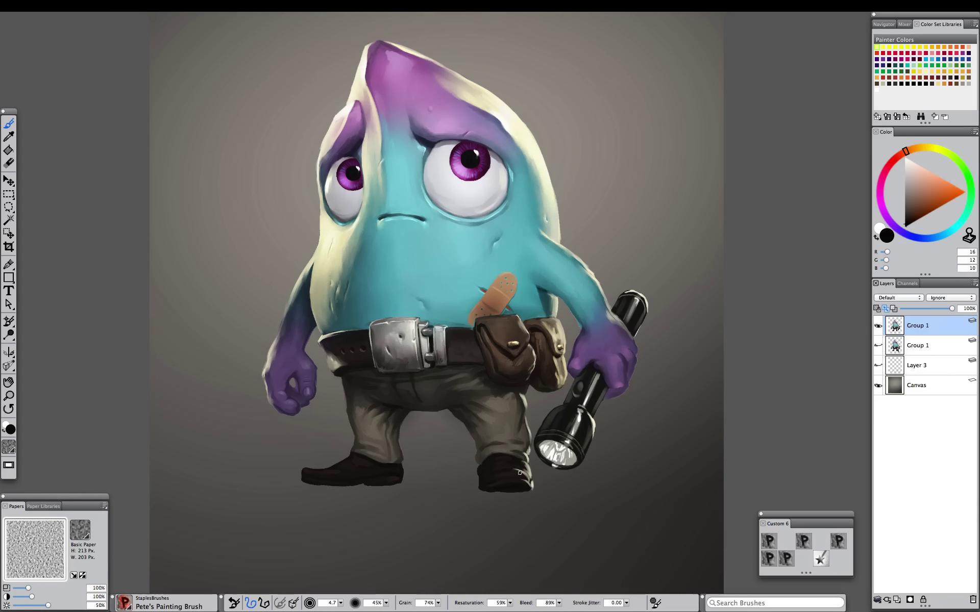
Extend thin rim highlights along the trouser legs and shoes with sampled tones and Pete's Drawing Brush at size 4.7
{"action": "left_click", "coordinate": [528, 433], "text": "alt"}
{"action": "left_click", "coordinate": [527, 433], "text": "alt"}
{"action": "left_click", "coordinate": [528, 434], "text": "alt"}
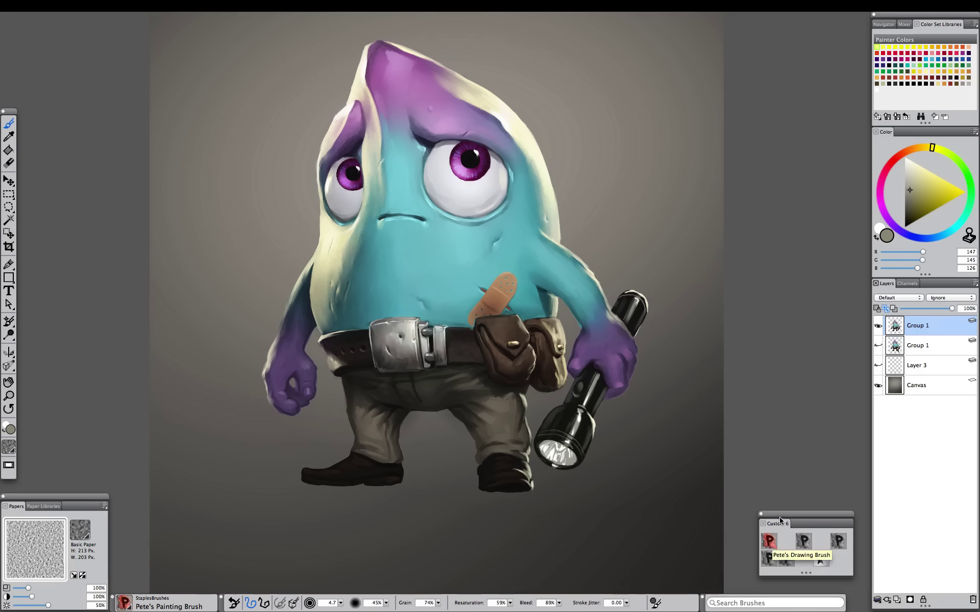
{"action": "left_click", "coordinate": [769, 542]}
{"action": "left_click", "coordinate": [529, 435], "text": "alt"}
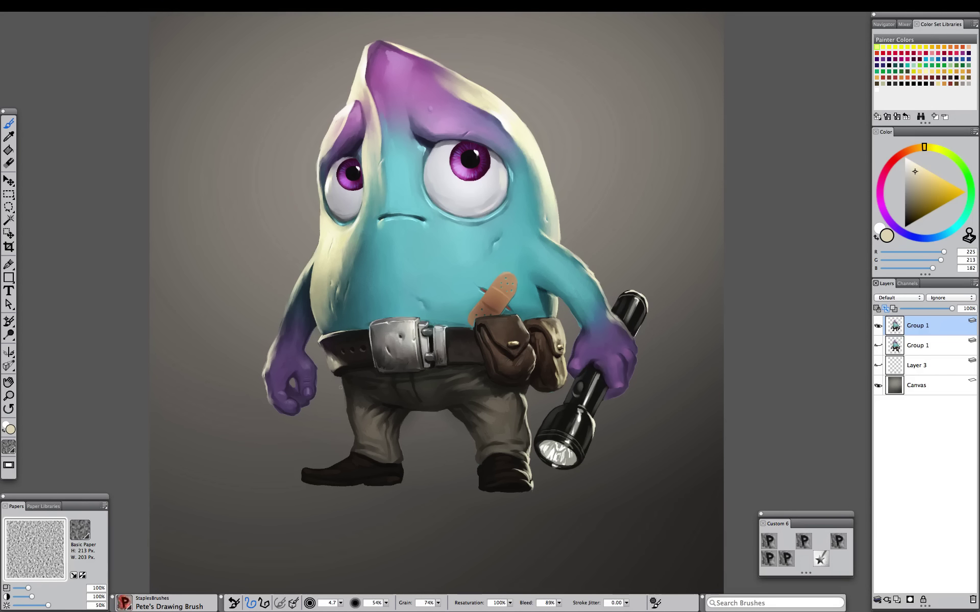
{"action": "left_click_drag", "start_coordinate": [346, 404], "coordinate": [346, 414]}
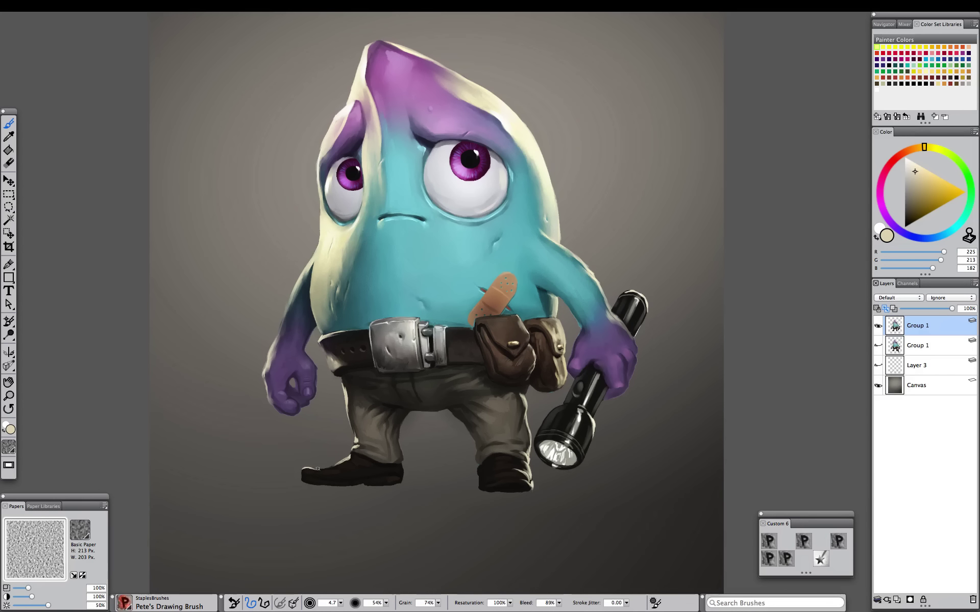
{"action": "left_click", "coordinate": [408, 413], "text": "alt"}
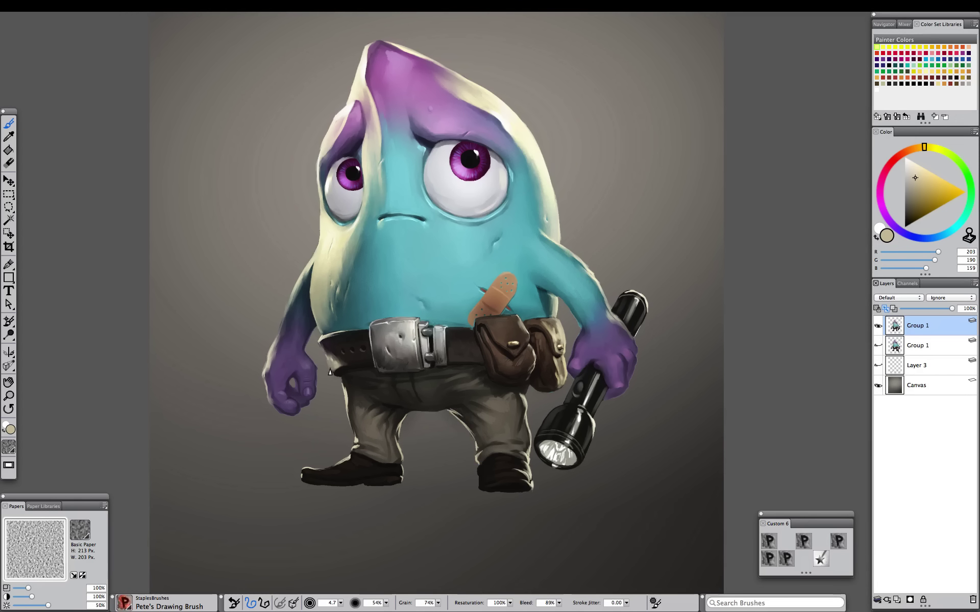
Touch up the belt and the bandage's lower end with sampled dark and tan tones, and blend with Pete's Blender 2
{"action": "left_click", "coordinate": [363, 328], "text": "alt"}
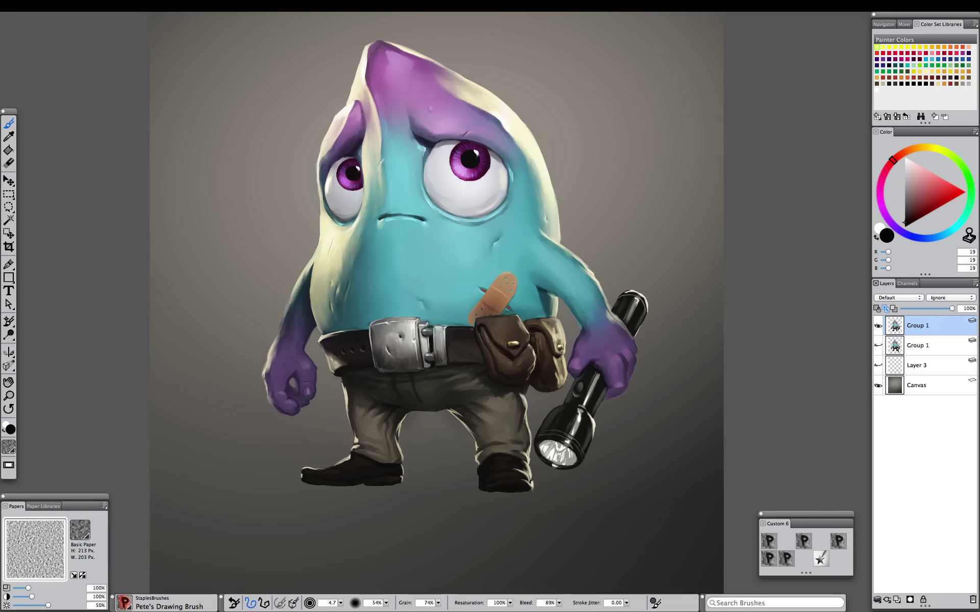
{"action": "left_click", "coordinate": [471, 333], "text": "alt"}
{"action": "left_click", "coordinate": [482, 313], "text": "alt"}
{"action": "left_click", "coordinate": [490, 314], "text": "alt"}
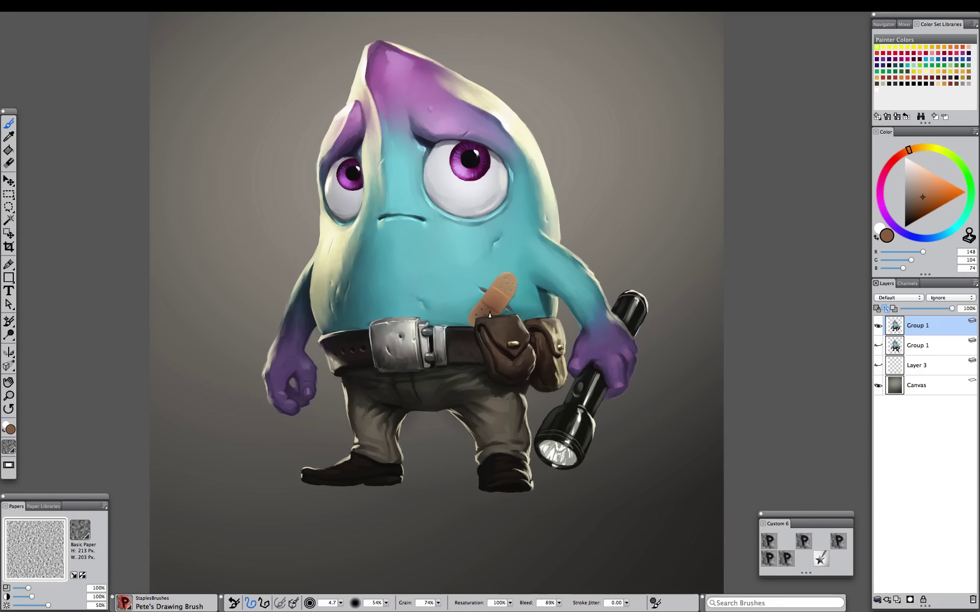
{"action": "left_click", "coordinate": [485, 316], "text": "alt"}
{"action": "left_click", "coordinate": [787, 557]}
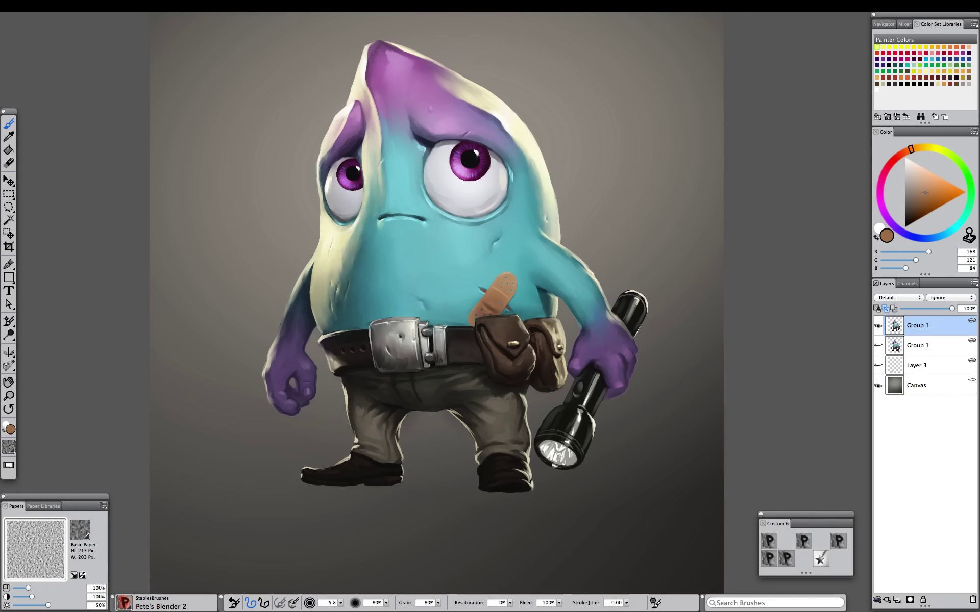
Airbrush sampled purples on the hand and arm holding the flashlight at size 28, and check the figure from a distance
{"action": "key", "text": "super+minus"}
{"action": "left_click", "coordinate": [462, 161], "text": "alt"}
{"action": "left_click", "coordinate": [838, 541]}
{"action": "left_click_drag", "start_coordinate": [573, 351], "coordinate": [580, 351]}
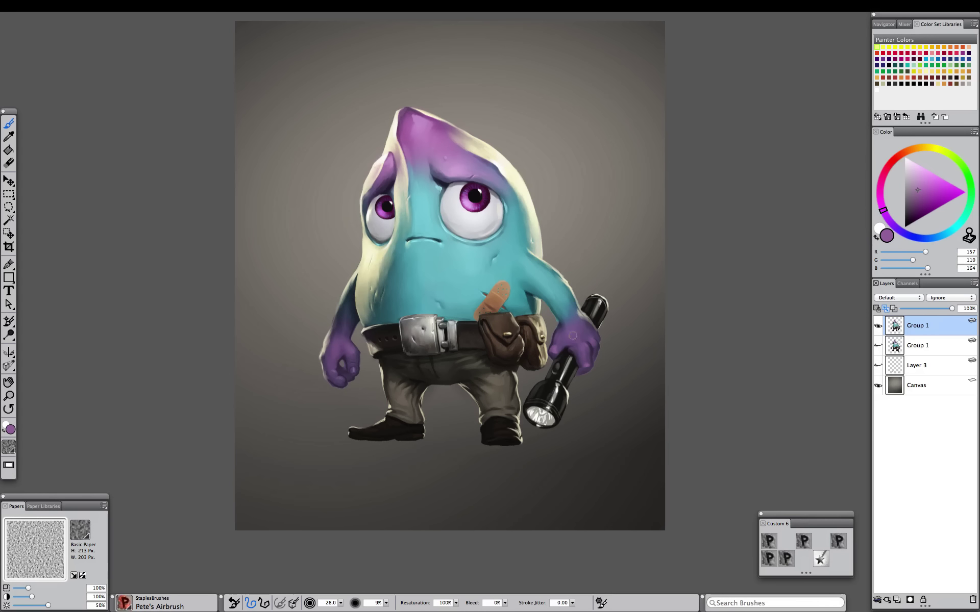
{"action": "left_click", "coordinate": [560, 335], "text": "alt"}
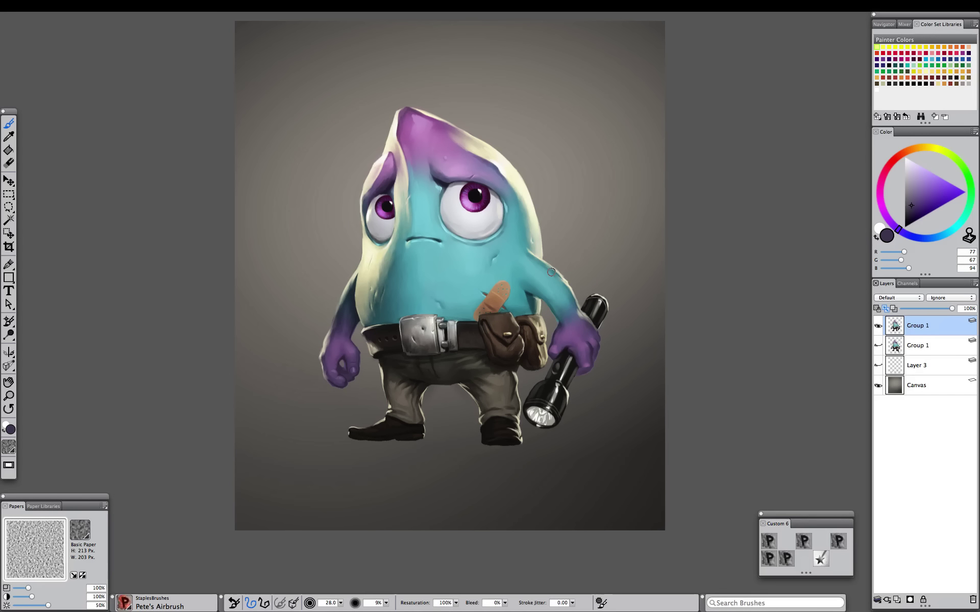
{"action": "key", "text": "l"}
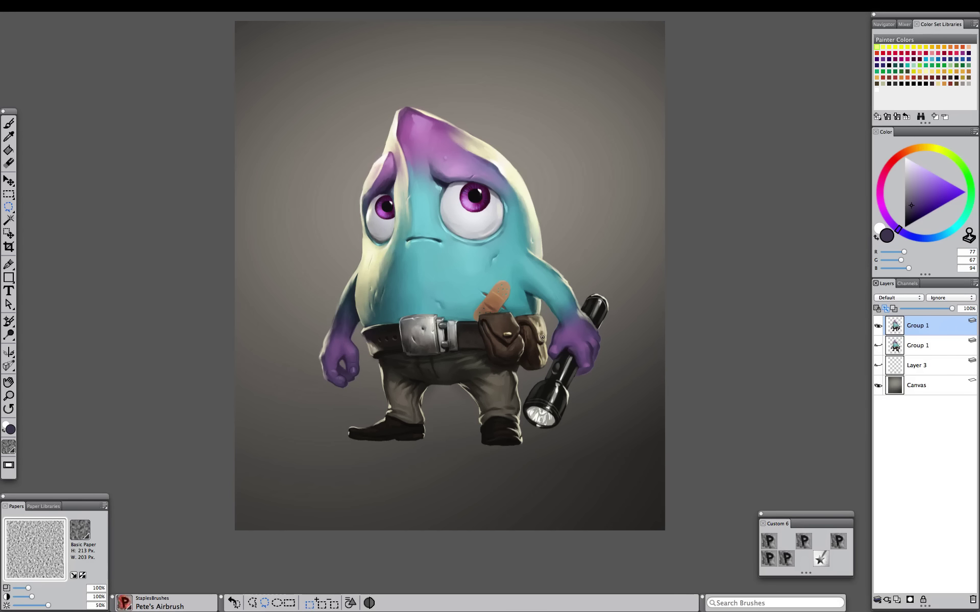
{"action": "key", "text": "super+minus"}
{"action": "key", "text": "super+minus"}
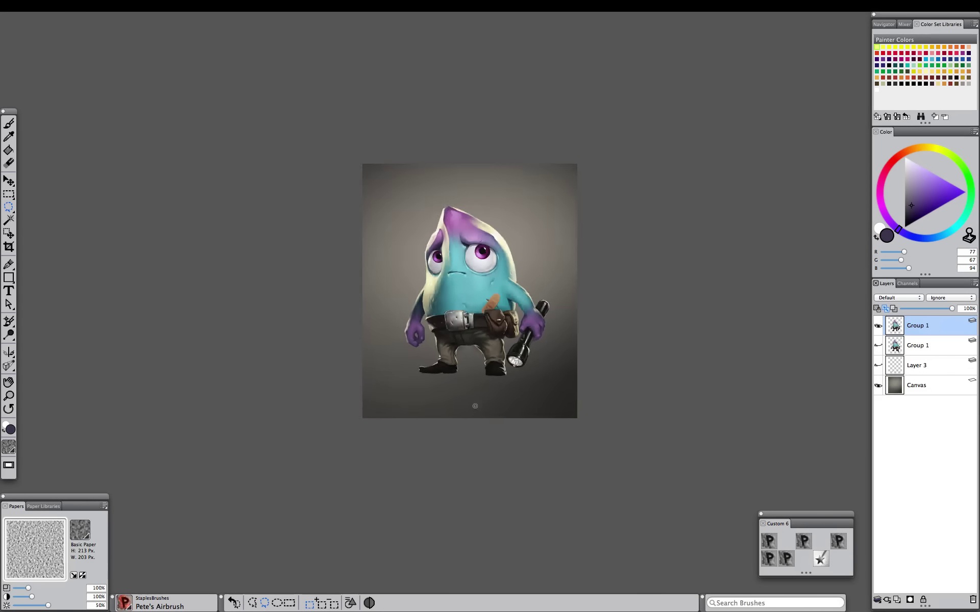
{"action": "key", "text": "super+plus"}
{"action": "key", "text": "super+plus"}
{"action": "key", "text": "super+minus"}
{"action": "key", "text": "super+plus"}
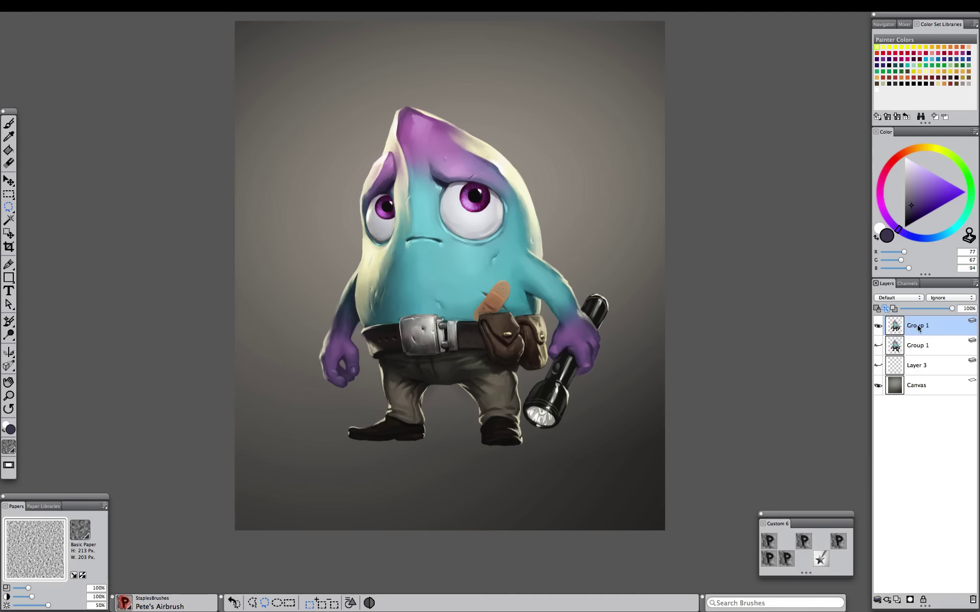
Duplicate the figure's layer, preserve its transparency, and fill the copy as a silhouette in RGB 22, 22, 22 with Pete's Airbrush
{"action": "key", "text": "super+j"}
{"action": "left_click", "coordinate": [877, 308]}
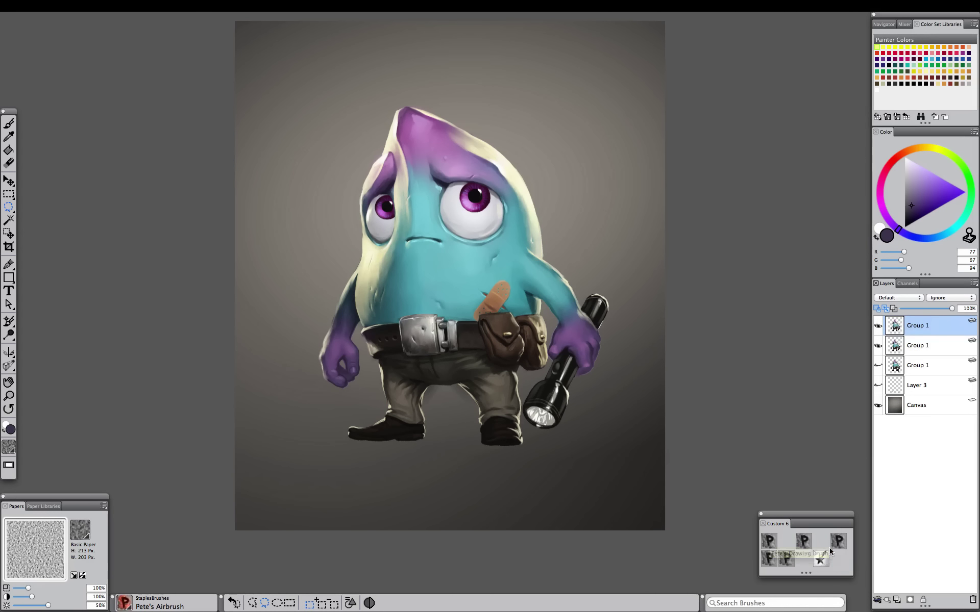
{"action": "left_click", "coordinate": [837, 544]}
{"action": "left_click", "coordinate": [905, 221]}
{"action": "mouse_move", "coordinate": [541, 439]}
{"action": "left_mouse_down"}
{"action": "mouse_move", "coordinate": [365, 383]}
{"action": "mouse_move", "coordinate": [368, 215]}
{"action": "mouse_move", "coordinate": [443, 122]}
{"action": "left_mouse_up"}
{"action": "left_click", "coordinate": [804, 542]}
{"action": "mouse_move", "coordinate": [497, 326]}
{"action": "left_mouse_down"}
{"action": "mouse_move", "coordinate": [362, 163]}
{"action": "mouse_move", "coordinate": [465, 195]}
{"action": "mouse_move", "coordinate": [592, 385]}
{"action": "mouse_move", "coordinate": [604, 313]}
{"action": "mouse_move", "coordinate": [475, 384]}
{"action": "left_mouse_up"}
{"action": "left_click", "coordinate": [821, 550]}
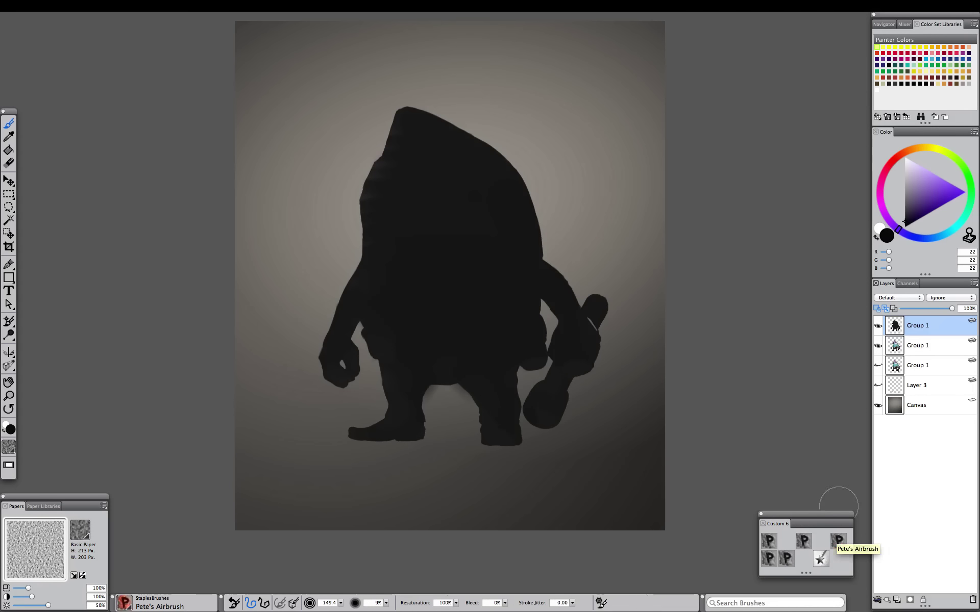
Airbrush the silhouette's upper body in gray tones, including RGB 55, 55, 55, fading into the dark legs
{"action": "left_click", "coordinate": [905, 188]}
{"action": "mouse_move", "coordinate": [500, 123]}
{"action": "left_mouse_down"}
{"action": "mouse_move", "coordinate": [389, 114]}
{"action": "mouse_move", "coordinate": [592, 351]}
{"action": "mouse_move", "coordinate": [361, 105]}
{"action": "mouse_move", "coordinate": [428, 297]}
{"action": "left_mouse_up"}
{"action": "left_click", "coordinate": [458, 306], "text": "alt"}
{"action": "left_click_drag", "start_coordinate": [530, 265], "coordinate": [408, 260]}
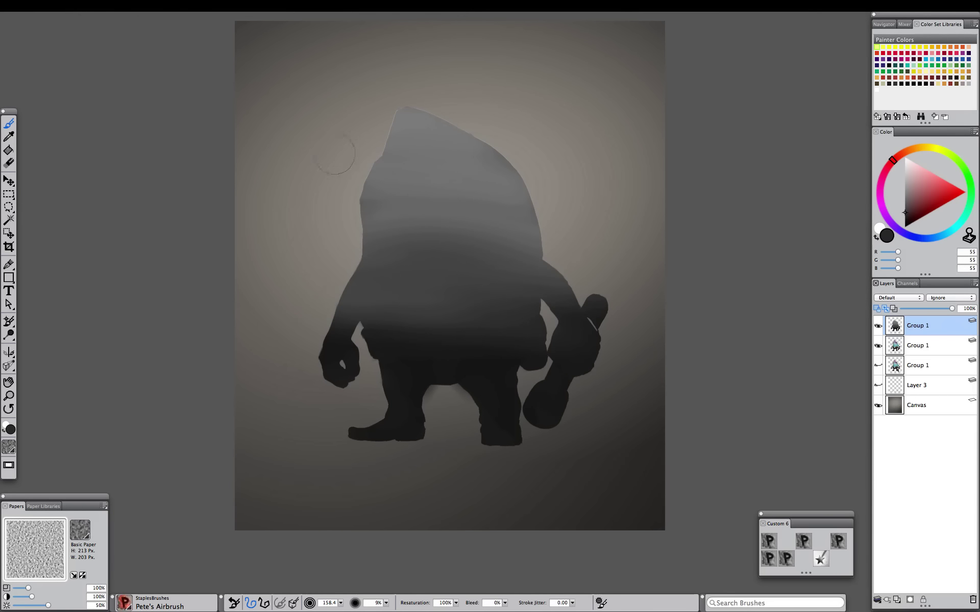
Stop preserving the silhouette layer's transparency and apply a Gaussian Soften of 21.36 to it
{"action": "left_click", "coordinate": [878, 309]}
{"action": "left_click", "coordinate": [316, 6]}
{"action": "mouse_move", "coordinate": [326, 63]}
{"action": "left_click", "coordinate": [423, 121]}
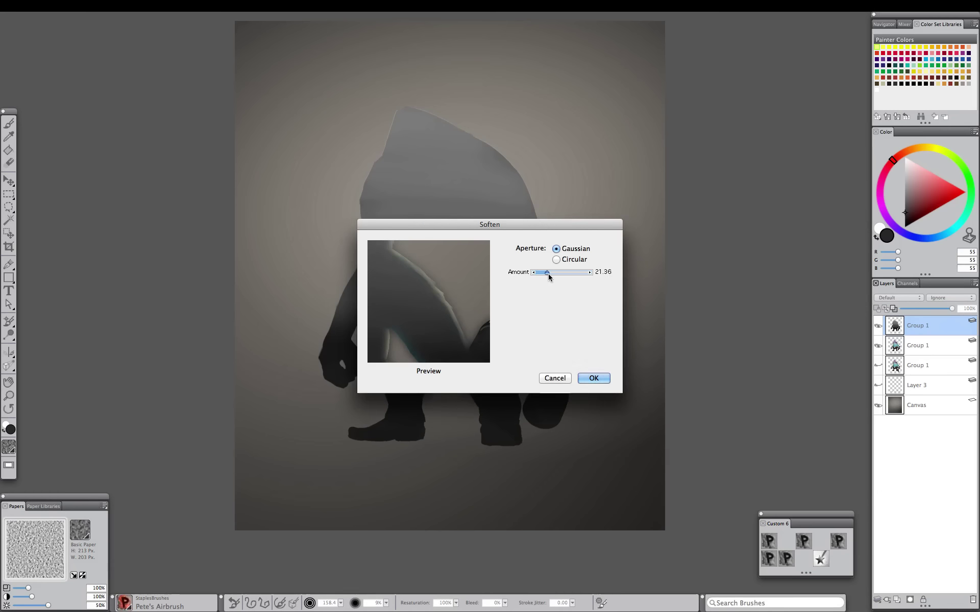
{"action": "key", "text": "Return"}
Set the silhouette layer's composite method to Multiply and place it beneath the figure's layer
{"action": "key", "text": "f"}
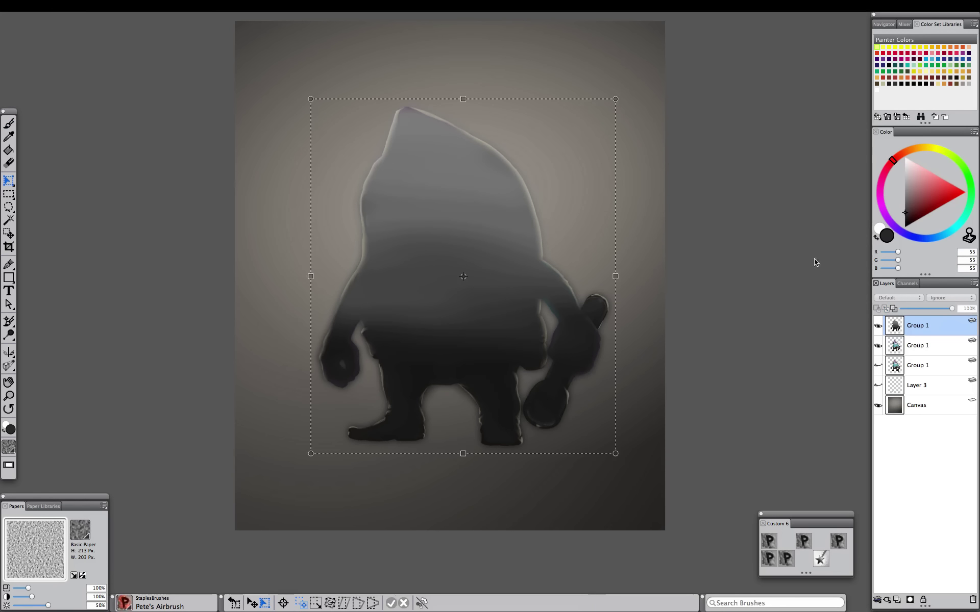
{"action": "left_click", "coordinate": [898, 297]}
{"action": "left_click", "coordinate": [896, 372]}
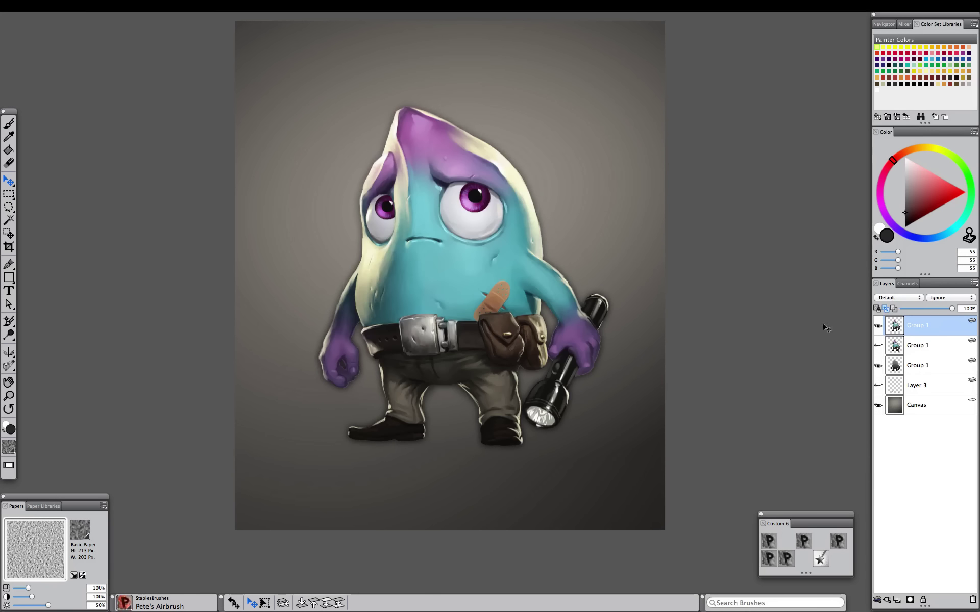
Squash the silhouette layer vertically into a flat ground shadow at the figure's feet
{"action": "left_click_drag", "start_coordinate": [437, 103], "coordinate": [436, 343]}
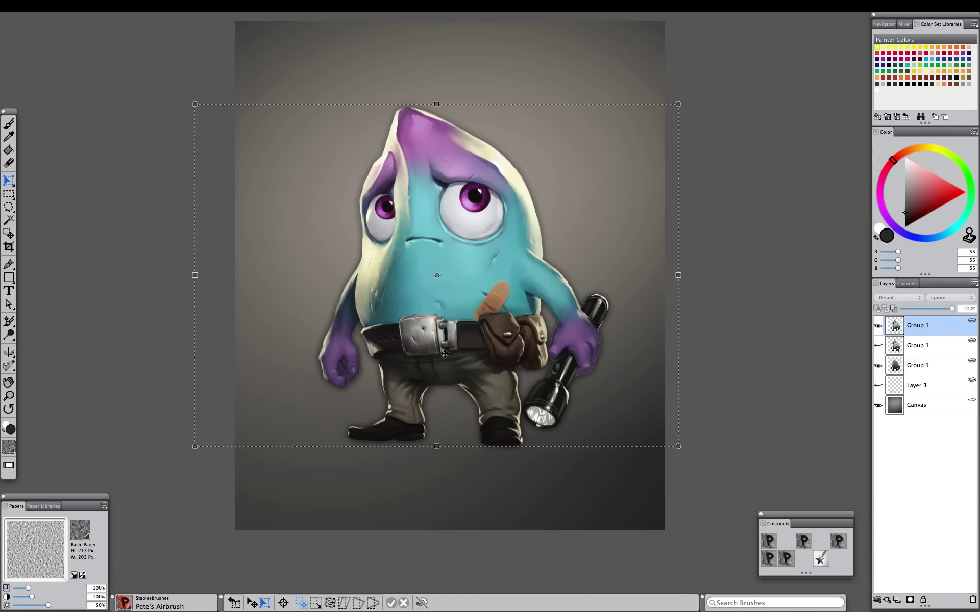
{"action": "key", "text": "f"}
{"action": "left_click", "coordinate": [918, 366]}
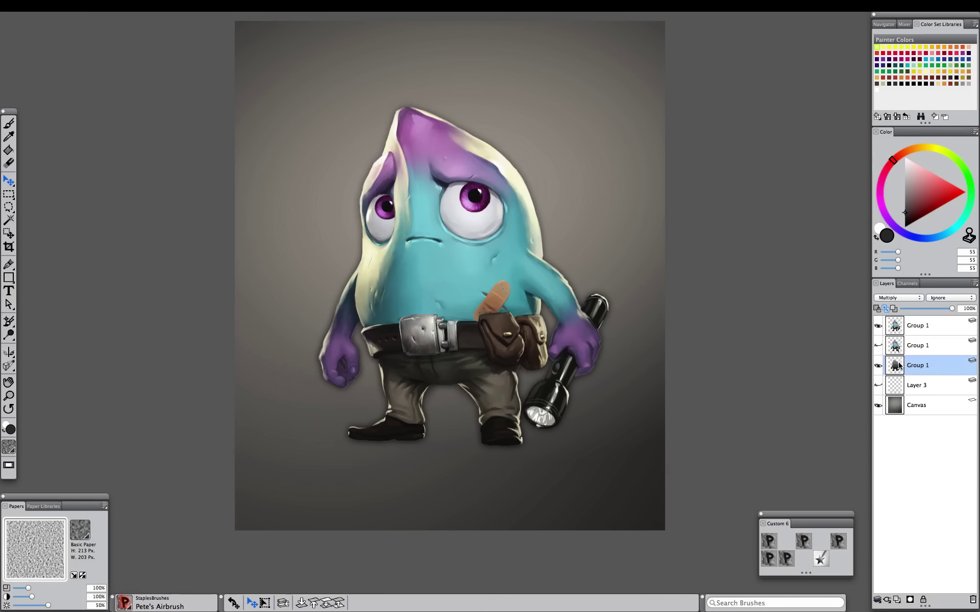
{"action": "key", "text": "super+alt+t"}
{"action": "left_click_drag", "start_coordinate": [462, 98], "coordinate": [445, 426]}
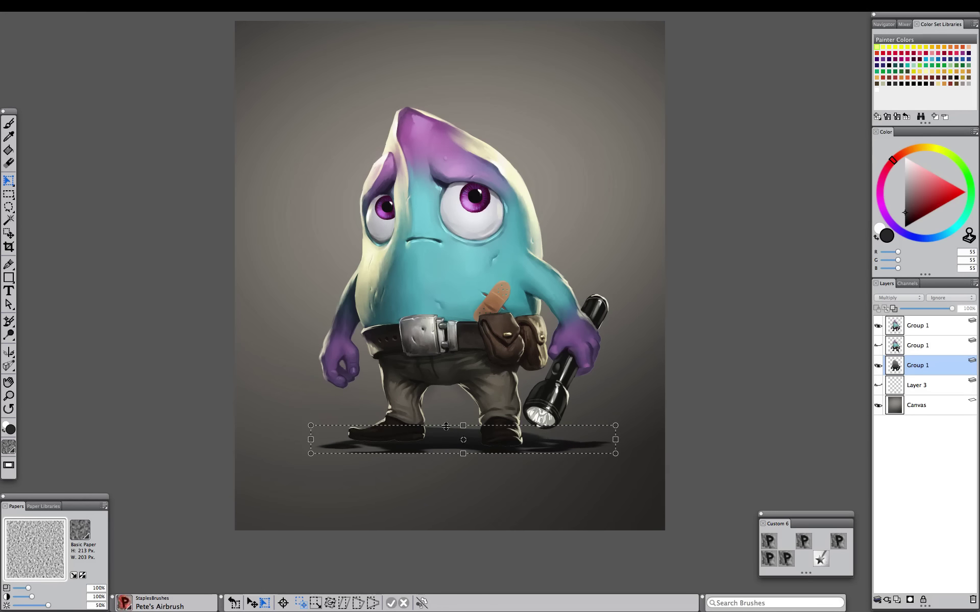
Distort the ground shadow into a slanted perspective shape and shift it up behind the shoes
{"action": "left_click", "coordinate": [358, 603]}
{"action": "left_click_drag", "start_coordinate": [310, 454], "coordinate": [315, 451]}
{"action": "left_click_drag", "start_coordinate": [615, 425], "coordinate": [535, 425]}
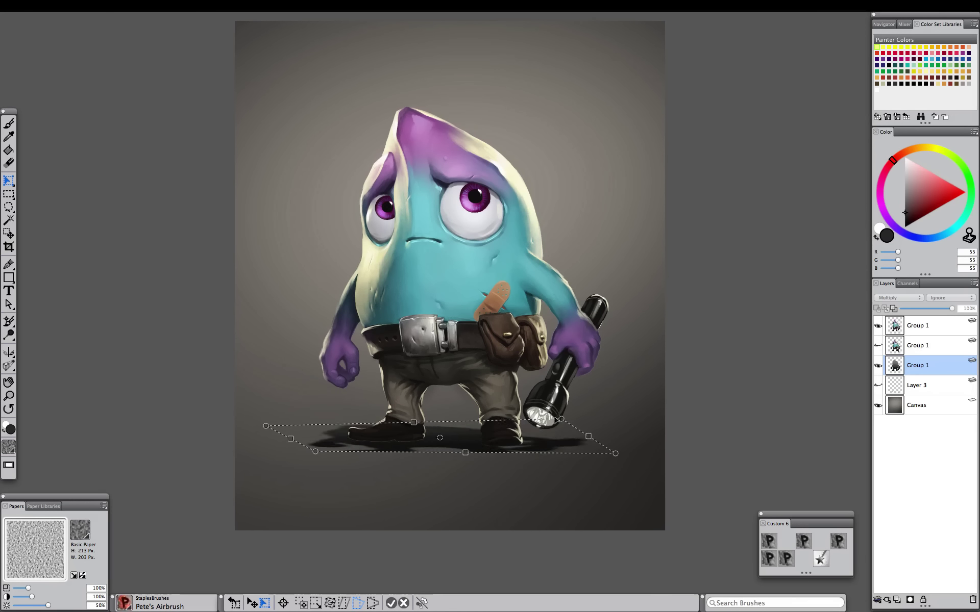
{"action": "left_click_drag", "start_coordinate": [266, 428], "coordinate": [250, 426]}
{"action": "left_click_drag", "start_coordinate": [453, 438], "coordinate": [467, 428]}
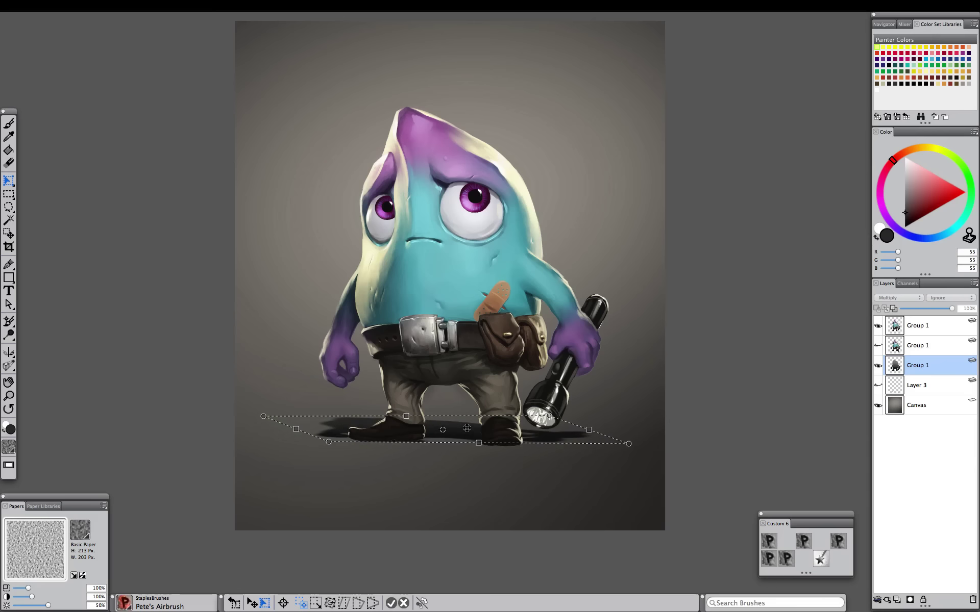
Fine-tune the ground shadow's distorted corners to line up with the shoes, and commit the transformation
{"action": "left_click", "coordinate": [362, 601]}
{"action": "left_click_drag", "start_coordinate": [629, 444], "coordinate": [628, 449]}
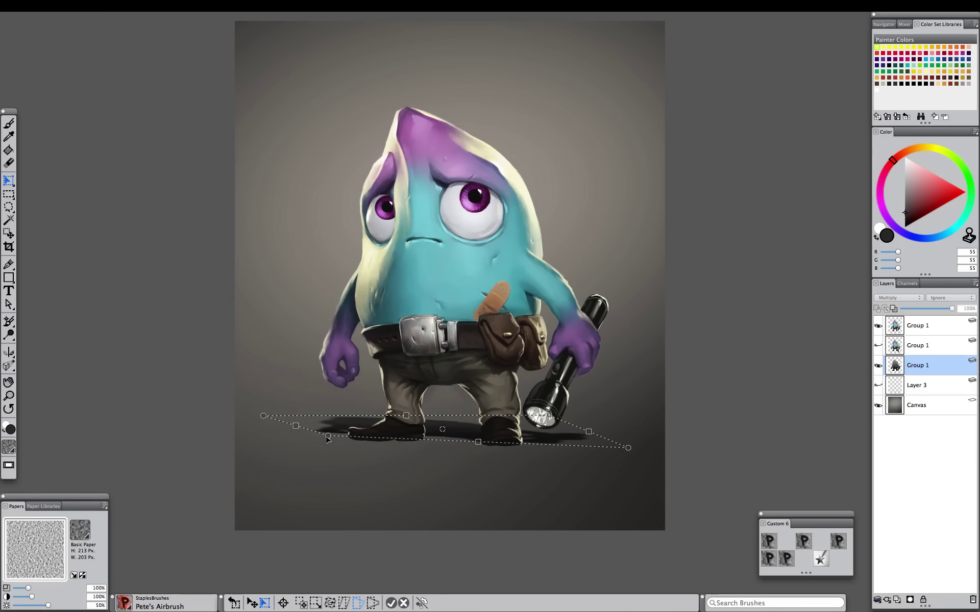
{"action": "left_click_drag", "start_coordinate": [263, 415], "coordinate": [265, 417]}
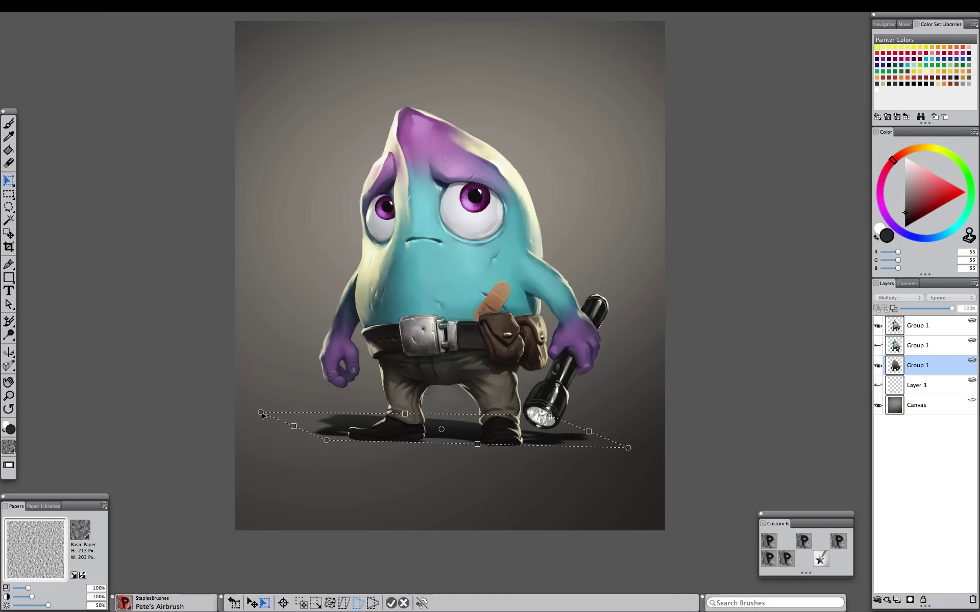
{"action": "left_click", "coordinate": [391, 603]}
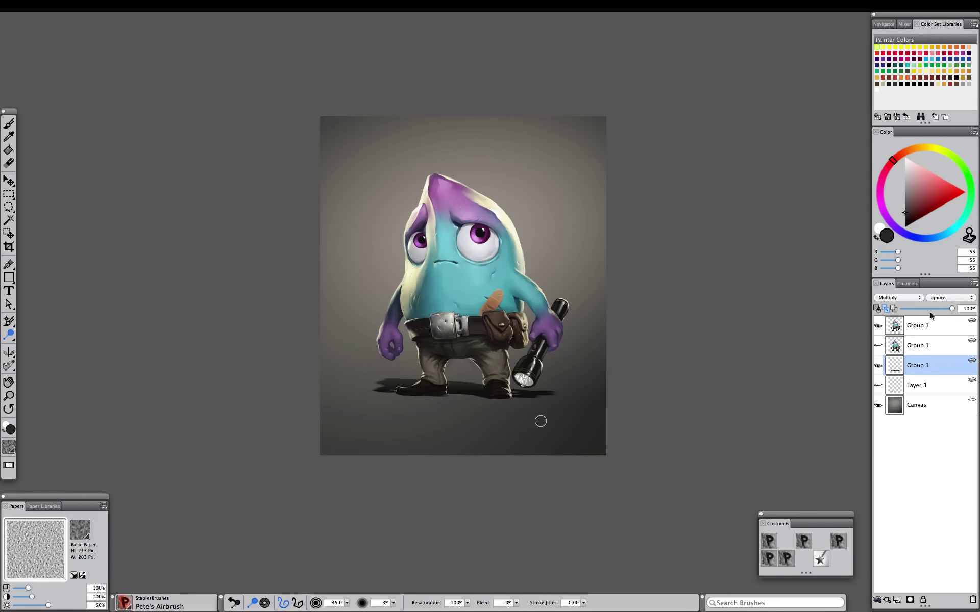
Lower the shadow layer's opacity to 61% and flip the canvas horizontally to check the composition
{"action": "left_click", "coordinate": [932, 309]}
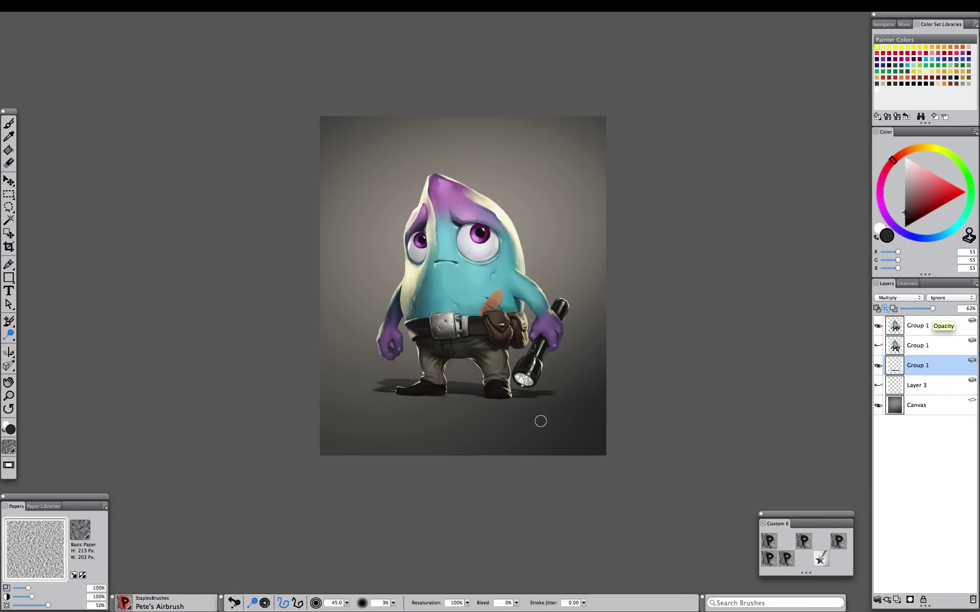
{"action": "key", "text": "shift+h"}
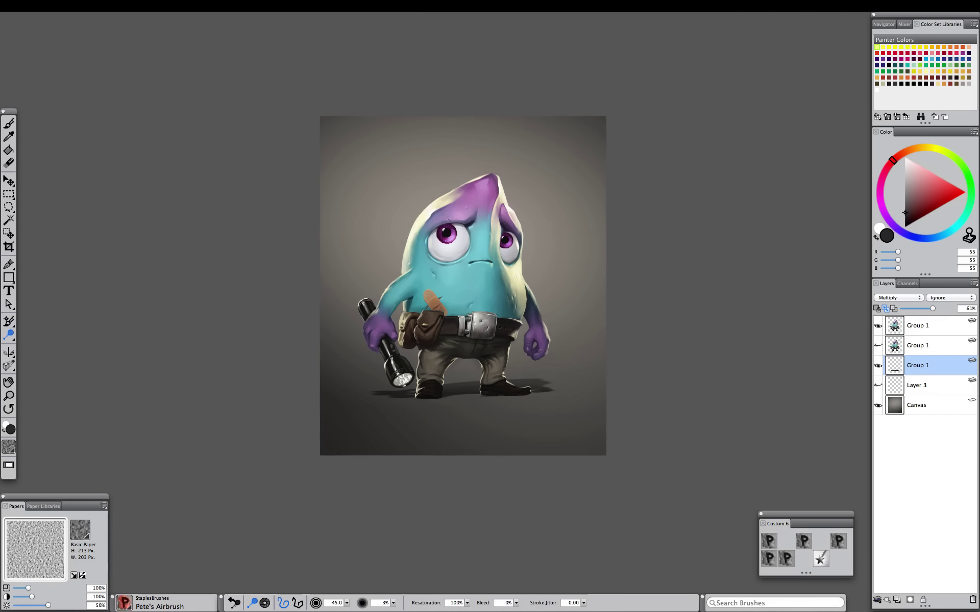
Blur the ground shadow's edges with the Soften effect, and inspect the shadow layer
{"action": "left_click", "coordinate": [314, 6]}
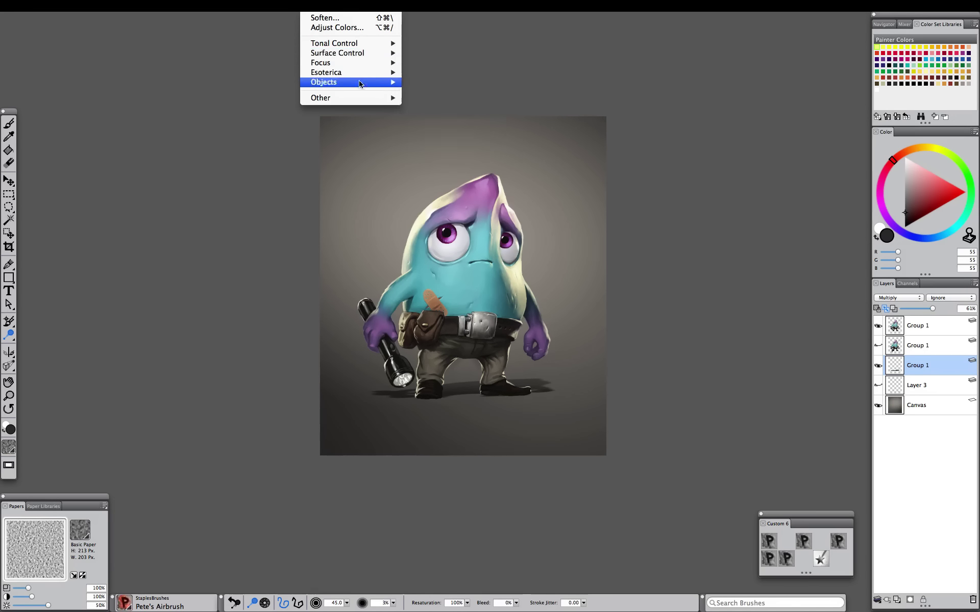
{"action": "left_click", "coordinate": [325, 18]}
{"action": "left_click_drag", "start_coordinate": [453, 275], "coordinate": [419, 311]}
{"action": "left_click", "coordinate": [592, 378]}
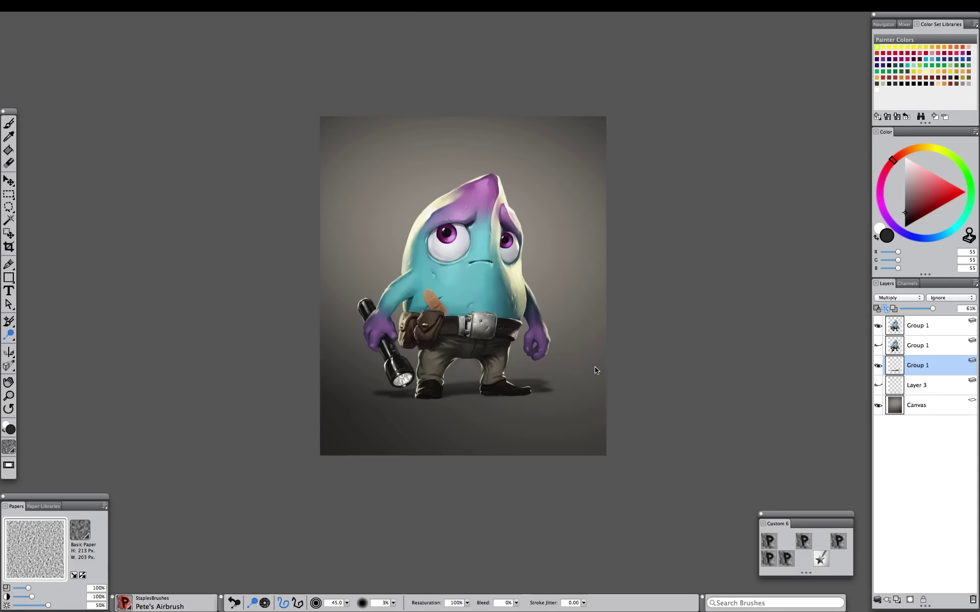
{"action": "left_click", "coordinate": [878, 363]}
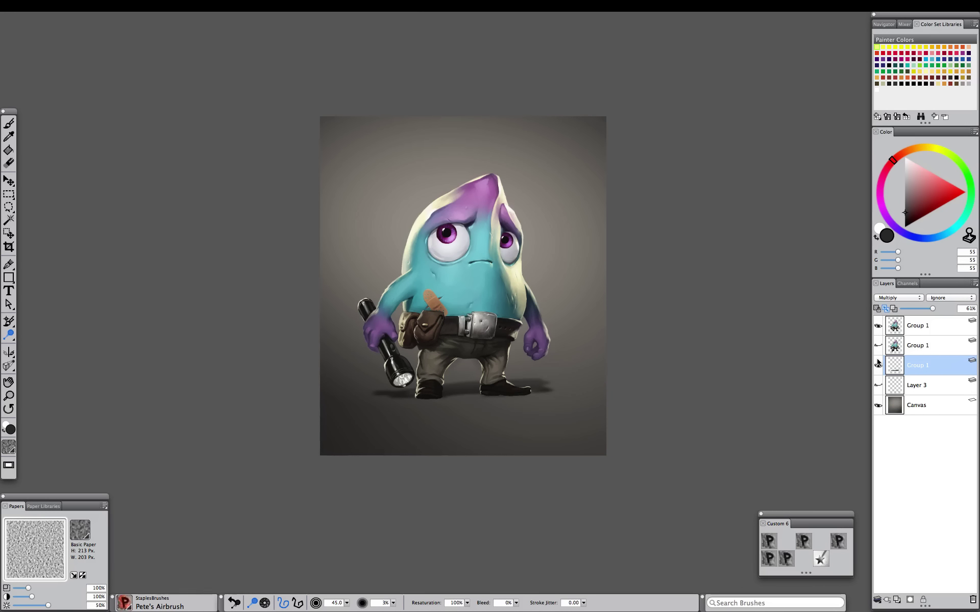
On the topmost Group 1 layer, add a rim-light touch to the empty hand with Pete's Painting Brush in cream sampled from the head's edge
{"action": "left_click", "coordinate": [920, 326]}
{"action": "key", "text": "super+equal"}
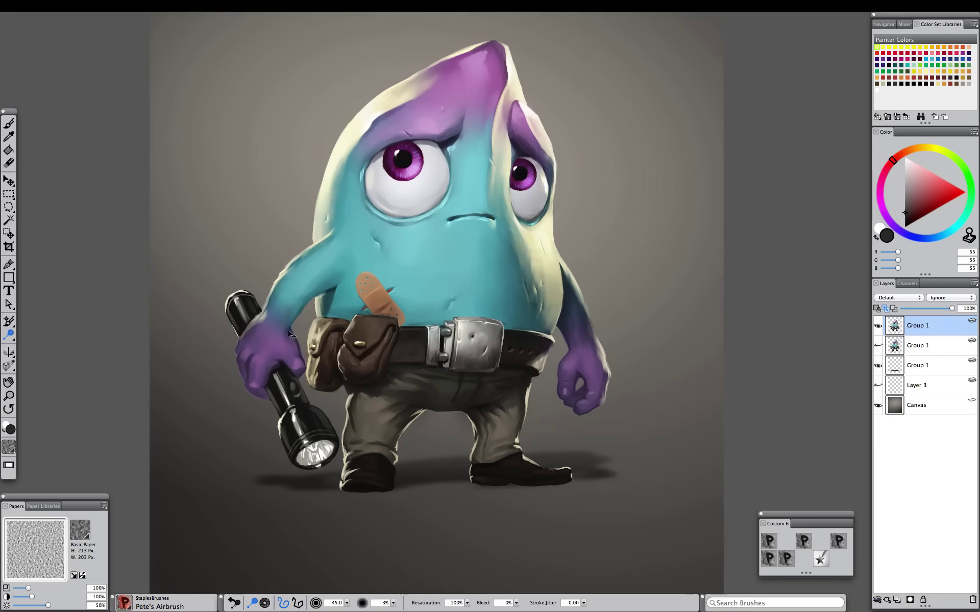
{"action": "left_click", "coordinate": [804, 542]}
{"action": "left_click", "coordinate": [337, 157], "text": "alt"}
{"action": "left_click_drag", "start_coordinate": [565, 374], "coordinate": [566, 374]}
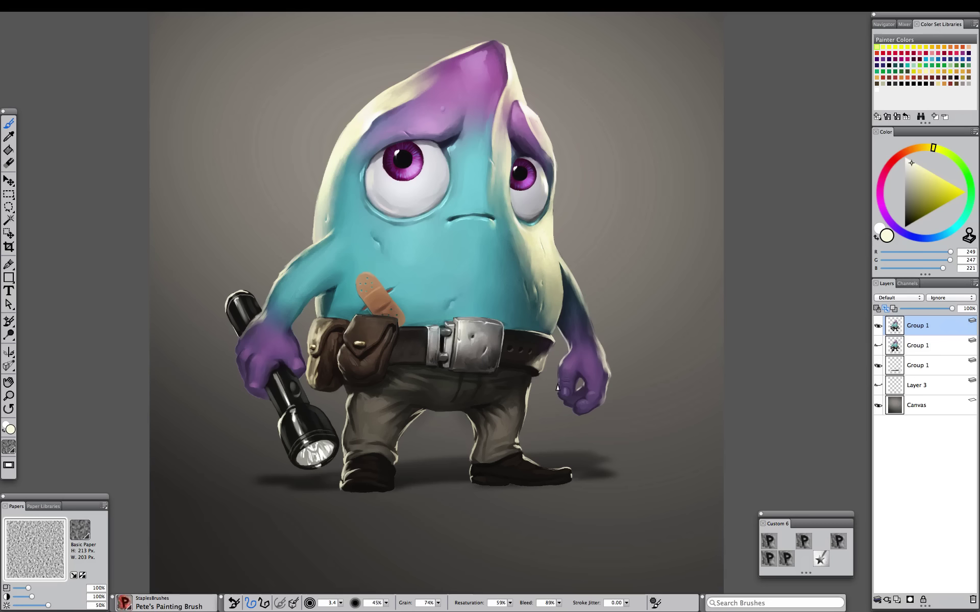
Examine the whole painting from a distance and up close to judge the rim lighting and shadow
{"action": "key", "text": "super+minus"}
{"action": "key", "text": "super+minus"}
{"action": "key", "text": "super+minus"}
{"action": "key", "text": "super+equal"}
{"action": "key", "text": "super+equal"}
{"action": "left_click_drag", "start_coordinate": [306, 238], "coordinate": [368, 234]}
{"action": "key", "text": "super+minus"}
{"action": "key", "text": "super+minus"}
{"action": "scroll", "coordinate": [333, 238], "scroll_direction": "up", "scroll_amount": 3}
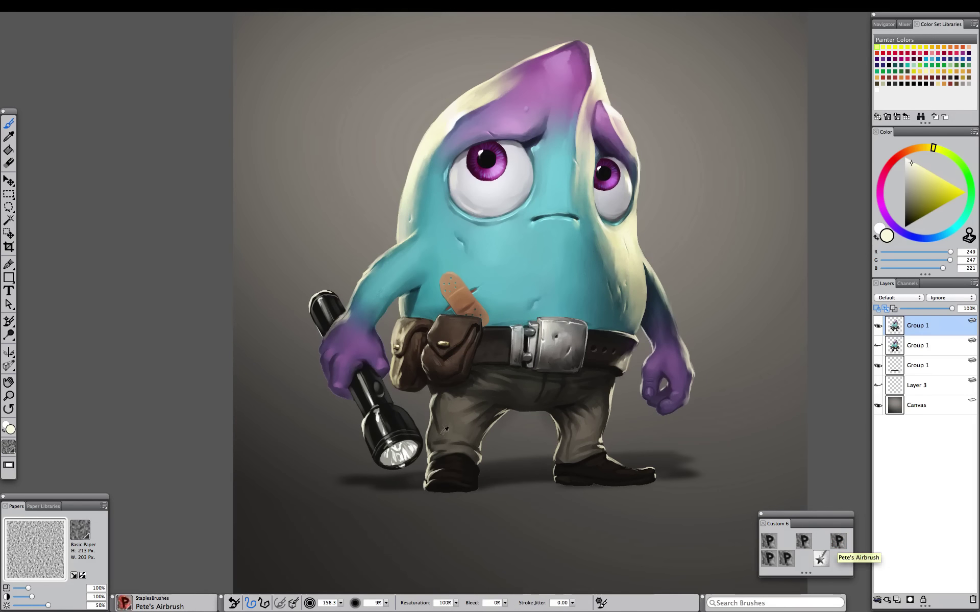
Deepen the shading on both trouser legs and the shoe beside the flashlight with Pete's Airbrush, using dark tones sampled from the painting
{"action": "left_click", "coordinate": [820, 559]}
{"action": "left_click_drag", "start_coordinate": [431, 406], "coordinate": [437, 387]}
{"action": "left_click", "coordinate": [435, 441], "text": "alt"}
{"action": "left_click", "coordinate": [491, 414], "text": "alt"}
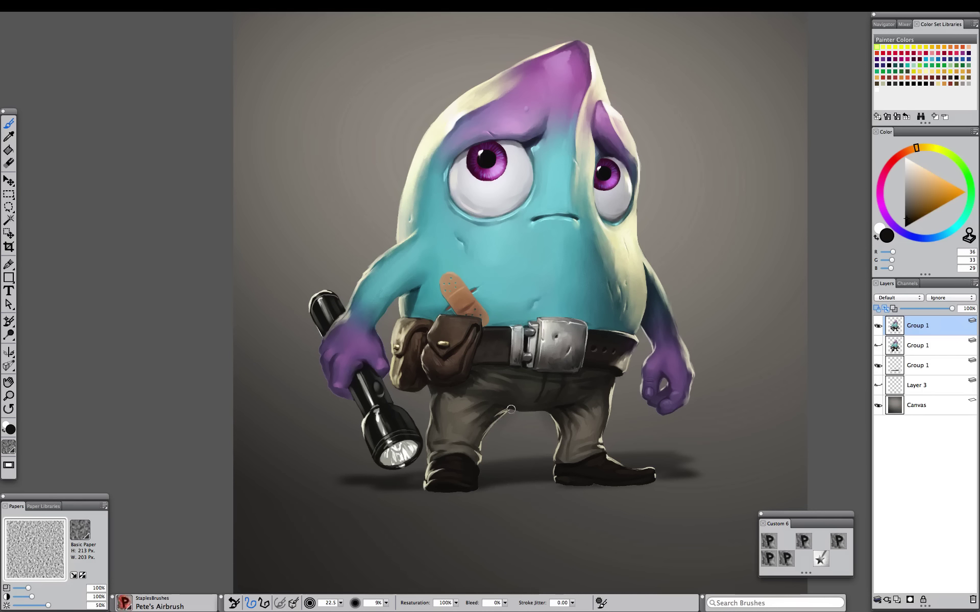
{"action": "left_click_drag", "start_coordinate": [510, 409], "coordinate": [481, 445]}
{"action": "left_click", "coordinate": [558, 470], "text": "alt"}
{"action": "left_click", "coordinate": [606, 412], "text": "alt"}
{"action": "left_click_drag", "start_coordinate": [608, 393], "coordinate": [601, 443]}
{"action": "left_click", "coordinate": [456, 469], "text": "alt"}
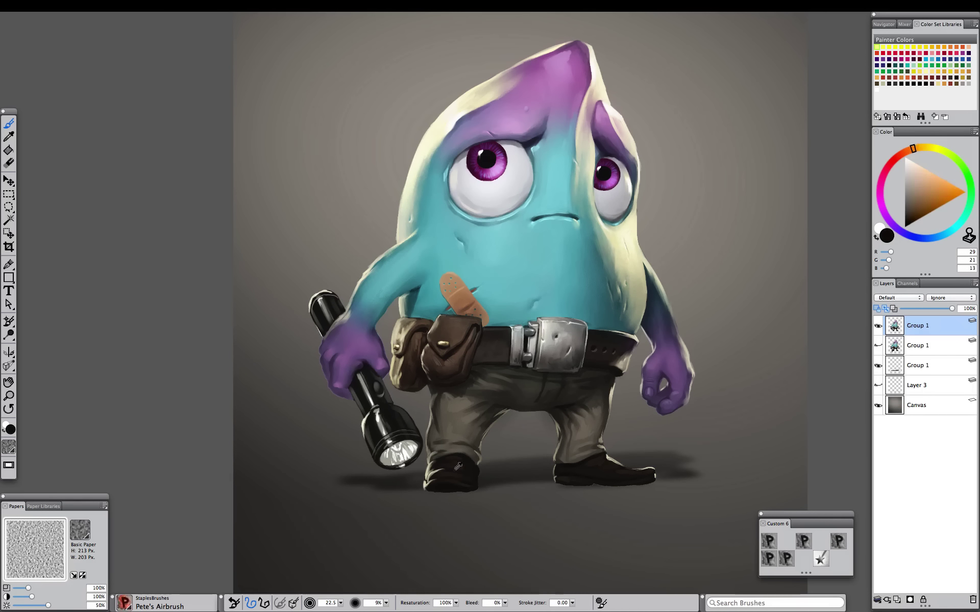
{"action": "left_click", "coordinate": [428, 482], "text": "alt"}
Paint fine rim highlights on the hand holding the flashlight with Pete's Painting Brush in pale yellow sampled from the body's edge
{"action": "left_click", "coordinate": [803, 541]}
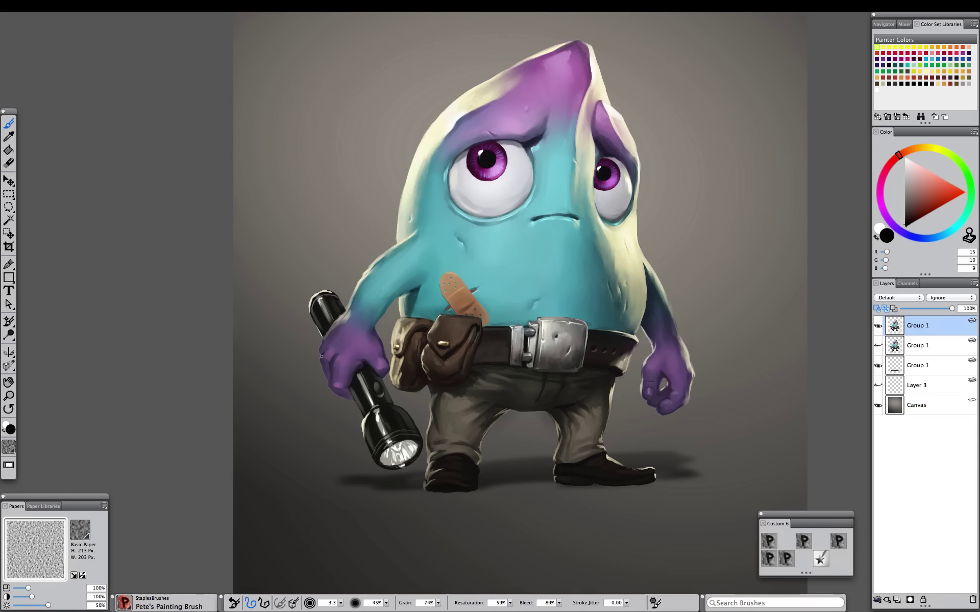
{"action": "left_click", "coordinate": [405, 219], "text": "alt"}
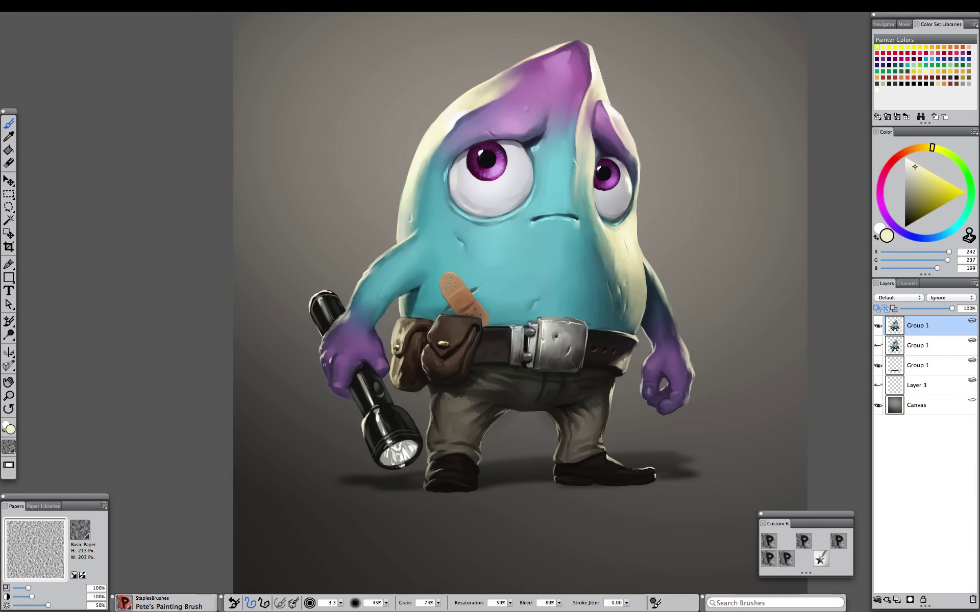
{"action": "key", "text": "super+minus"}
{"action": "key", "text": "super+minus"}
{"action": "key", "text": "super+minus"}
{"action": "key", "text": "super+equal"}
{"action": "key", "text": "super+equal"}
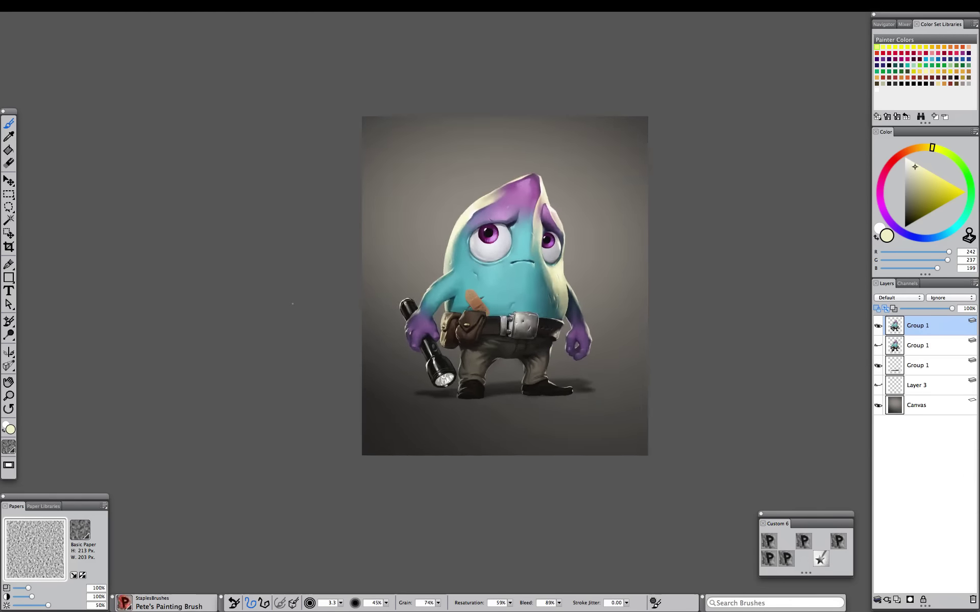